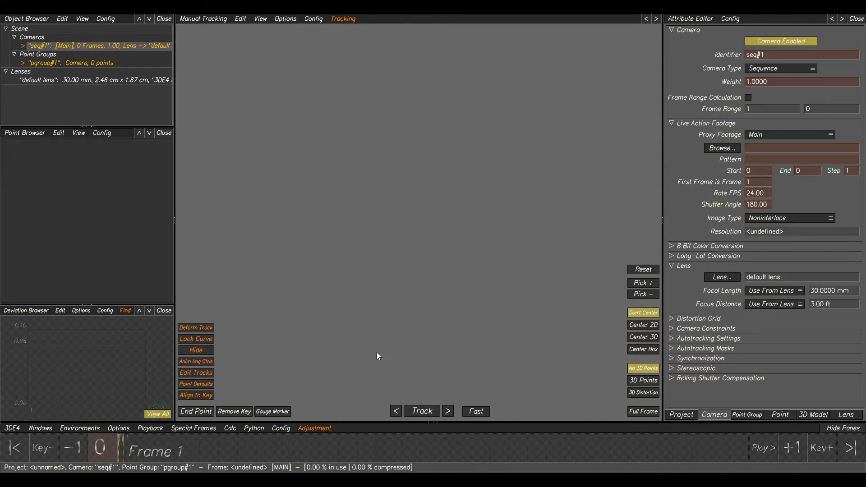
# Step: Switch the workspace to the Default environment, and return to the Basic environment
pyautogui.click(69, 429)
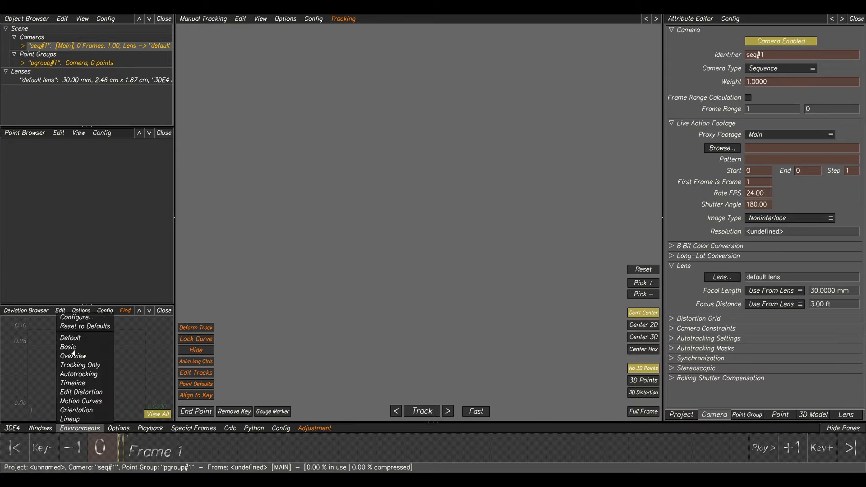
pyautogui.click(72, 339)
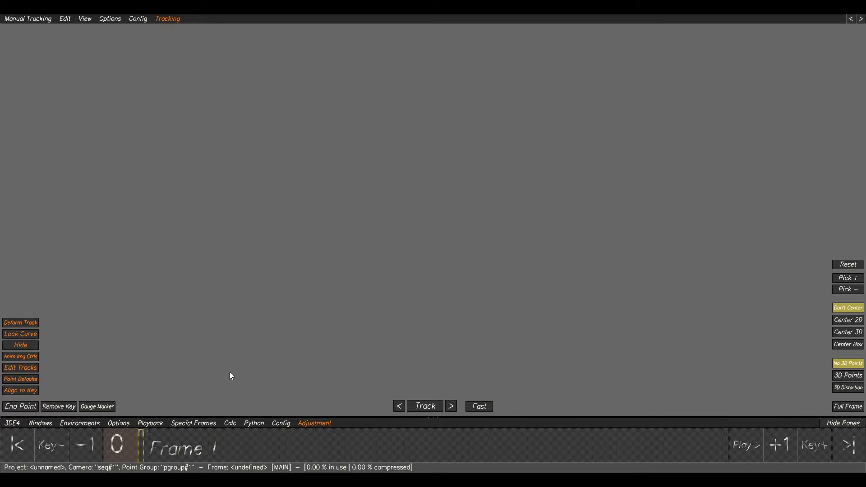
pyautogui.click(75, 423)
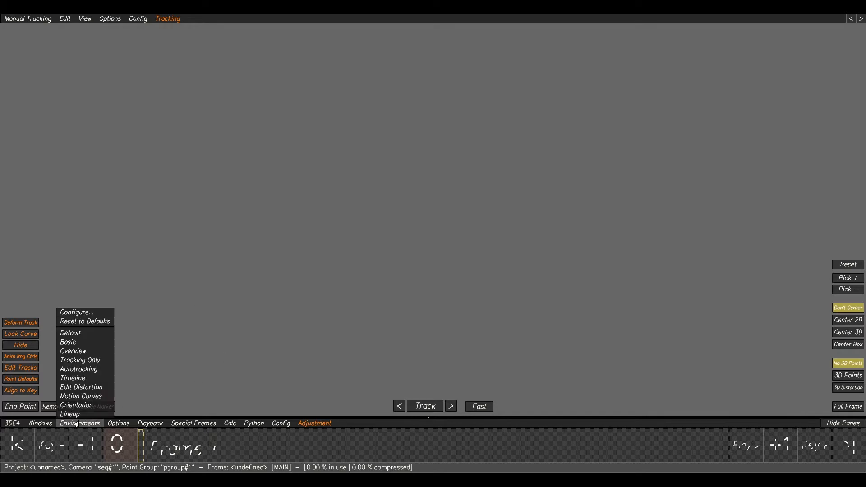
pyautogui.click(75, 344)
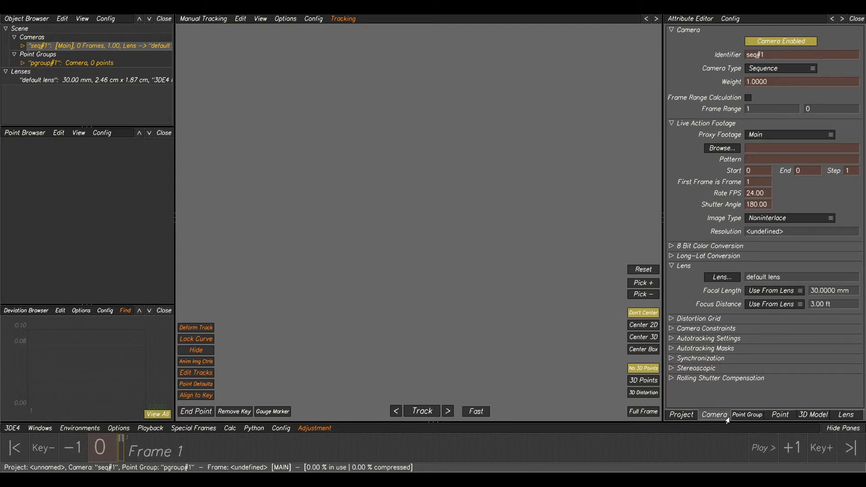
# Step: Examine the point group and point attributes, and return to the camera attributes
pyautogui.click(747, 415)
pyautogui.click(776, 417)
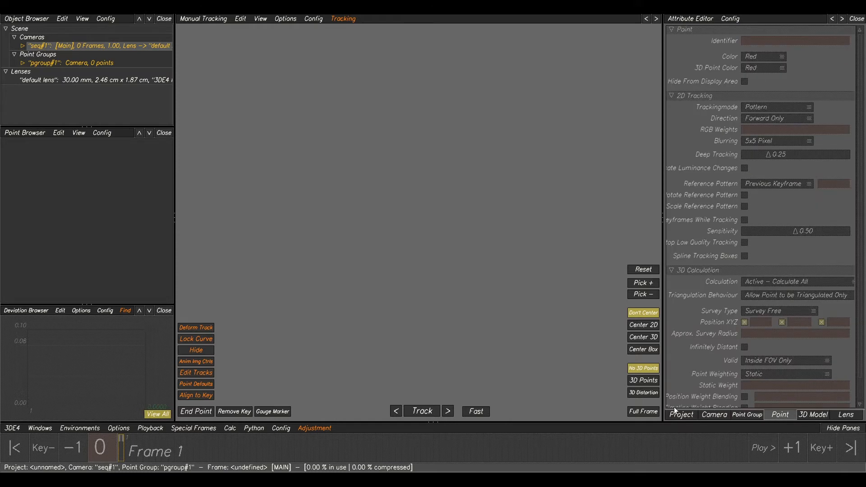
pyautogui.click(715, 417)
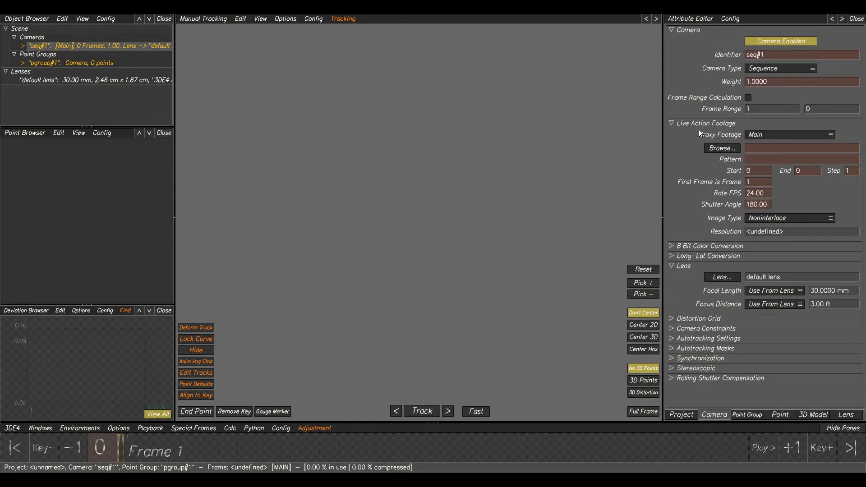
# Step: Load the AbandonedCarPark_BG01_V001_UHD.1001.exr [1001-1332] sequence from MM009\AbandonedCarPark\Plates\UHD as the camera's live action footage
pyautogui.click(723, 149)
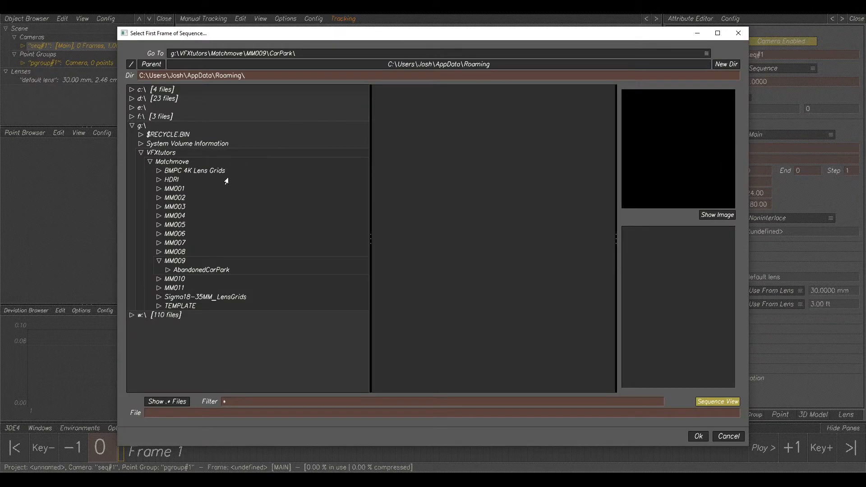
pyautogui.click(188, 271)
pyautogui.click(166, 271)
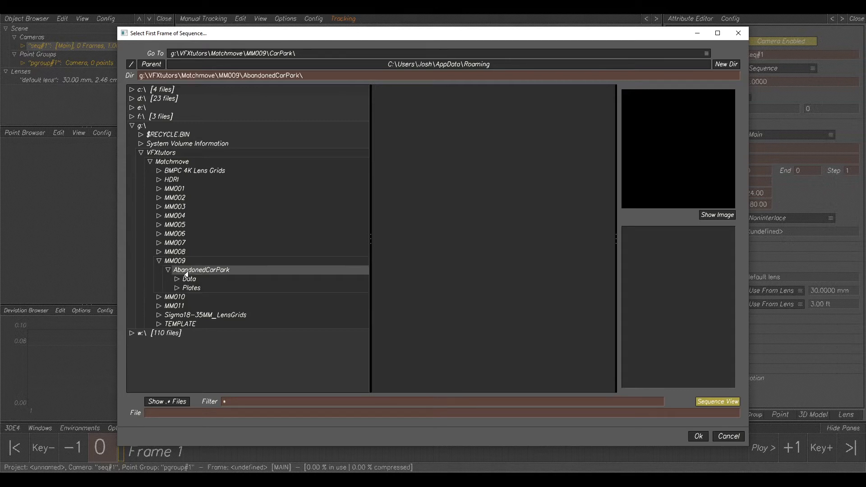
pyautogui.click(187, 288)
pyautogui.click(177, 289)
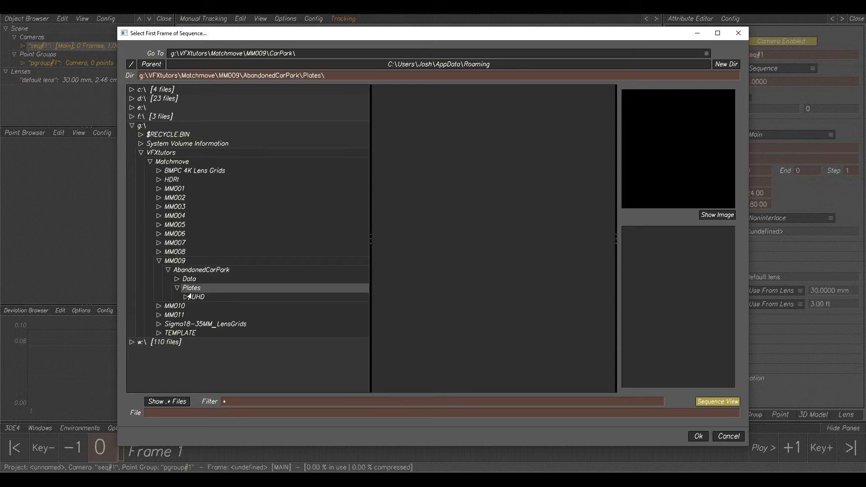
pyautogui.click(188, 296)
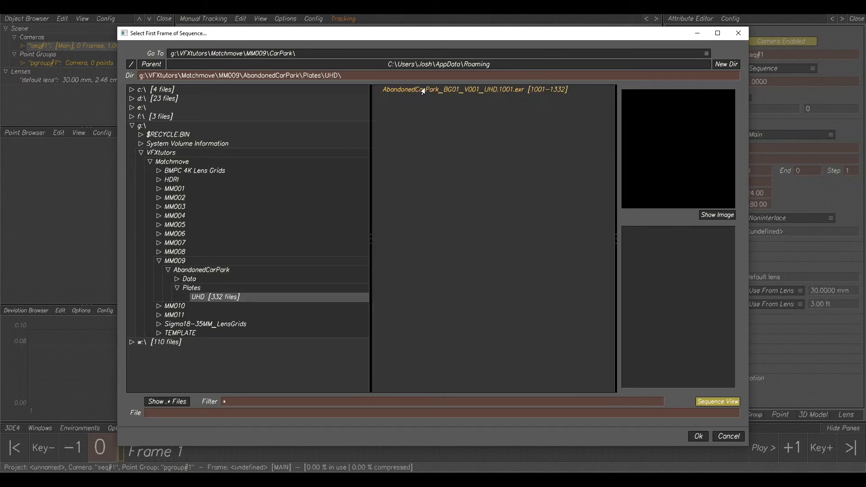
pyautogui.click(456, 90)
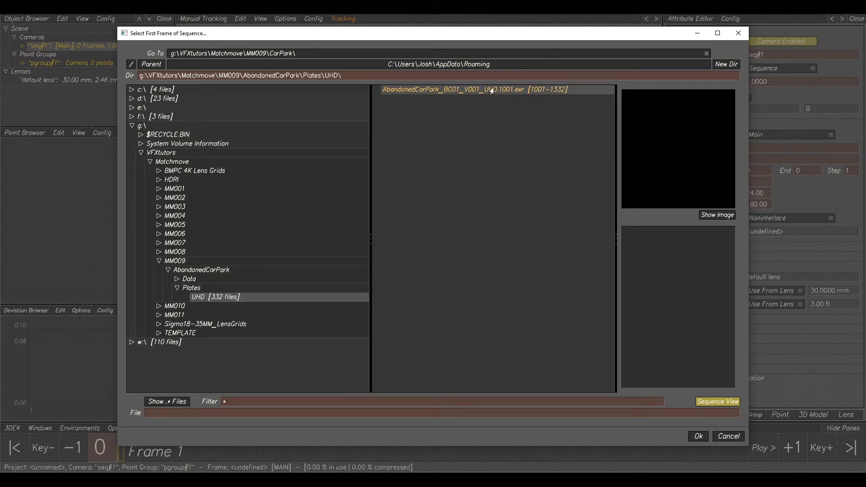
pyautogui.click(715, 402)
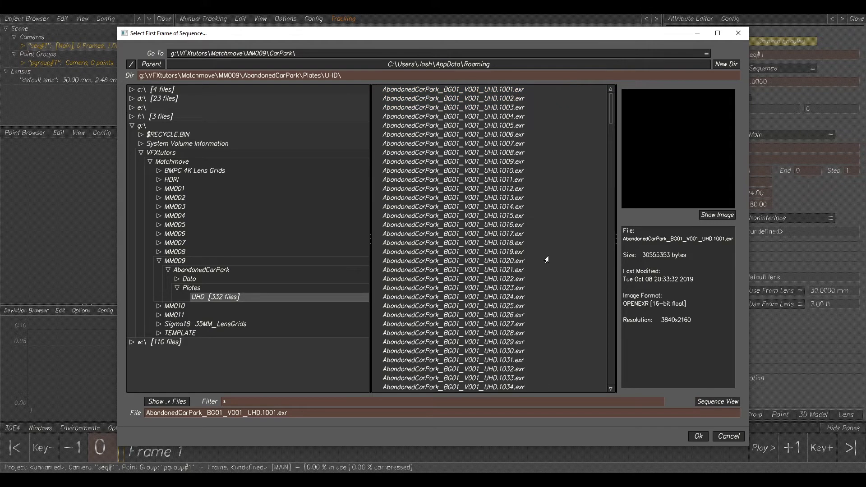
pyautogui.click(721, 403)
pyautogui.click(453, 90)
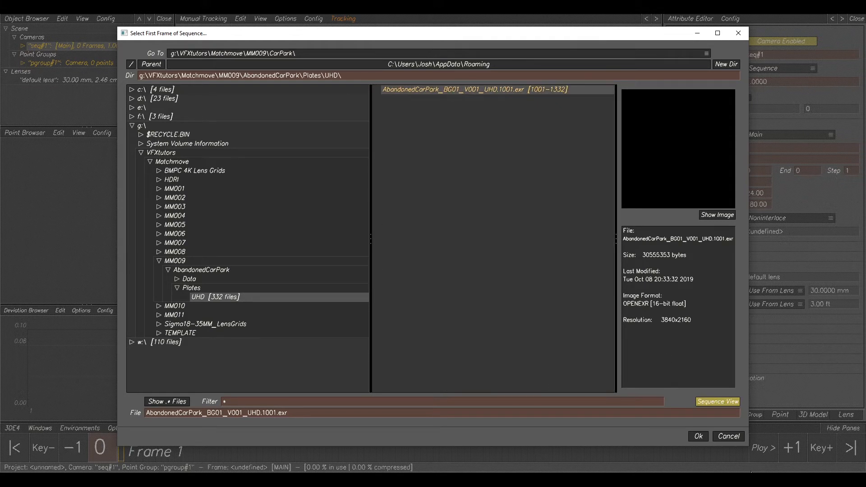
pyautogui.click(698, 437)
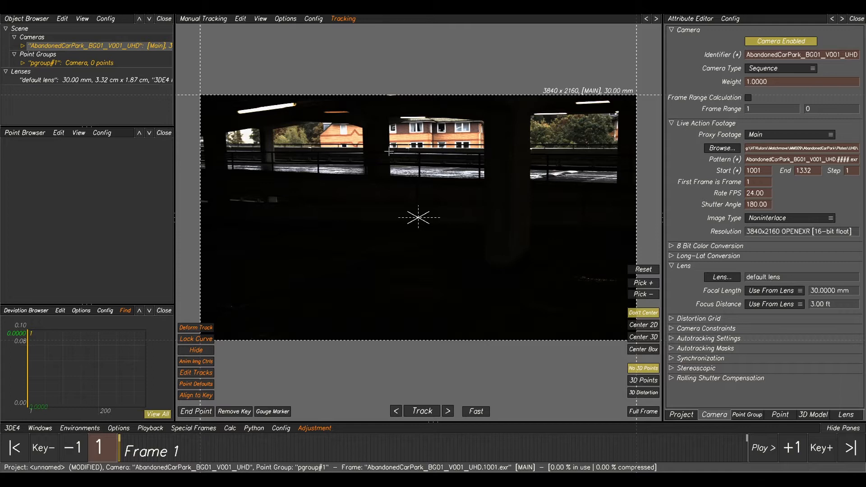
# Step: Set the camera's 8 bit color conversion gamma to 2.2
pyautogui.moveTo(497, 204); pyautogui.dragTo(491, 193, button='middle')
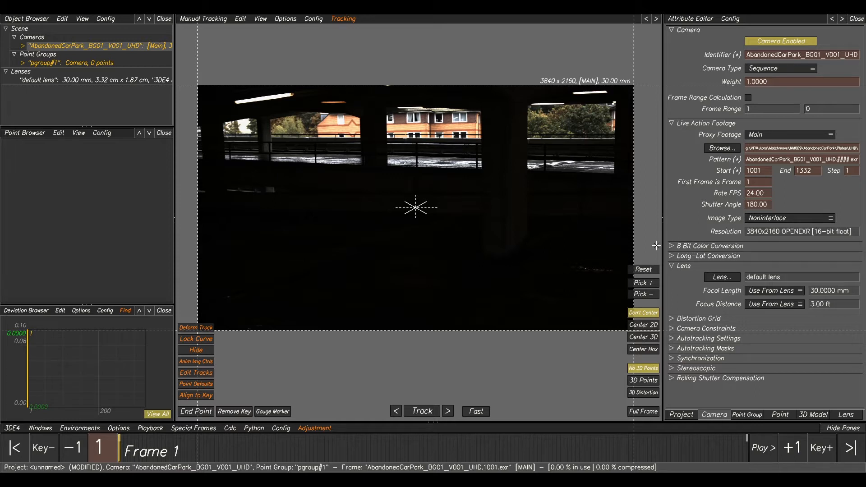
pyautogui.click(670, 246)
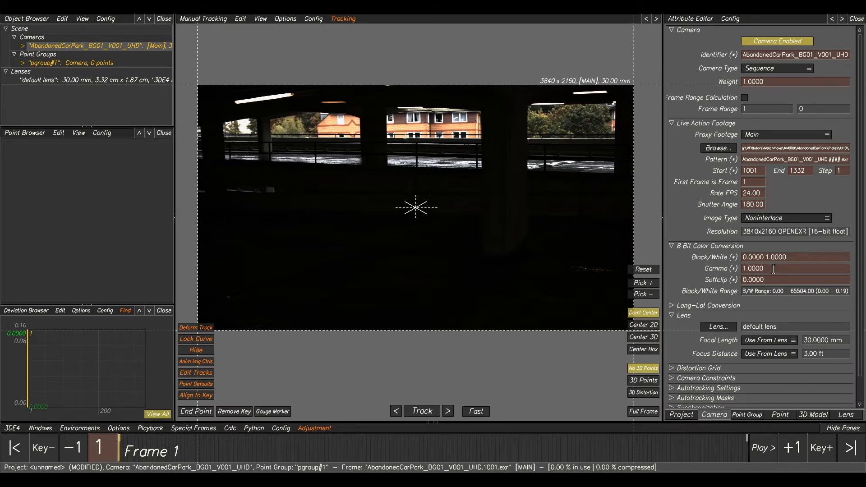
pyautogui.click(742, 268)
pyautogui.moveTo(742, 269); pyautogui.dragTo(710, 270)
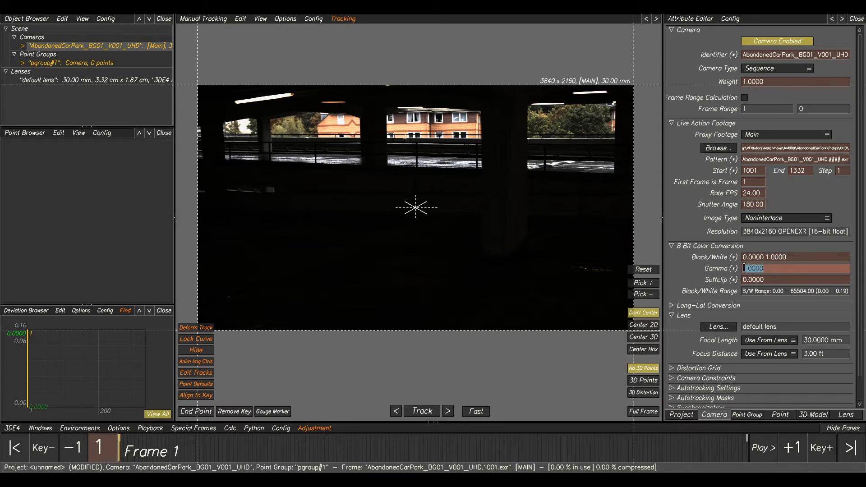
pyautogui.write('2.2')
pyautogui.press('Return')
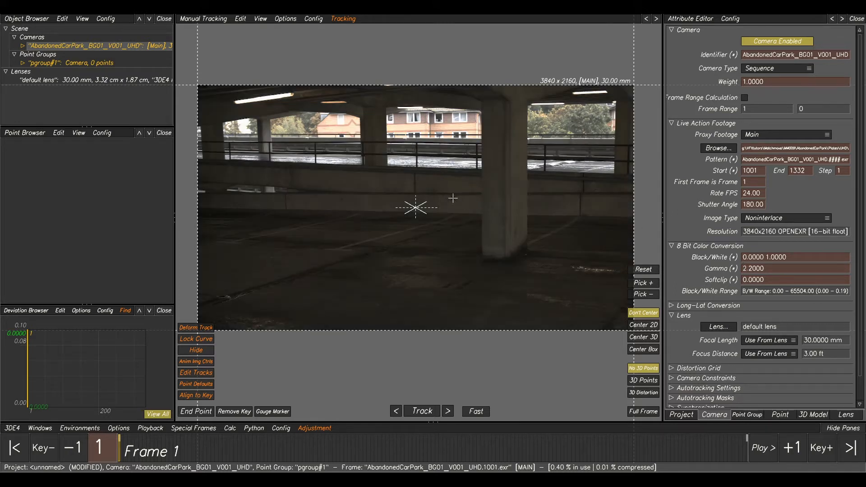
# Step: Scrub the footage from frame 1 to around frame 107 and play it back briefly
pyautogui.moveTo(169, 451); pyautogui.dragTo(307, 451)
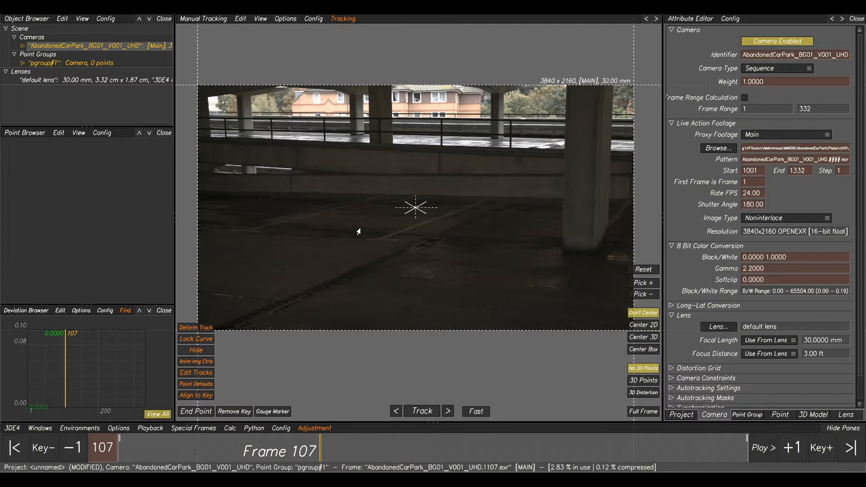
pyautogui.press('space')
pyautogui.press('space')
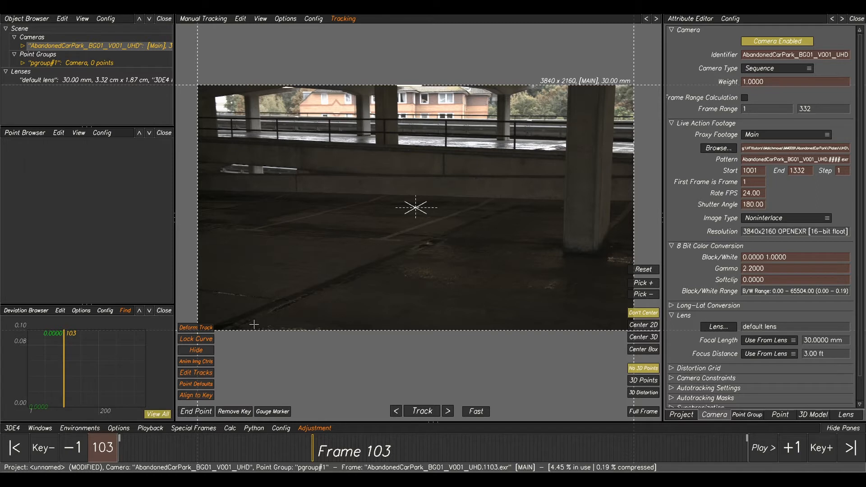
# Step: Start saving the project under a new name and create a directory named tut inside the MM009 folder
pyautogui.click(14, 430)
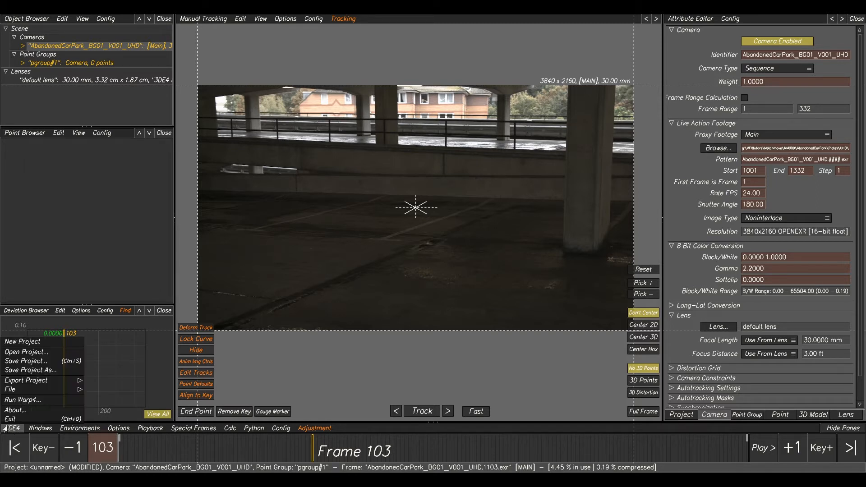
pyautogui.click(66, 370)
pyautogui.click(176, 262)
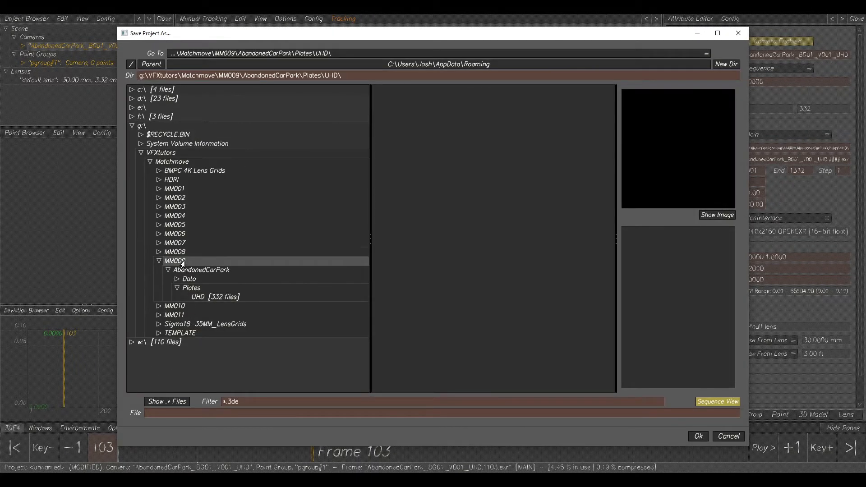
pyautogui.click(722, 66)
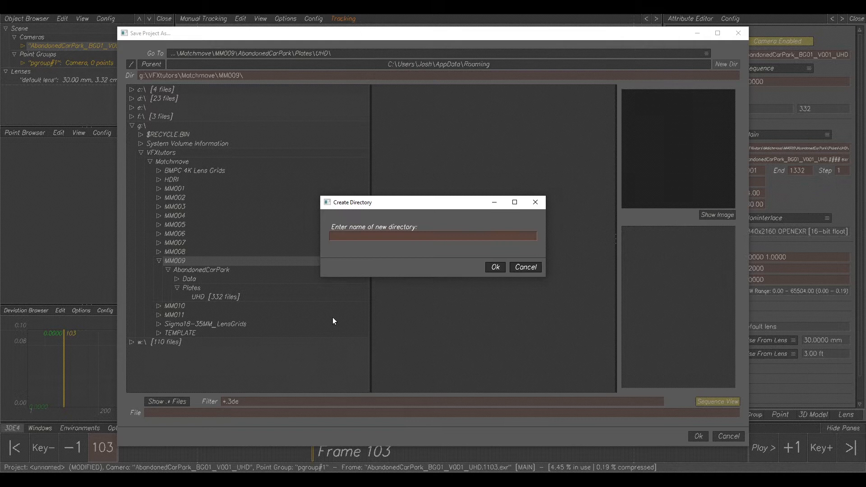
pyautogui.click(357, 236)
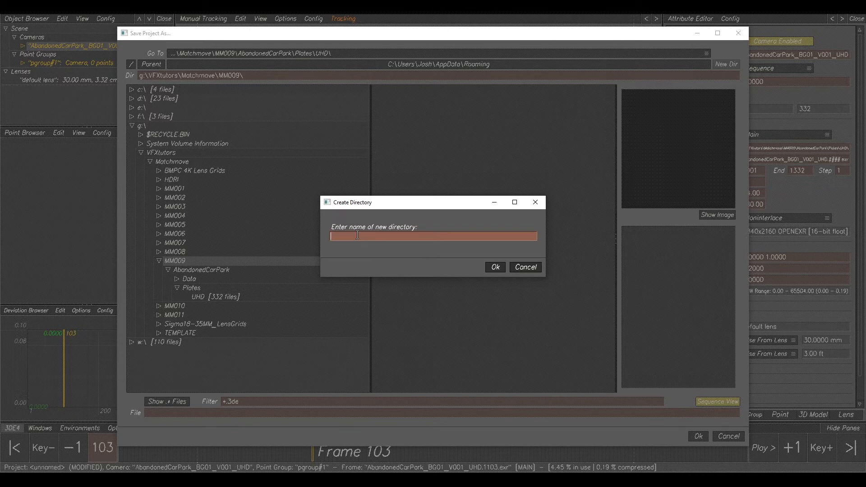
pyautogui.write('tut')
pyautogui.click(496, 267)
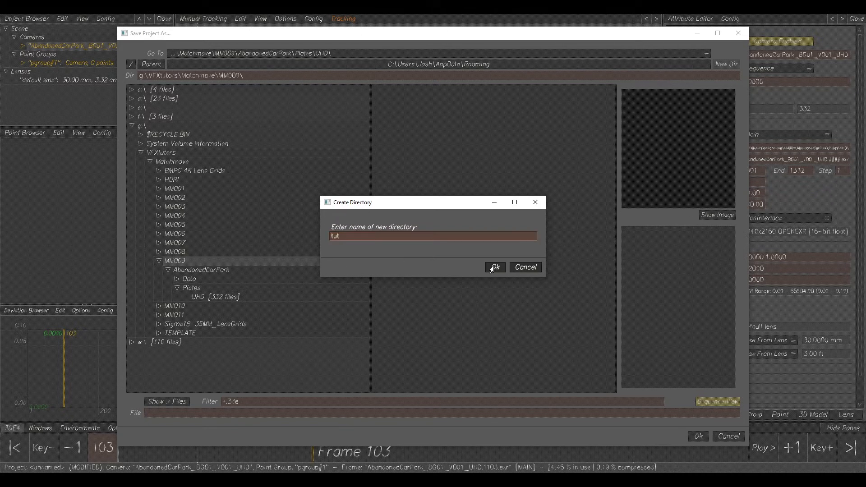
# Step: Save the project in the tut folder as AbandonedCarPark_BG01_V001_UHD_Cam_v001
pyautogui.click(179, 307)
pyautogui.click(166, 307)
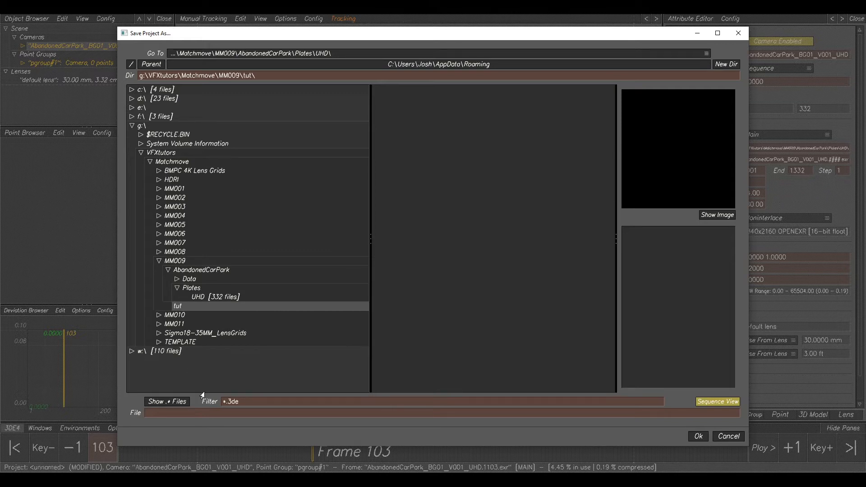
pyautogui.click(190, 414)
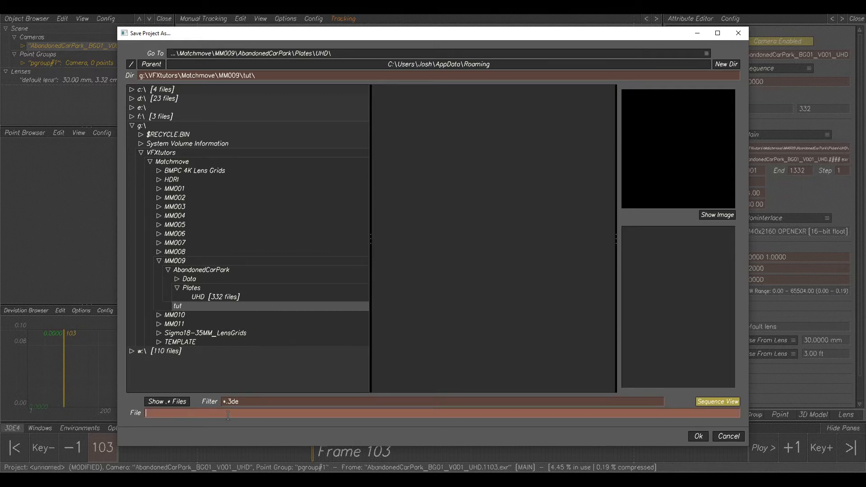
pyautogui.write('AbandonedCarPark_BG01_V001_UHD_Cam_v001')
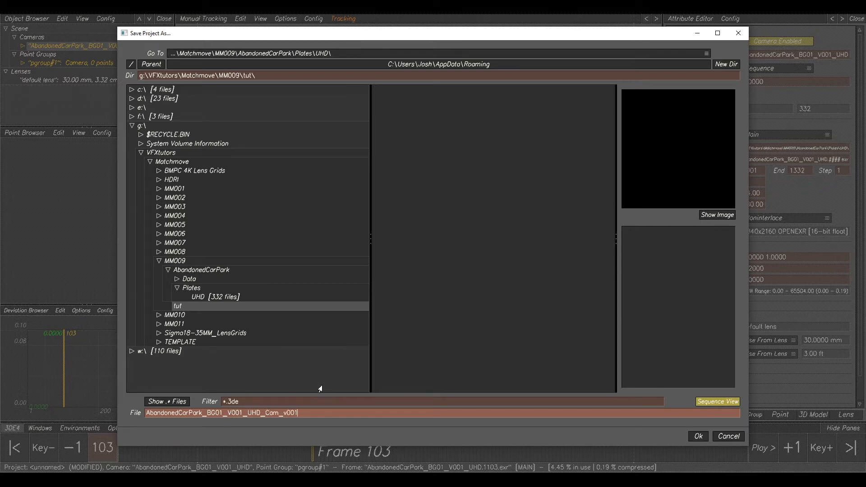
pyautogui.click(698, 437)
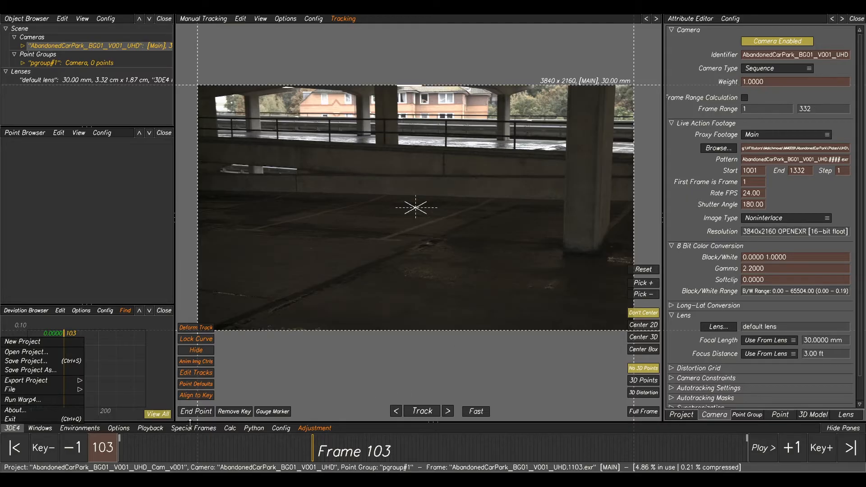
# Step: Export the buffer compression file for the footage and import it into the image buffer
pyautogui.click(151, 428)
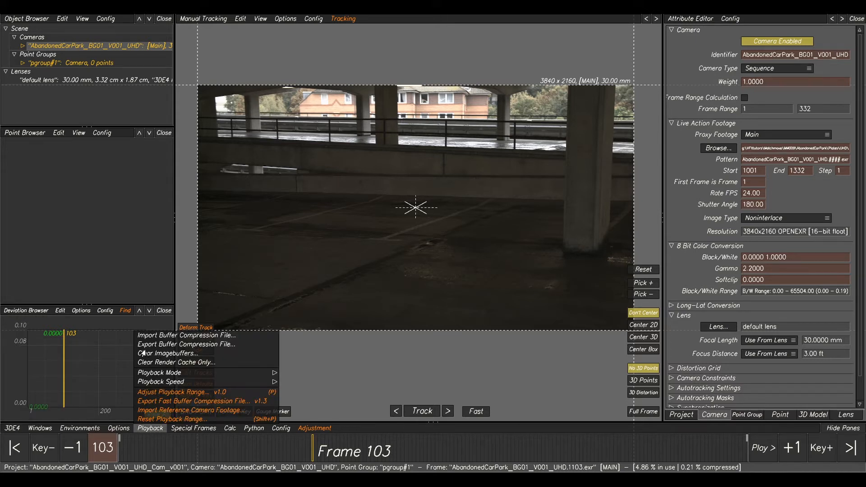
pyautogui.click(184, 345)
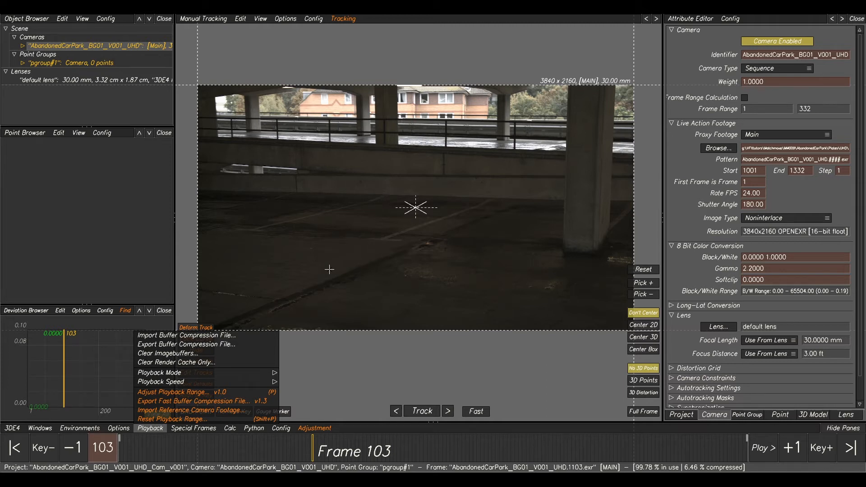
pyautogui.click(173, 336)
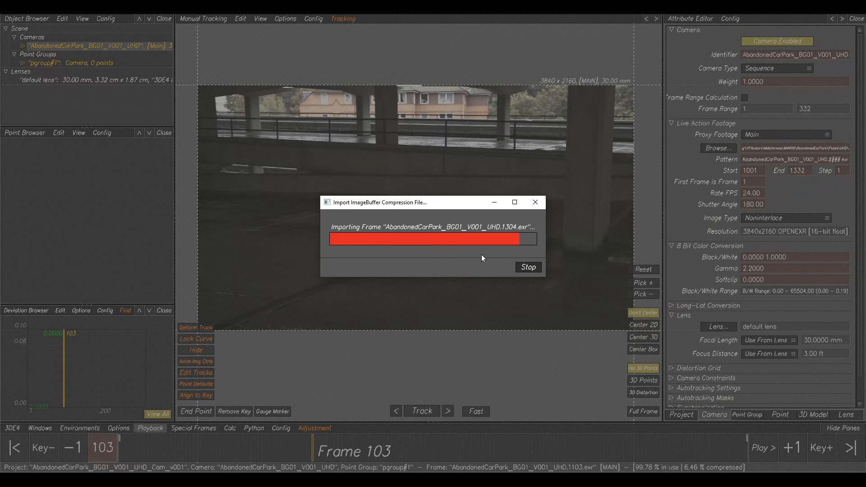
# Step: Review playback of the buffered footage, scrubbing back to frame 60 before playing it again
pyautogui.press('space')
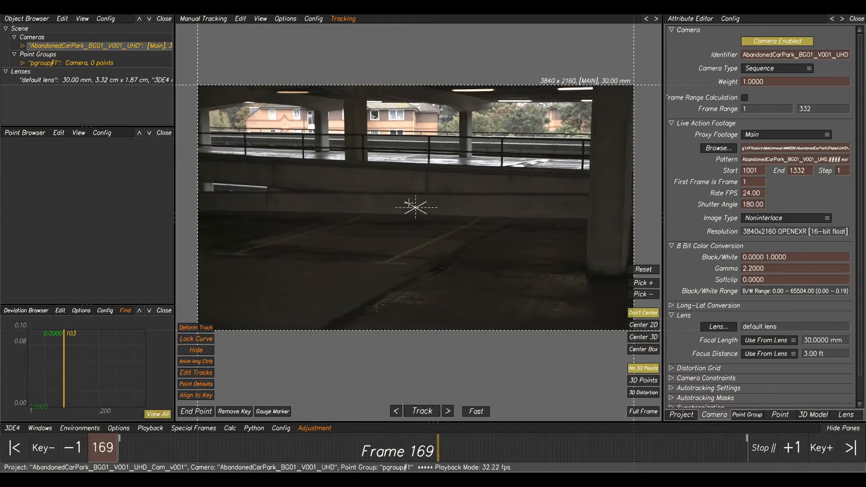
pyautogui.press('space')
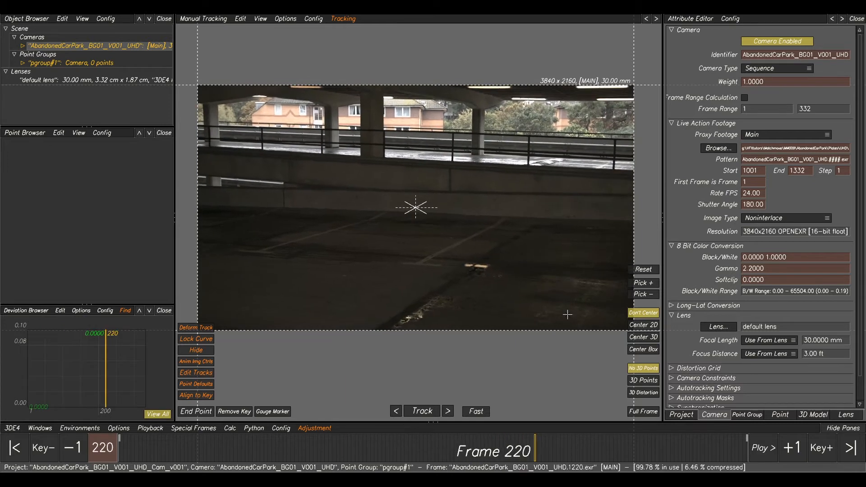
pyautogui.moveTo(530, 457); pyautogui.dragTo(234, 451)
pyautogui.press('space')
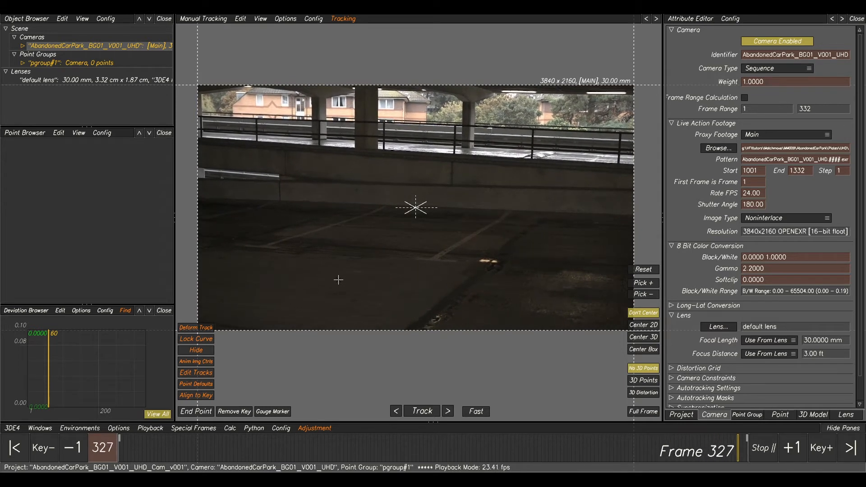
# Step: Review the buffered footage close up and at full frame, alternating playback and scrubbing, and stop at frame 216
pyautogui.scroll(7, 293, 172)
pyautogui.press('space')
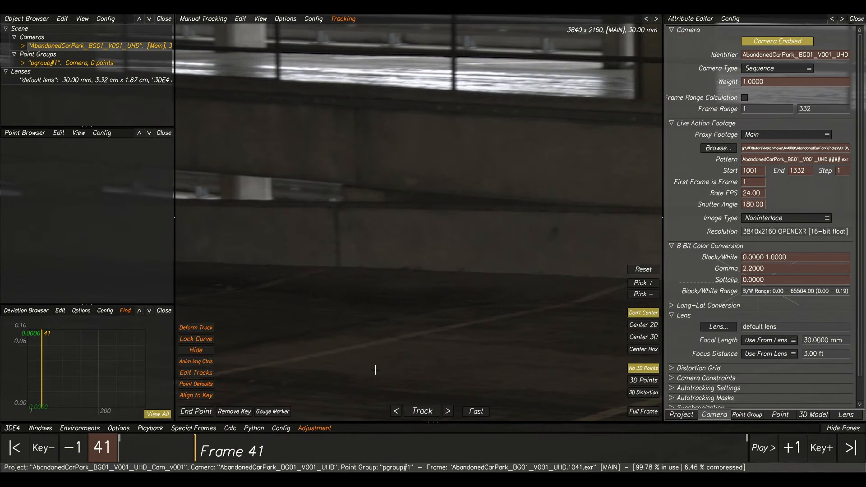
pyautogui.moveTo(246, 451); pyautogui.dragTo(518, 465)
pyautogui.scroll(-7, 429, 240)
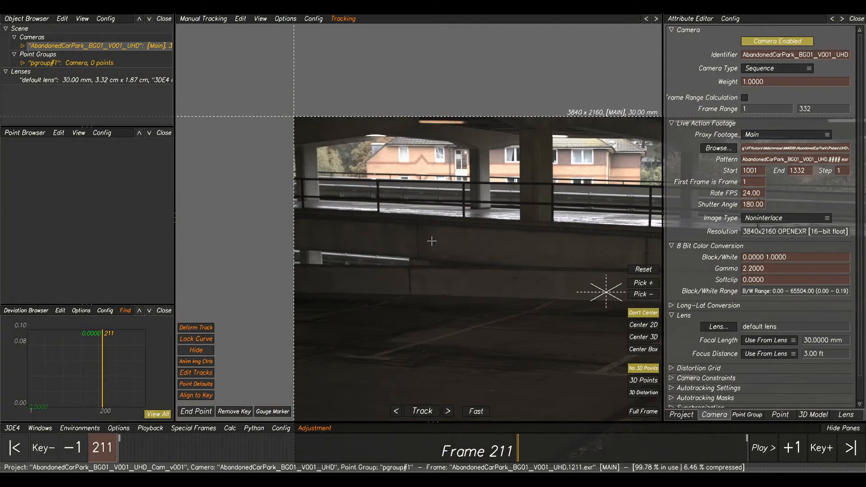
pyautogui.press('space')
pyautogui.moveTo(573, 267); pyautogui.dragTo(402, 240, button='middle')
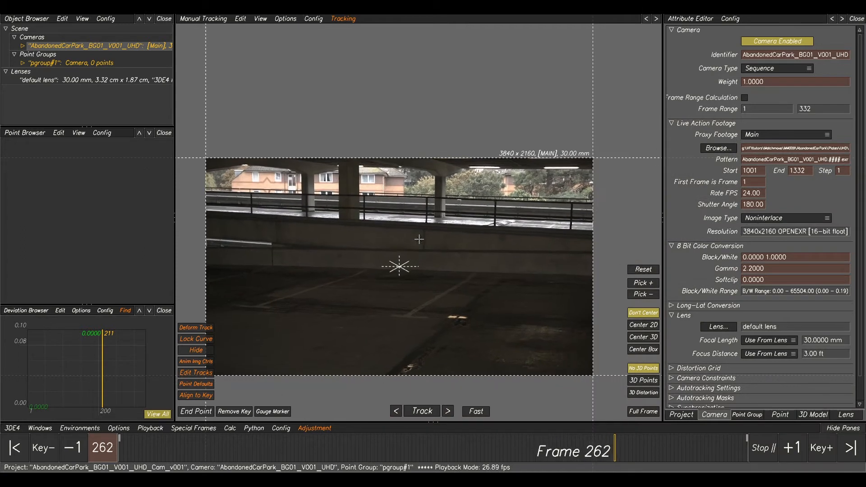
pyautogui.press('space')
pyautogui.moveTo(505, 457); pyautogui.dragTo(526, 452)
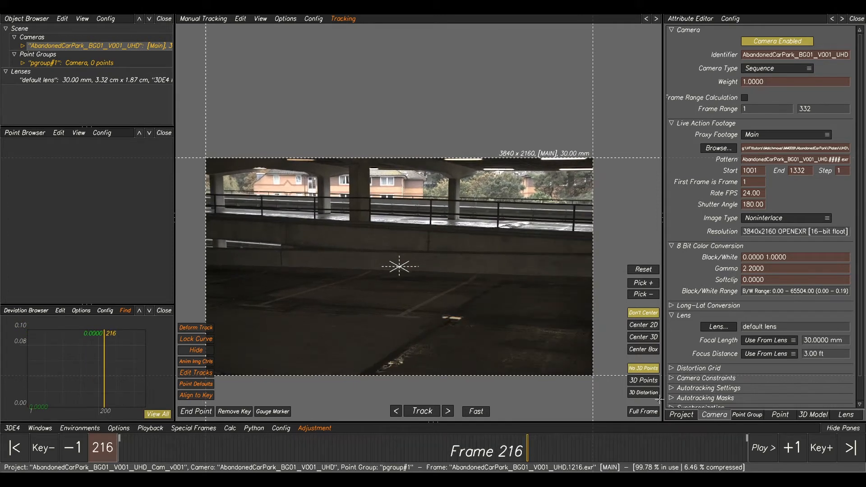
# Step: Show the default lens attributes and look up the sensor size in the AbandonedCarParkCameraData notes in Notepad
pyautogui.click(845, 414)
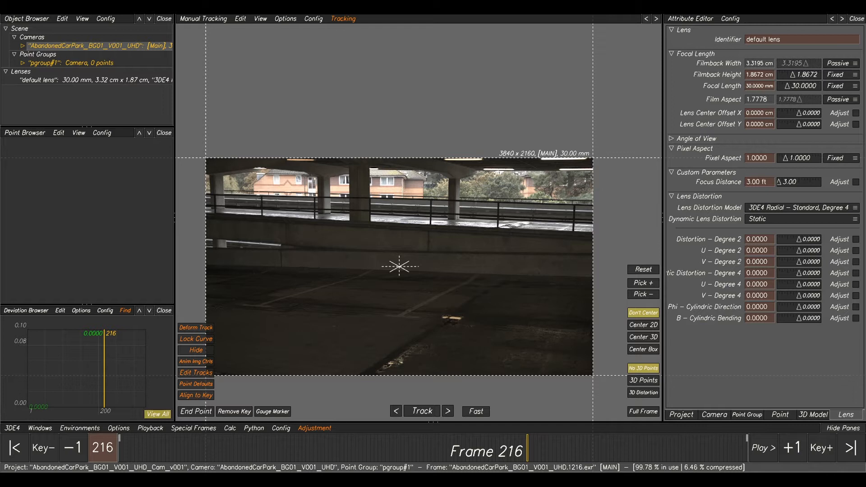
pyautogui.hotkey('alt', 'Tab')
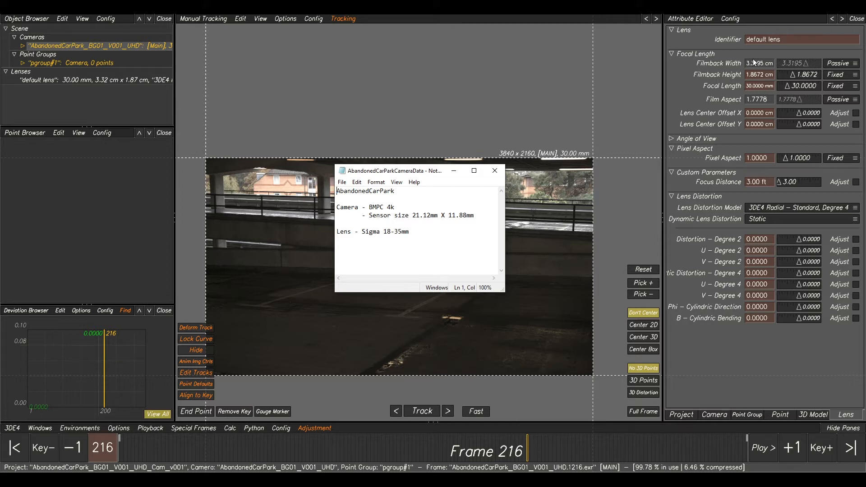
pyautogui.moveTo(449, 215); pyautogui.dragTo(464, 217)
pyautogui.click(448, 216)
# Step: Try to enter the sensor height as the lens's filmback height, using 11.88 without the millimetre unit
pyautogui.click(759, 74)
pyautogui.write('11')
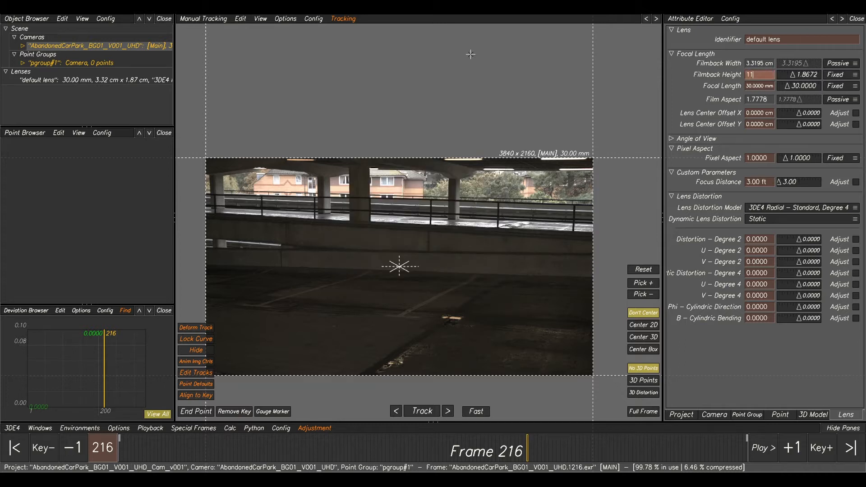
pyautogui.write('.88mm')
pyautogui.press('BackSpace')
pyautogui.press('Return')
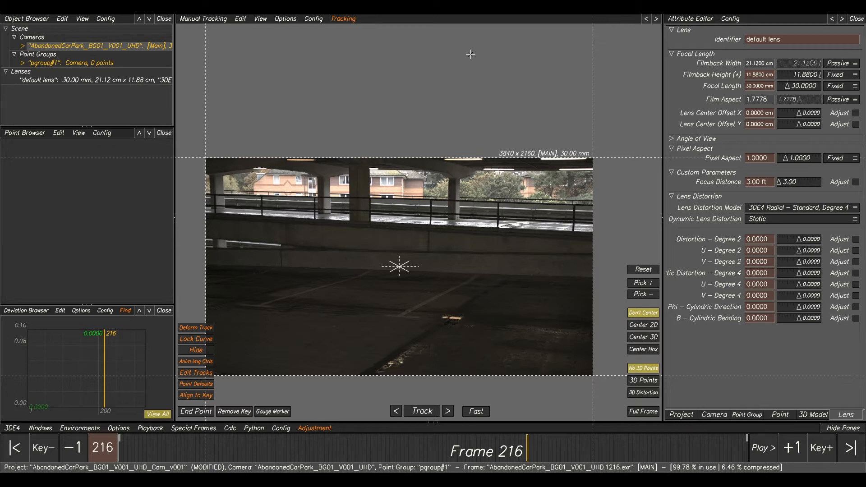
# Step: Set the default lens's filmback height to 11.88 mm
pyautogui.moveTo(773, 74); pyautogui.dragTo(722, 73)
pyautogui.write('11.88mm')
pyautogui.press('Return')
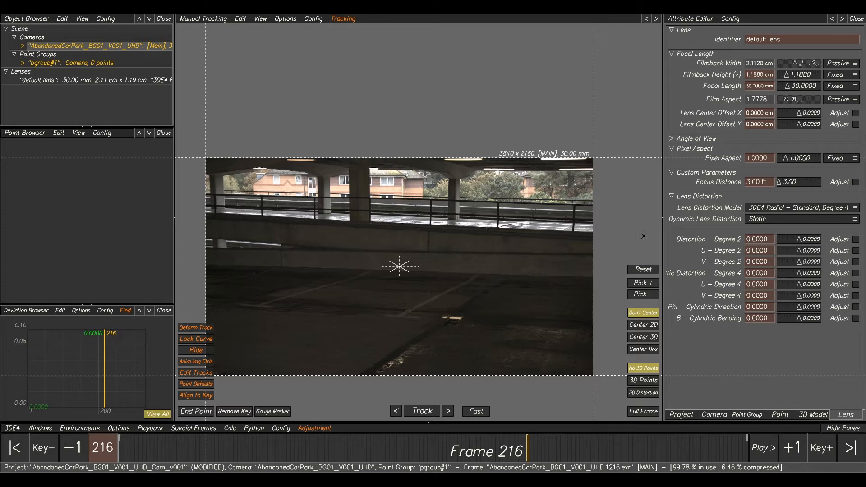
# Step: Expand the pgroup#1 point group and start importing an OBJ file as a new 3D model
pyautogui.moveTo(407, 251); pyautogui.dragTo(371, 233, button='middle')
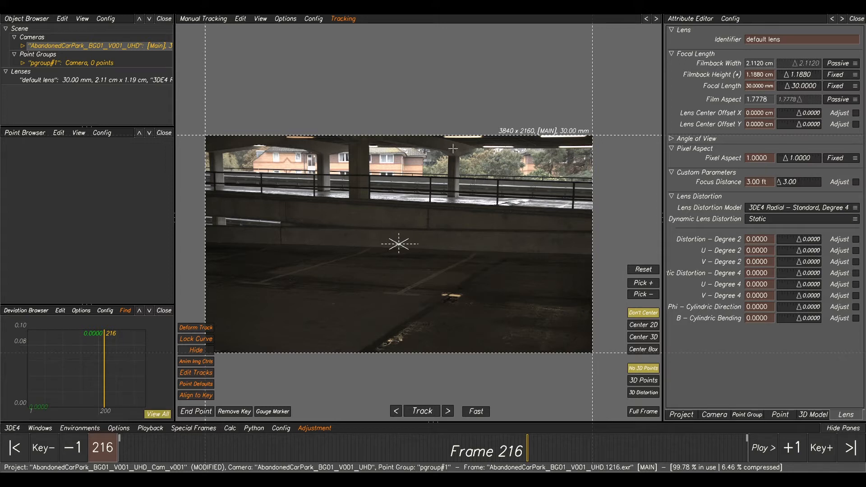
pyautogui.click(22, 63)
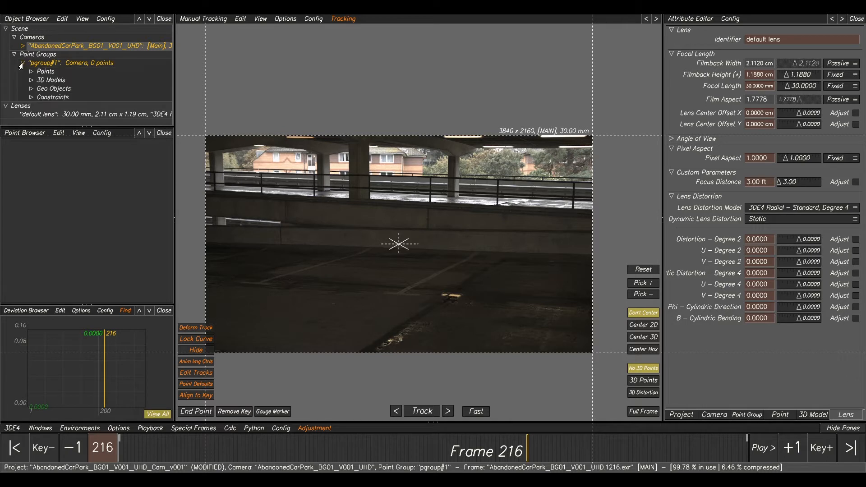
pyautogui.rightClick(46, 81)
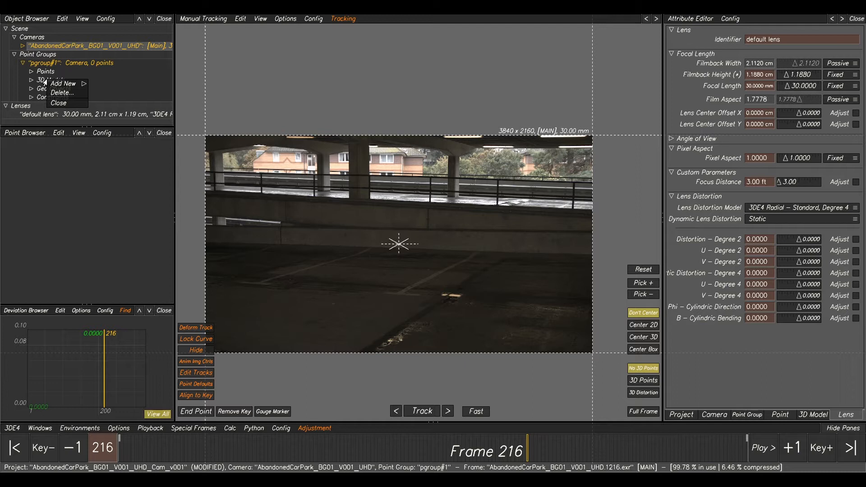
pyautogui.moveTo(65, 86)
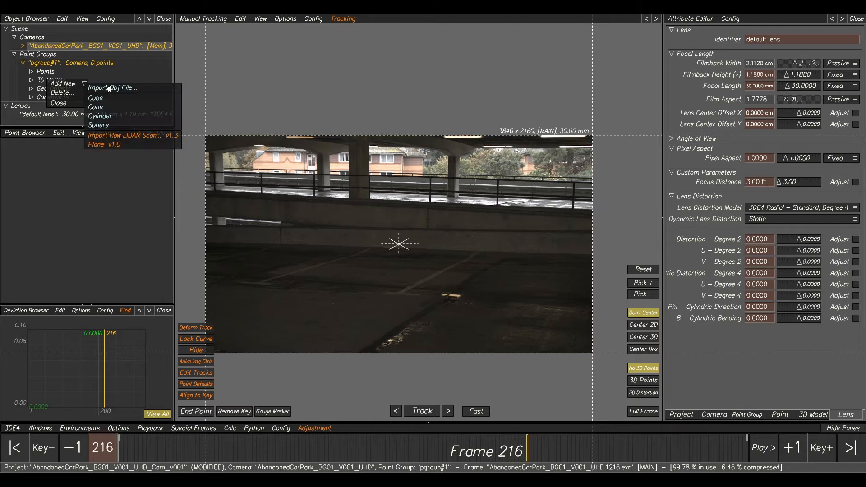
pyautogui.click(110, 89)
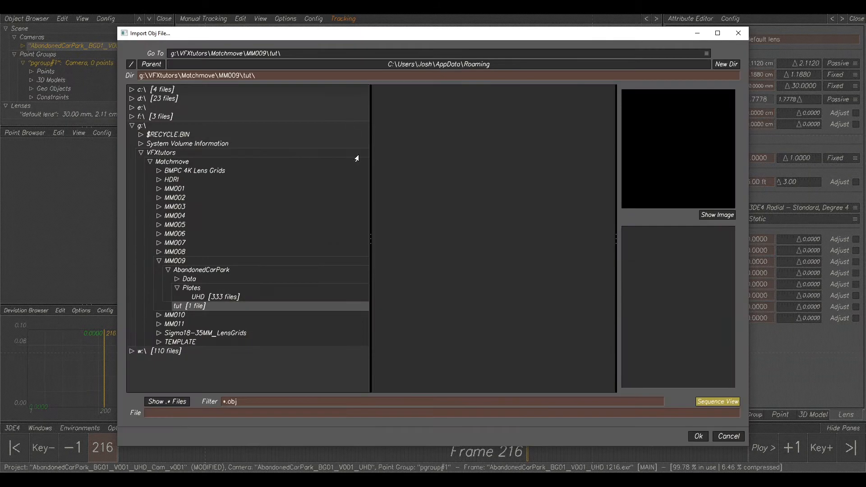
# Step: Import AbandonedCarPark_SetGeo_v004.obj from the AbandonedCarPark Data\SetGeo\SetGeo folder
pyautogui.click(177, 289)
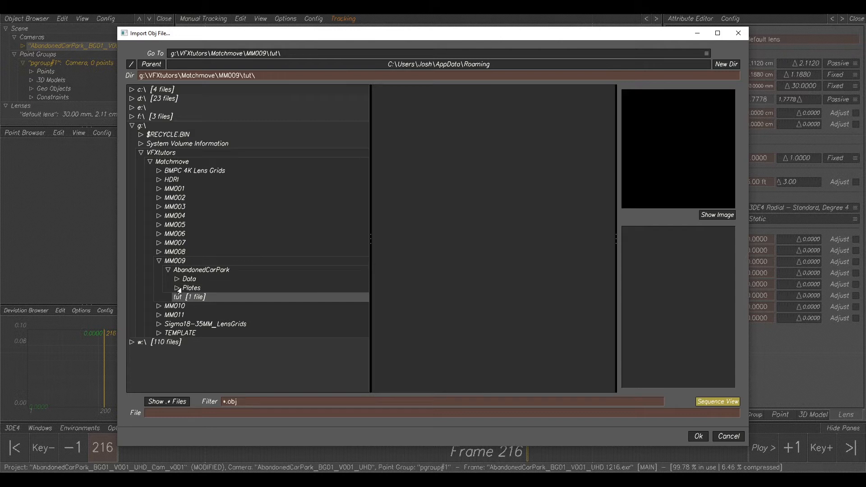
pyautogui.click(187, 280)
pyautogui.click(176, 279)
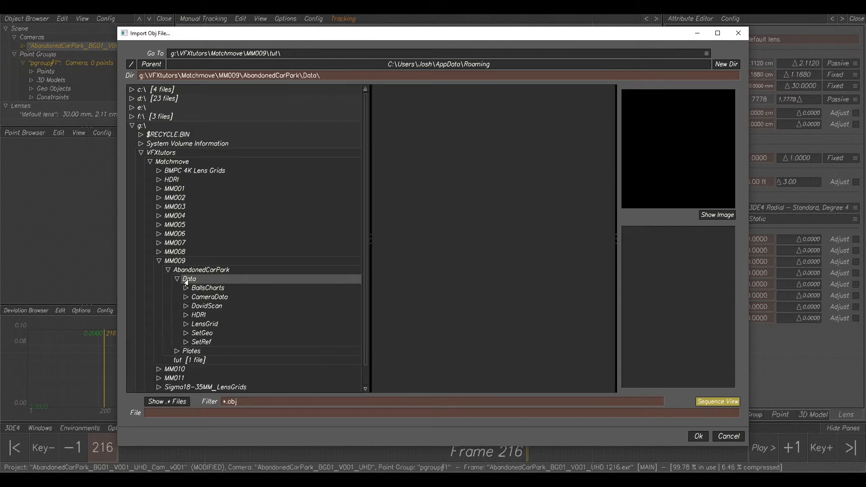
pyautogui.click(192, 336)
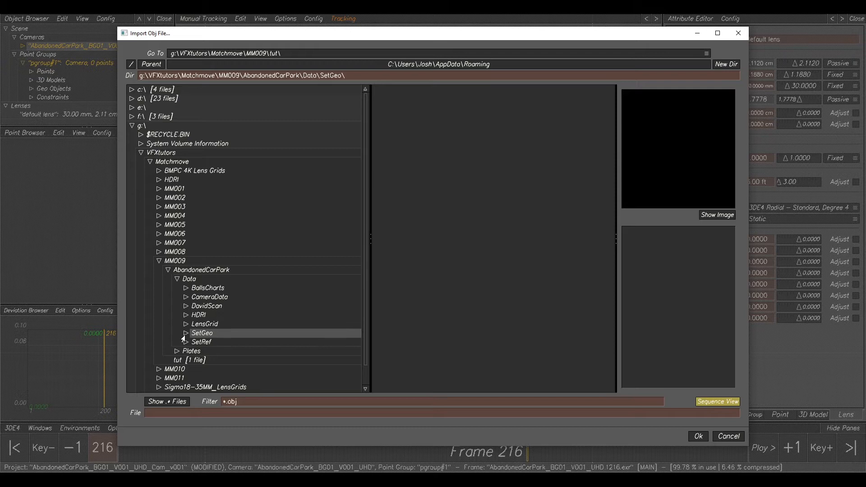
pyautogui.click(185, 333)
pyautogui.click(197, 344)
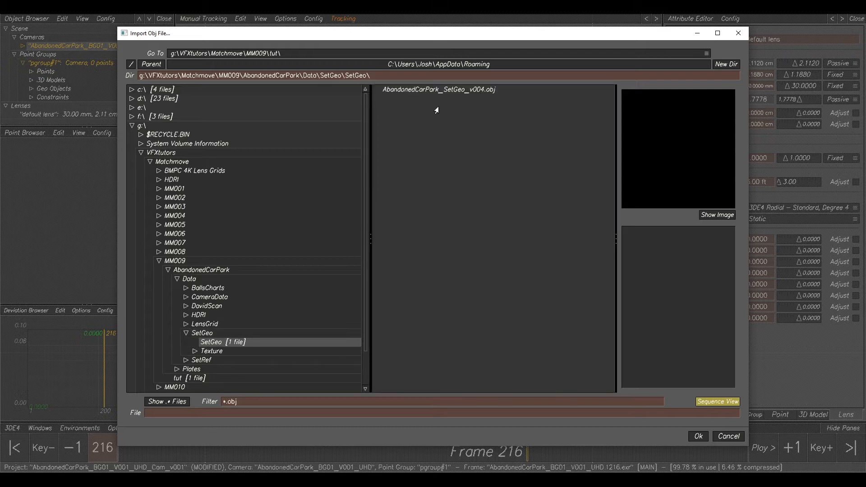
pyautogui.click(414, 91)
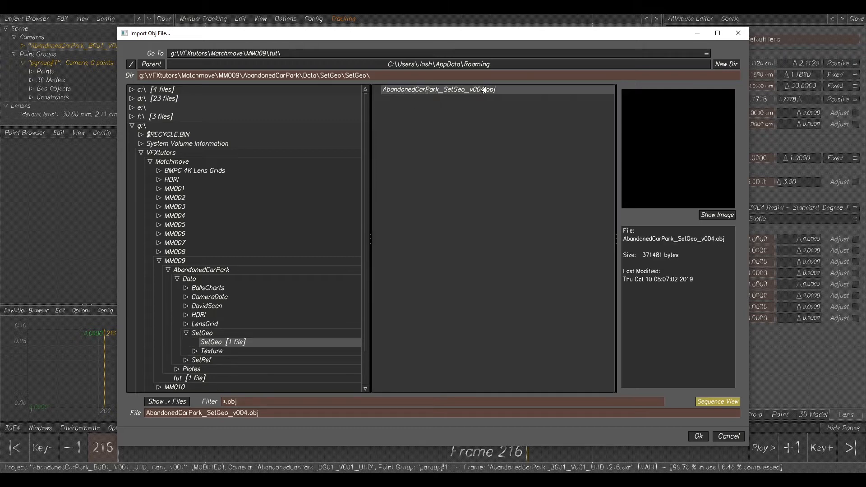
pyautogui.click(699, 436)
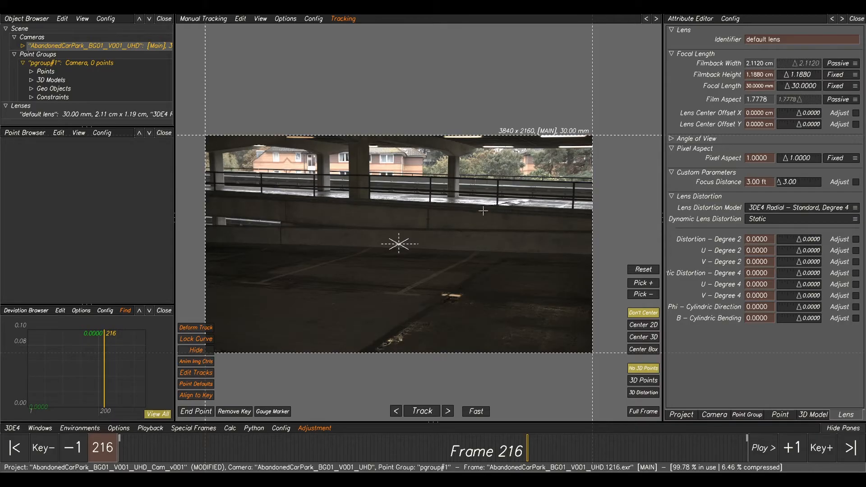
# Step: Switch to the Lineup view, center the imported 3D model and orbit around the car park geometry
pyautogui.press('F5')
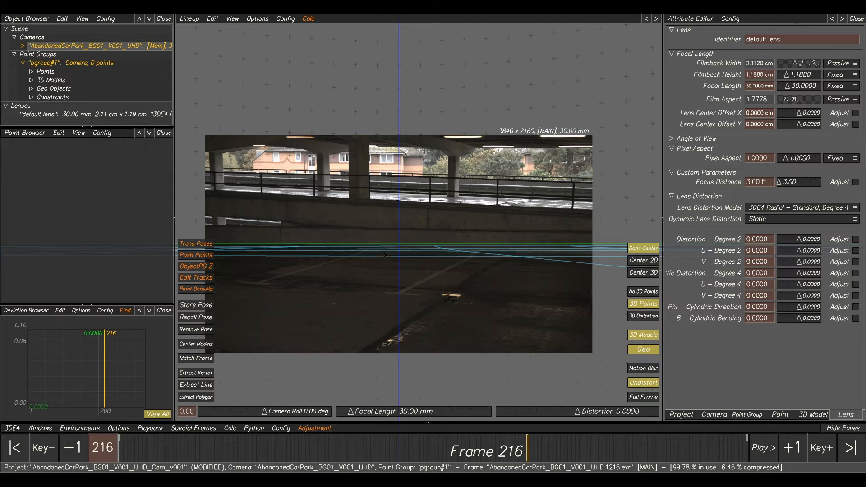
pyautogui.click(196, 344)
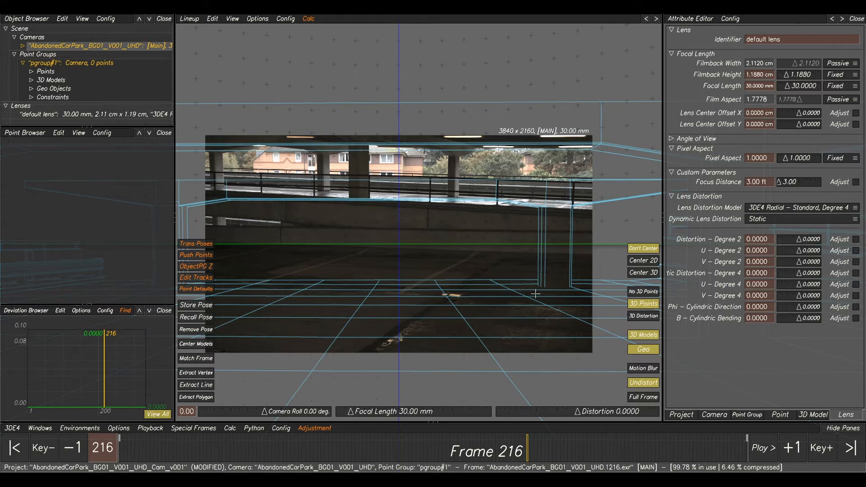
pyautogui.keyDown('alt'); pyautogui.moveTo(525, 285); pyautogui.dragTo(423, 224, button='right'); pyautogui.keyUp('alt')
pyautogui.keyDown('alt'); pyautogui.moveTo(451, 267); pyautogui.dragTo(426, 302); pyautogui.keyUp('alt')
pyautogui.keyDown('alt'); pyautogui.moveTo(378, 281); pyautogui.dragTo(249, 230); pyautogui.keyUp('alt')
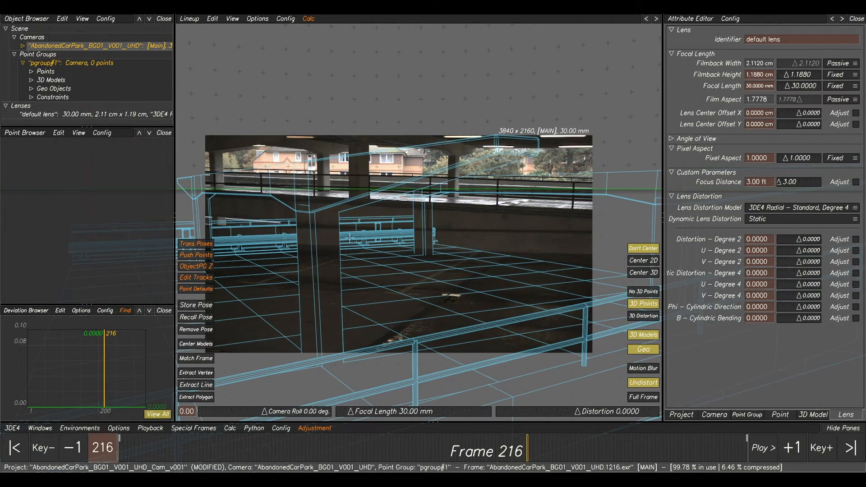
# Step: Orbit and move the camera closer to roughly match the model's railing wall to the plate at frame 216
pyautogui.keyDown('alt'); pyautogui.moveTo(428, 215); pyautogui.dragTo(404, 351); pyautogui.keyUp('alt')
pyautogui.keyDown('alt'); pyautogui.moveTo(519, 334); pyautogui.dragTo(556, 310); pyautogui.keyUp('alt')
pyautogui.keyDown('alt'); pyautogui.moveTo(360, 261); pyautogui.dragTo(363, 259); pyautogui.keyUp('alt')
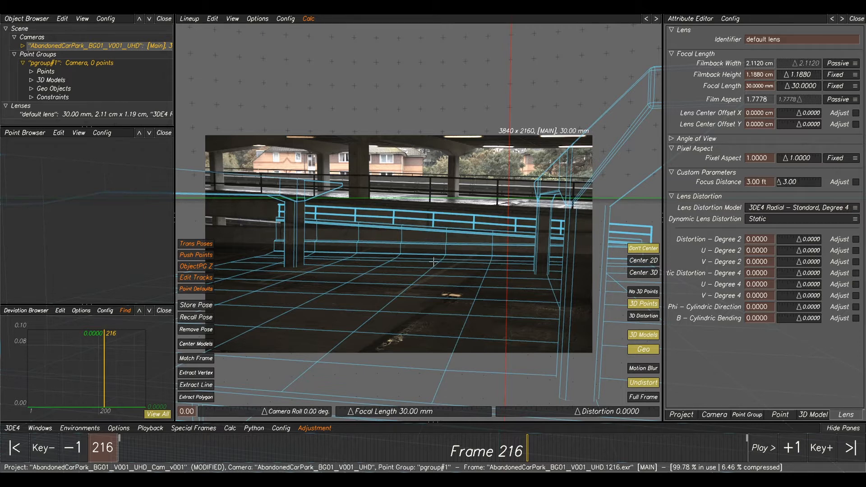
pyautogui.keyDown('alt'); pyautogui.moveTo(408, 256); pyautogui.dragTo(564, 335, button='right'); pyautogui.keyUp('alt')
pyautogui.keyDown('alt'); pyautogui.moveTo(440, 248); pyautogui.dragTo(577, 325, button='right'); pyautogui.keyUp('alt')
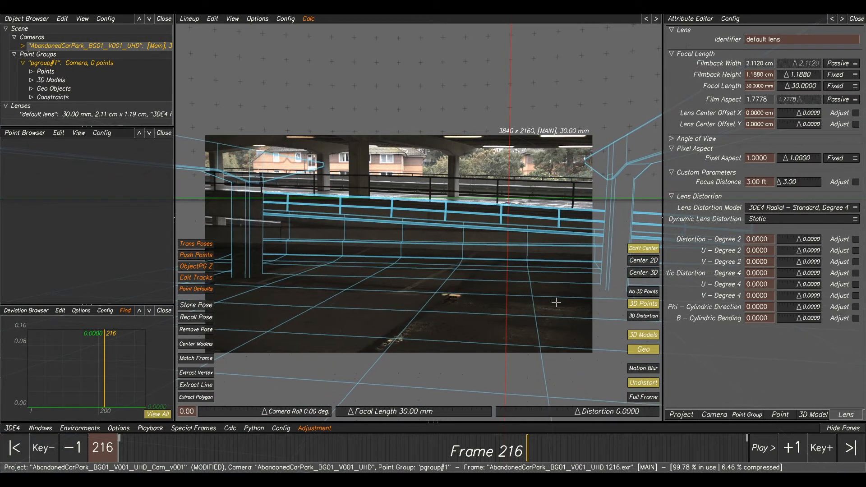
pyautogui.keyDown('alt'); pyautogui.moveTo(504, 281); pyautogui.dragTo(482, 278, button='middle'); pyautogui.keyUp('alt')
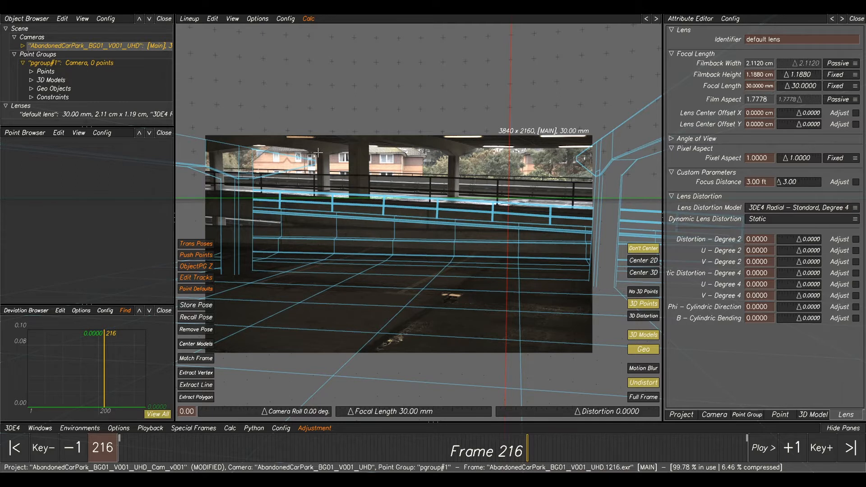
# Step: Compare the plate at the start of the shot with frame 217 and return to frame 1
pyautogui.moveTo(524, 451)
pyautogui.mouseDown()
pyautogui.moveTo(228, 451)
pyautogui.moveTo(143, 432)
pyautogui.moveTo(116, 449)
pyautogui.moveTo(176, 449)
pyautogui.moveTo(118, 449)
pyautogui.mouseUp()
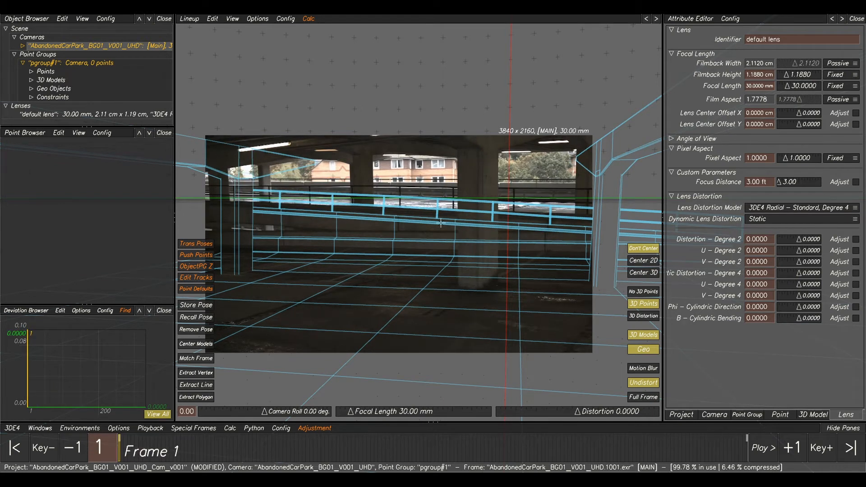
pyautogui.click(512, 459)
pyautogui.moveTo(495, 461); pyautogui.dragTo(529, 451)
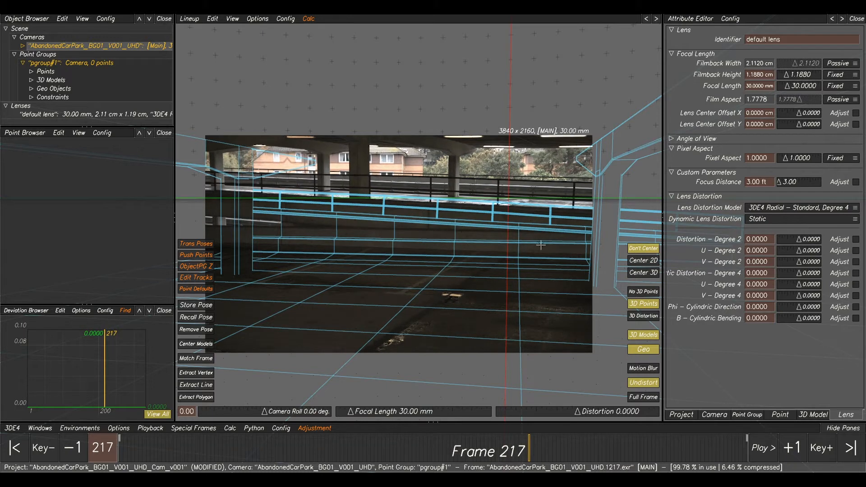
pyautogui.moveTo(413, 446); pyautogui.dragTo(112, 442)
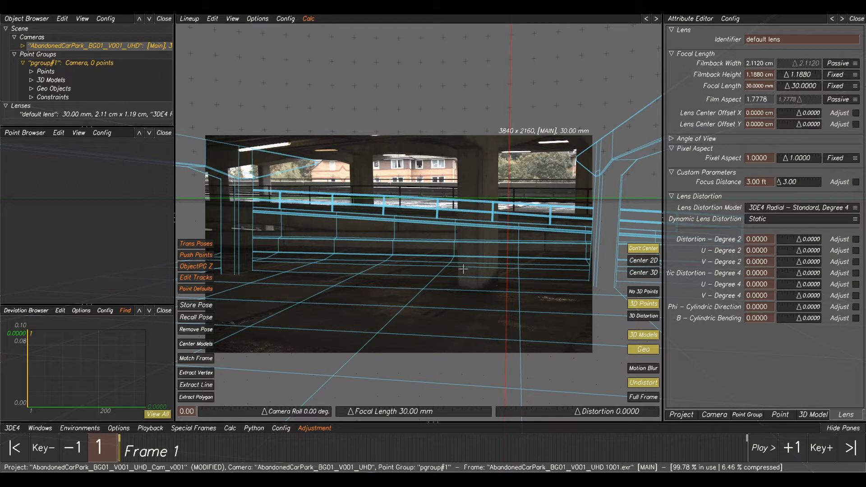
# Step: Reposition the camera at frame 1 to roughly align the model's pillar with the pillar in the plate
pyautogui.moveTo(484, 271); pyautogui.dragTo(251, 267)
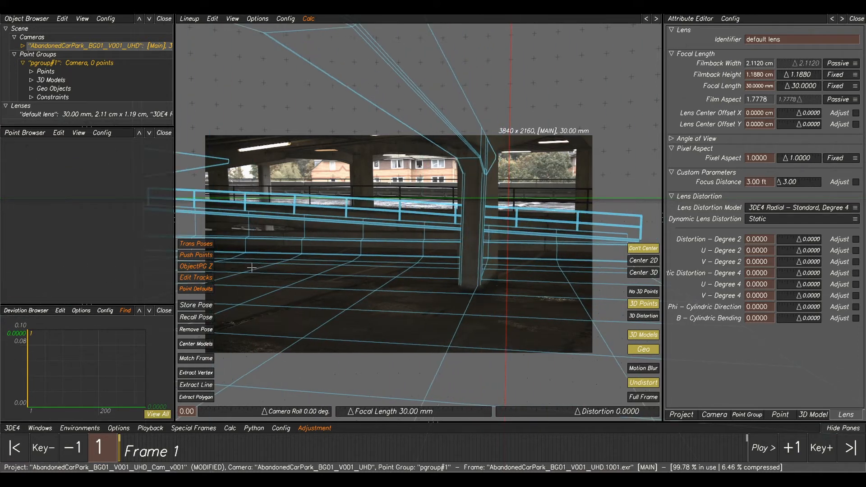
pyautogui.moveTo(397, 243); pyautogui.dragTo(516, 326)
pyautogui.moveTo(450, 279); pyautogui.dragTo(412, 279)
pyautogui.moveTo(499, 224); pyautogui.dragTo(354, 255)
pyautogui.scroll(-1, 419, 221)
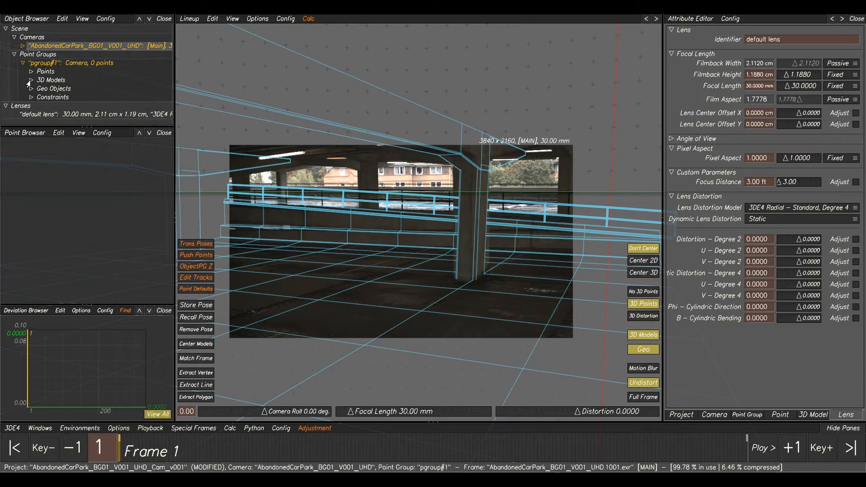
# Step: Apply the UV texture map AbandonedCarPark_V001.tif from the SetGeo Texture folder to the AbandonedCarPark_SetGeo_v004.obj model
pyautogui.click(48, 79)
pyautogui.click(31, 81)
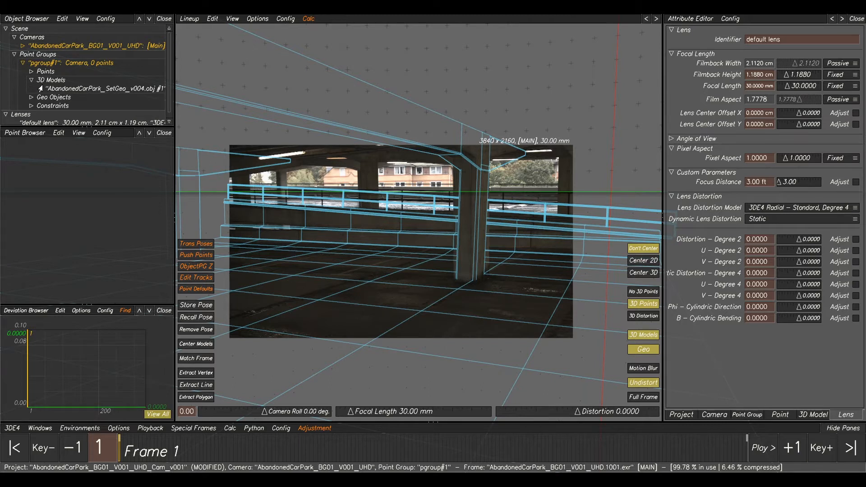
pyautogui.click(76, 89)
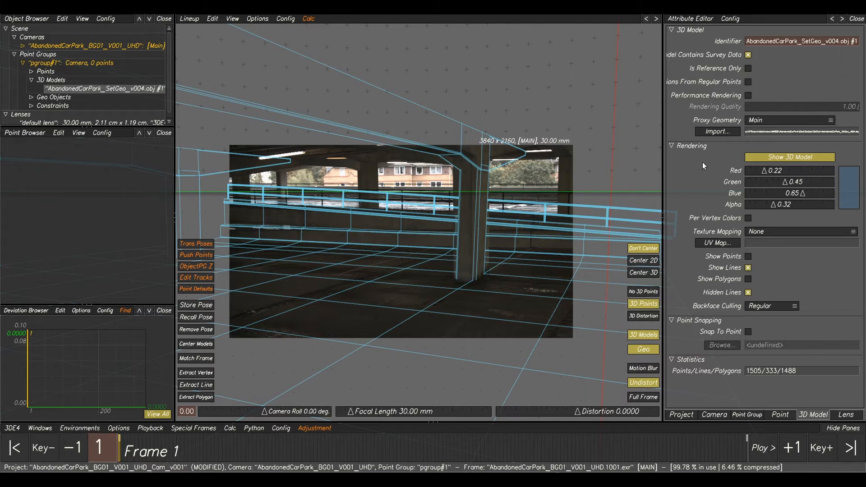
pyautogui.click(716, 242)
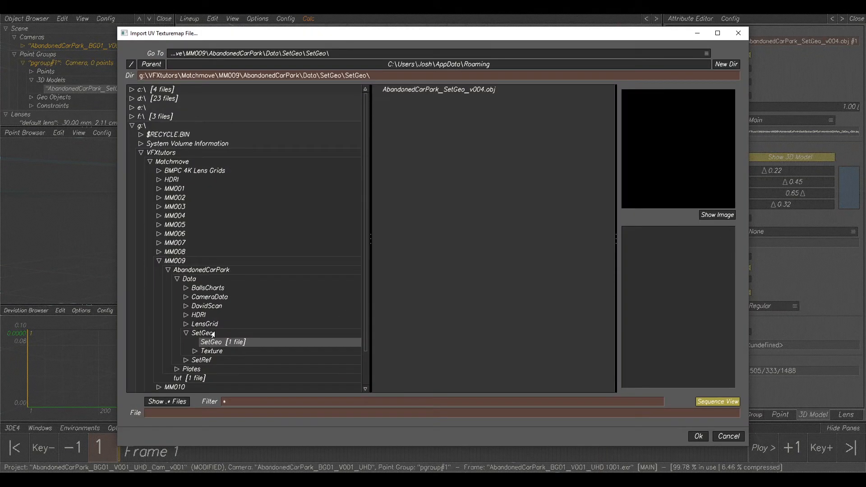
pyautogui.click(208, 352)
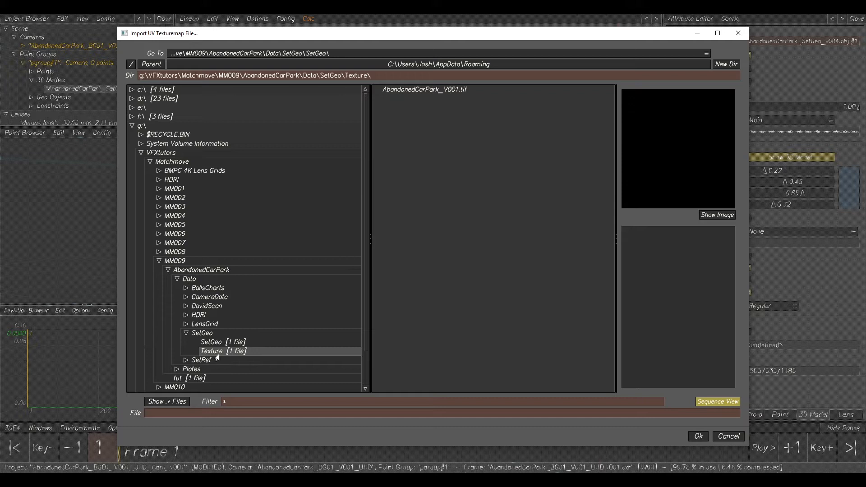
pyautogui.click(424, 90)
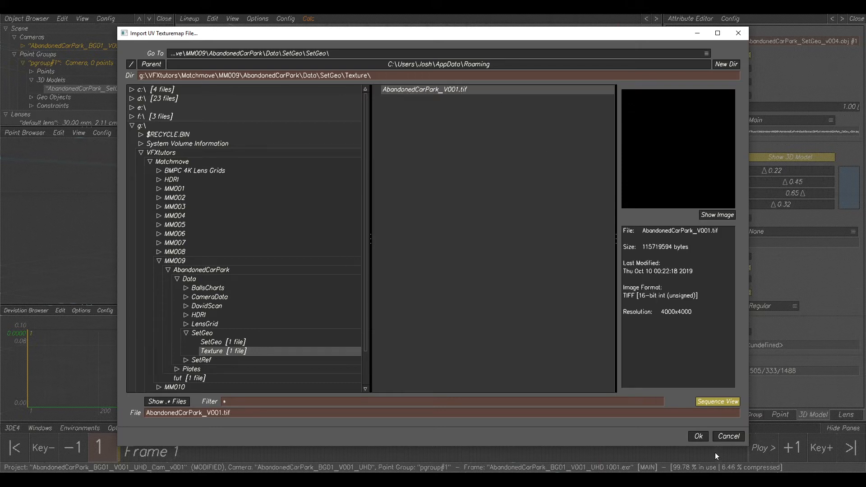
pyautogui.click(699, 436)
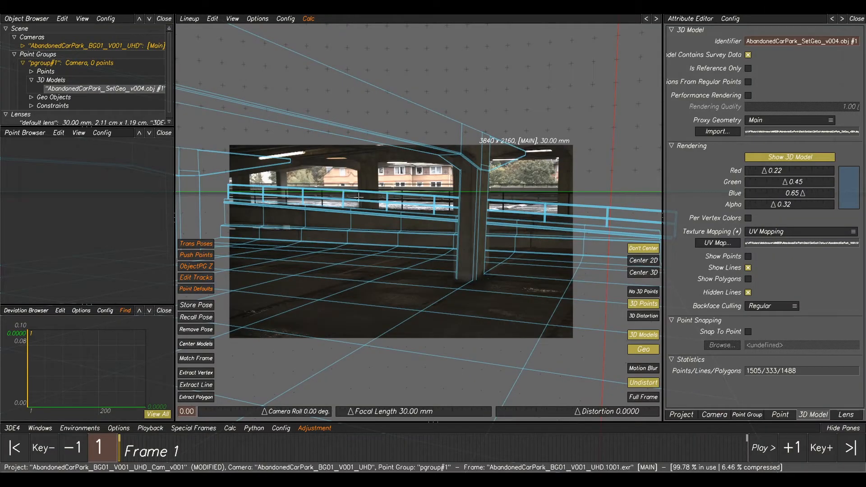
# Step: Show the model's textured polygons, hide its lines, and inspect the car park floor and pillars against the plate
pyautogui.click(747, 279)
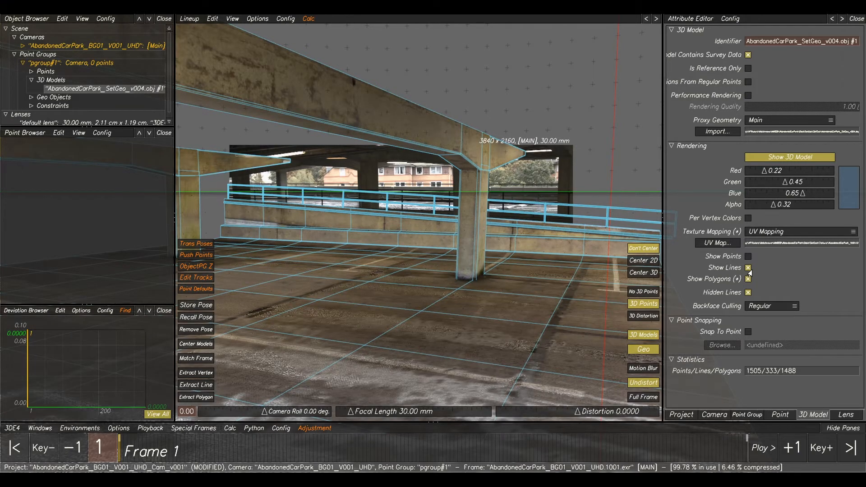
pyautogui.click(748, 268)
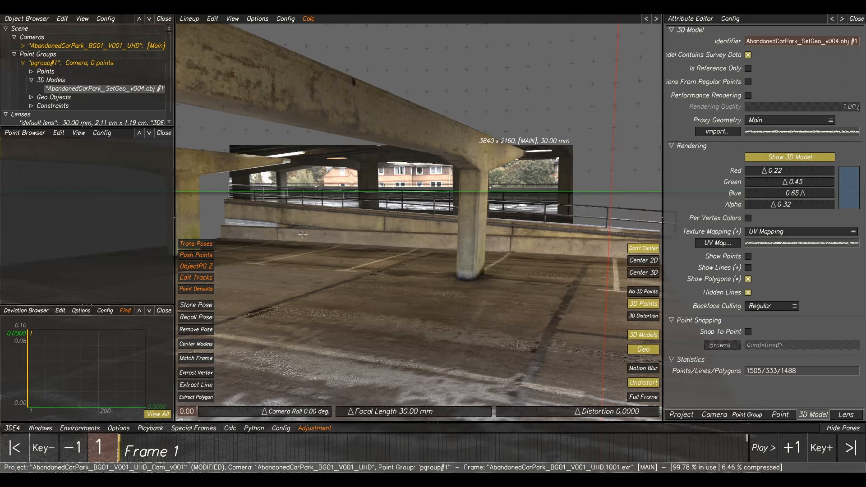
pyautogui.moveTo(297, 267); pyautogui.dragTo(418, 246, button='middle')
pyautogui.scroll(6, 474, 259)
pyautogui.scroll(-4, 472, 256)
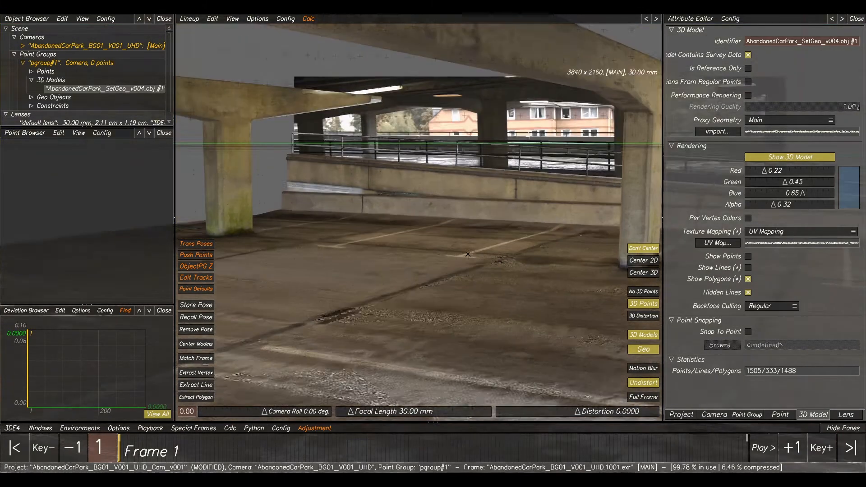
pyautogui.scroll(-1, 468, 255)
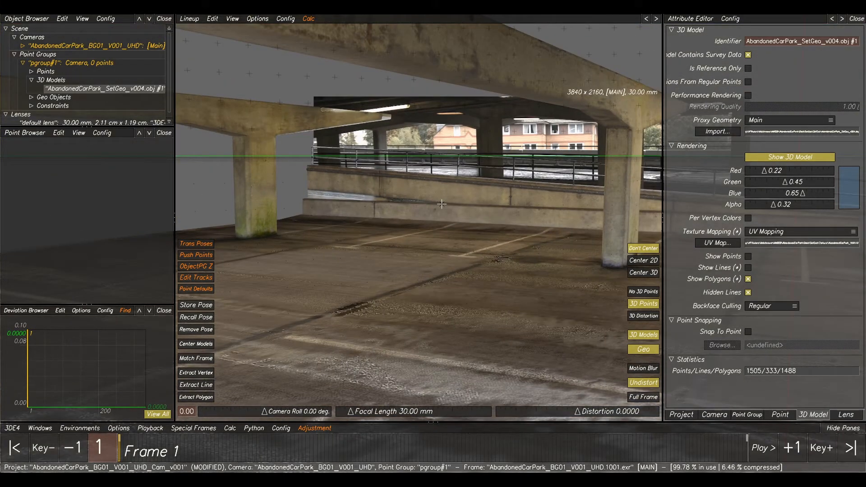
pyautogui.moveTo(487, 219); pyautogui.dragTo(455, 212, button='middle')
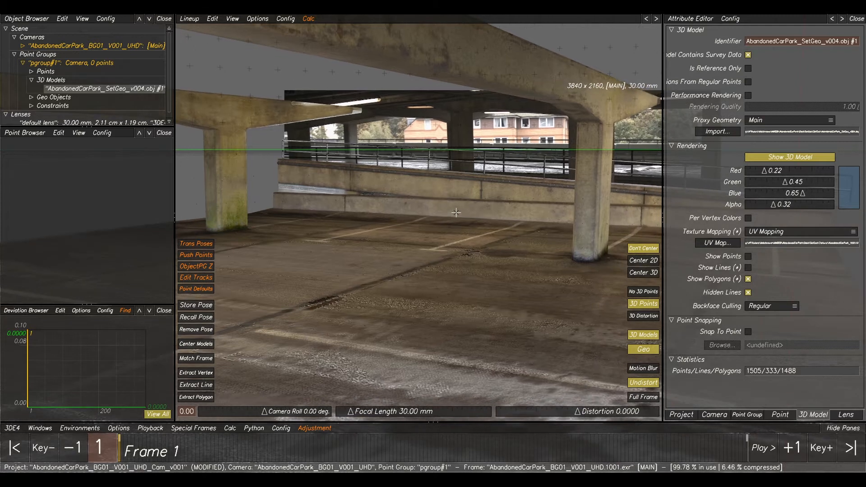
# Step: In Manual Tracking at frame 1, add a tracking point at the parking line junction on the floor in front of the railing wall
pyautogui.press('F2')
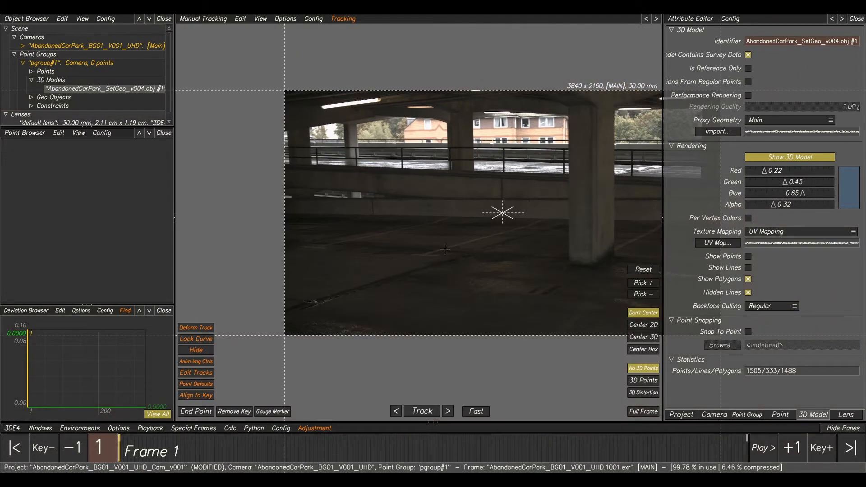
pyautogui.moveTo(543, 227); pyautogui.dragTo(447, 225, button='middle')
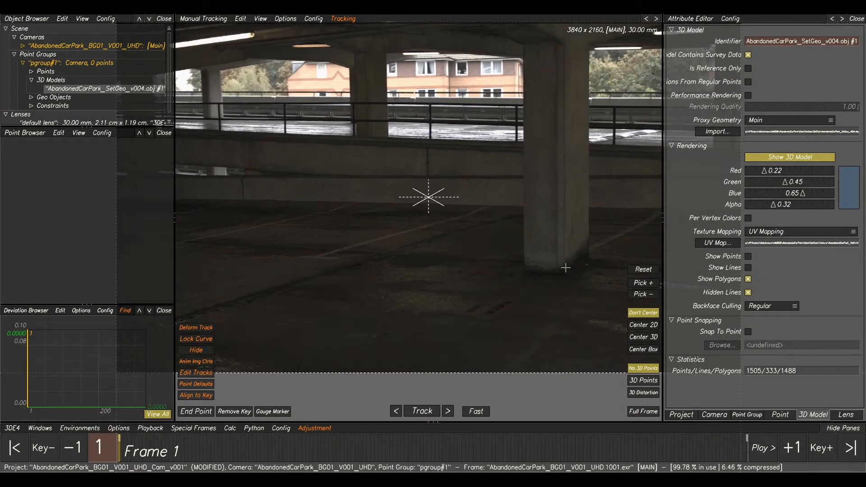
pyautogui.moveTo(563, 267); pyautogui.dragTo(564, 227, button='middle')
pyautogui.scroll(2, 490, 216)
pyautogui.scroll(-5, 389, 226)
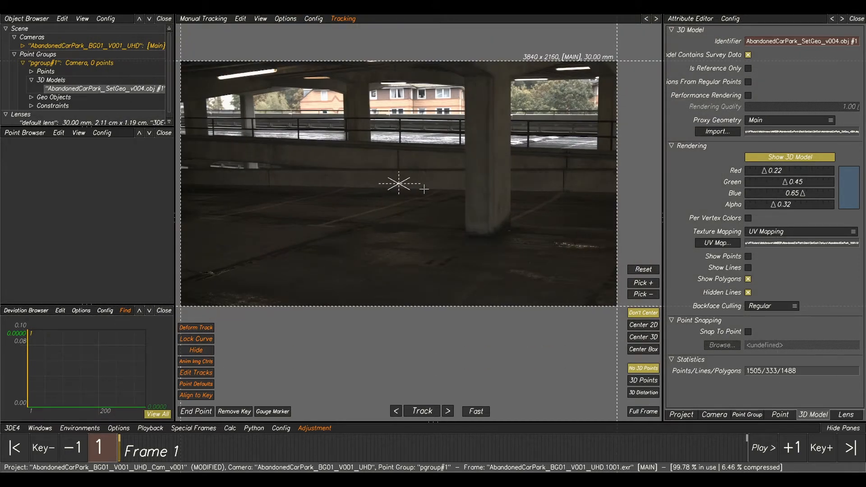
pyautogui.scroll(1, 424, 189)
pyautogui.moveTo(559, 236); pyautogui.dragTo(540, 213, button='middle')
pyautogui.scroll(1, 540, 213)
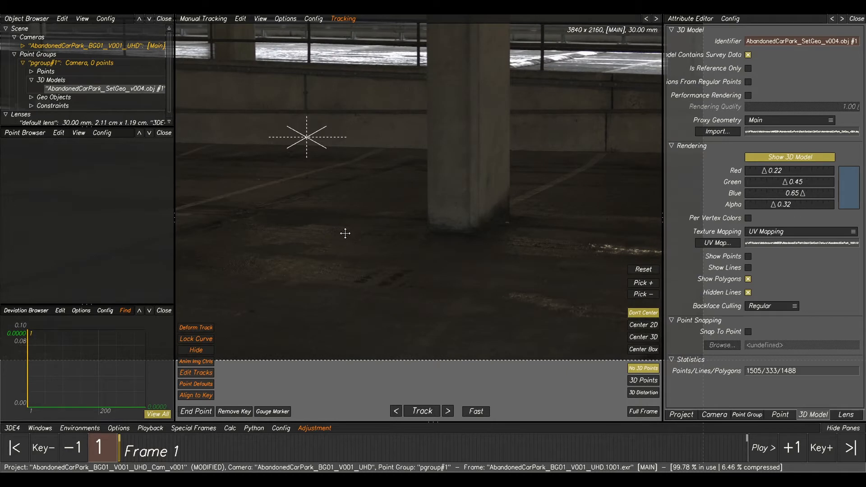
pyautogui.moveTo(344, 232); pyautogui.dragTo(609, 232, button='middle')
pyautogui.scroll(2, 450, 209)
pyautogui.scroll(3, 446, 207)
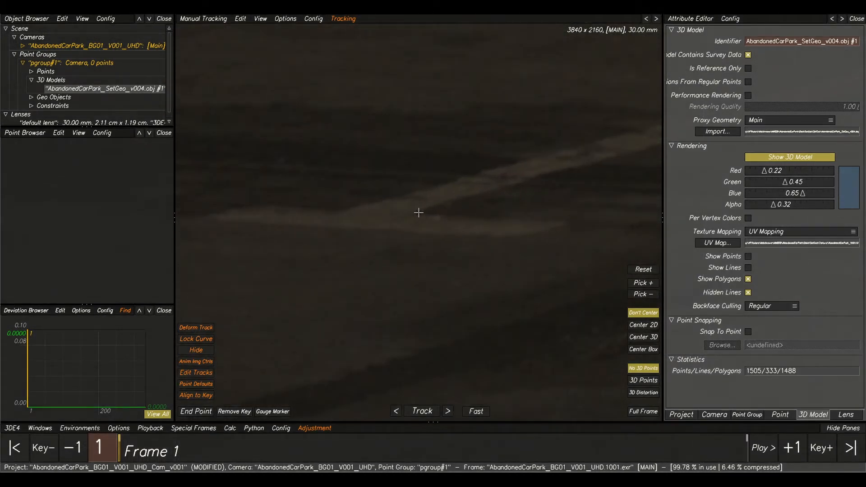
pyautogui.keyDown('ctrl'); pyautogui.click(419, 212); pyautogui.keyUp('ctrl')
pyautogui.scroll(-3, 505, 235)
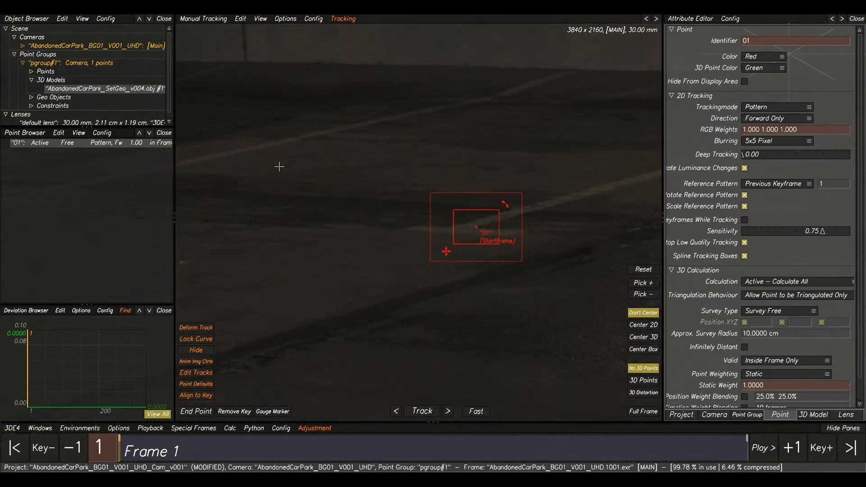
# Step: Compare the floor markings with the textured model in Lineup, then add a tracking point at the neighbouring parking line junction farther from the pillar
pyautogui.scroll(-2, 487, 135)
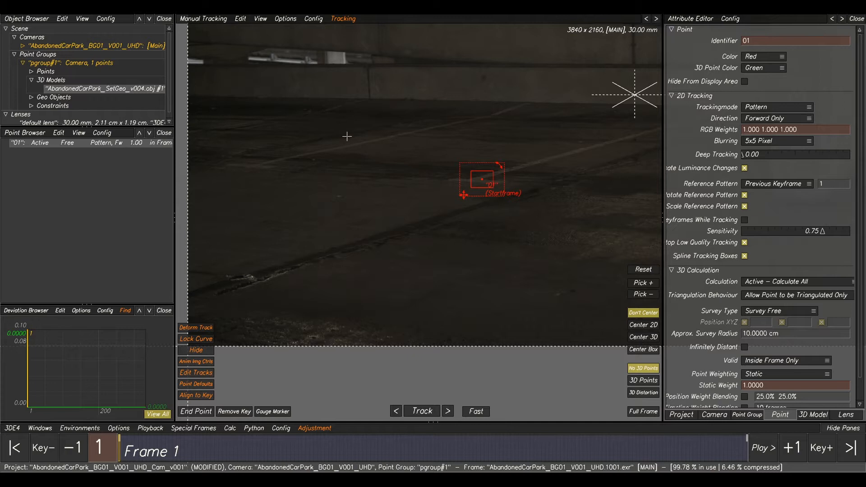
pyautogui.scroll(5, 441, 164)
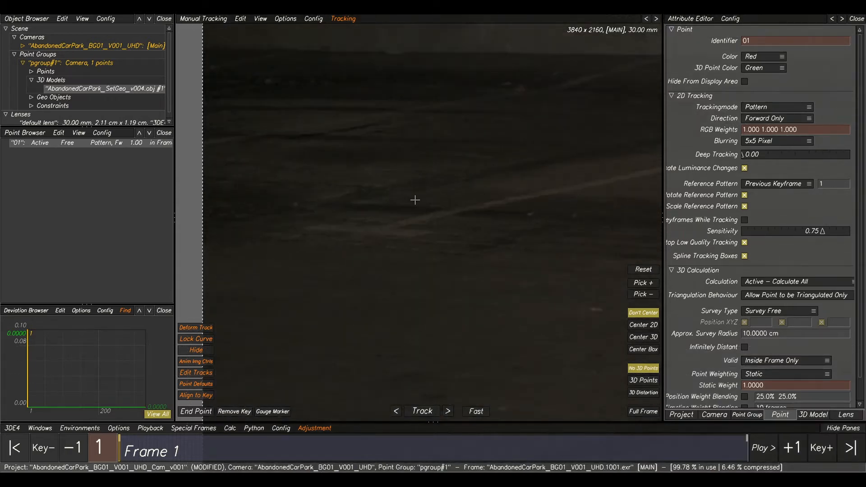
pyautogui.scroll(1, 404, 220)
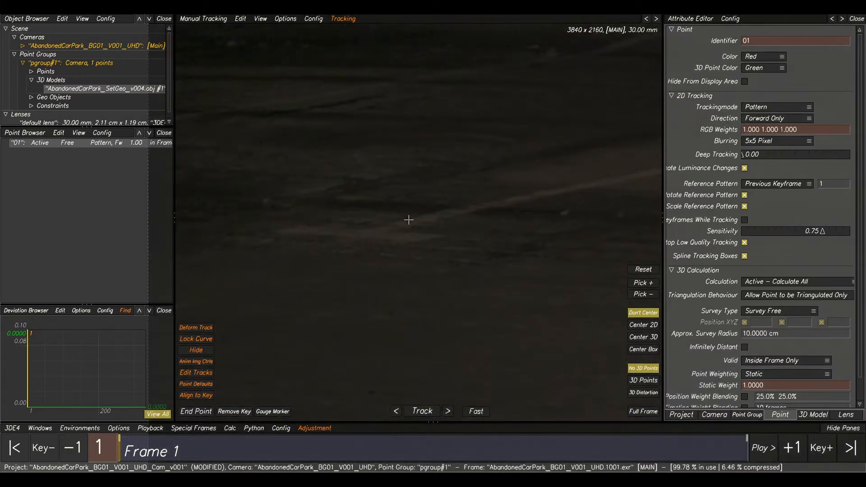
pyautogui.press('F2')
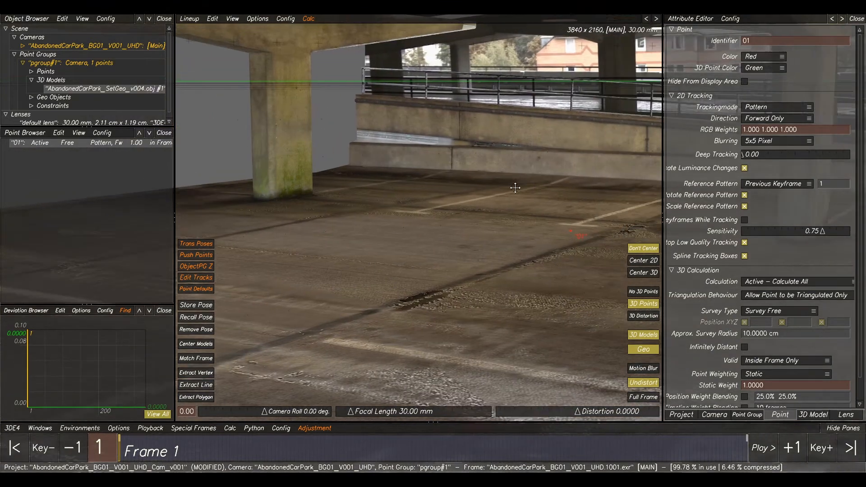
pyautogui.scroll(4, 394, 230)
pyautogui.moveTo(523, 207); pyautogui.dragTo(194, 221, button='middle')
pyautogui.scroll(-3, 453, 169)
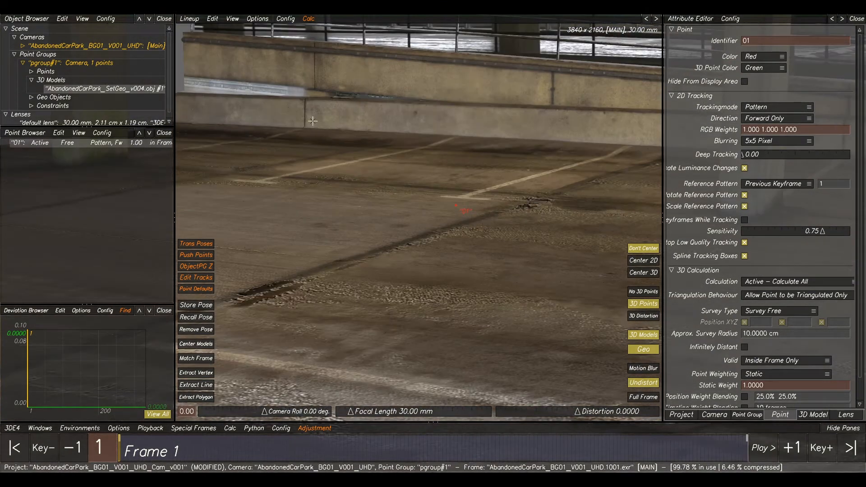
pyautogui.press('F1')
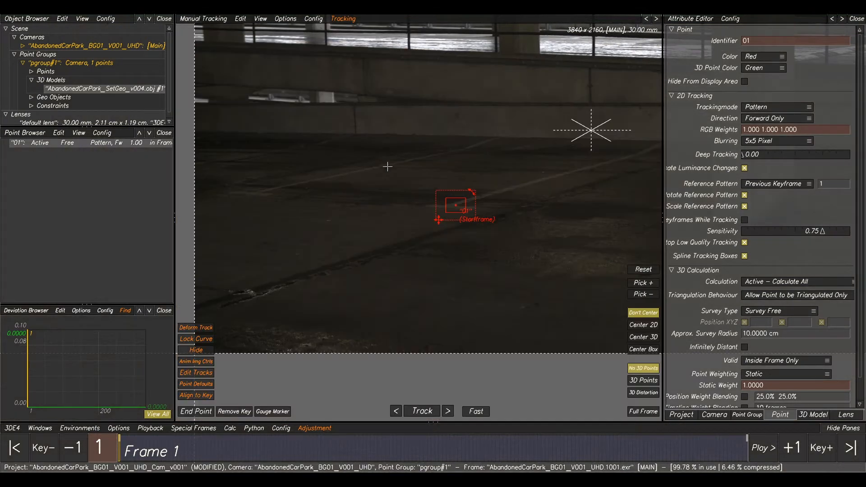
pyautogui.scroll(5, 346, 170)
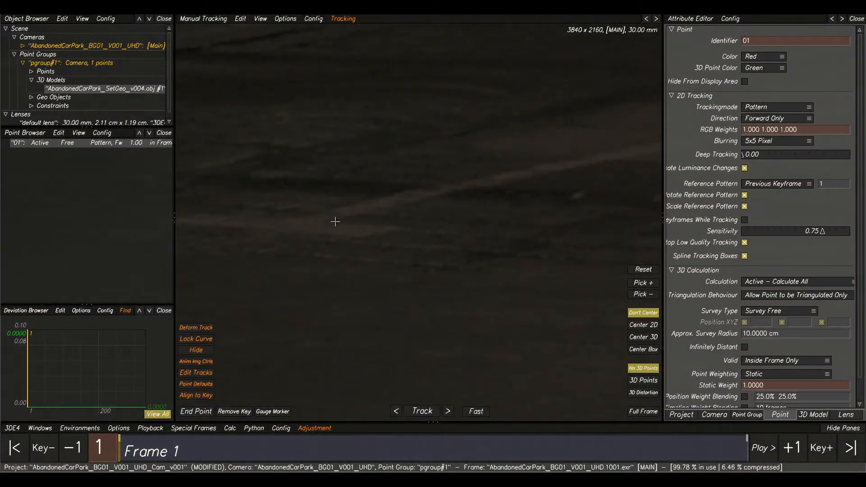
pyautogui.keyDown('ctrl'); pyautogui.click(330, 221); pyautogui.keyUp('ctrl')
pyautogui.scroll(-4, 341, 221)
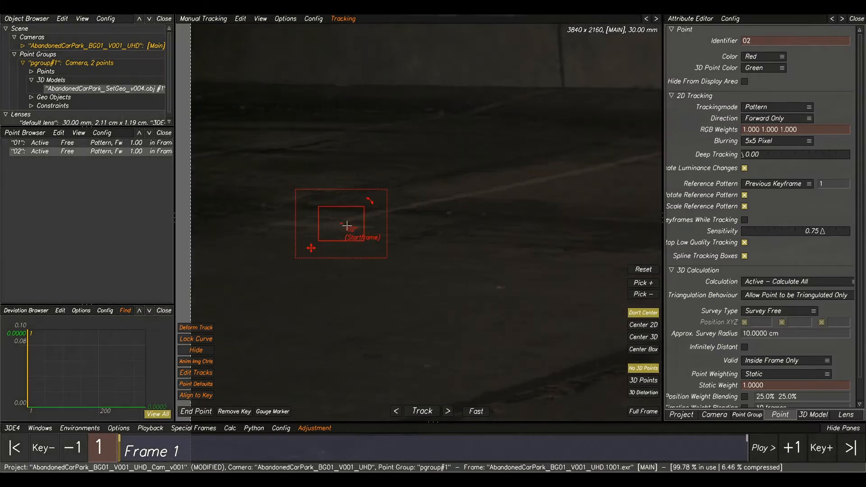
# Step: Check the pillar base against the textured model in Lineup and add a tracking point at the foot of the pillar in Manual Tracking
pyautogui.scroll(-4, 456, 179)
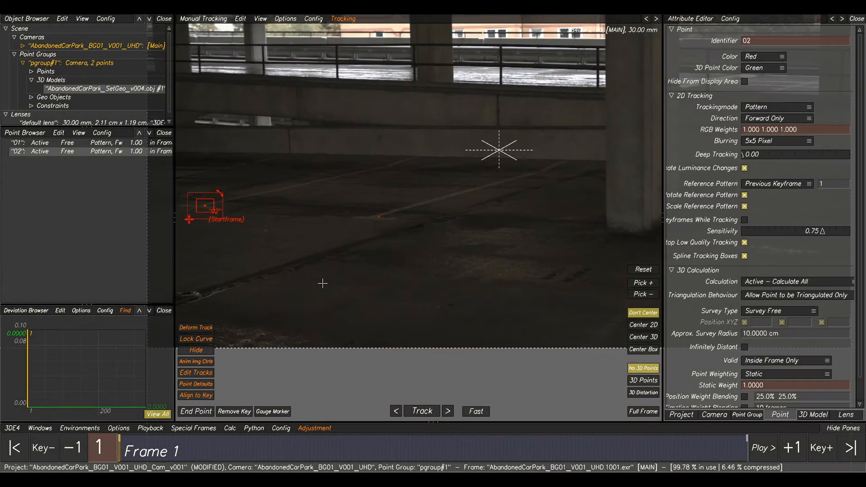
pyautogui.moveTo(620, 164); pyautogui.dragTo(472, 163)
pyautogui.scroll(3, 484, 186)
pyautogui.scroll(1, 492, 194)
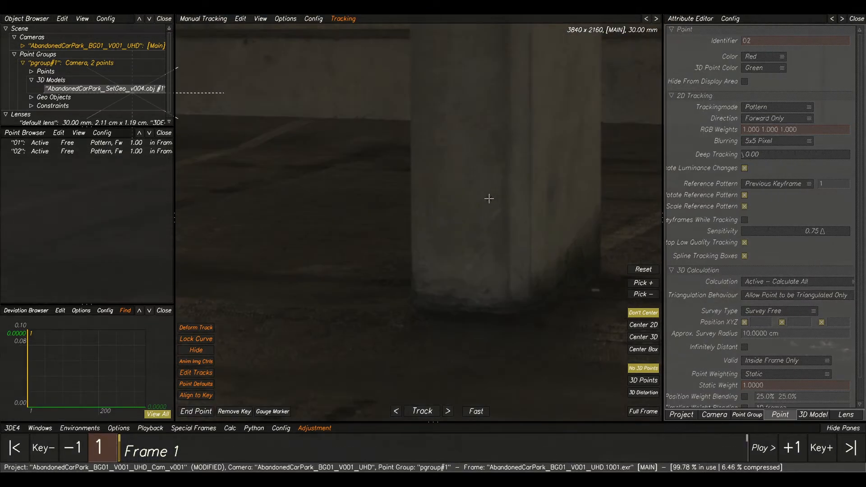
pyautogui.scroll(1, 483, 267)
pyautogui.press('F2')
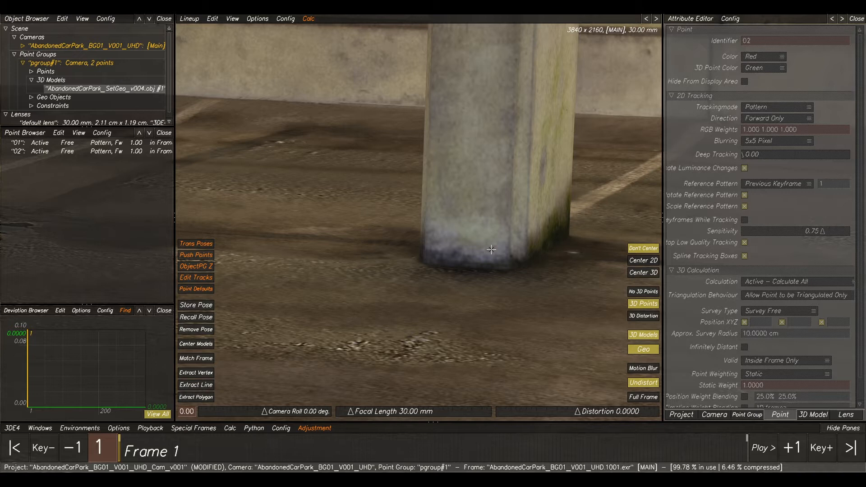
pyautogui.press('F1')
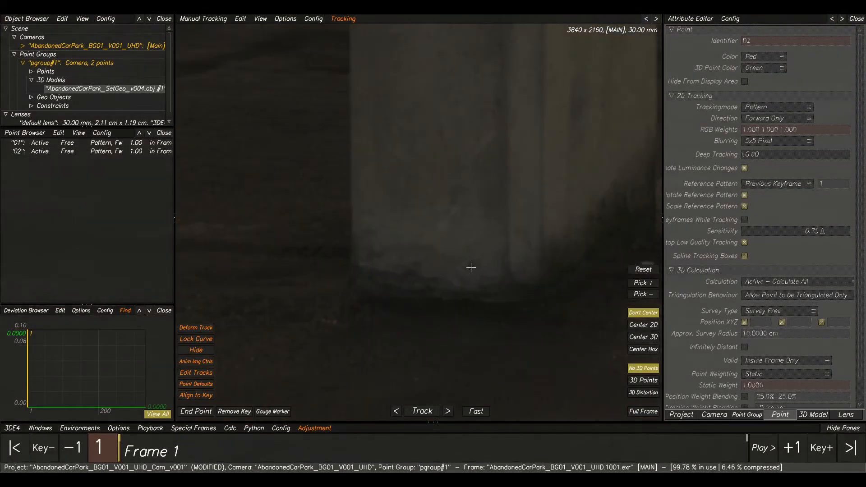
pyautogui.keyDown('ctrl'); pyautogui.click(471, 267); pyautogui.keyUp('ctrl')
pyautogui.scroll(-6, 498, 257)
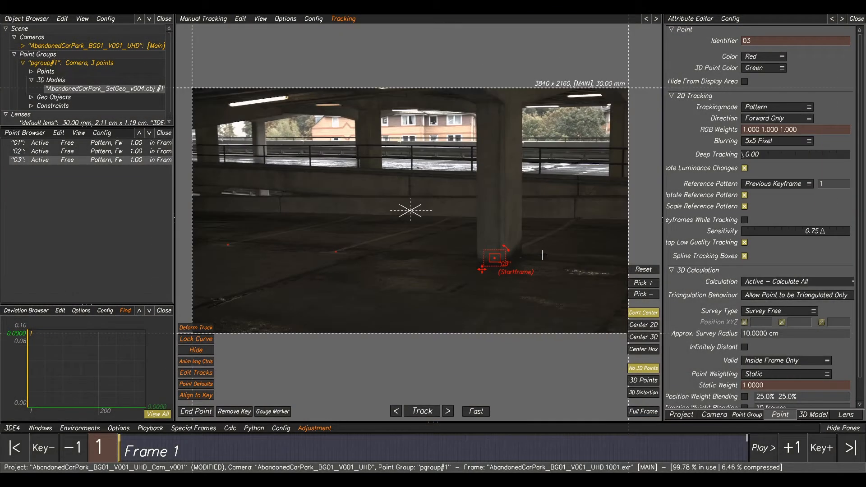
# Step: Add a tracking point where the vertical wall joint beyond the pillar meets the floor, beside the parking line
pyautogui.moveTo(542, 255); pyautogui.dragTo(546, 230, button='middle')
pyautogui.scroll(8, 575, 194)
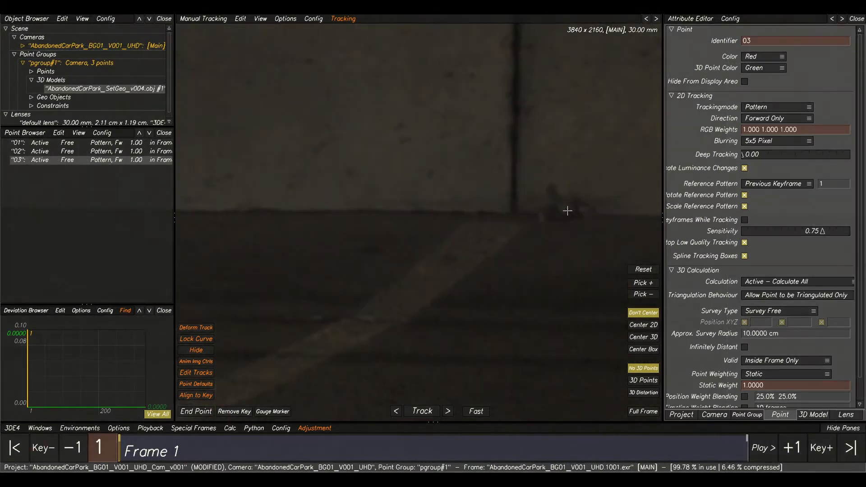
pyautogui.scroll(-6, 514, 209)
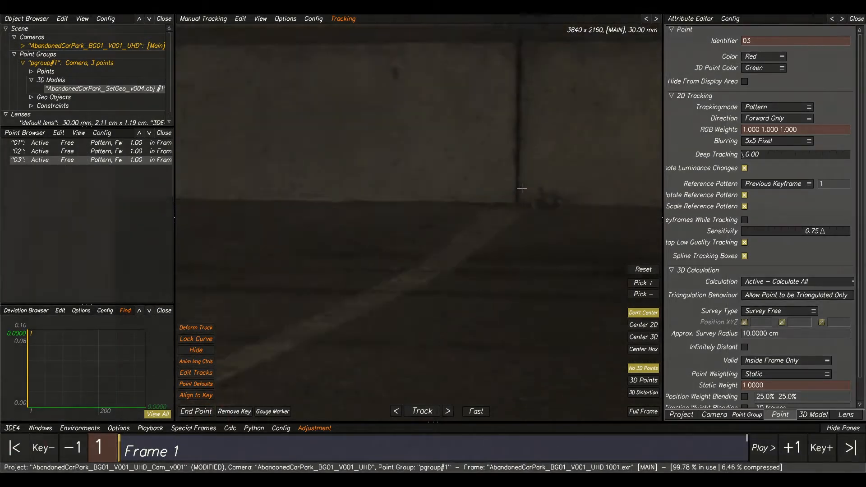
pyautogui.scroll(3, 520, 189)
pyautogui.scroll(3, 507, 207)
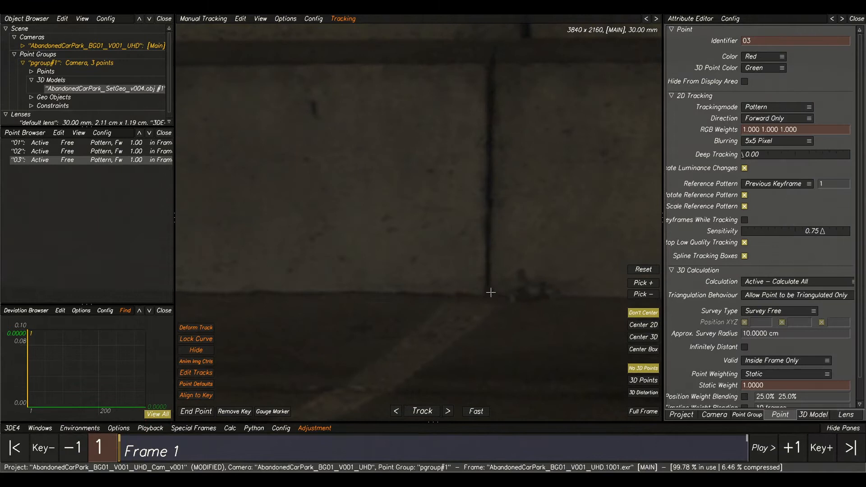
pyautogui.keyDown('ctrl'); pyautogui.click(487, 294); pyautogui.keyUp('ctrl')
pyautogui.scroll(-6, 496, 270)
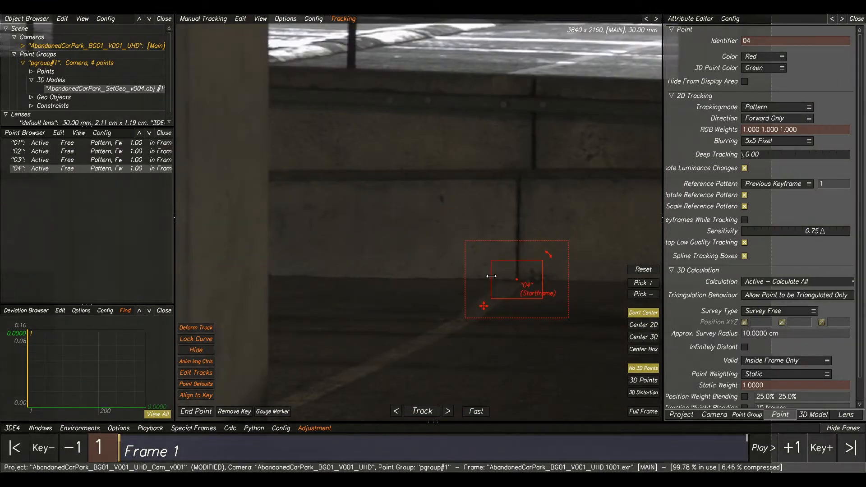
# Step: Add a tracking point on the dark spot partway up the upper wall's vertical joint, on the near side of the pillar
pyautogui.moveTo(380, 220); pyautogui.dragTo(708, 171, button='middle')
pyautogui.scroll(5, 466, 186)
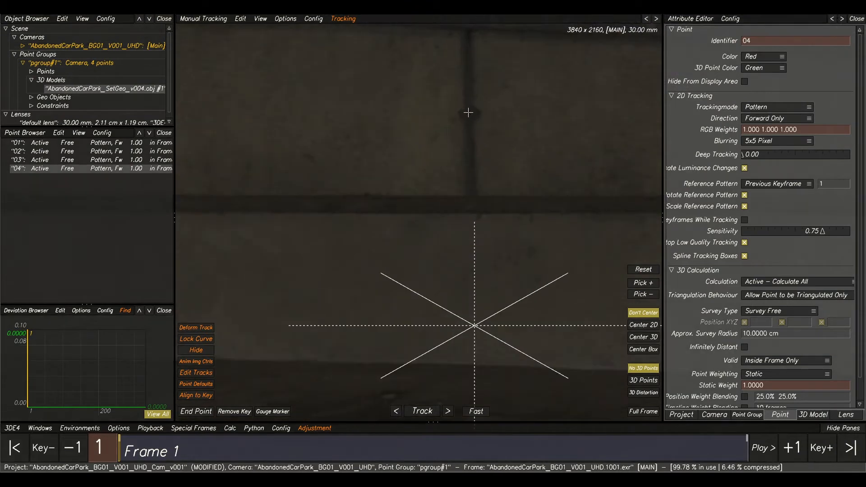
pyautogui.keyDown('ctrl'); pyautogui.click(468, 112); pyautogui.keyUp('ctrl')
# Step: Add a tracking point where the lower wall's vertical joint meets the floor, near the small opening between the two walls
pyautogui.scroll(-6, 416, 232)
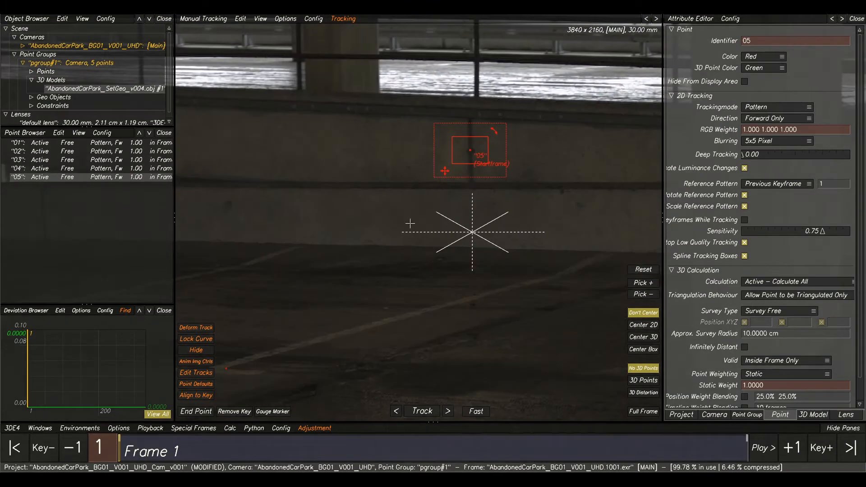
pyautogui.moveTo(416, 232); pyautogui.dragTo(612, 221, button='middle')
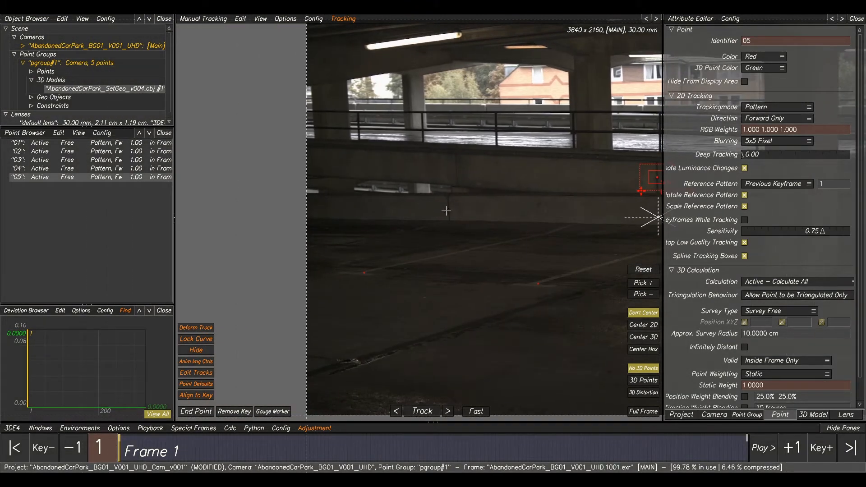
pyautogui.scroll(3, 466, 203)
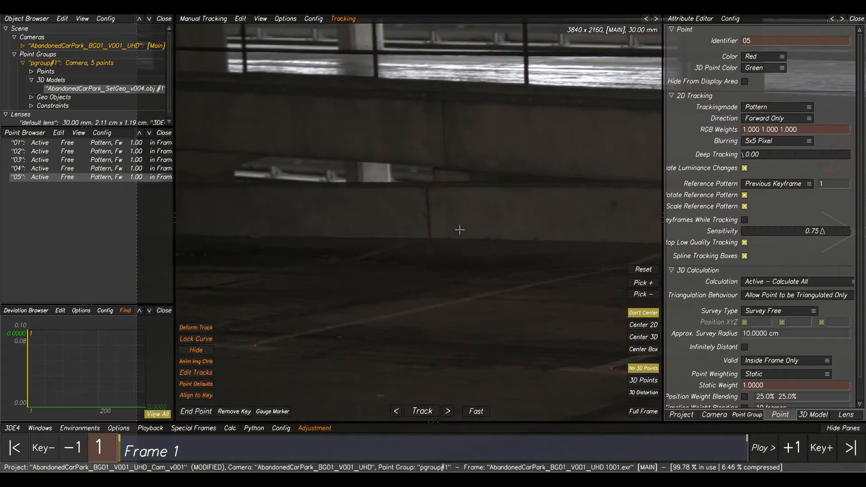
pyautogui.scroll(3, 426, 238)
pyautogui.keyDown('ctrl'); pyautogui.click(432, 237); pyautogui.keyUp('ctrl')
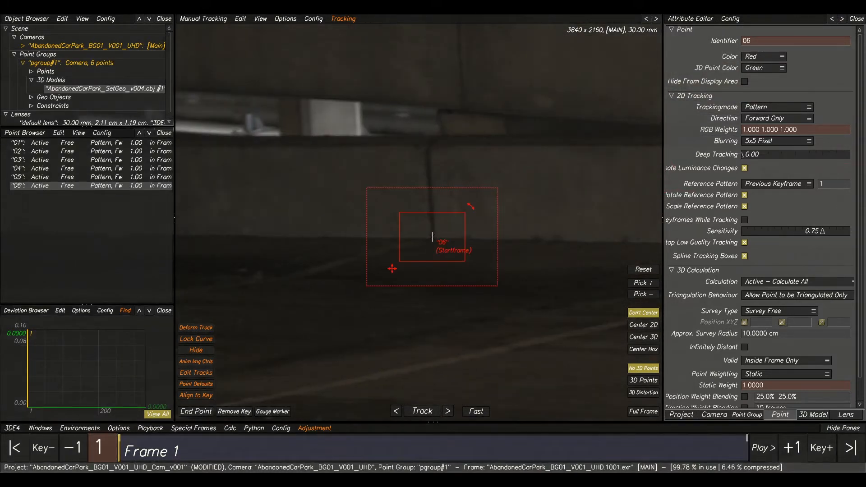
# Step: Survey point 01 in Lineup by using Extract Polygon to place it on the textured model's matching parking line junction
pyautogui.scroll(-4, 491, 193)
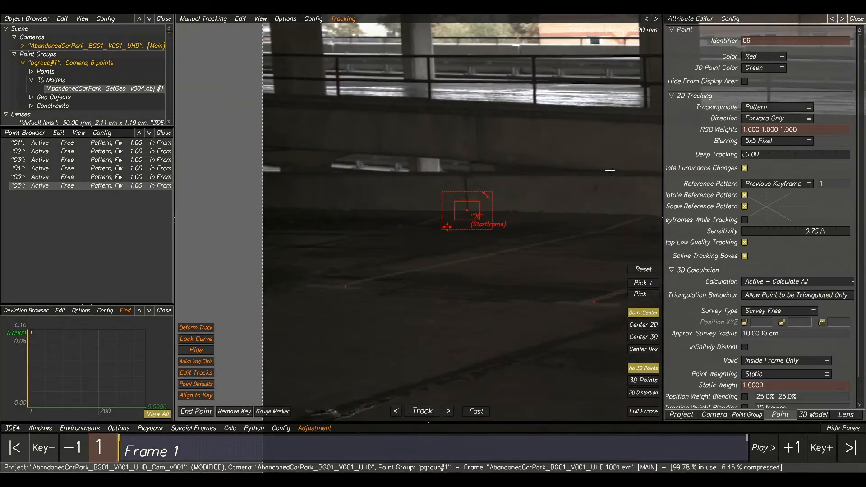
pyautogui.moveTo(610, 170); pyautogui.dragTo(306, 136, button='middle')
pyautogui.scroll(-4, 306, 137)
pyautogui.click(39, 145)
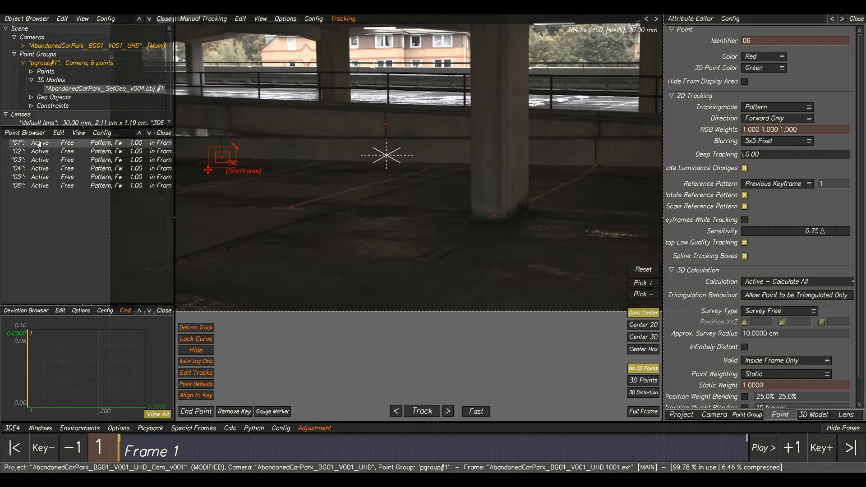
pyautogui.moveTo(405, 206); pyautogui.dragTo(488, 210, button='middle')
pyautogui.scroll(2, 377, 210)
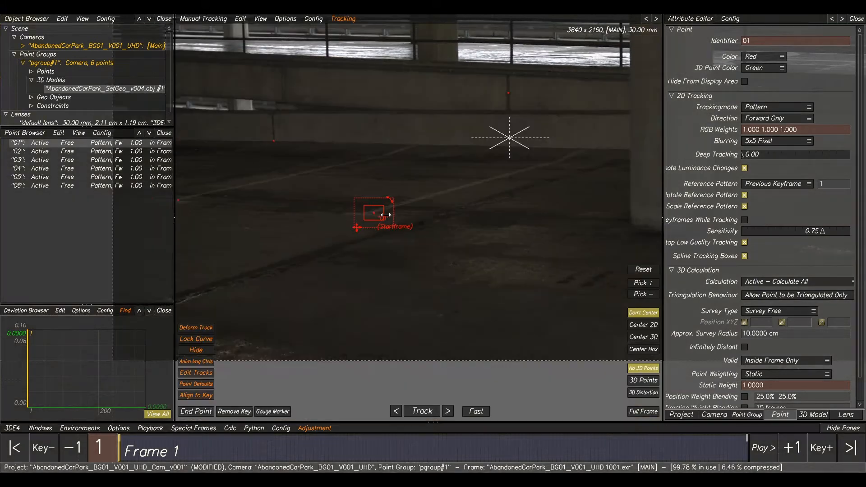
pyautogui.scroll(1, 385, 214)
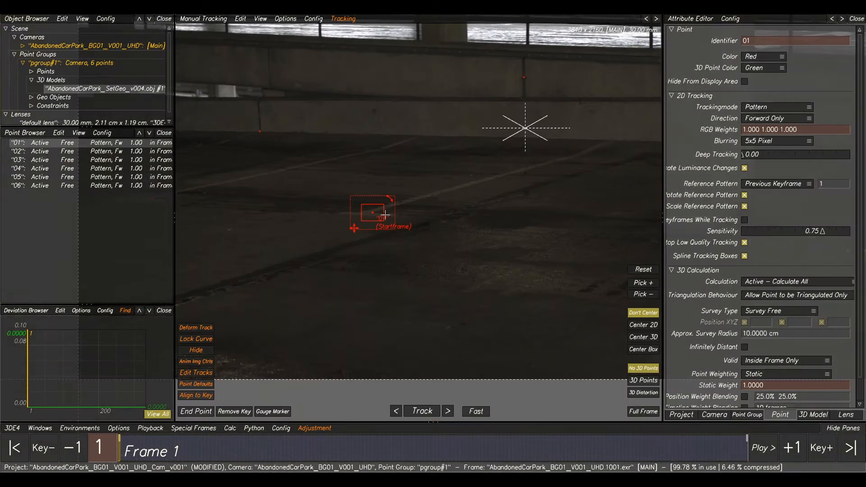
pyautogui.scroll(3, 386, 213)
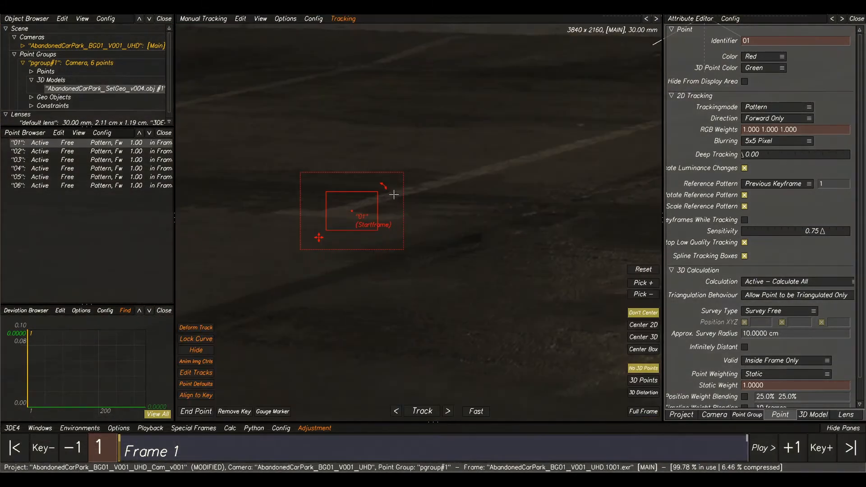
pyautogui.press('F5')
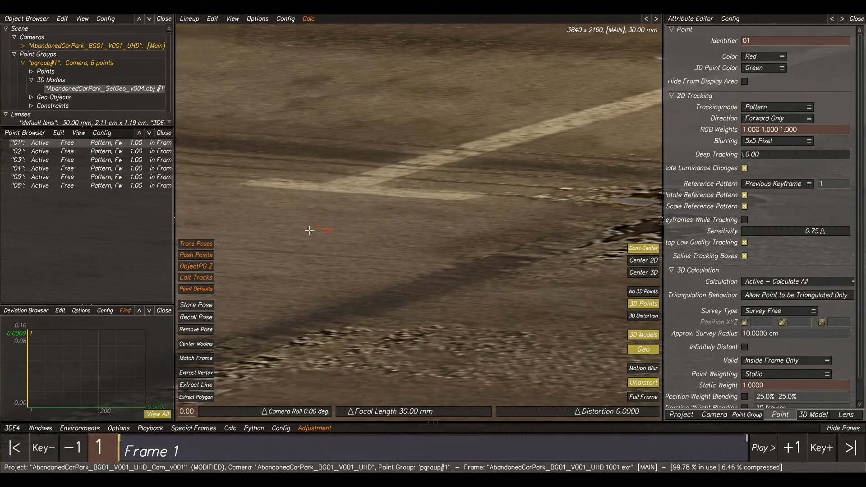
pyautogui.click(195, 397)
pyautogui.moveTo(399, 203); pyautogui.dragTo(374, 185)
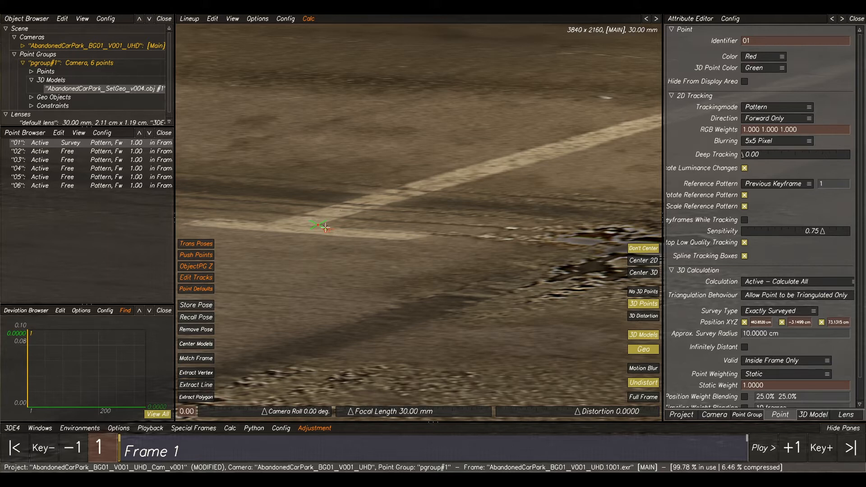
# Step: Check point 01's placement on the textured floor in Lineup and from several angles in 3D Orientation
pyautogui.scroll(-3, 315, 228)
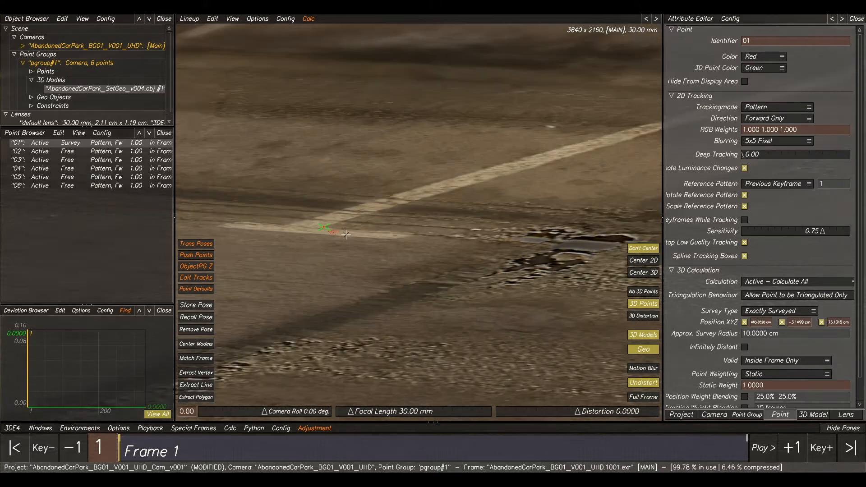
pyautogui.moveTo(325, 235); pyautogui.dragTo(433, 231, button='middle')
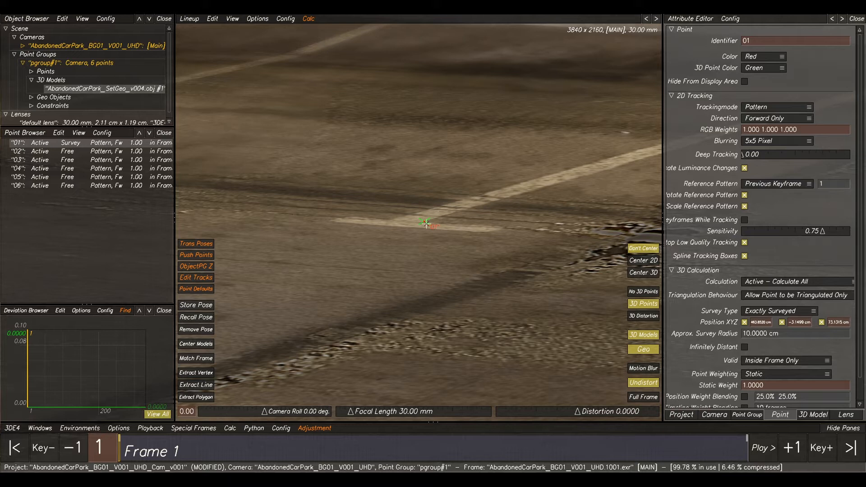
pyautogui.scroll(-2, 420, 222)
pyautogui.scroll(3, 420, 222)
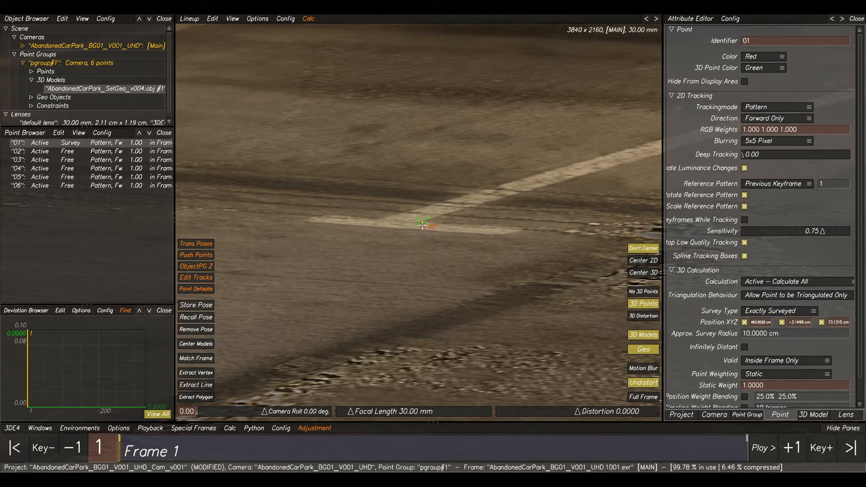
pyautogui.press('F3')
pyautogui.keyDown('alt'); pyautogui.moveTo(459, 259); pyautogui.dragTo(435, 225); pyautogui.keyUp('alt')
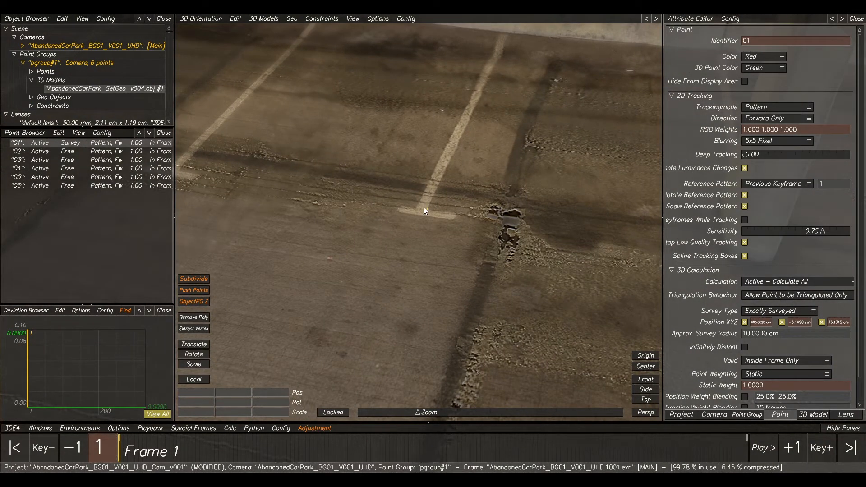
pyautogui.keyDown('alt'); pyautogui.moveTo(439, 208); pyautogui.dragTo(439, 223); pyautogui.keyUp('alt')
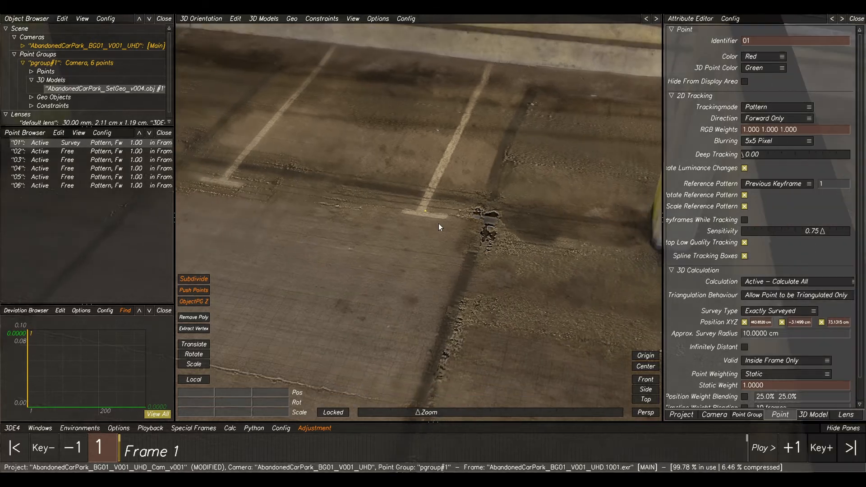
# Step: Check point 02 against the plate, then survey it with Extract Polygon at the model's matching parking line junction in Lineup
pyautogui.press('F2')
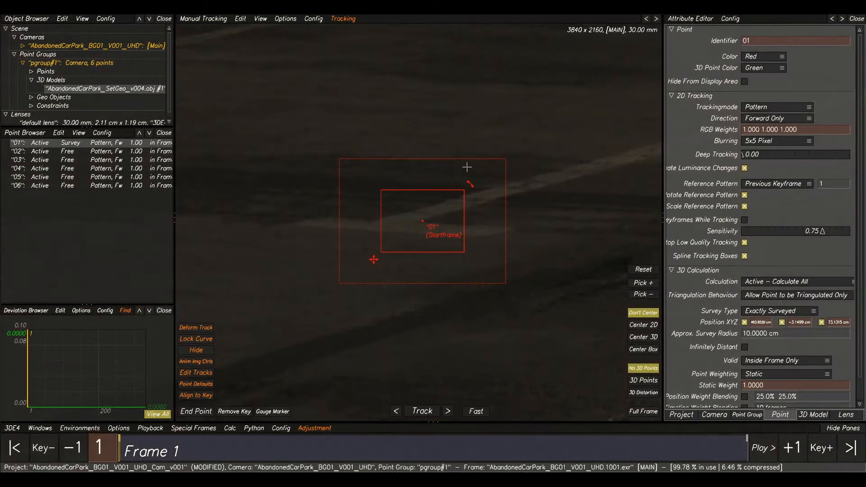
pyautogui.scroll(-3, 510, 169)
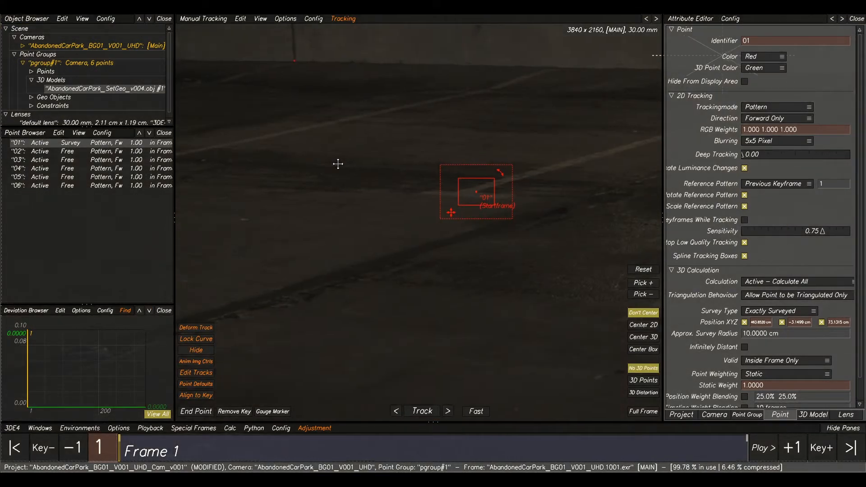
pyautogui.click(47, 153)
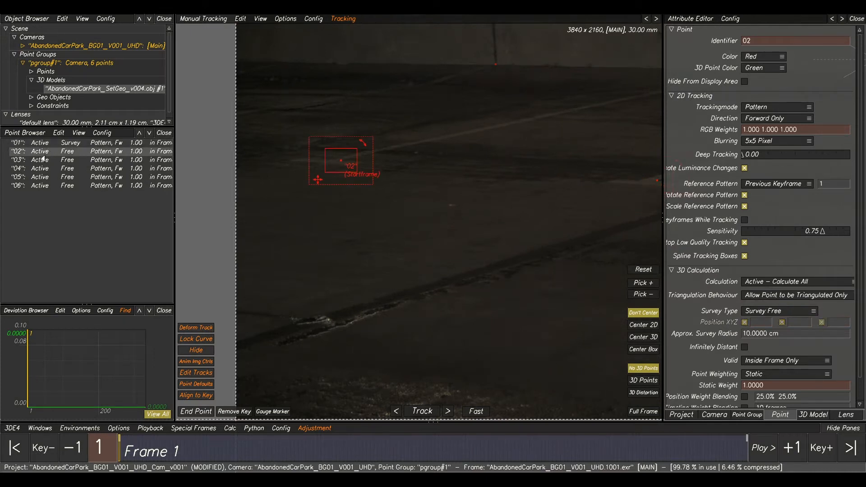
pyautogui.scroll(3, 326, 151)
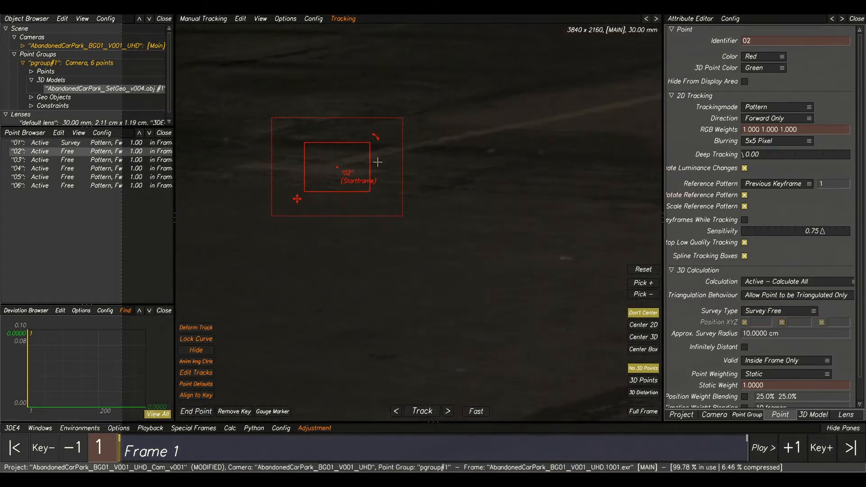
pyautogui.press('F5')
pyautogui.scroll(-3, 343, 160)
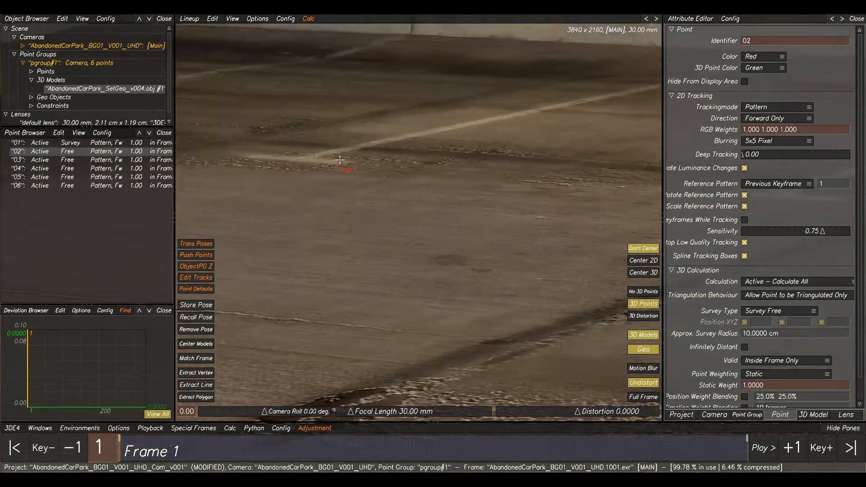
pyautogui.scroll(5, 363, 176)
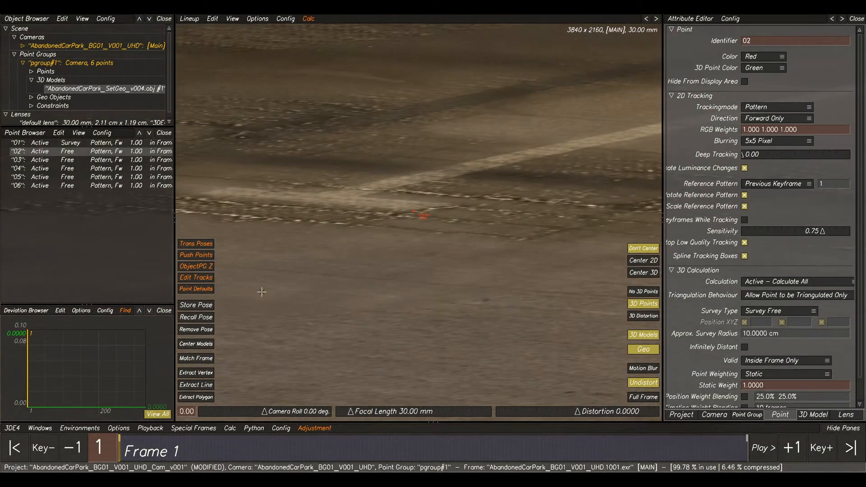
pyautogui.click(206, 397)
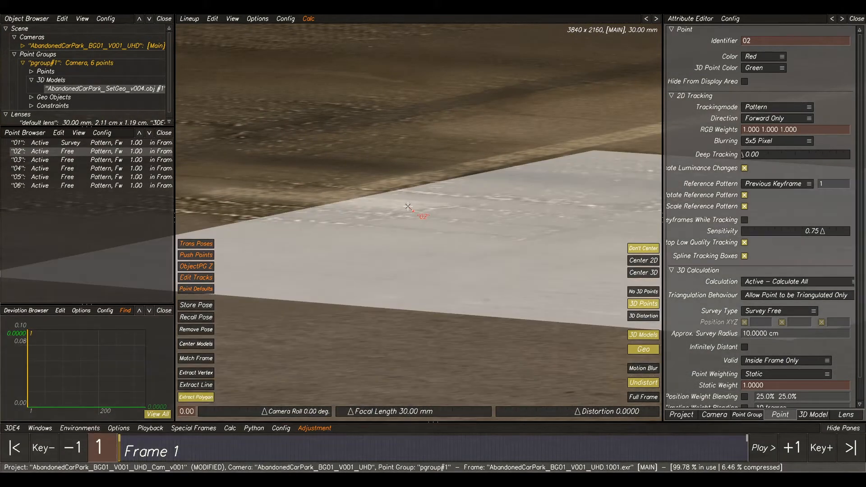
pyautogui.click(364, 198)
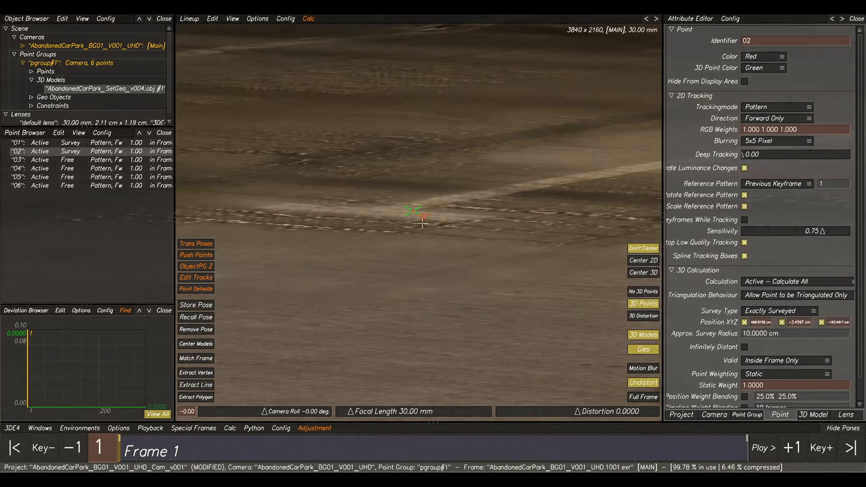
# Step: Check point 03 in Manual Tracking, then survey it with Extract Polygon on the model's pillar face just above the floor in Lineup
pyautogui.scroll(-5, 432, 218)
pyautogui.moveTo(551, 209); pyautogui.dragTo(320, 198, button='middle')
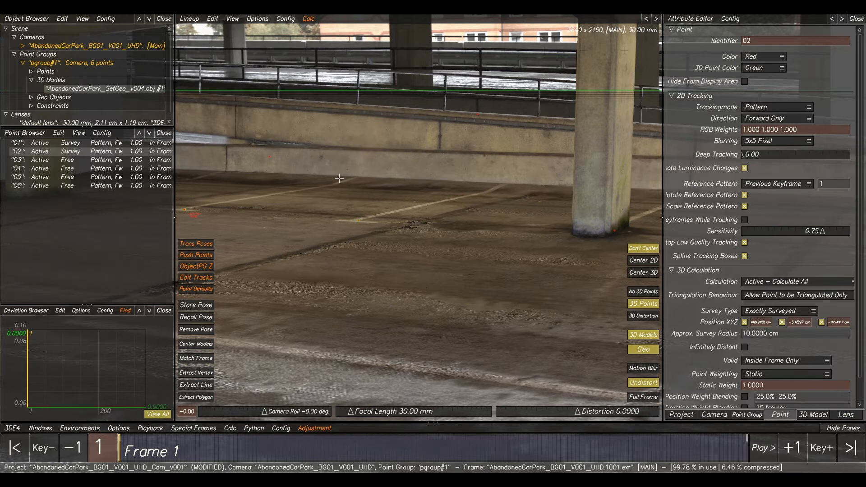
pyautogui.click(97, 158)
pyautogui.press('F1')
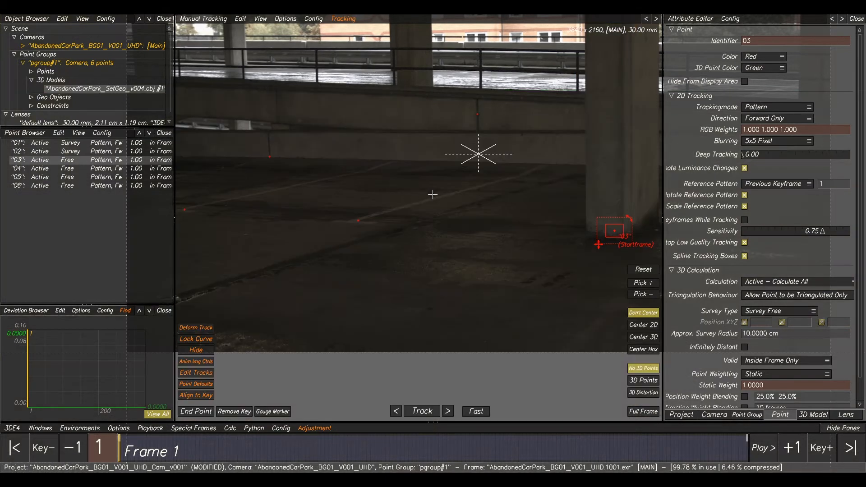
pyautogui.moveTo(531, 194); pyautogui.dragTo(409, 177, button='middle')
pyautogui.scroll(2, 486, 192)
pyautogui.scroll(2, 460, 231)
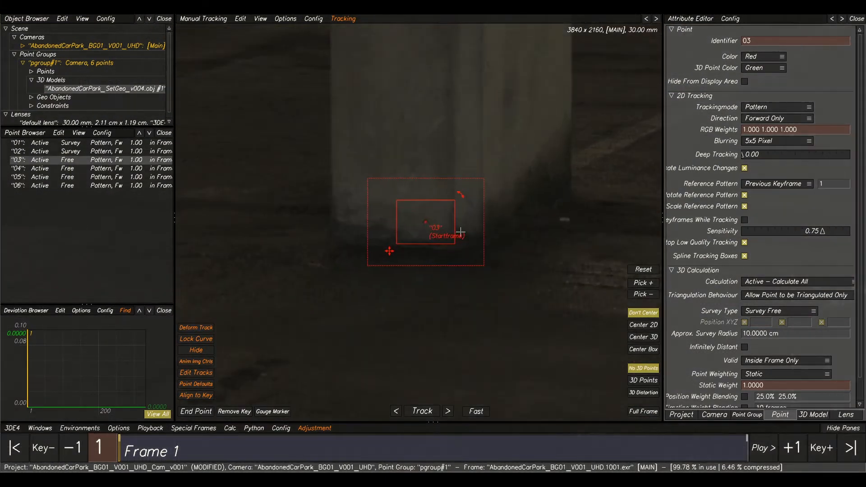
pyautogui.scroll(1, 423, 204)
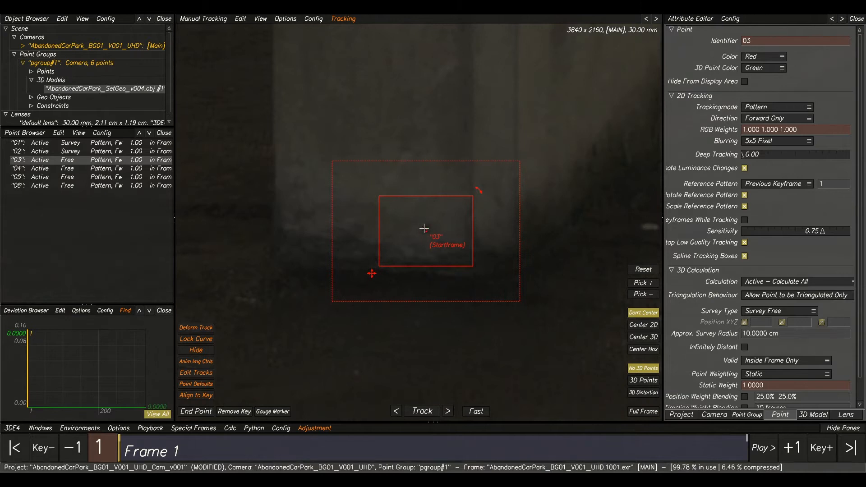
pyautogui.press('F2')
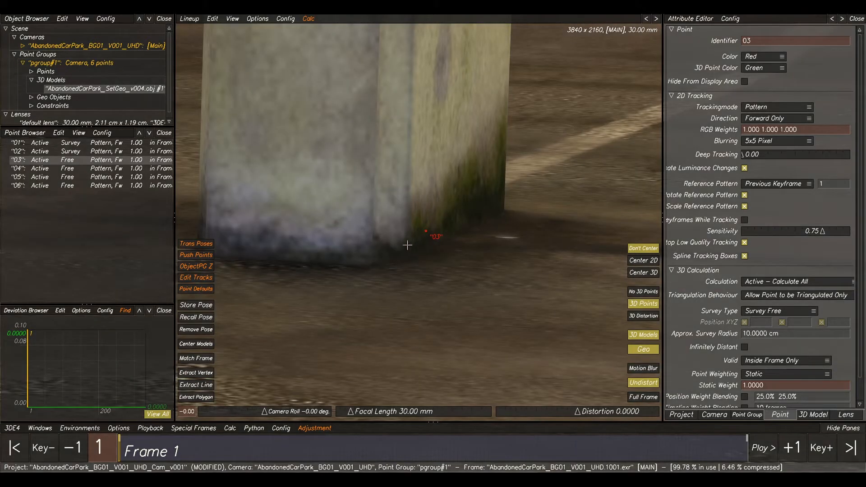
pyautogui.click(196, 397)
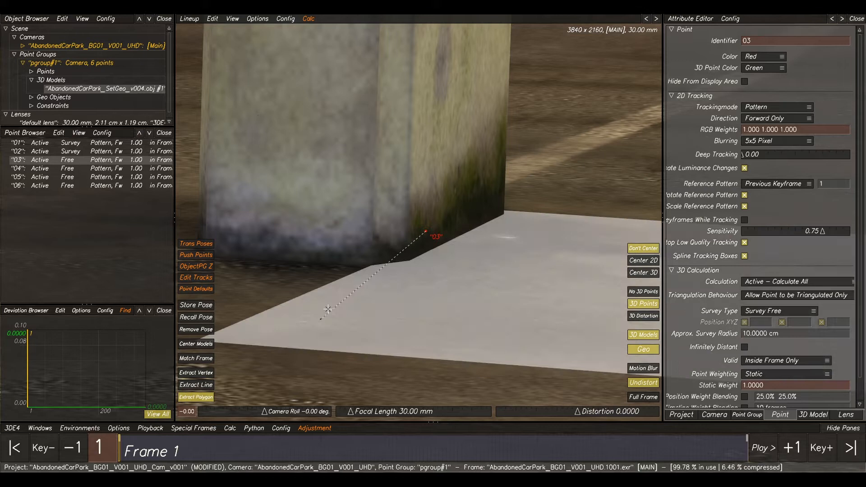
pyautogui.click(328, 309)
pyautogui.scroll(3, 336, 224)
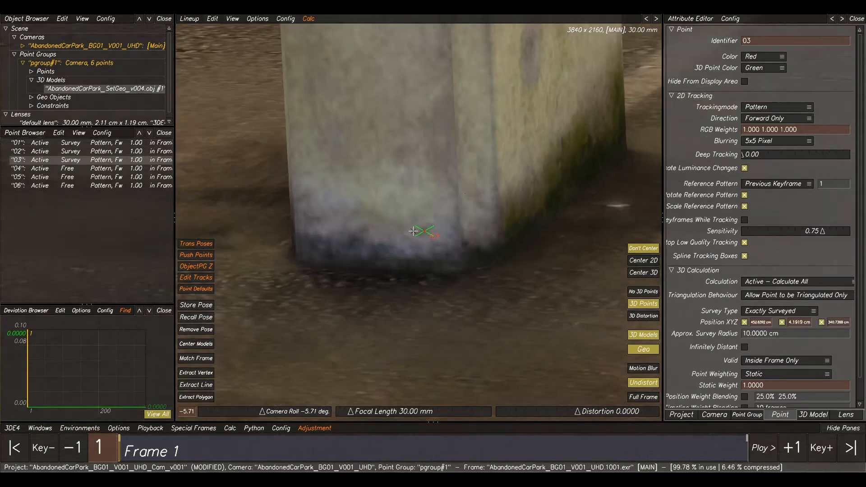
pyautogui.scroll(-5, 413, 231)
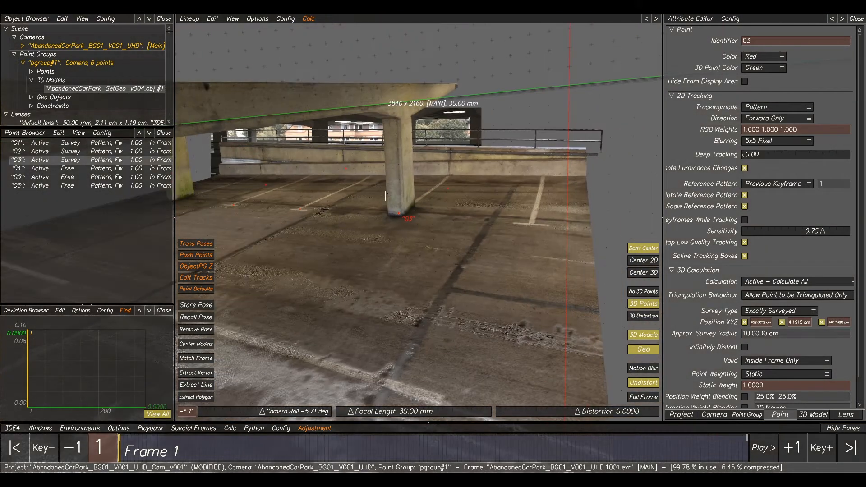
# Step: Check point 04 in Manual Tracking, then survey it with Extract Polygon where the model's vertical wall joint meets the floor
pyautogui.press('F1')
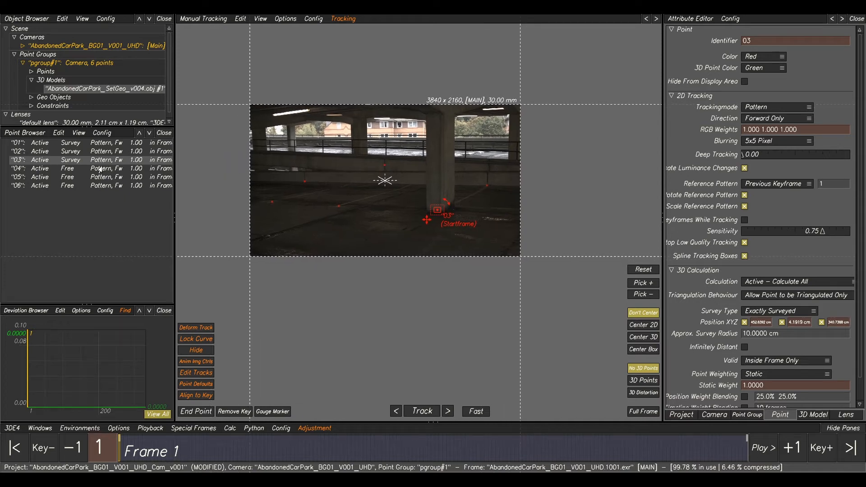
pyautogui.click(101, 169)
pyautogui.scroll(5, 473, 178)
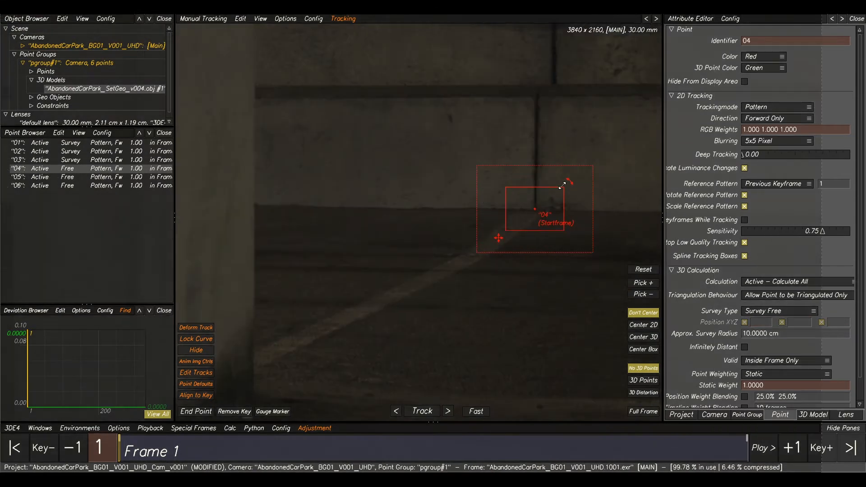
pyautogui.scroll(-2, 538, 113)
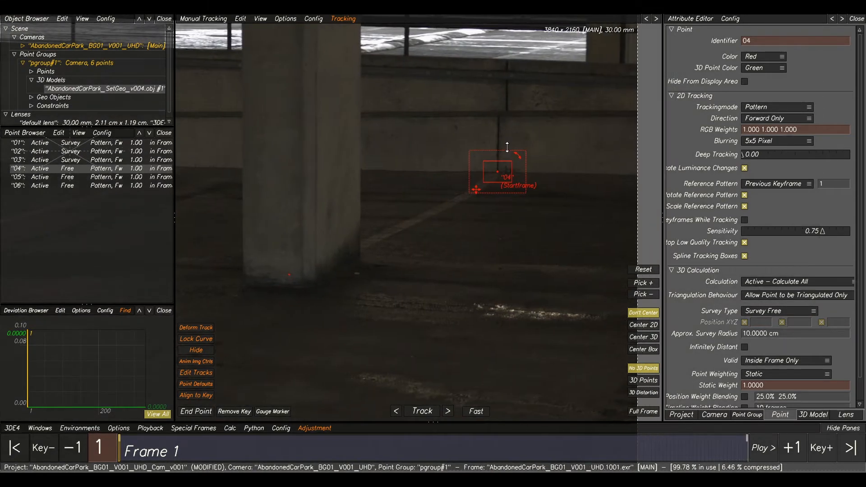
pyautogui.scroll(-3, 506, 149)
pyautogui.scroll(6, 518, 128)
pyautogui.scroll(-2, 490, 204)
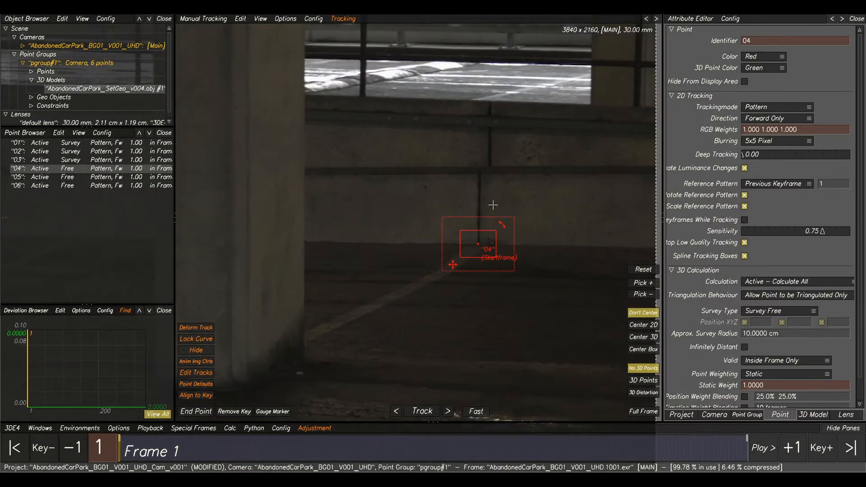
pyautogui.press('F2')
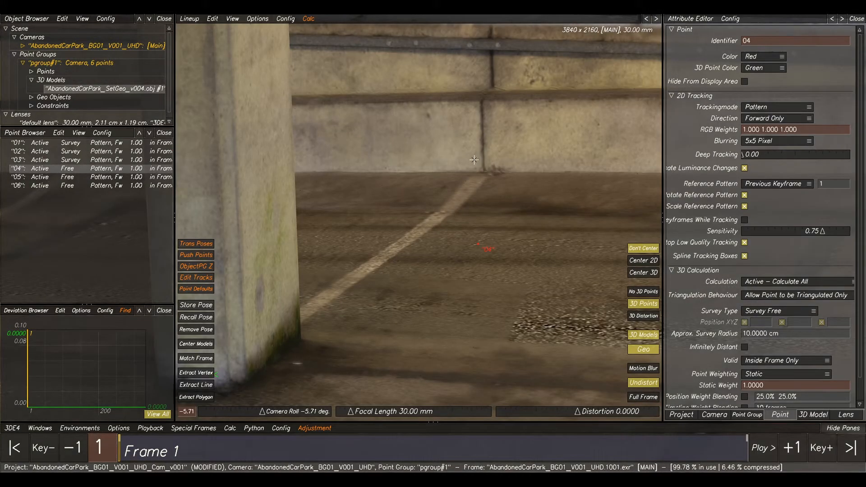
pyautogui.click(204, 400)
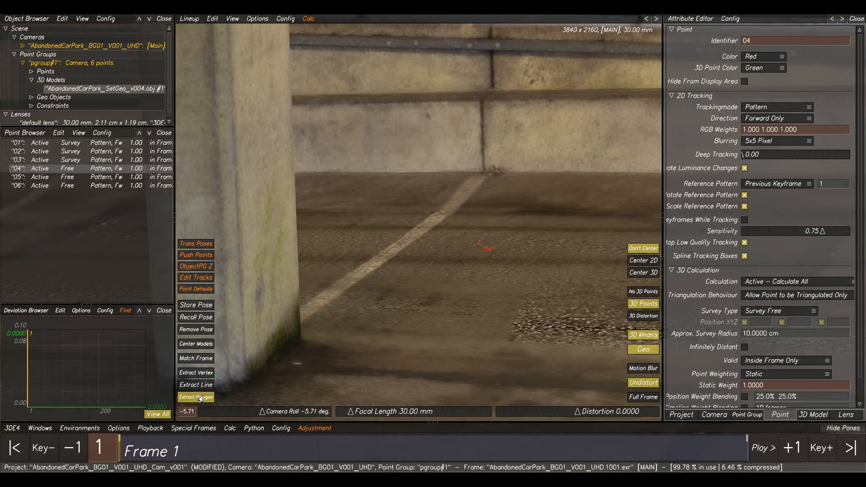
pyautogui.click(483, 171)
pyautogui.scroll(-3, 497, 213)
pyautogui.keyDown('ctrl'); pyautogui.moveTo(366, 174); pyautogui.dragTo(476, 155, button='middle'); pyautogui.keyUp('ctrl')
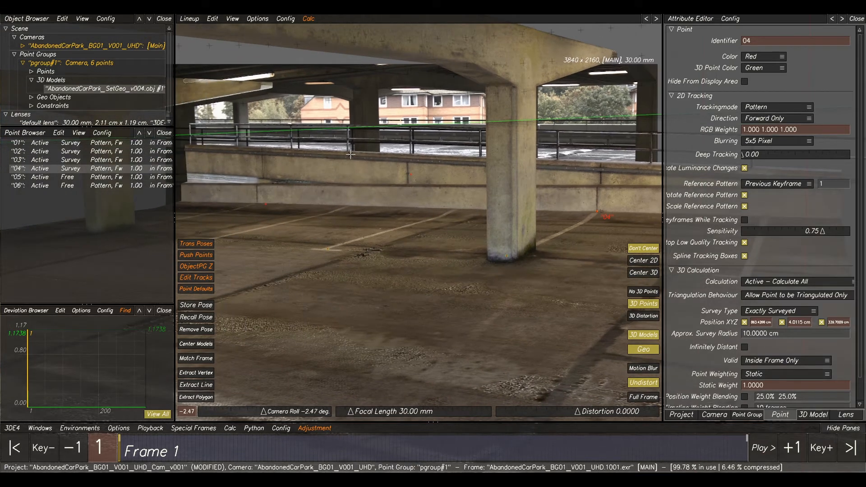
# Step: Check point 05 in Manual Tracking, then survey it with Extract Polygon on the dark spot along the model's upper wall joint
pyautogui.press('F1')
pyautogui.click(61, 178)
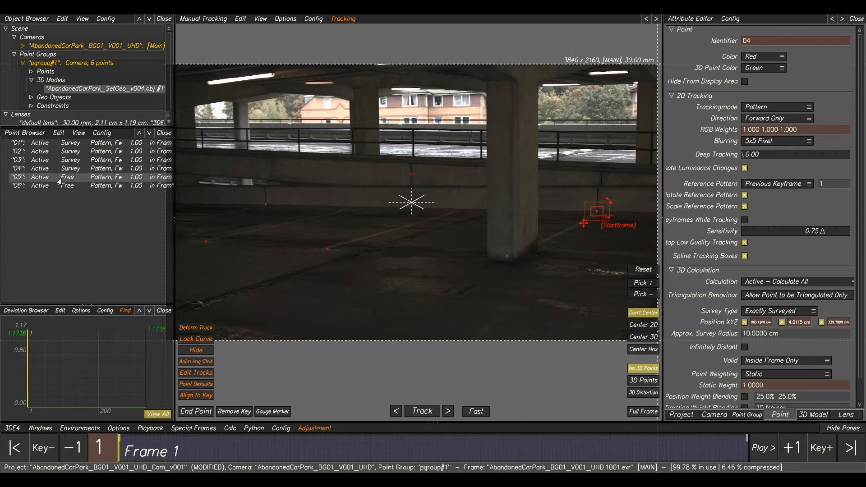
pyautogui.keyDown('ctrl'); pyautogui.moveTo(391, 167); pyautogui.dragTo(503, 186, button='right'); pyautogui.keyUp('ctrl')
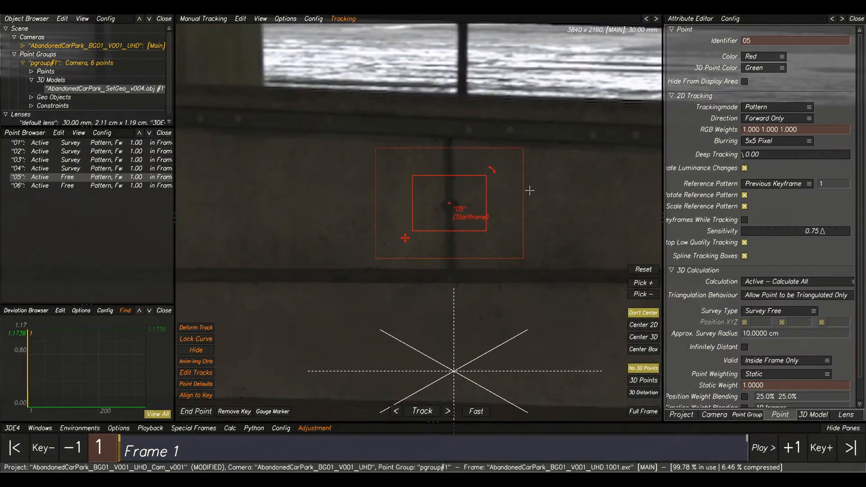
pyautogui.press('F2')
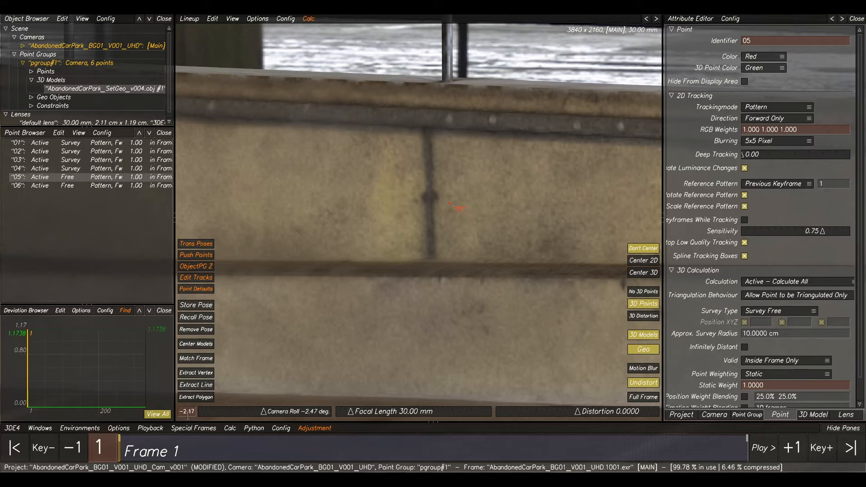
pyautogui.click(196, 396)
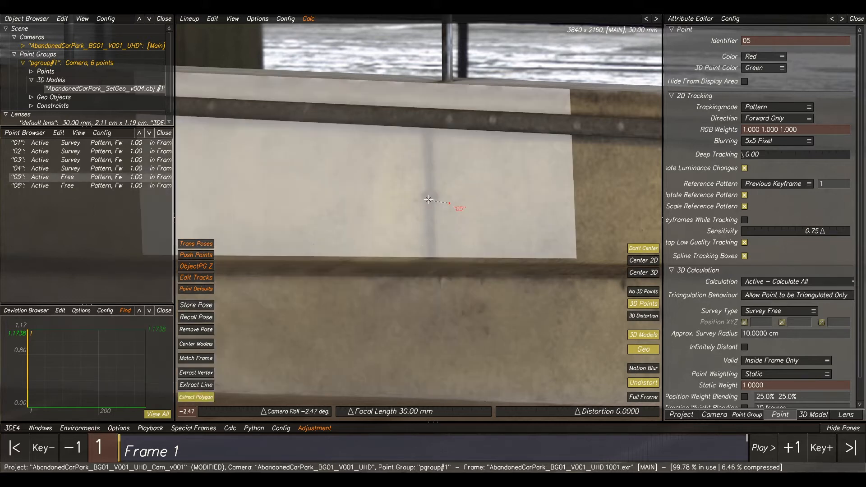
pyautogui.click(430, 197)
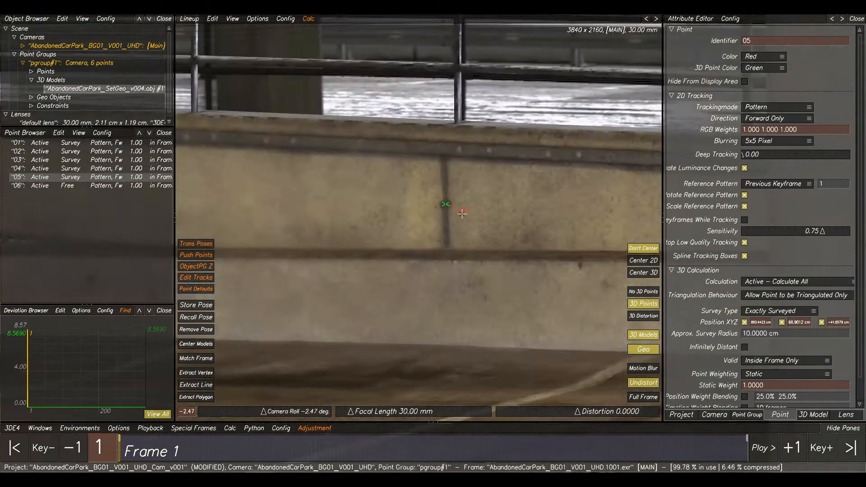
pyautogui.scroll(-5, 445, 198)
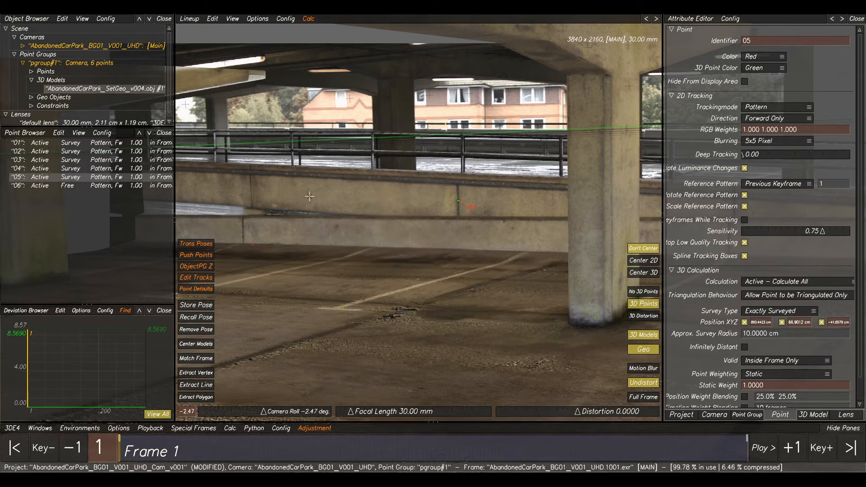
pyautogui.moveTo(205, 184); pyautogui.dragTo(313, 185, button='middle')
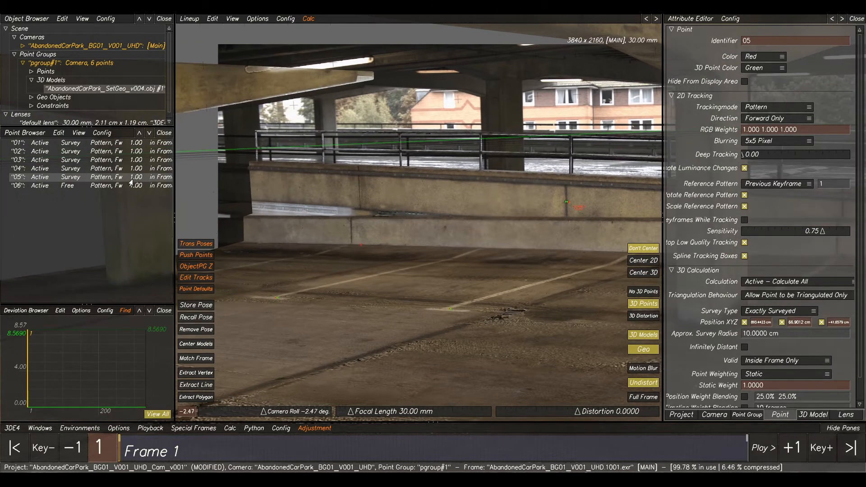
# Step: Check point 06 in Manual Tracking, then survey it with Extract Polygon at the base of the model's far lower wall joint
pyautogui.press('F2')
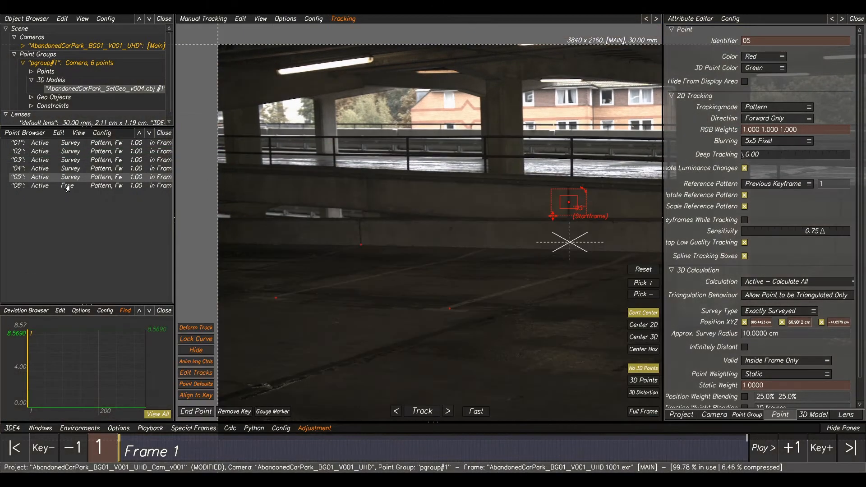
pyautogui.click(65, 187)
pyautogui.moveTo(347, 230); pyautogui.dragTo(379, 214, button='middle')
pyautogui.scroll(5, 380, 214)
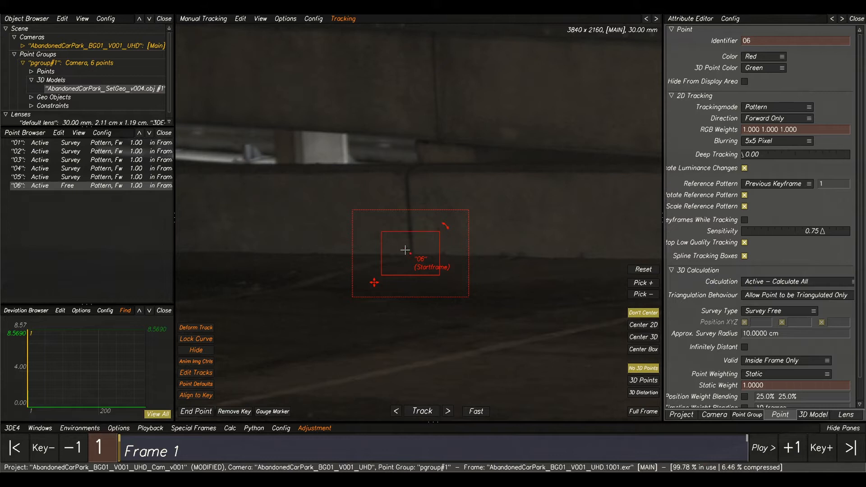
pyautogui.press('F2')
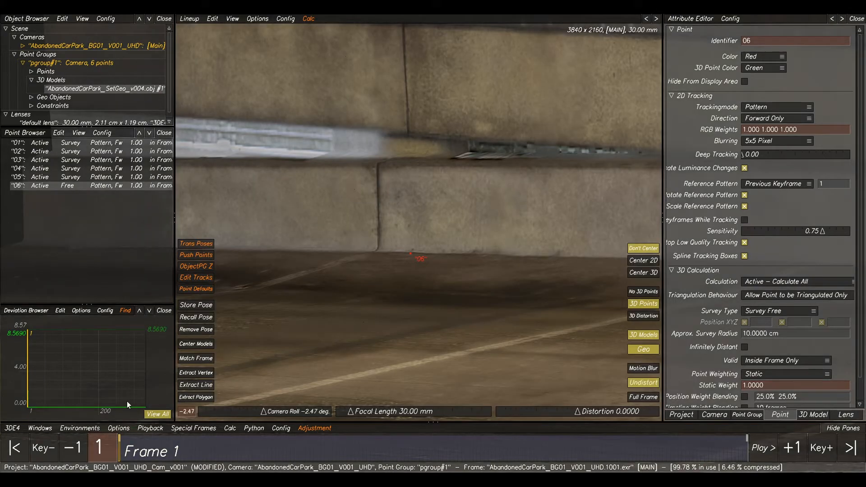
pyautogui.click(196, 396)
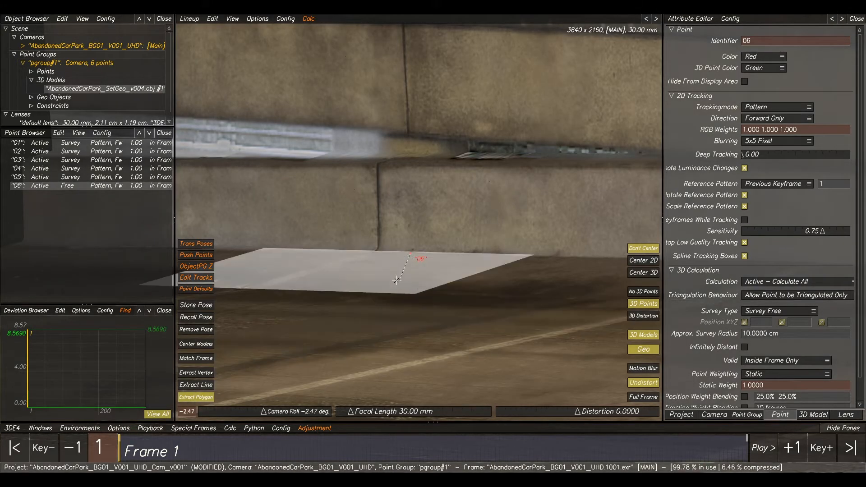
pyautogui.click(377, 258)
pyautogui.scroll(-5, 378, 258)
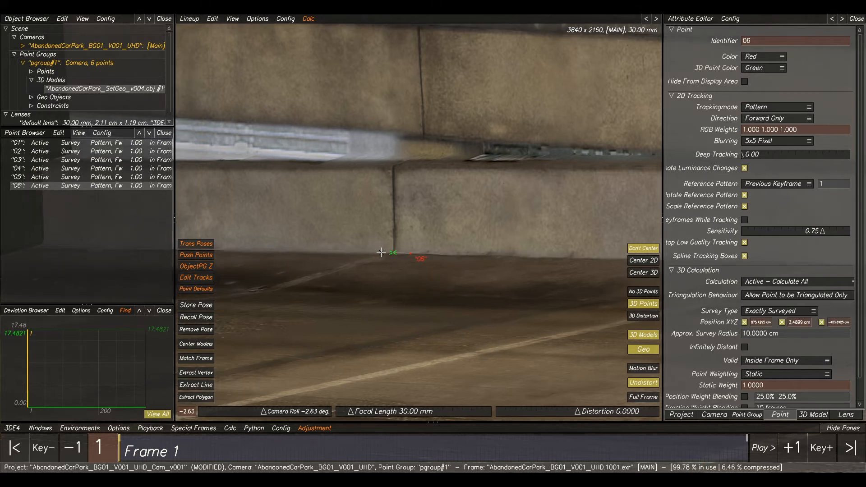
pyautogui.scroll(-3, 442, 273)
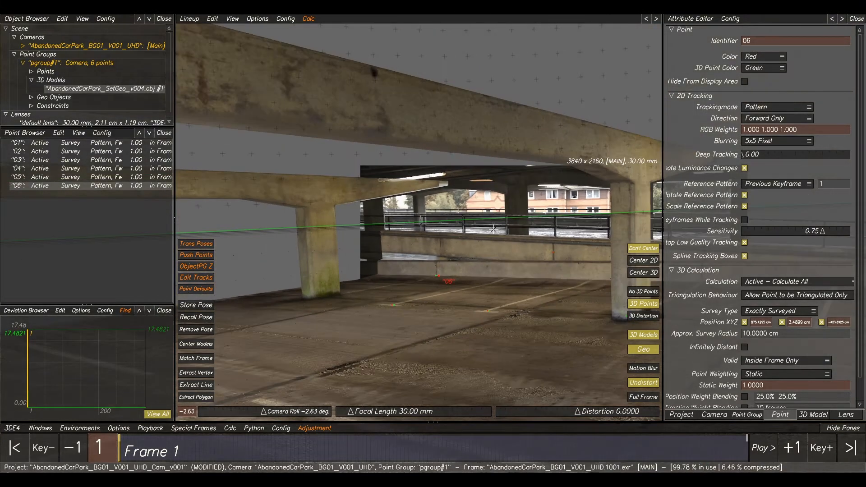
# Step: Add tracking point 07 in Manual Tracking where the far railing post meets the top rail at frame 1
pyautogui.scroll(4, 490, 229)
pyautogui.press('F1')
pyautogui.scroll(6, 453, 189)
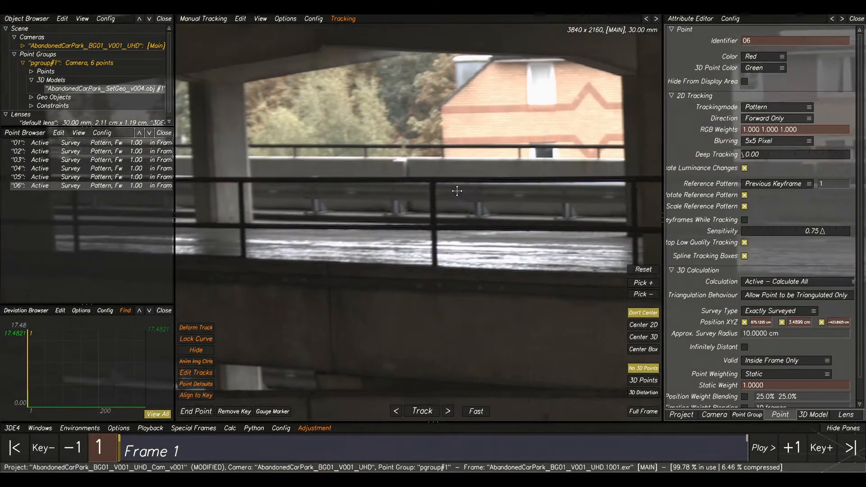
pyautogui.keyDown('ctrl'); pyautogui.click(405, 169); pyautogui.keyUp('ctrl')
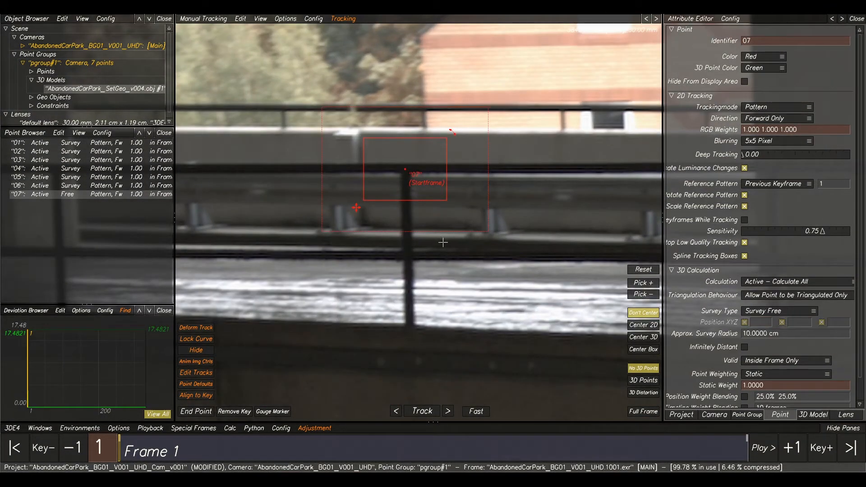
# Step: Survey point 07 in Lineup with Extract Polygon at the top of the model's matching railing post
pyautogui.press('F2')
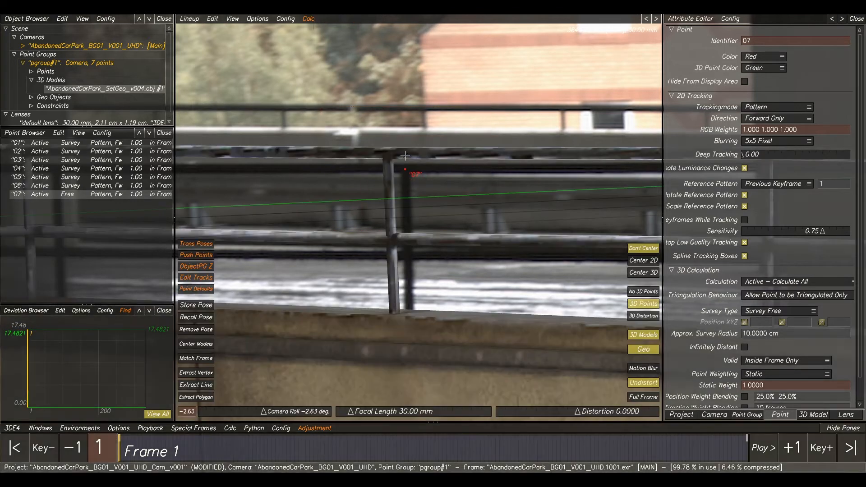
pyautogui.click(197, 398)
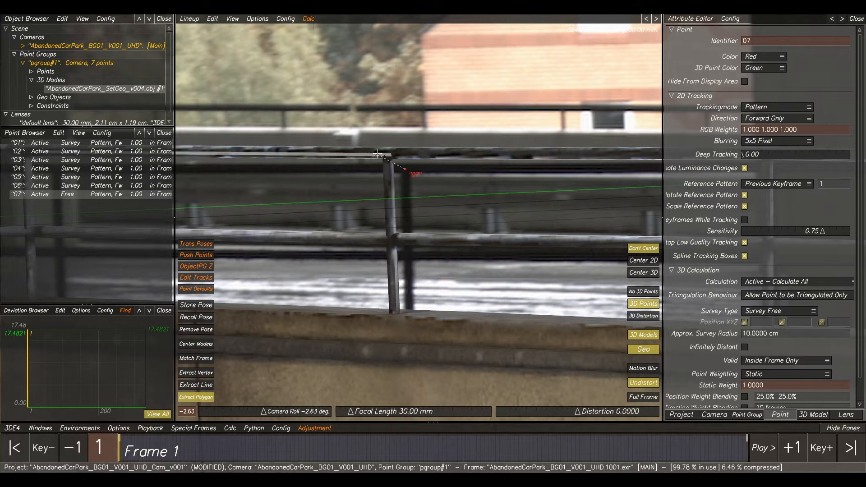
pyautogui.click(387, 152)
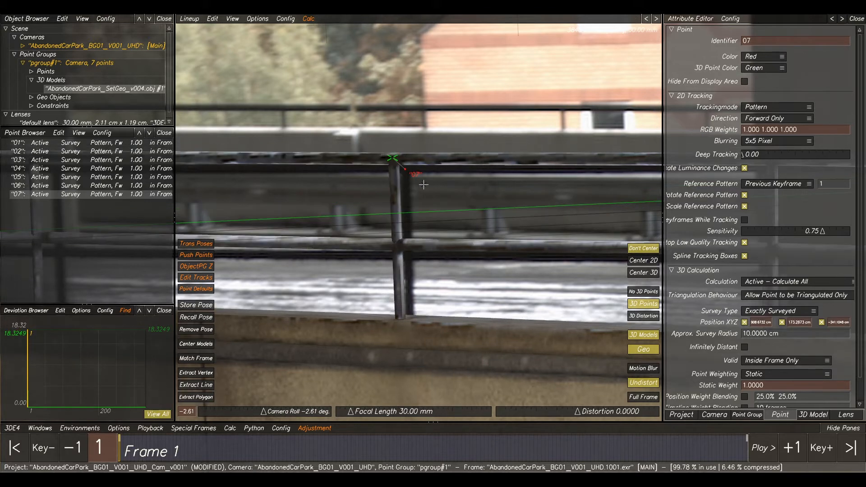
pyautogui.scroll(-5, 424, 184)
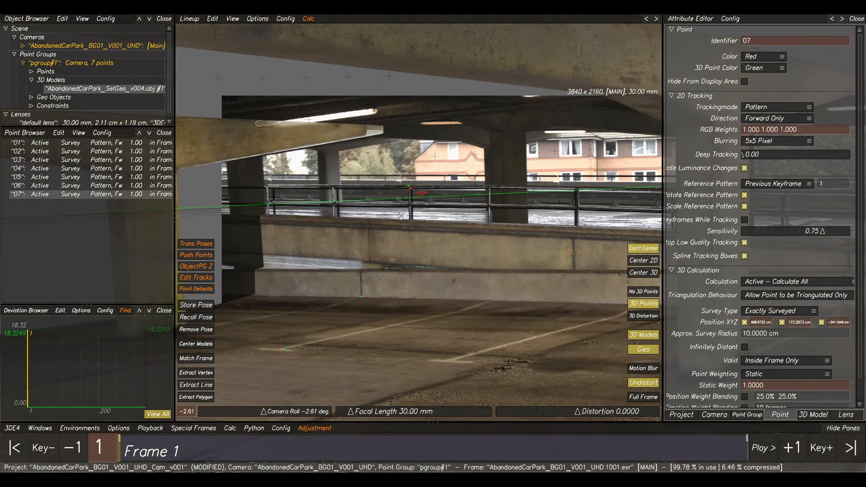
# Step: Add tracking point 08 in Manual Tracking at the top of the railing post just beyond the near pillar
pyautogui.scroll(5, 503, 176)
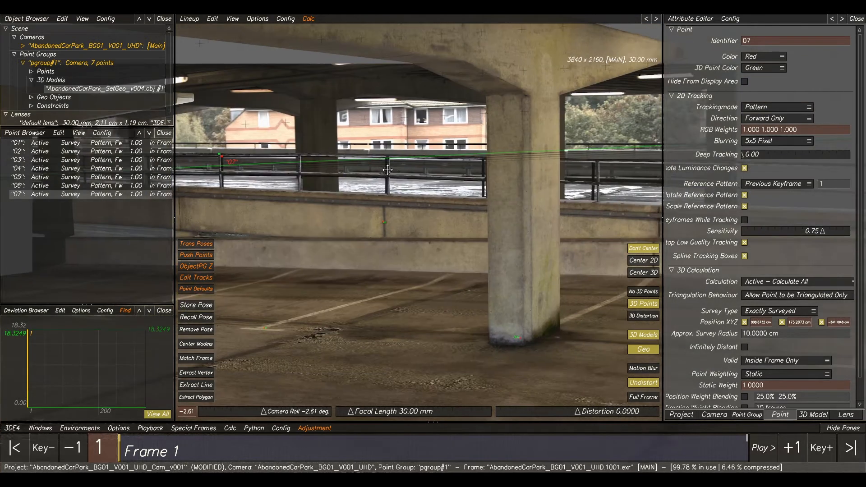
pyautogui.scroll(3, 503, 176)
pyautogui.scroll(3, 562, 161)
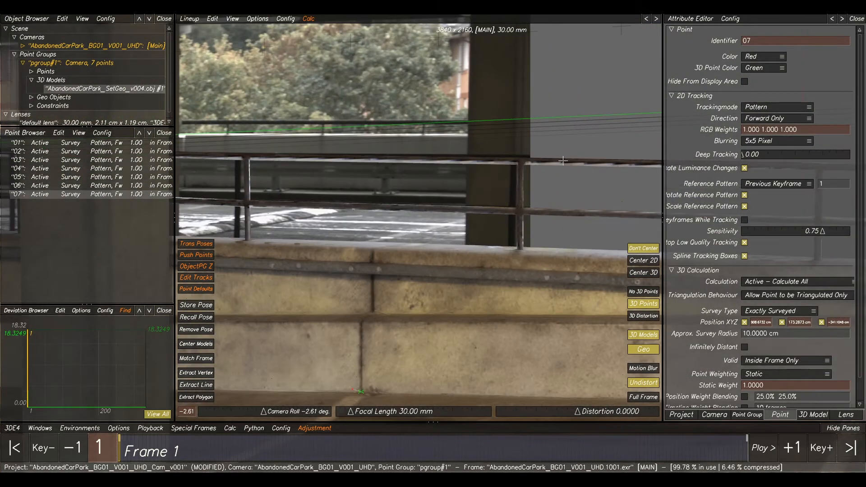
pyautogui.moveTo(289, 158); pyautogui.dragTo(466, 160, button='middle')
pyautogui.press('F2')
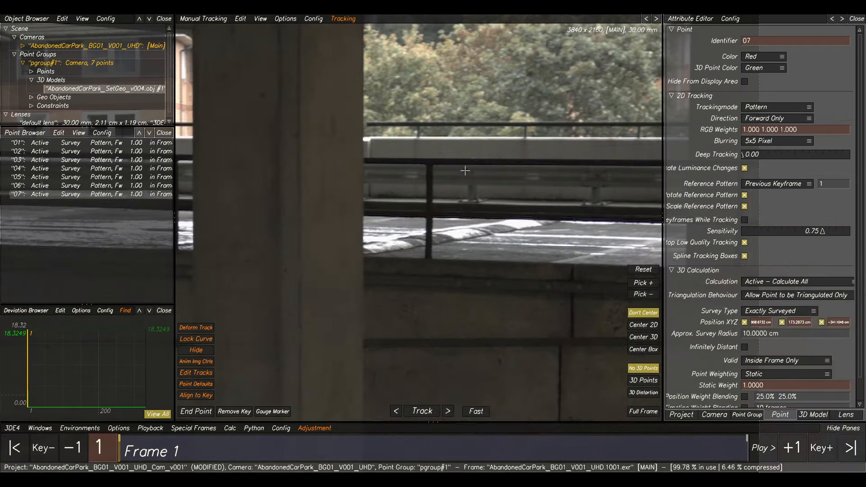
pyautogui.scroll(4, 426, 162)
pyautogui.keyDown('ctrl'); pyautogui.click(413, 154); pyautogui.keyUp('ctrl')
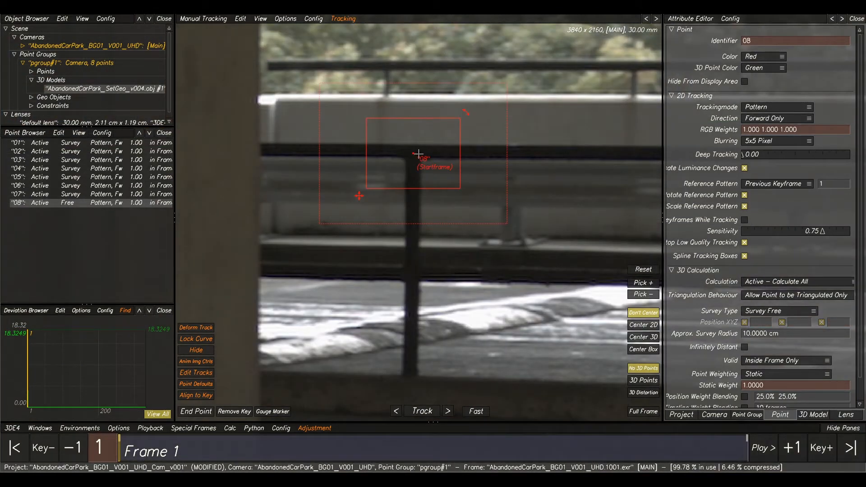
# Step: Survey point 08 in Lineup with Extract Polygon where the model's matching railing post meets the top rail
pyautogui.press('F2')
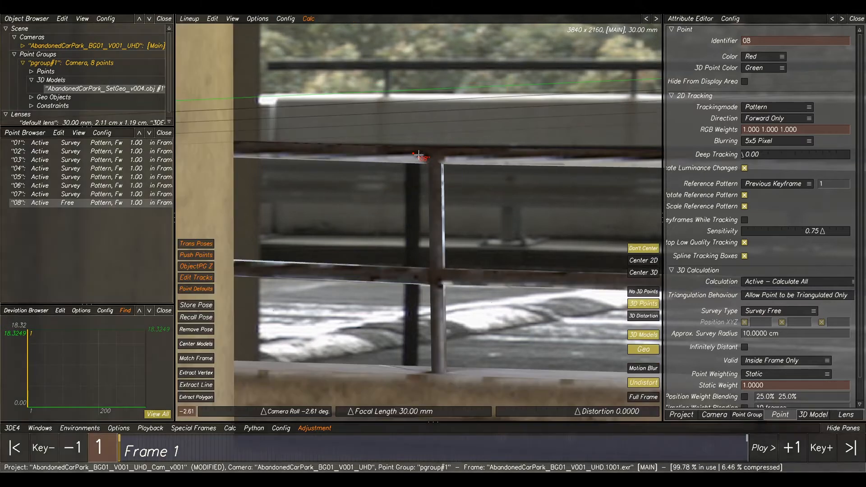
pyautogui.click(204, 397)
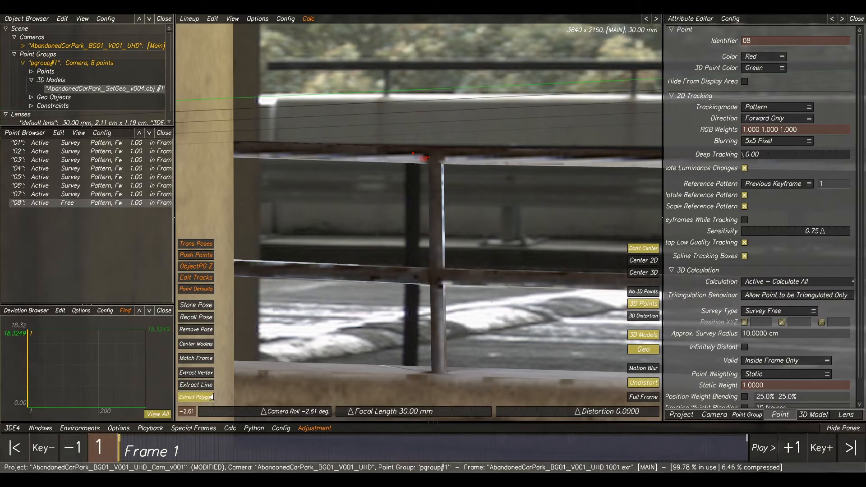
pyautogui.click(435, 156)
pyautogui.scroll(-5, 446, 161)
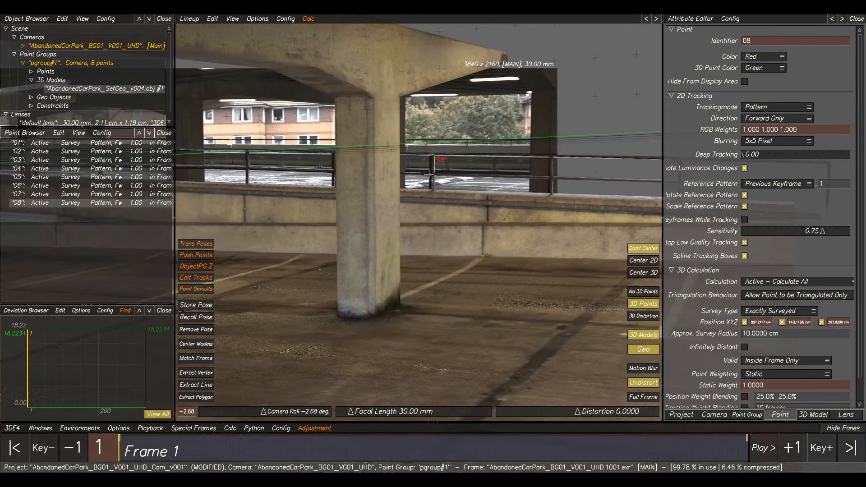
# Step: Calculate all from scratch, inspect the solved camera and points in the 3D preview from several angles, and use the result
pyautogui.hotkey('alt', 'c')
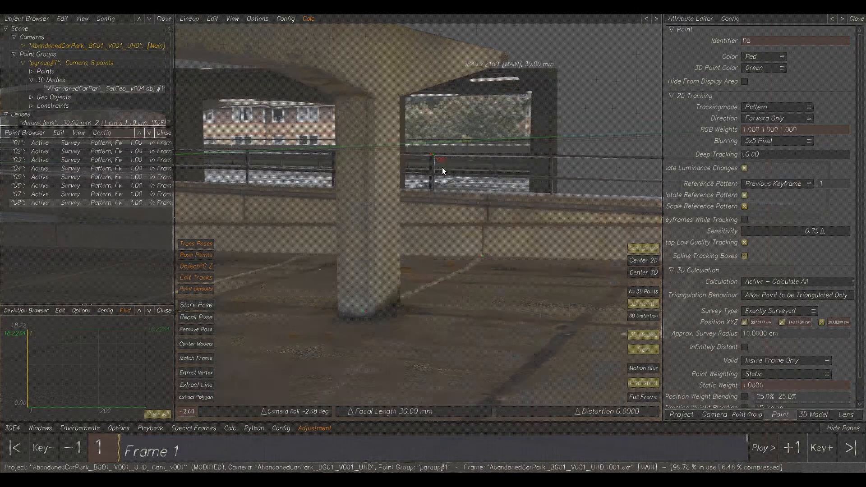
pyautogui.moveTo(503, 258); pyautogui.dragTo(419, 226)
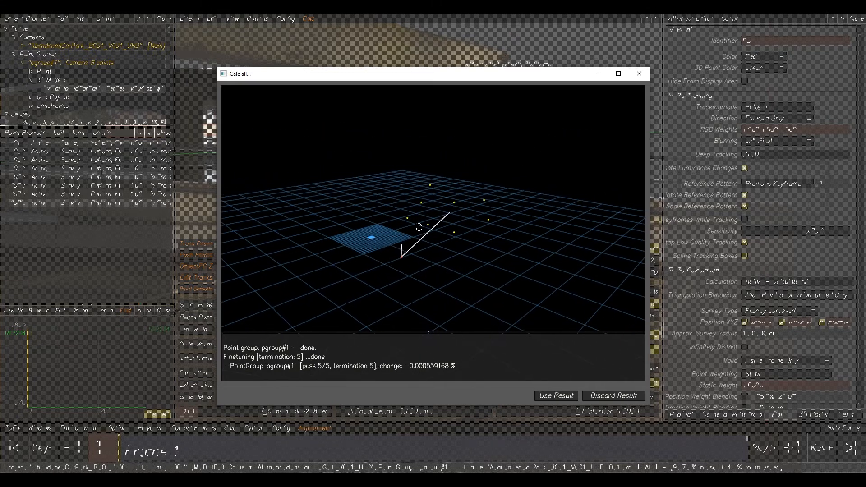
pyautogui.moveTo(419, 227); pyautogui.dragTo(573, 305, button='right')
pyautogui.moveTo(367, 258); pyautogui.dragTo(329, 245)
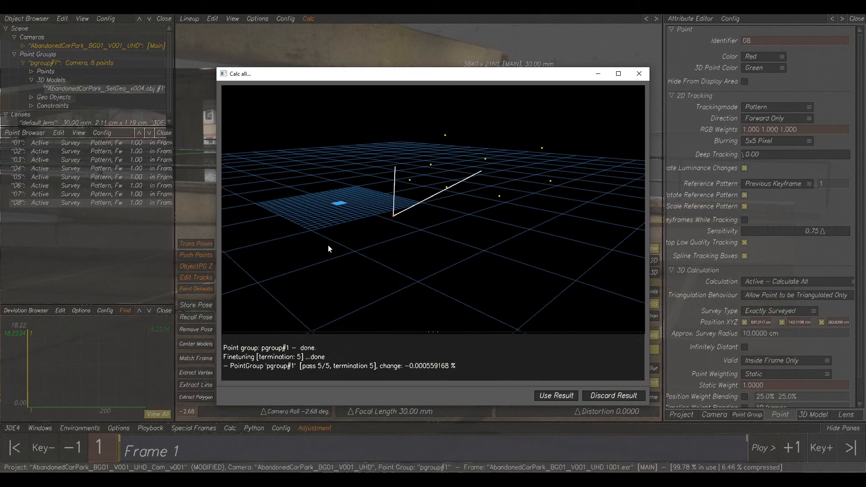
pyautogui.moveTo(393, 215); pyautogui.dragTo(354, 181)
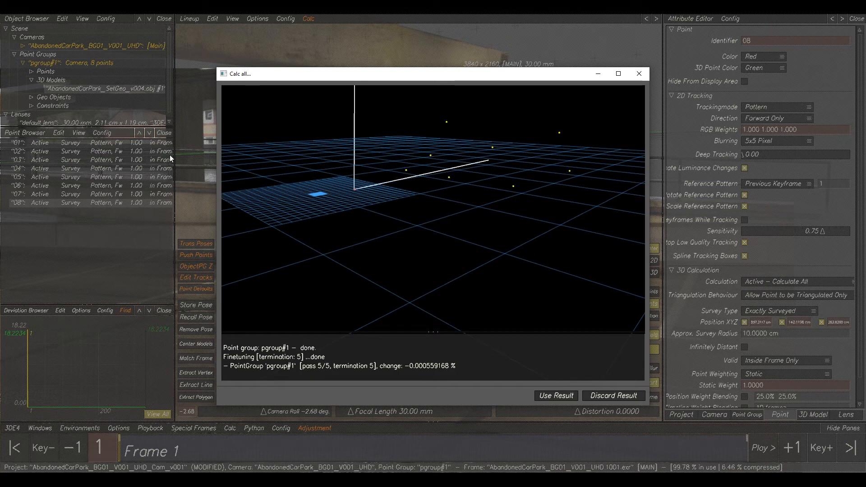
pyautogui.moveTo(433, 170); pyautogui.dragTo(392, 201)
pyautogui.moveTo(493, 224); pyautogui.dragTo(392, 235)
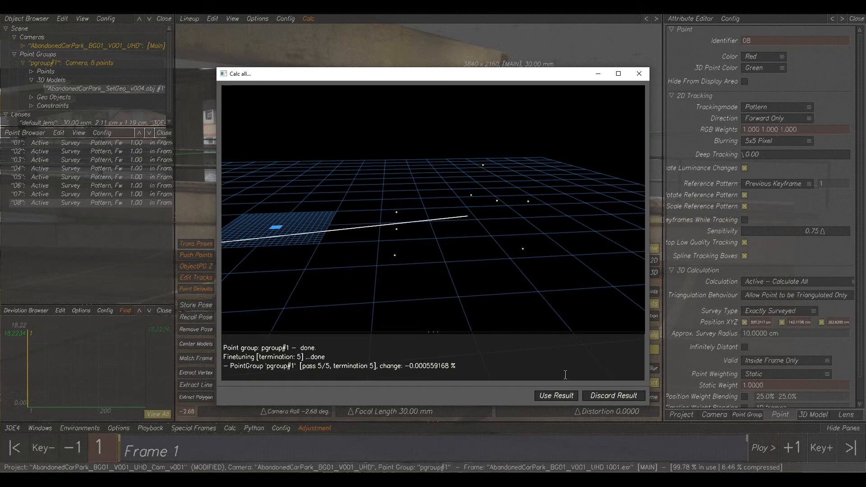
pyautogui.click(546, 397)
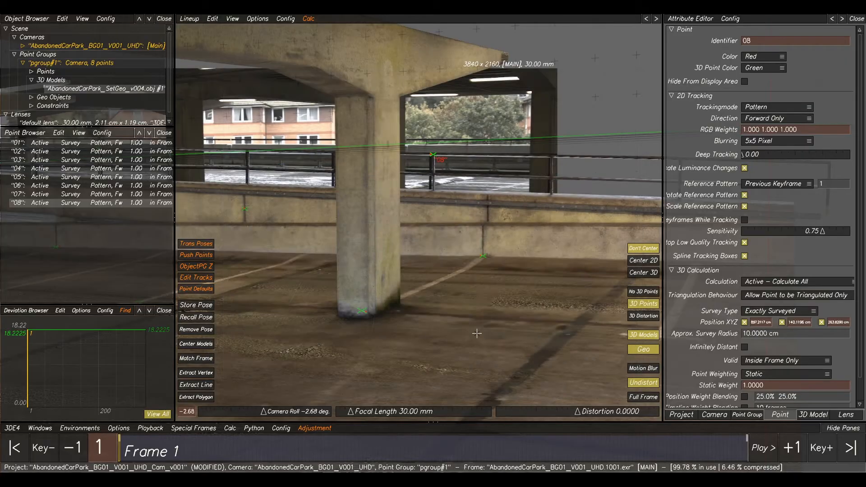
# Step: Toggle the 3D model overlay repeatedly in Lineup to compare the set geometry's alignment with the plate at frame 1
pyautogui.scroll(-3, 471, 326)
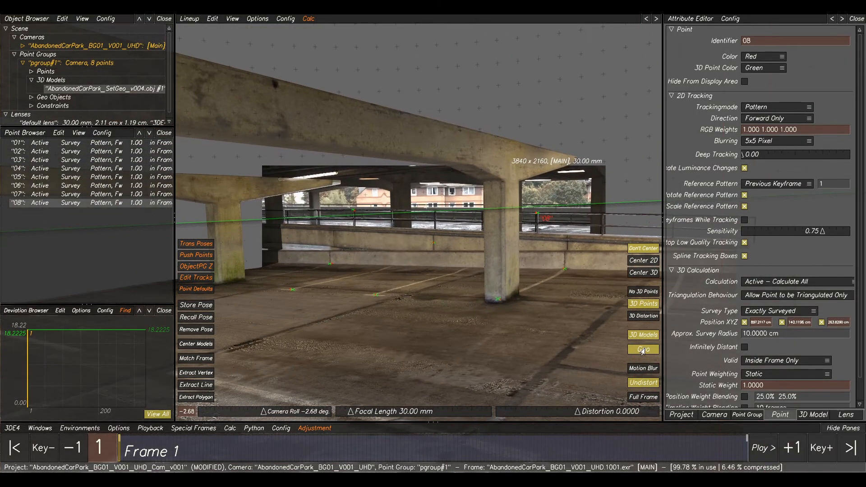
pyautogui.click(638, 338)
pyautogui.click(637, 338)
pyautogui.click(637, 337)
pyautogui.click(638, 338)
pyautogui.click(637, 338)
pyautogui.click(638, 338)
pyautogui.click(637, 338)
pyautogui.click(638, 338)
pyautogui.click(637, 337)
pyautogui.click(637, 337)
pyautogui.click(637, 338)
pyautogui.click(637, 338)
pyautogui.click(638, 338)
pyautogui.click(637, 338)
pyautogui.click(637, 338)
pyautogui.click(638, 338)
pyautogui.click(637, 337)
pyautogui.click(638, 338)
# Step: Set the default lens's focal length mode to Adjust
pyautogui.click(844, 415)
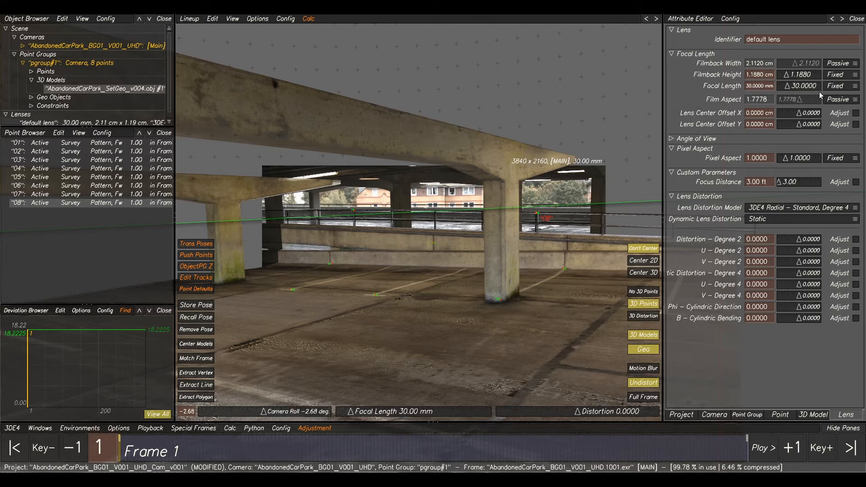
pyautogui.click(835, 86)
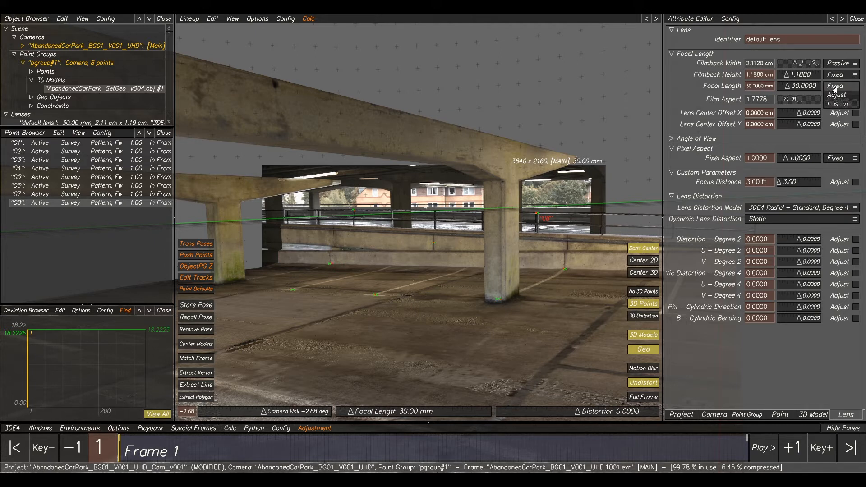
pyautogui.click(838, 95)
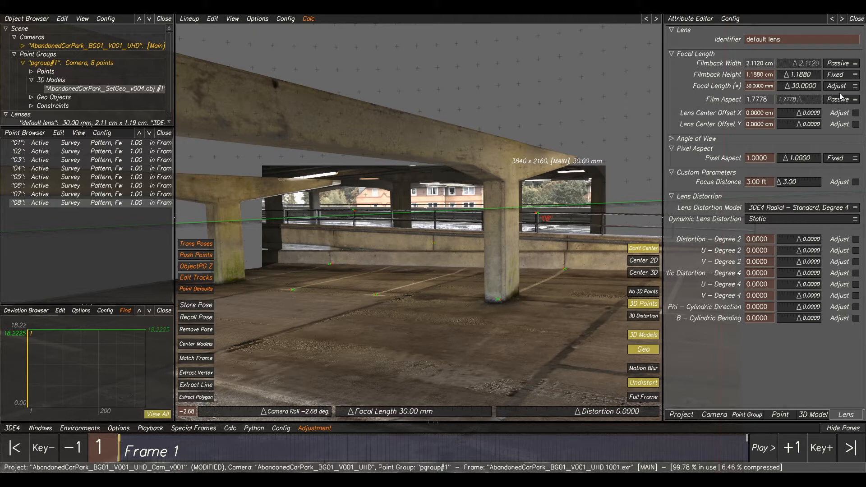
# Step: Run Parameter Adjustment on the focal length with the Adaptive method over the Fine range, and transfer the best result into the project
pyautogui.click(39, 429)
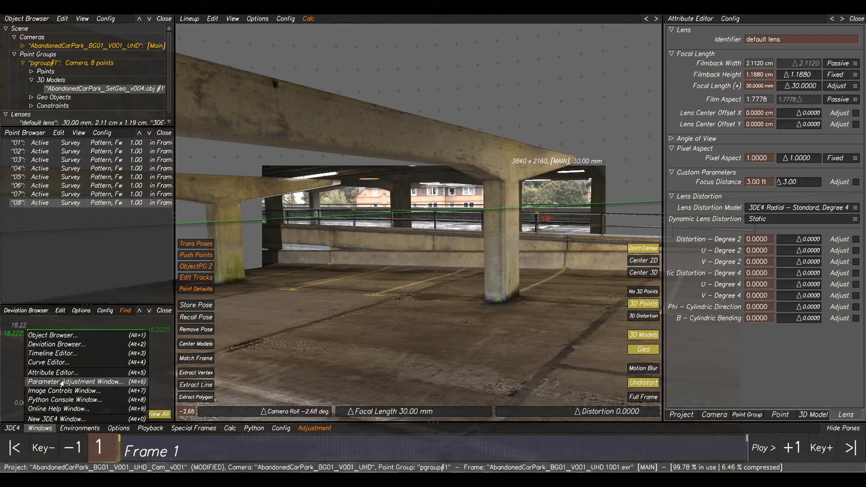
pyautogui.moveTo(864, 216); pyautogui.dragTo(271, 32)
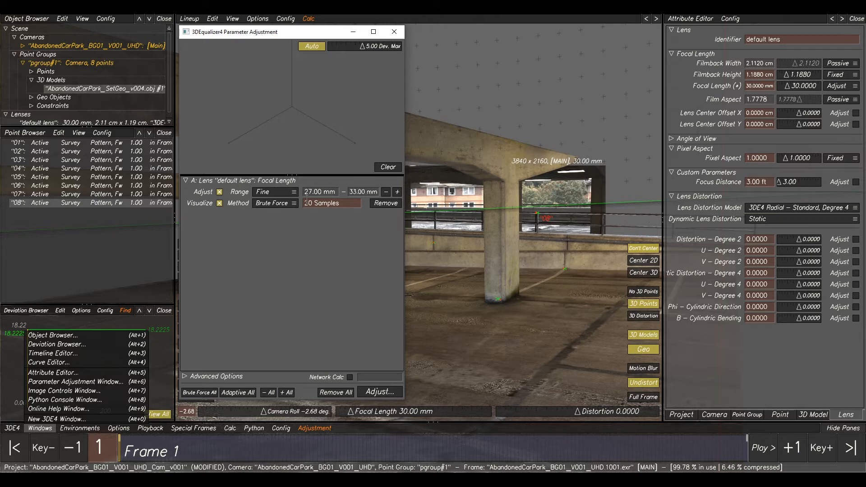
pyautogui.click(264, 204)
pyautogui.click(270, 213)
pyautogui.click(380, 392)
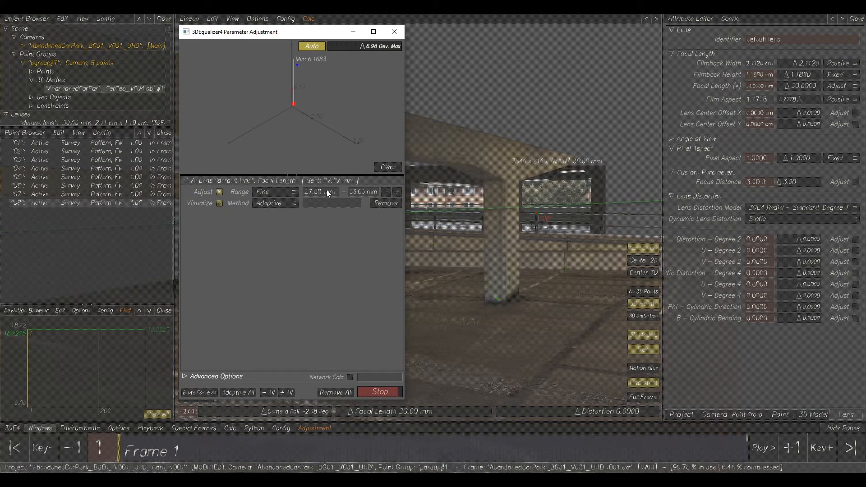
pyautogui.moveTo(329, 194); pyautogui.dragTo(318, 244)
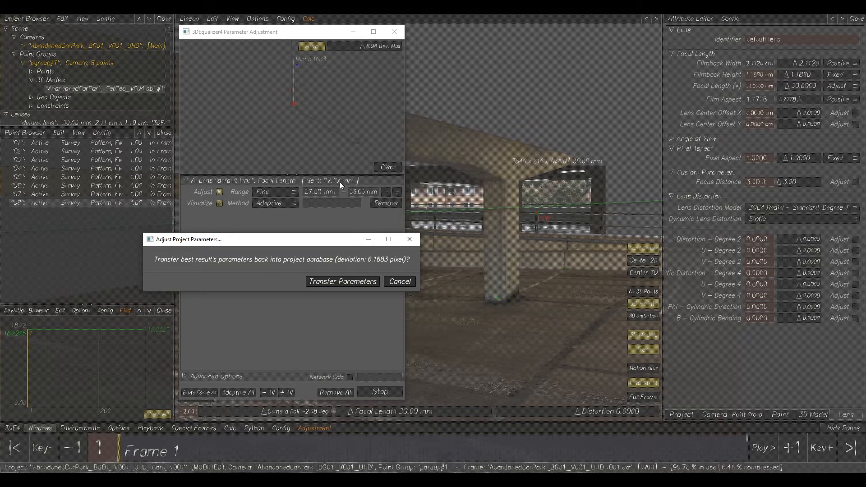
pyautogui.click(346, 282)
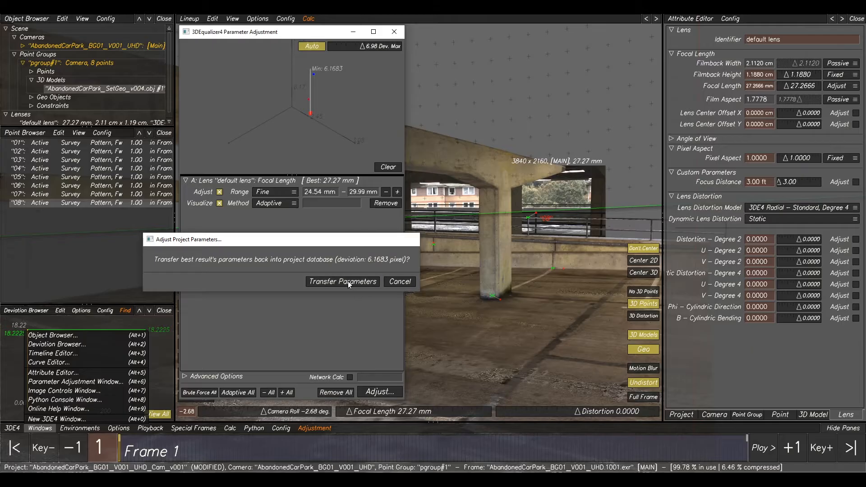
# Step: Recalculate everything from scratch with the adjusted focal length and use the result
pyautogui.click(486, 207)
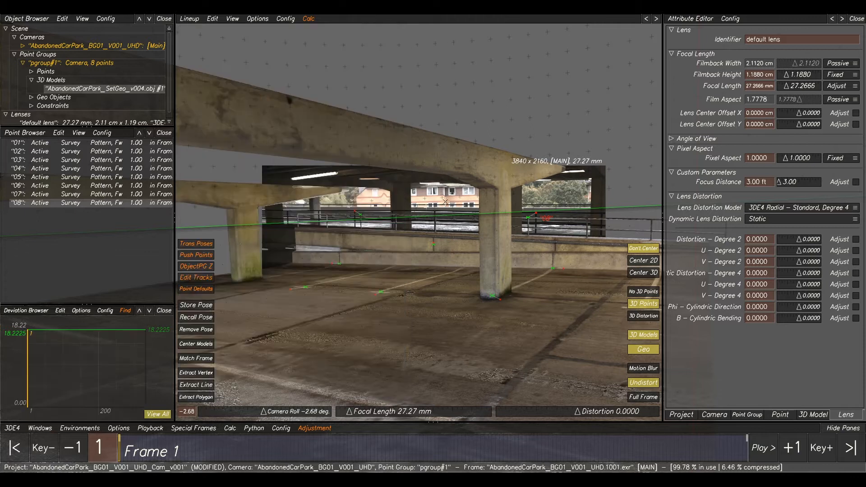
pyautogui.hotkey('alt', 'c')
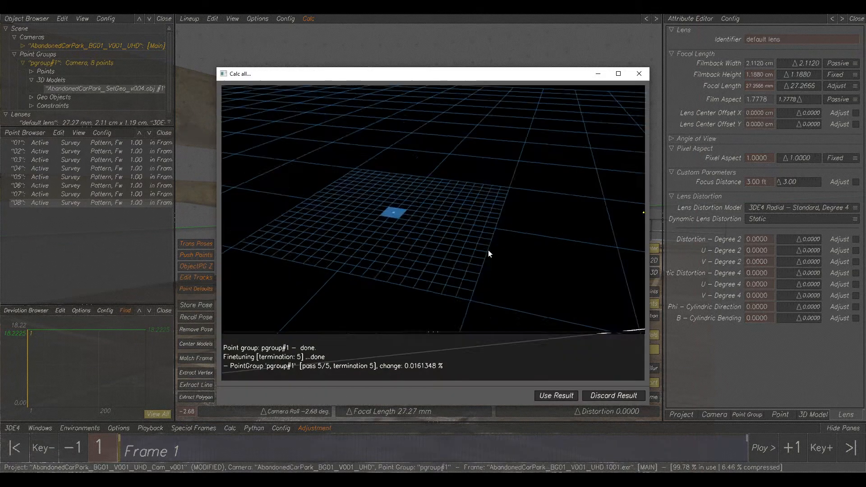
pyautogui.click(555, 390)
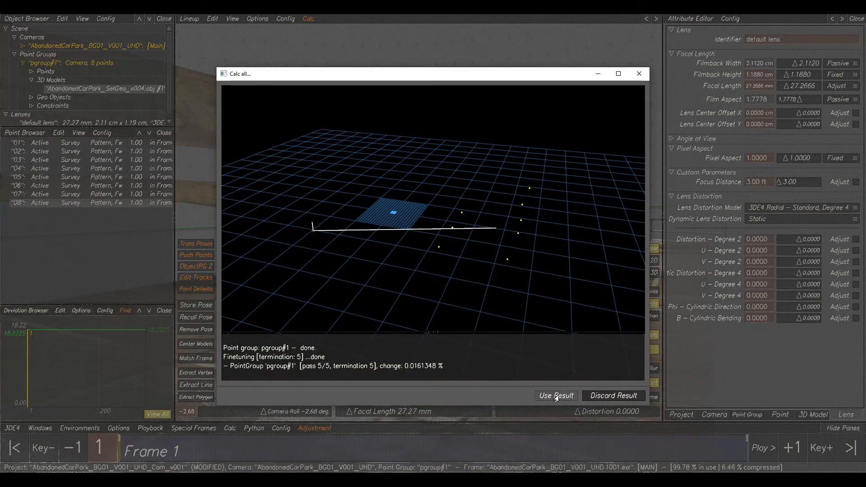
# Step: Examine the recalculated lineup by toggling the 3D model on and off over the pillar, railing and wall, leaving the model hidden
pyautogui.scroll(3, 387, 266)
pyautogui.moveTo(364, 261); pyautogui.dragTo(434, 270, button='middle')
pyautogui.click(643, 336)
pyautogui.click(642, 336)
pyautogui.click(643, 336)
pyautogui.click(643, 336)
pyautogui.click(642, 336)
pyautogui.click(642, 335)
pyautogui.click(643, 336)
pyautogui.click(642, 336)
pyautogui.click(643, 336)
pyautogui.click(643, 335)
pyautogui.click(643, 336)
pyautogui.click(642, 336)
pyautogui.click(643, 336)
pyautogui.click(643, 335)
pyautogui.click(643, 335)
pyautogui.click(642, 336)
pyautogui.click(643, 336)
pyautogui.click(643, 336)
pyautogui.click(643, 335)
pyautogui.click(642, 335)
pyautogui.click(643, 336)
pyautogui.click(643, 335)
pyautogui.click(642, 336)
pyautogui.click(643, 335)
pyautogui.click(643, 336)
pyautogui.scroll(-3, 383, 291)
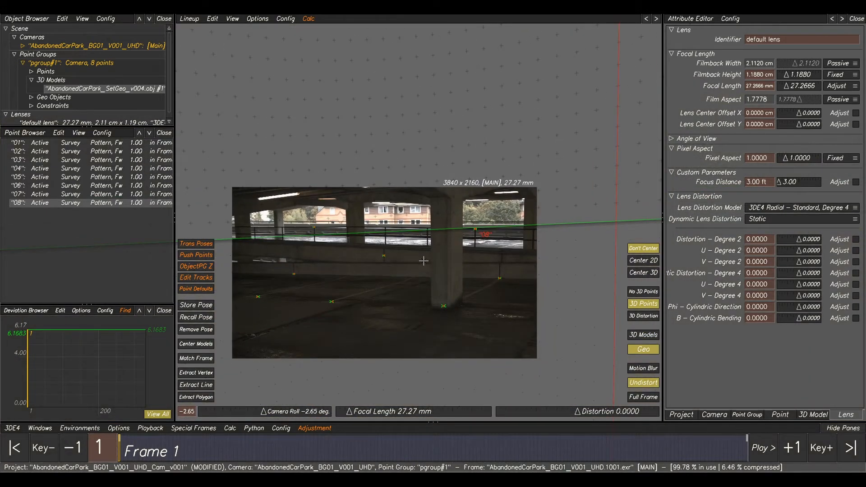
pyautogui.click(651, 337)
pyautogui.scroll(3, 368, 266)
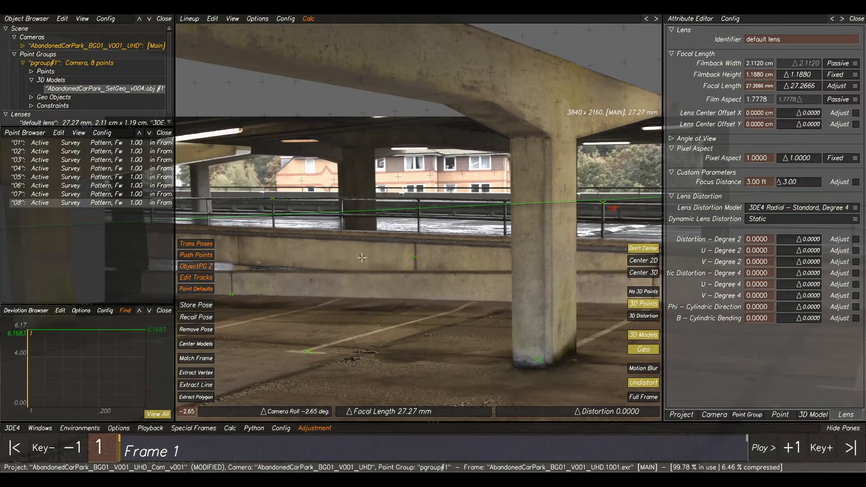
pyautogui.click(644, 336)
pyautogui.click(644, 336)
pyautogui.click(644, 335)
pyautogui.click(644, 335)
pyautogui.click(644, 335)
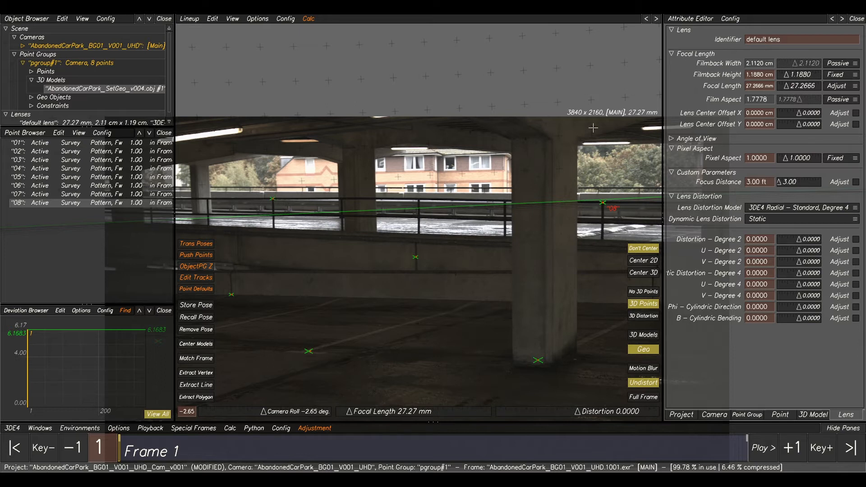
pyautogui.scroll(-5, 593, 128)
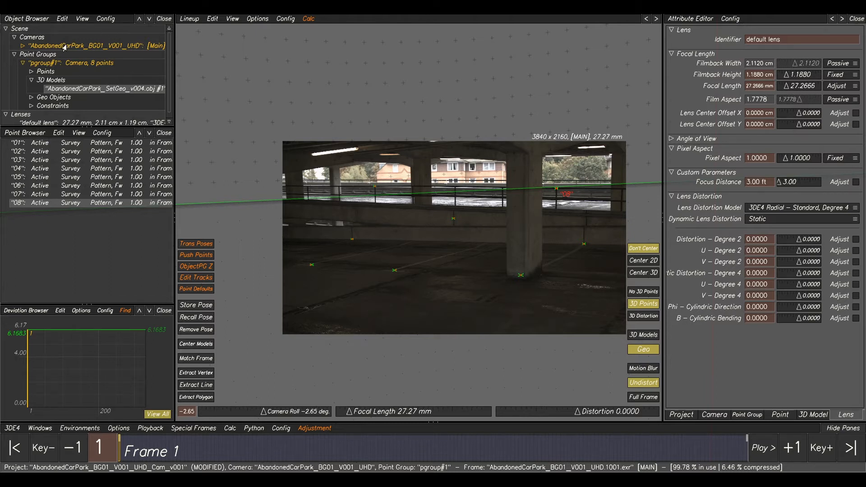
# Step: Add a new reference camera to the scene's Cameras
pyautogui.click(100, 46)
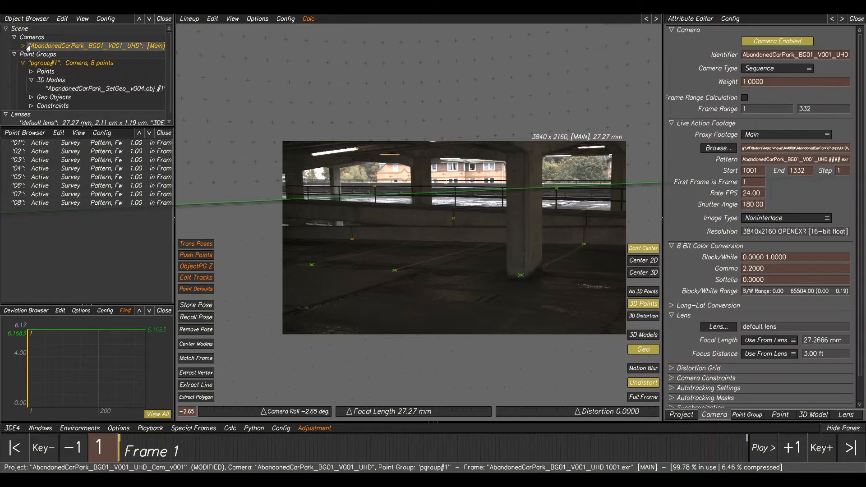
pyautogui.rightClick(87, 48)
pyautogui.moveTo(106, 63)
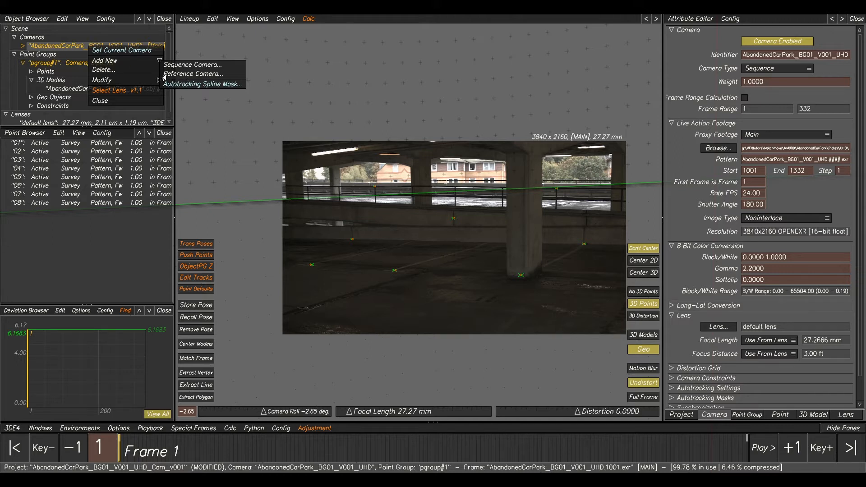
pyautogui.click(210, 76)
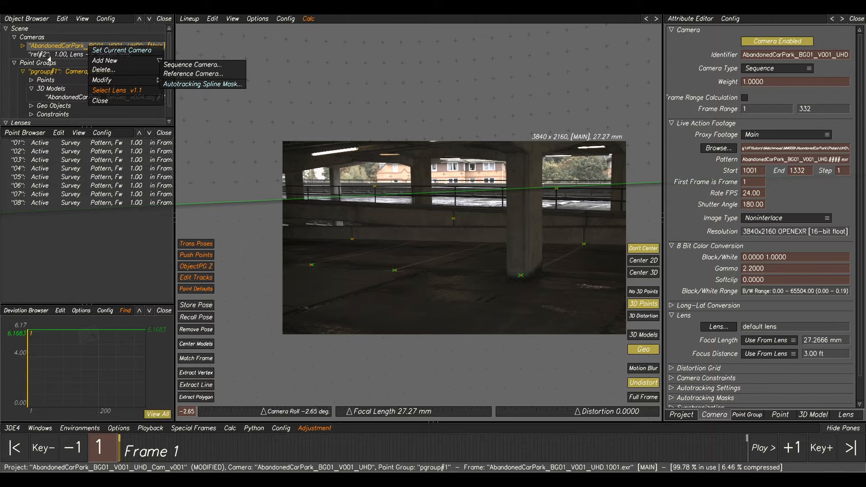
# Step: Load Sigma18-35MM_28MM.exr from Data\LensGrid\Sigma18-35MM_LensGrids as the new reference camera's footage, listing the files individually
pyautogui.click(70, 55)
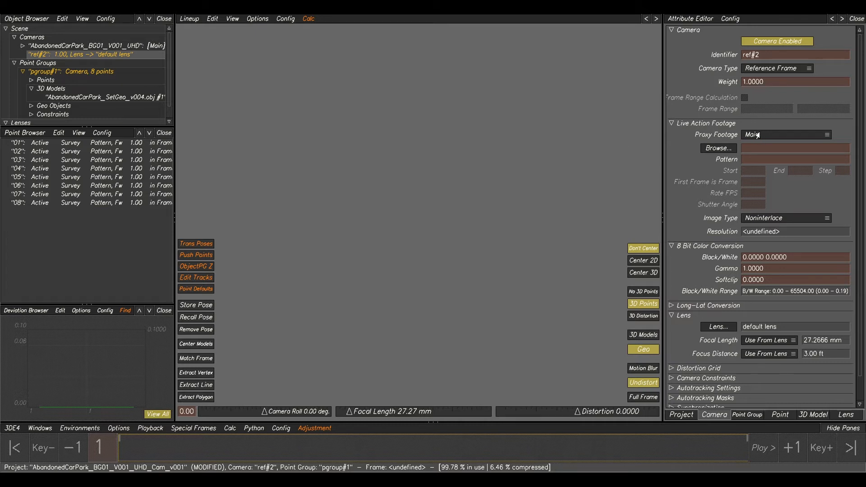
pyautogui.click(722, 149)
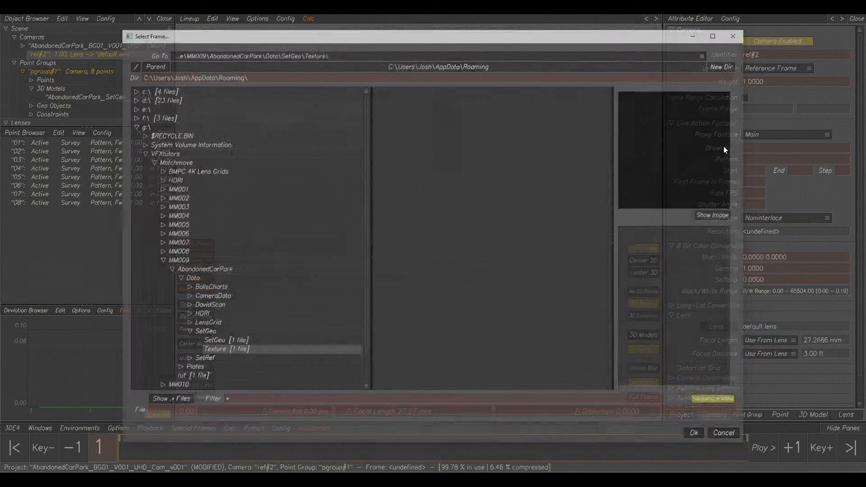
pyautogui.click(185, 334)
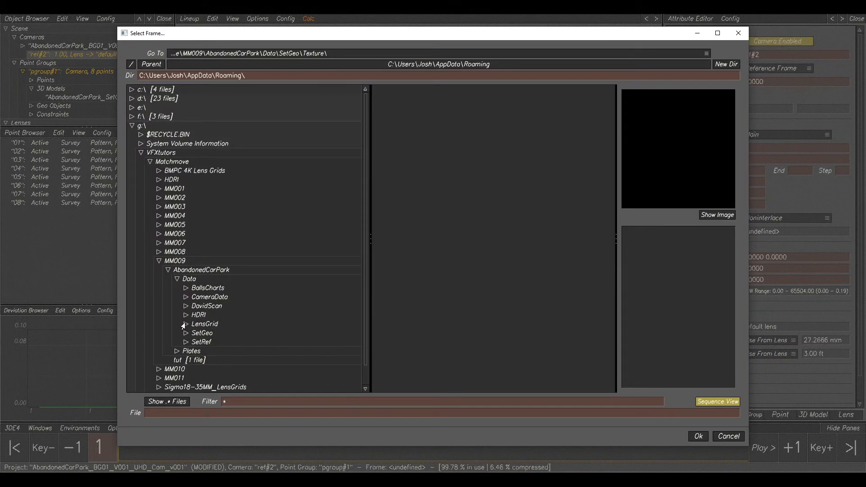
pyautogui.click(186, 325)
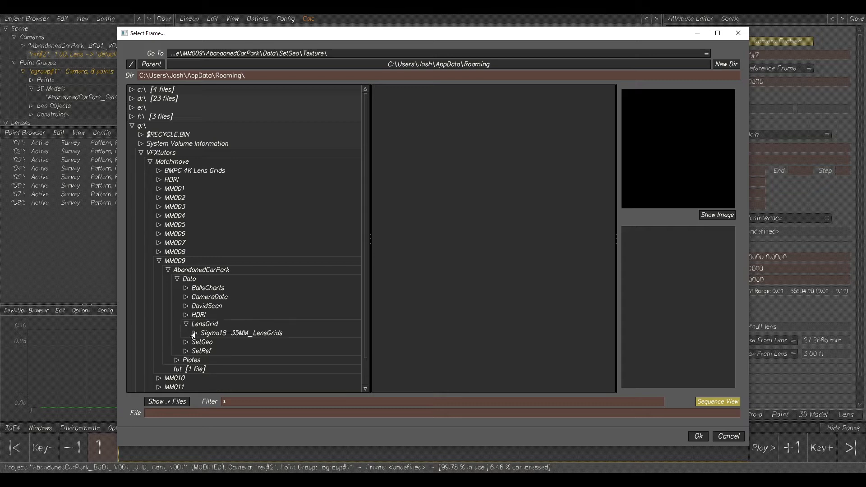
pyautogui.click(201, 334)
pyautogui.click(230, 338)
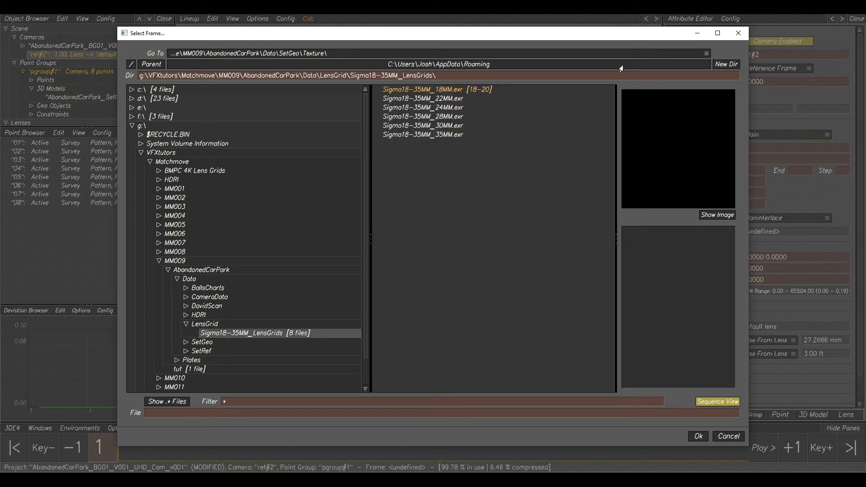
pyautogui.click(717, 401)
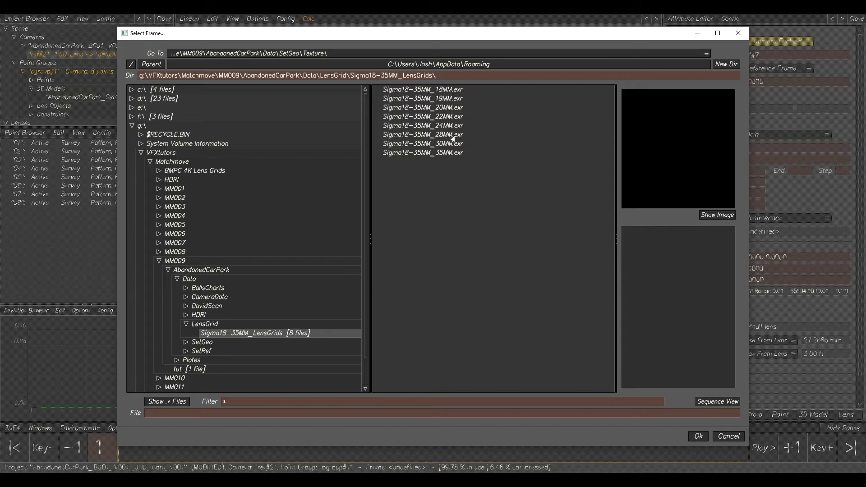
pyautogui.click(426, 135)
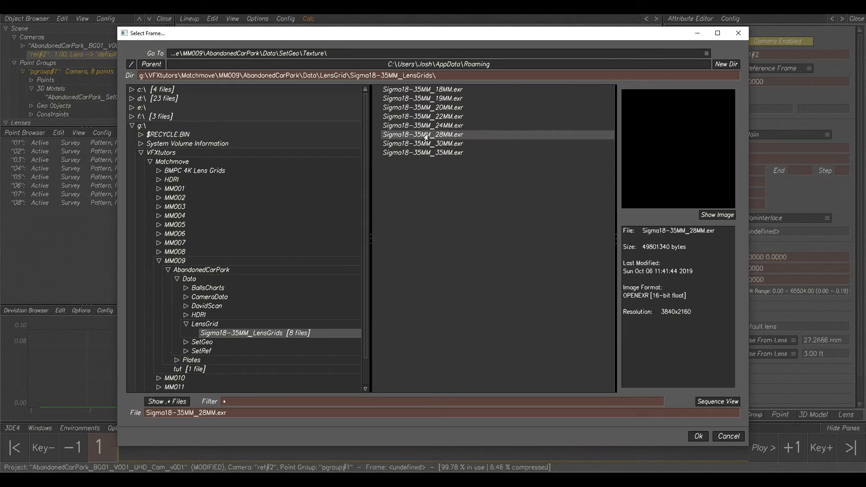
pyautogui.click(702, 436)
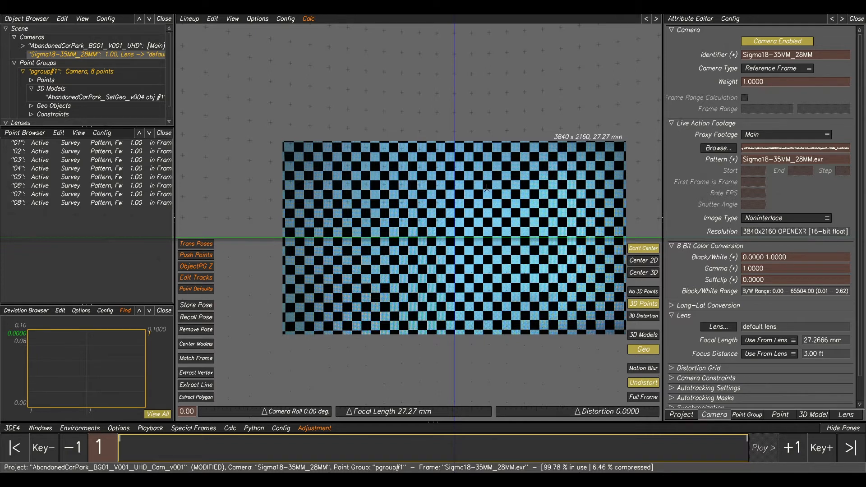
# Step: In the distortion grid controls, place the grid's upper-left point, its horizontal neighbour and the point below on the corners of one checker square
pyautogui.press('F4')
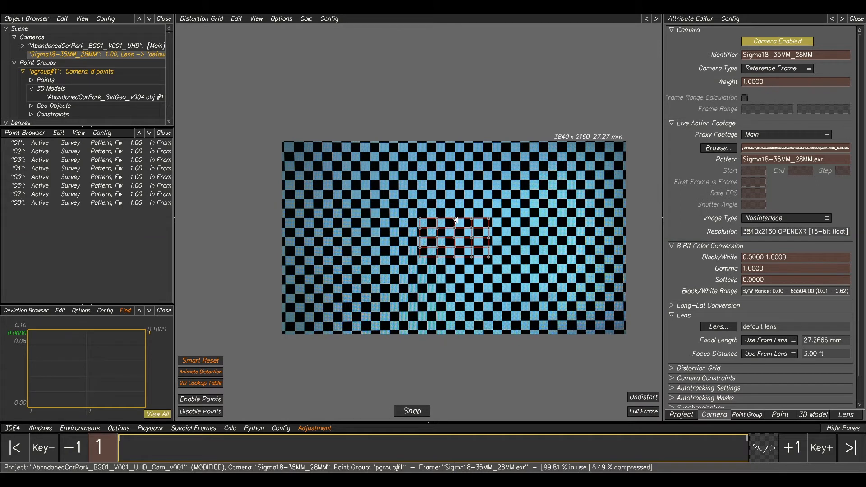
pyautogui.scroll(-2, 441, 255)
pyautogui.scroll(10, 440, 253)
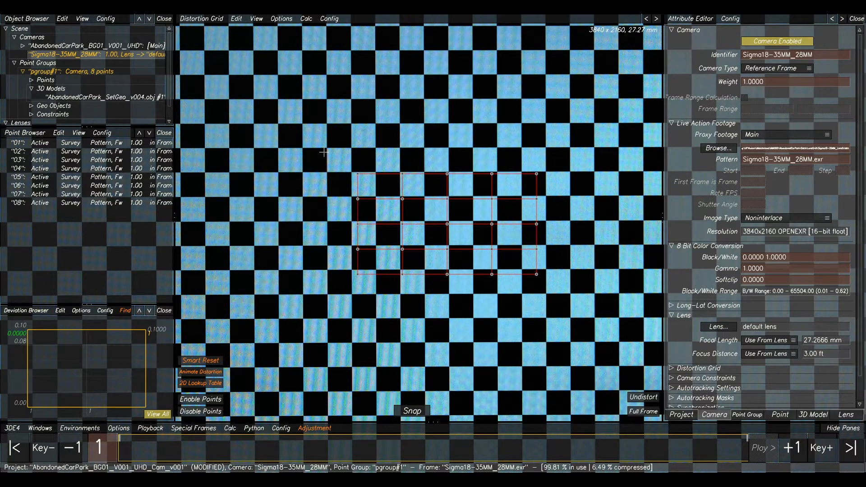
pyautogui.scroll(-3, 255, 191)
pyautogui.scroll(5, 460, 190)
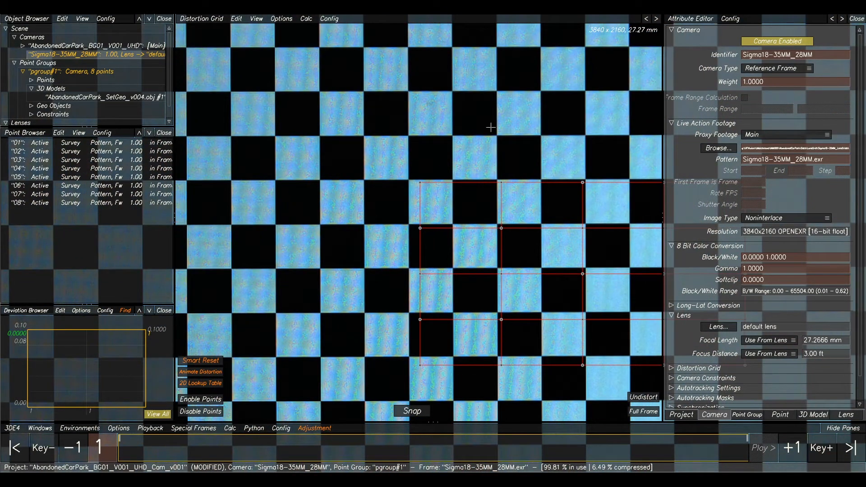
pyautogui.moveTo(434, 200); pyautogui.dragTo(422, 200, button='middle')
pyautogui.moveTo(404, 189)
pyautogui.mouseDown()
pyautogui.moveTo(385, 196)
pyautogui.moveTo(394, 186)
pyautogui.mouseUp()
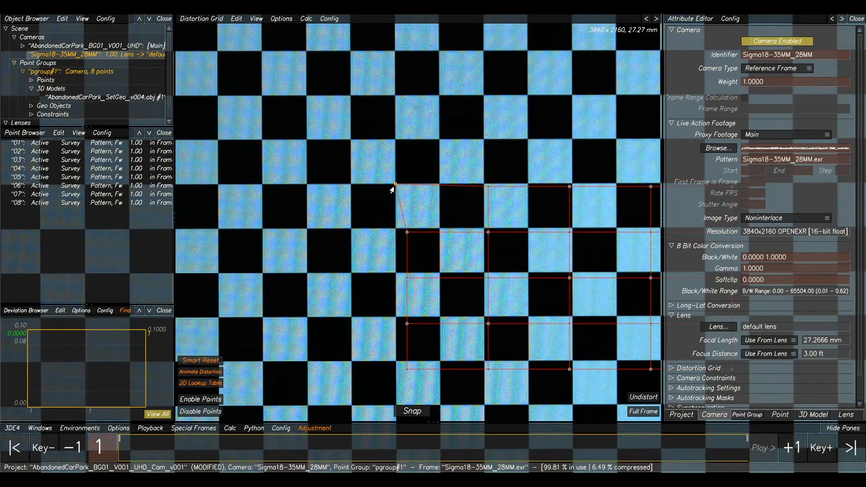
pyautogui.moveTo(487, 190)
pyautogui.mouseDown()
pyautogui.moveTo(442, 191)
pyautogui.moveTo(483, 187)
pyautogui.mouseUp()
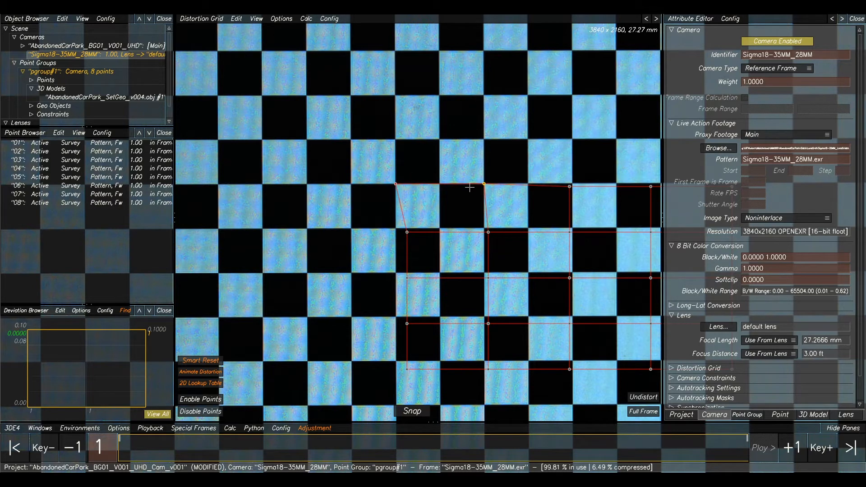
pyautogui.moveTo(483, 184); pyautogui.dragTo(439, 184)
pyautogui.moveTo(404, 232); pyautogui.dragTo(394, 229)
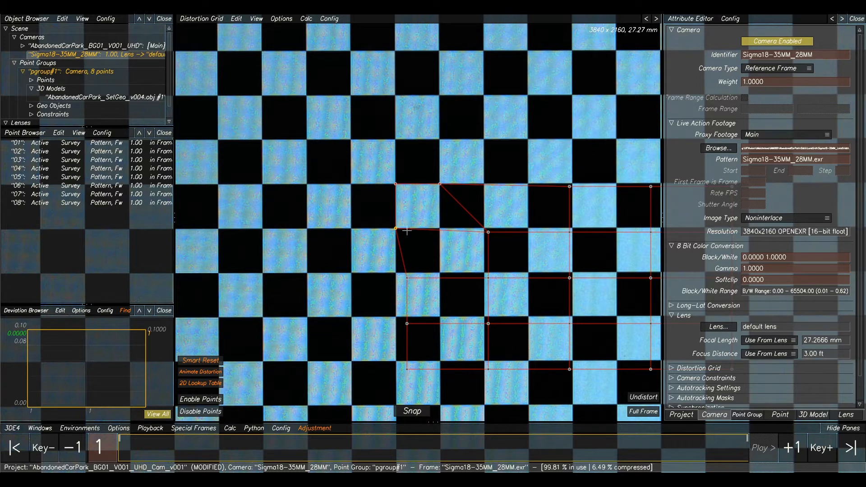
# Step: Snap the whole distortion grid to the checkerboard corners
pyautogui.scroll(-5, 487, 228)
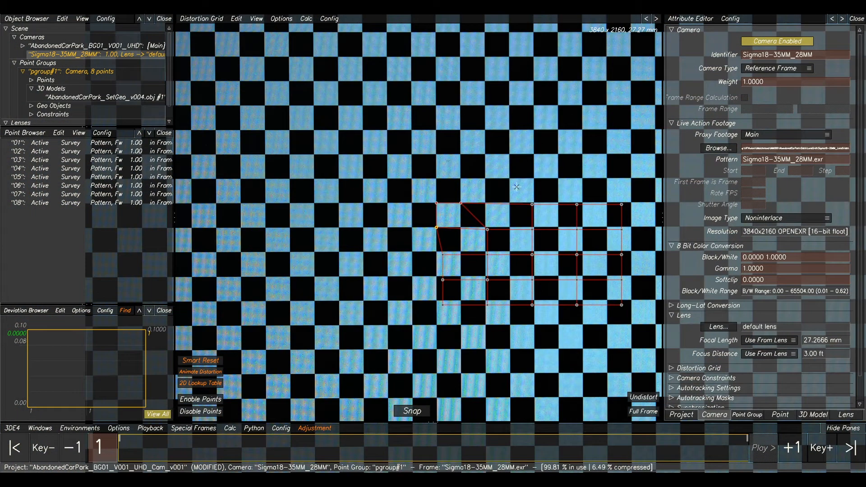
pyautogui.moveTo(541, 171); pyautogui.dragTo(514, 167, button='middle')
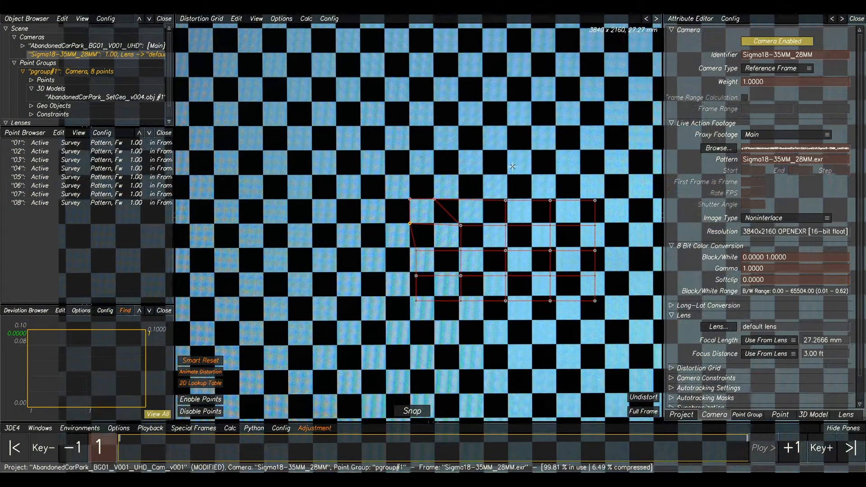
pyautogui.click(411, 411)
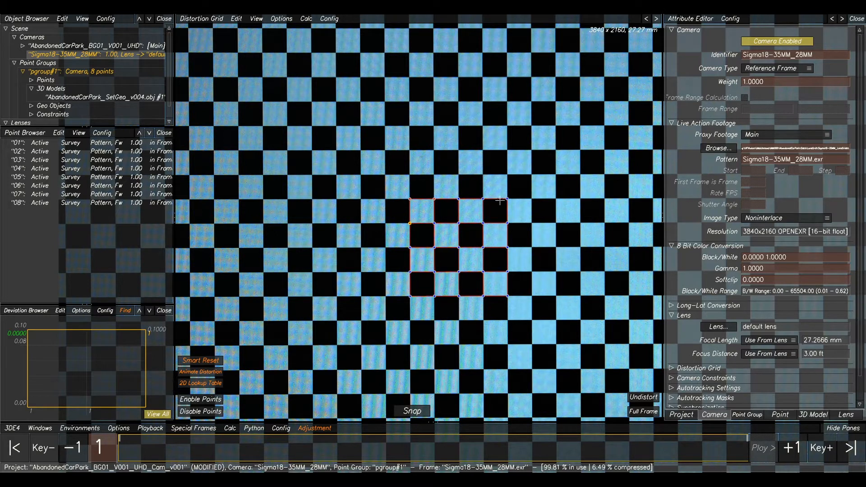
# Step: Extend the snapped distortion grid upward and downward until it spans the full height of the lens chart
pyautogui.scroll(-3, 500, 200)
pyautogui.scroll(2, 450, 180)
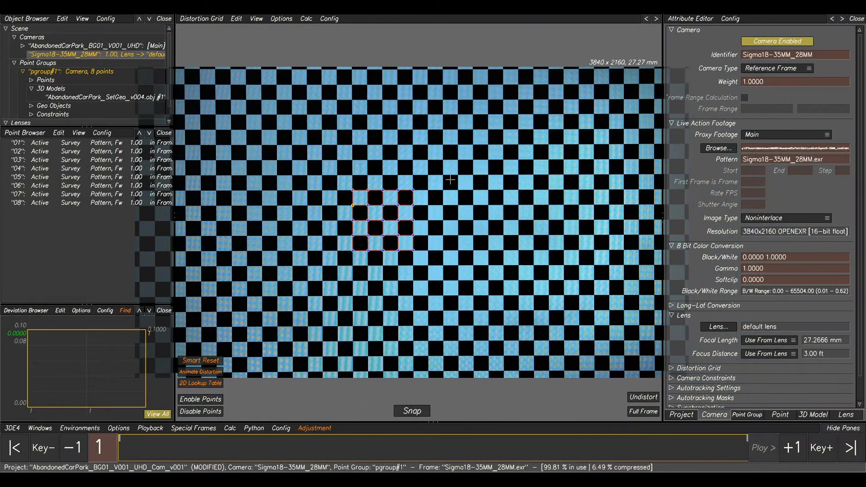
pyautogui.scroll(-2, 450, 180)
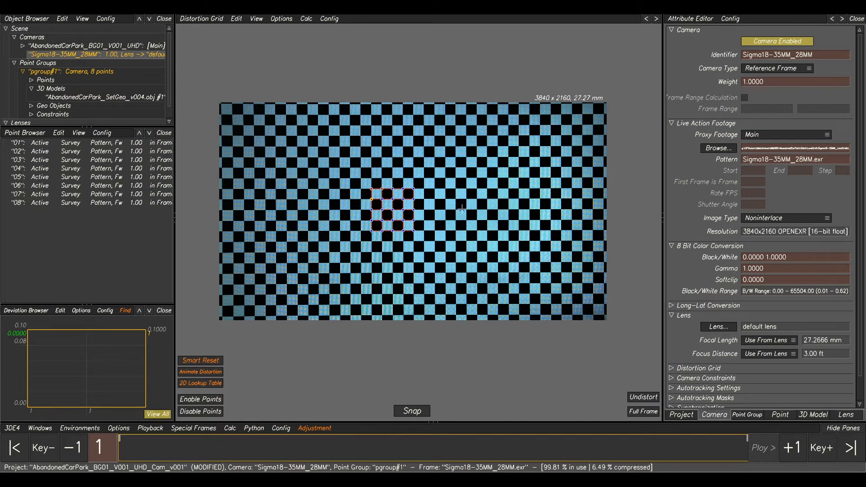
pyautogui.moveTo(450, 222); pyautogui.dragTo(473, 233, button='middle')
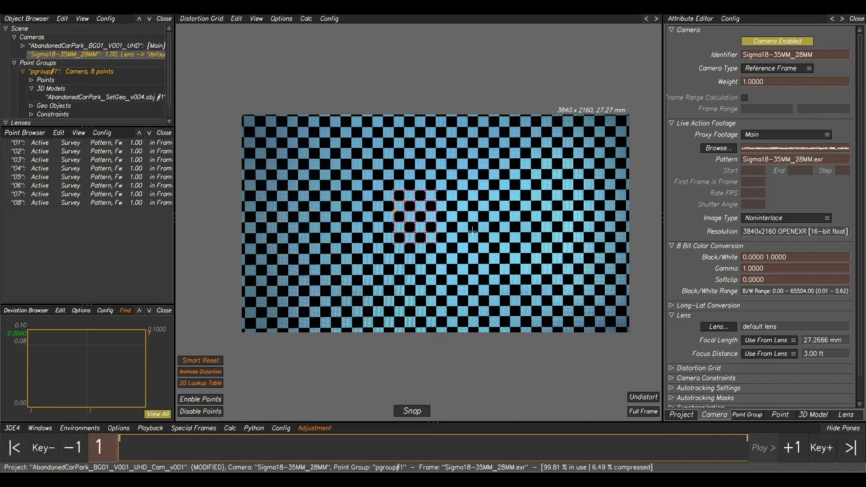
pyautogui.press('Up')
pyautogui.press('Up')
pyautogui.press('Up')
pyautogui.press('Up')
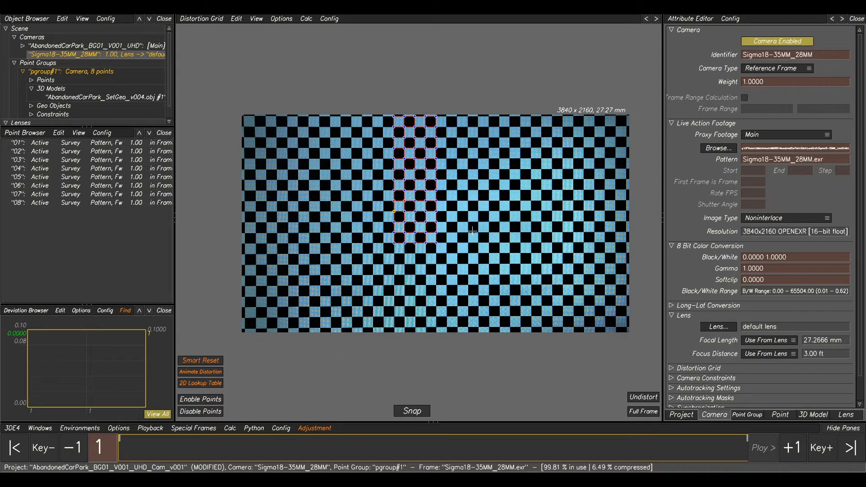
pyautogui.press('Down')
pyautogui.press('Down')
pyautogui.press('Down')
pyautogui.press('Down')
pyautogui.press('Down')
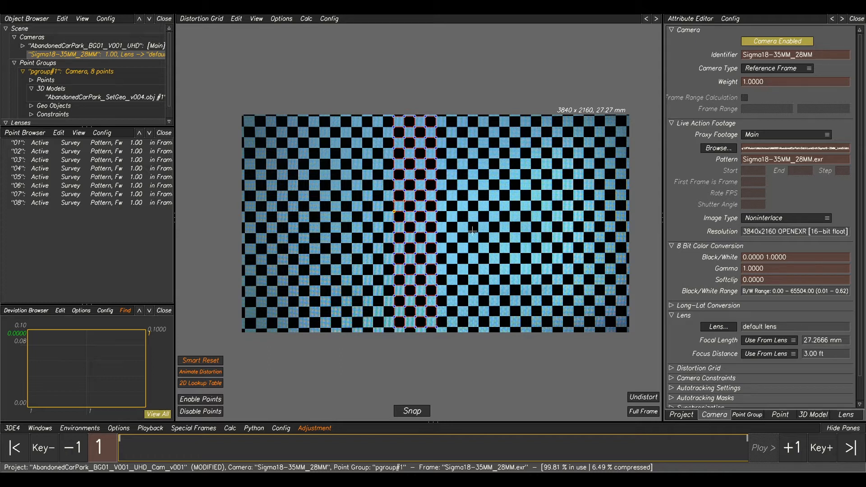
# Step: Extend the distortion grid leftward, column by column, to the left edge of the lens chart
pyautogui.press('Left')
pyautogui.press('Left')
pyautogui.press('Left')
pyautogui.press('Left')
pyautogui.press('Left')
pyautogui.press('Left')
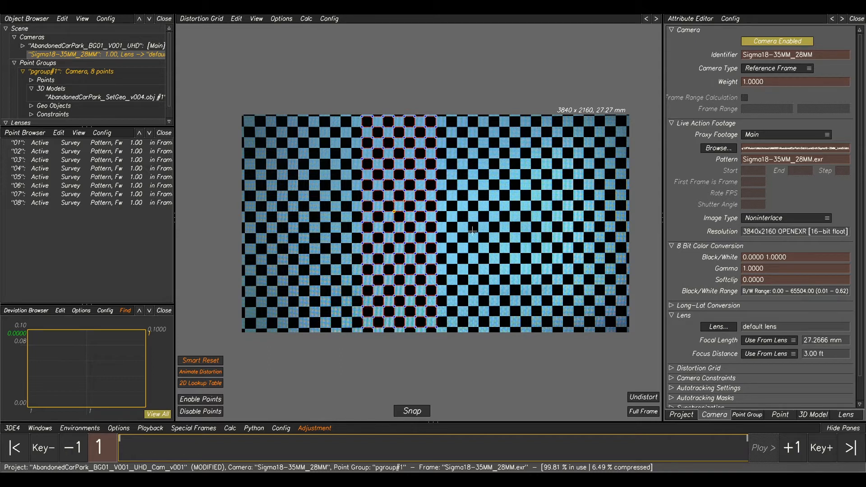
pyautogui.press('Left')
pyautogui.press('Left')
pyautogui.press('Left')
pyautogui.press('Left')
pyautogui.press('Left')
pyautogui.press('Left')
pyautogui.press('Left')
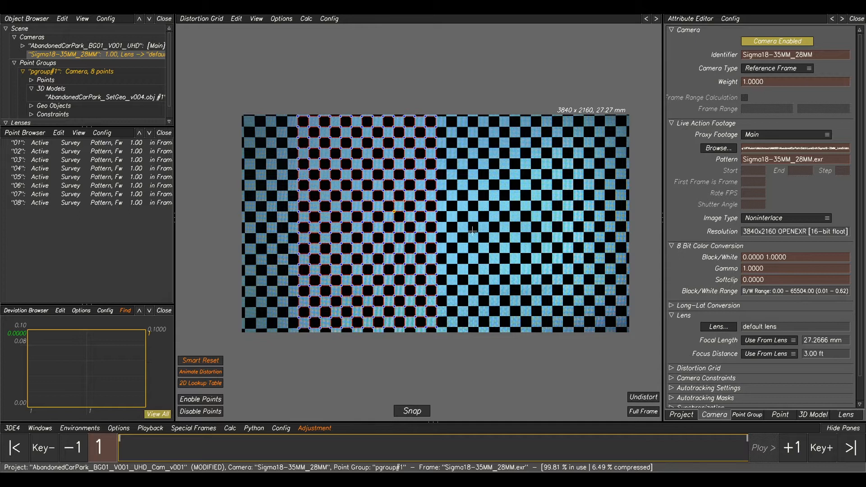
pyautogui.press('Left')
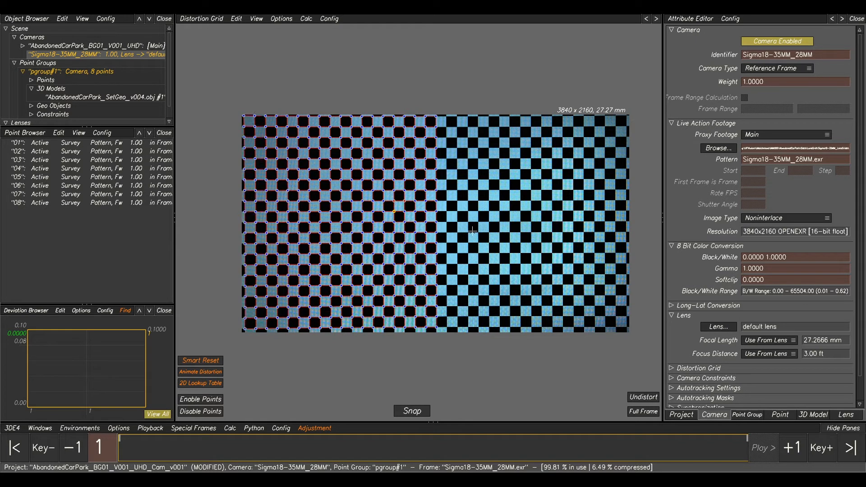
# Step: Extend the distortion grid rightward, column by column, past the right edge of the lens chart
pyautogui.press('Right')
pyautogui.press('Right')
pyautogui.press('Right')
pyautogui.press('Right')
pyautogui.press('Right')
pyautogui.press('Right')
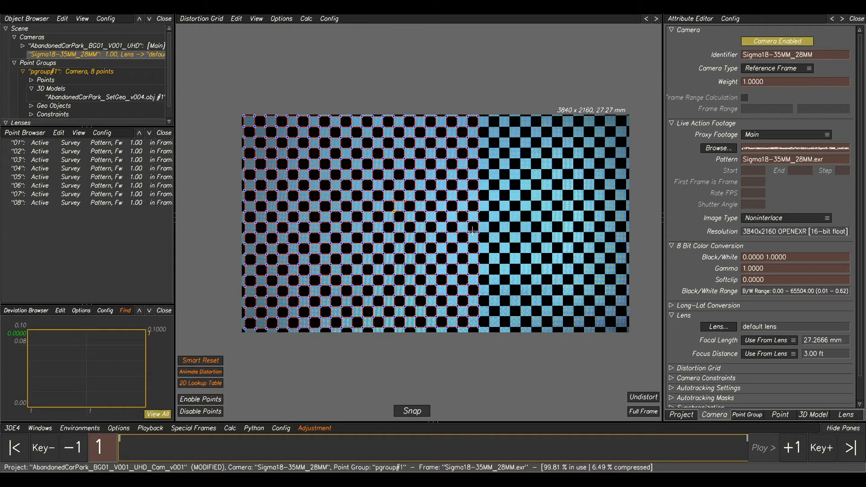
pyautogui.press('Right')
pyautogui.press('Right')
pyautogui.press('Right')
pyautogui.press('Right')
pyautogui.press('Right')
pyautogui.press('Right')
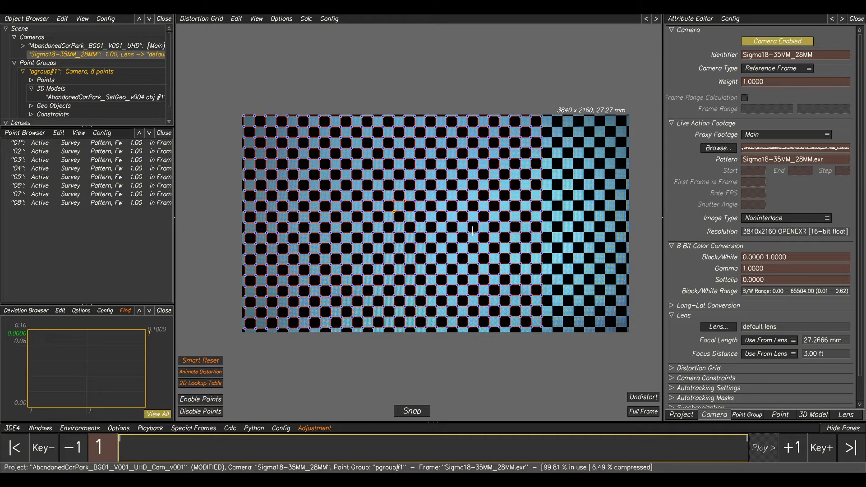
pyautogui.press('Right')
pyautogui.press('Right')
pyautogui.press('Right')
pyautogui.press('Right')
pyautogui.press('Right')
pyautogui.press('Right')
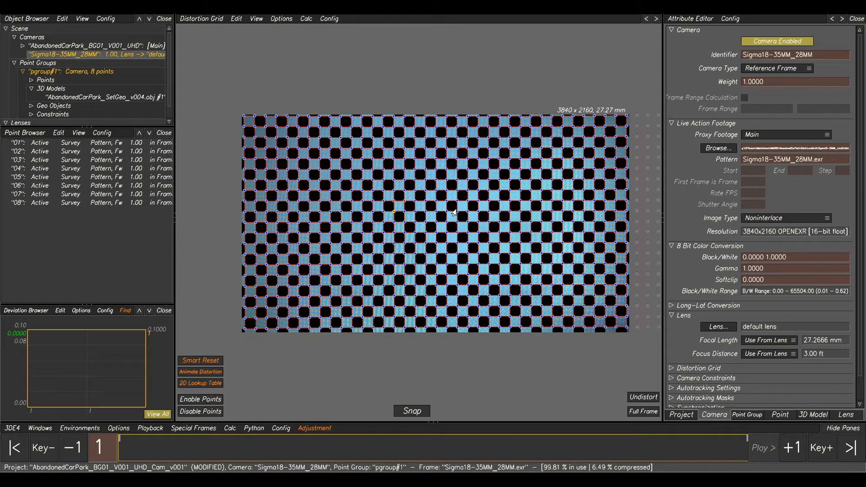
# Step: Calculate the default lens's distortion parameters from the Sigma18-35MM_28MM frame and set them on the lens
pyautogui.moveTo(480, 215); pyautogui.dragTo(414, 209, button='middle')
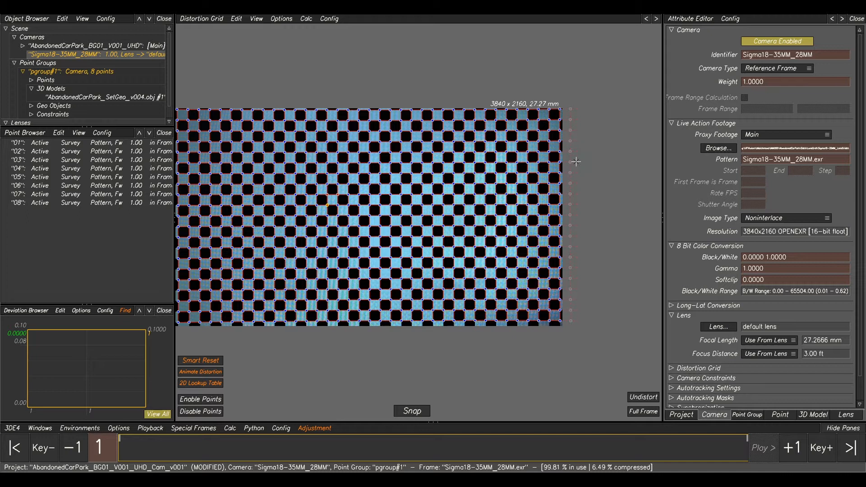
pyautogui.moveTo(502, 171); pyautogui.dragTo(588, 163, button='middle')
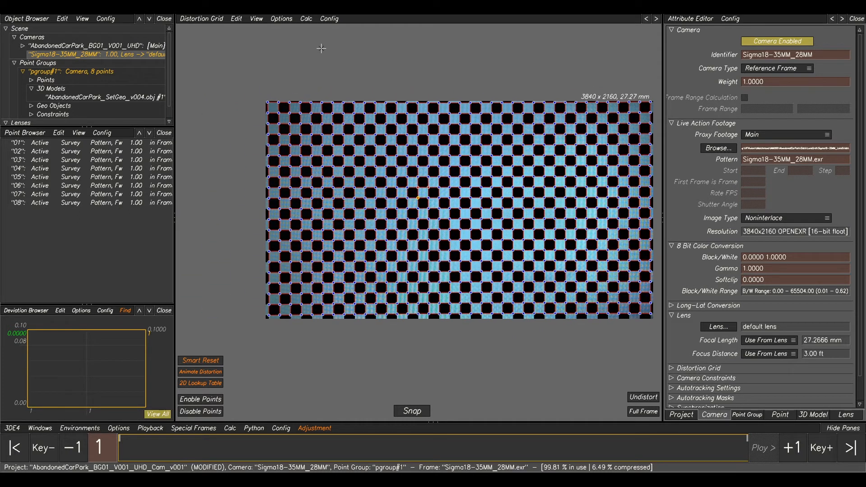
pyautogui.click(306, 19)
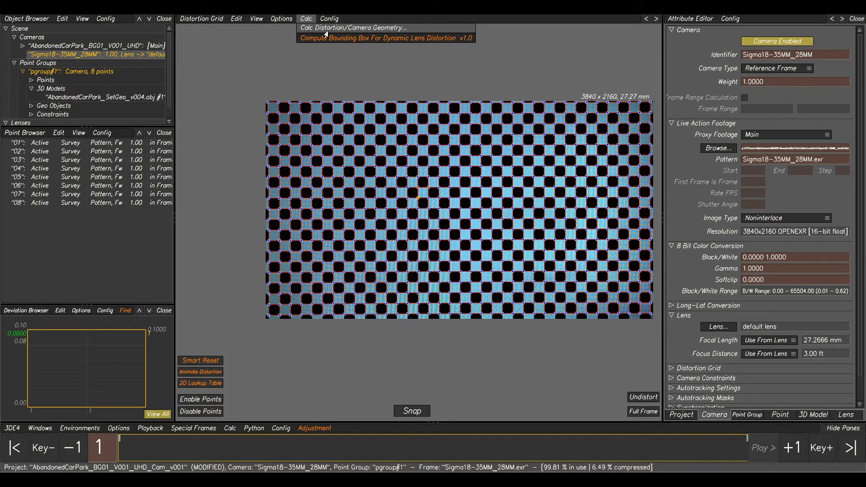
pyautogui.click(356, 28)
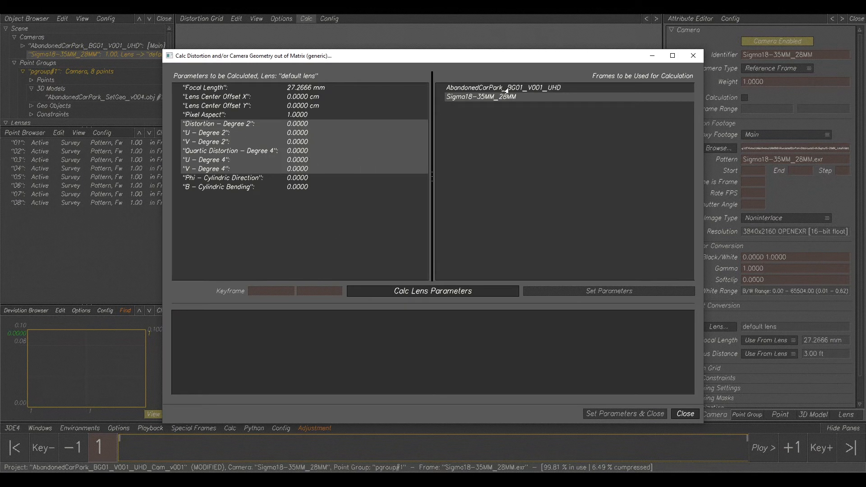
pyautogui.click(430, 292)
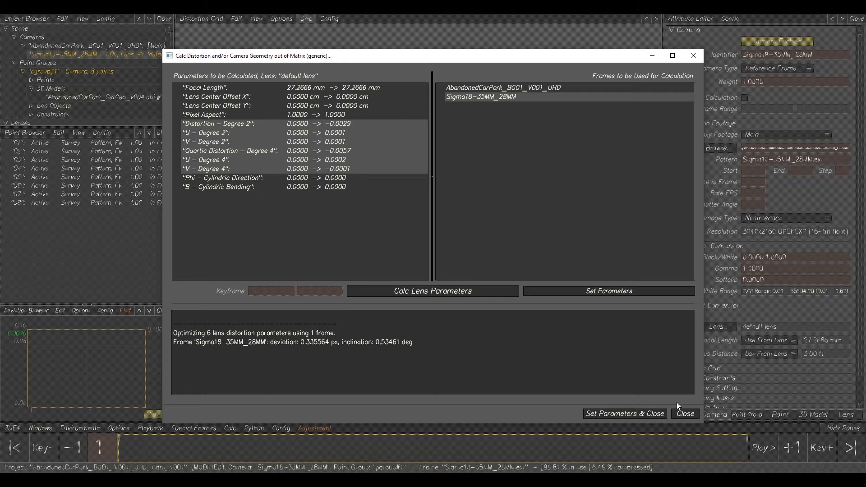
pyautogui.click(606, 413)
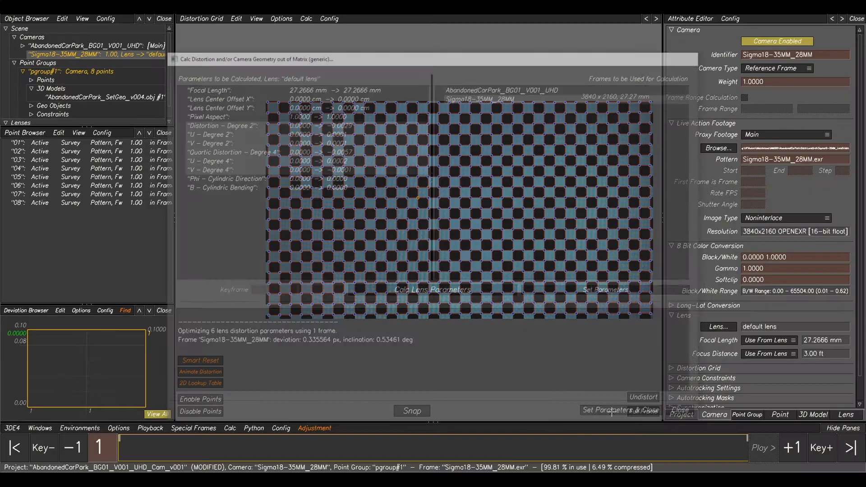
# Step: Compare the lens chart with and without Undistort by toggling it repeatedly, leaving it on
pyautogui.moveTo(589, 255); pyautogui.dragTo(552, 264, button='middle')
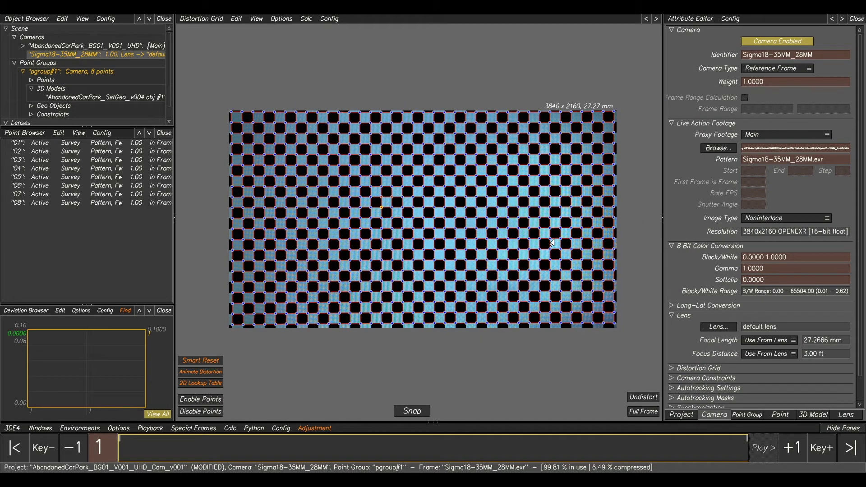
pyautogui.click(638, 401)
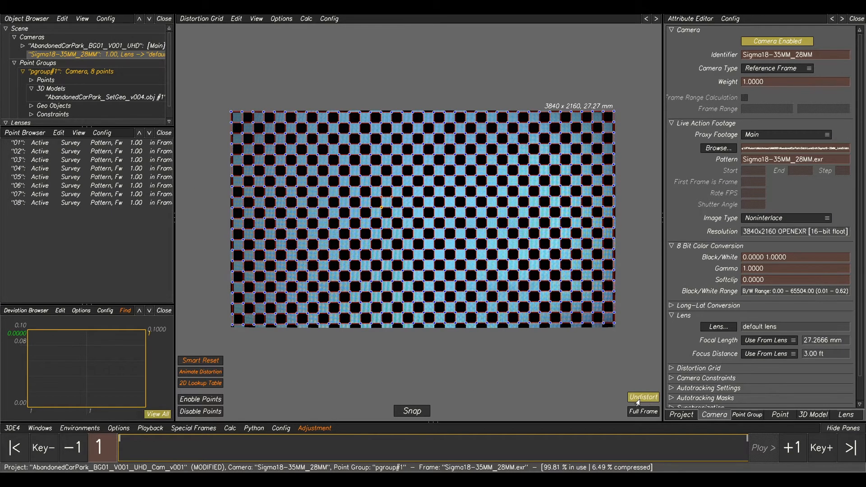
pyautogui.click(637, 401)
pyautogui.click(638, 400)
pyautogui.click(638, 401)
pyautogui.click(638, 400)
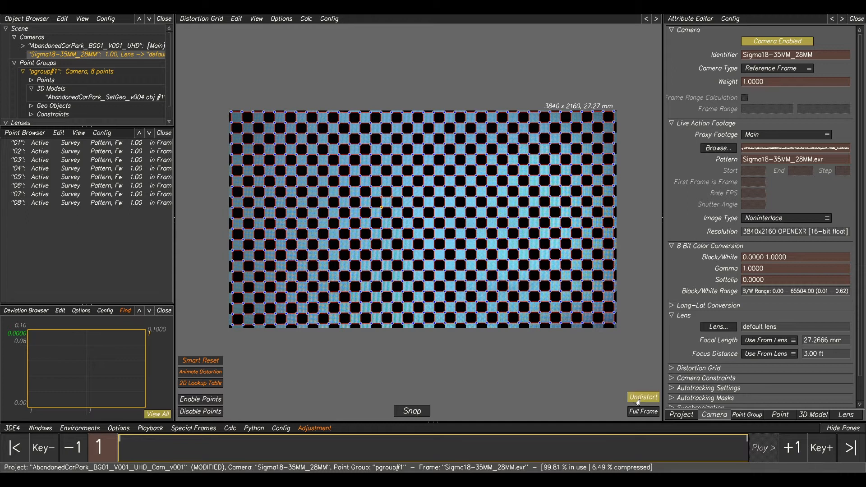
pyautogui.click(637, 401)
pyautogui.click(638, 400)
pyautogui.click(638, 401)
pyautogui.click(638, 401)
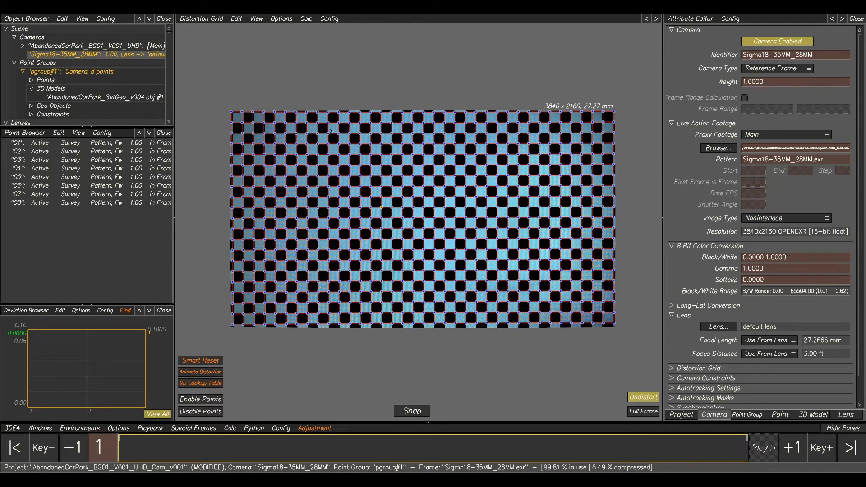
pyautogui.click(646, 399)
pyautogui.click(647, 399)
# Step: Make AbandonedCarPark_BG01_V001_UHD the current camera and compare its plate with and without Undistort, leaving it off
pyautogui.click(62, 47)
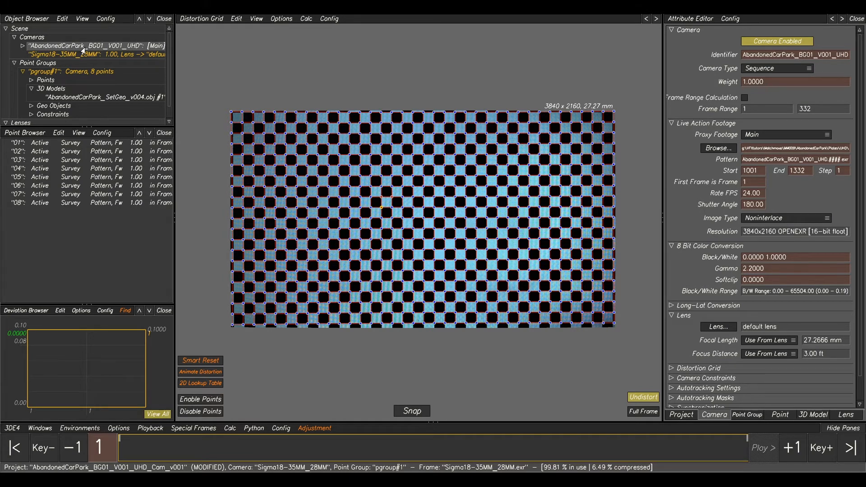
pyautogui.click(82, 47)
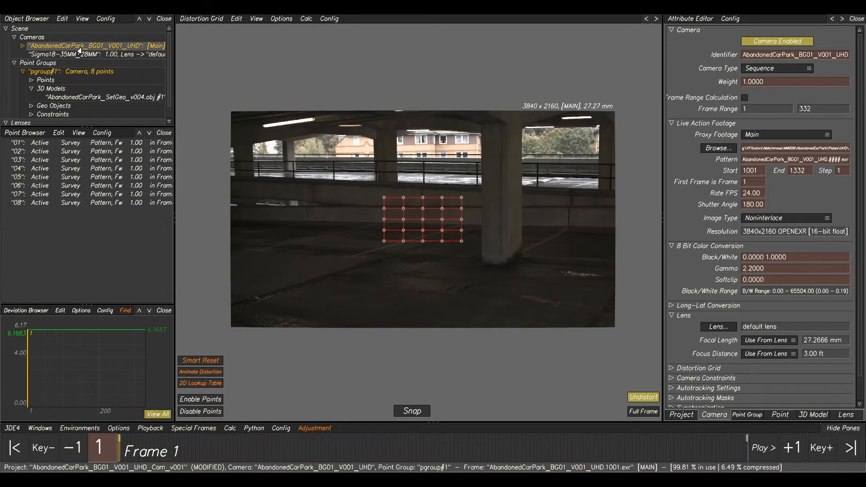
pyautogui.click(644, 399)
pyautogui.click(644, 398)
pyautogui.click(644, 398)
pyautogui.click(644, 398)
pyautogui.click(644, 398)
pyautogui.click(644, 398)
pyautogui.click(644, 398)
pyautogui.click(644, 398)
pyautogui.click(644, 398)
pyautogui.click(644, 398)
pyautogui.click(644, 398)
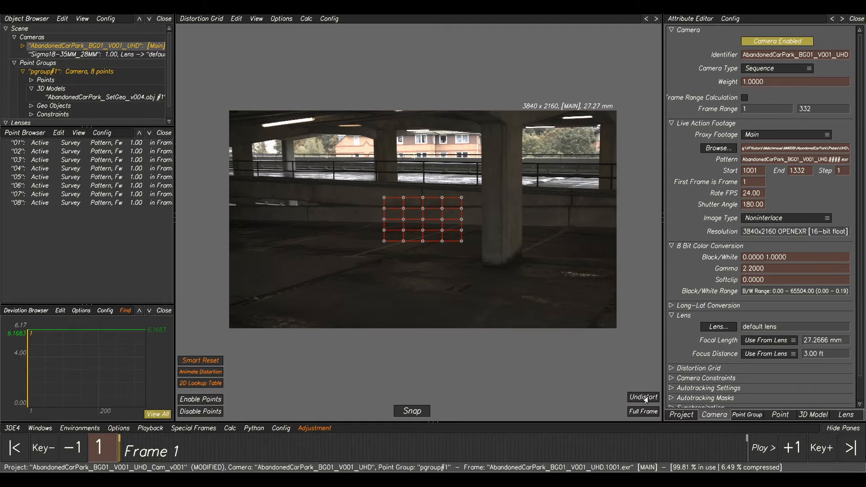
# Step: Return to the Lineup controls and show the 3D models over the car park plate
pyautogui.press('F2')
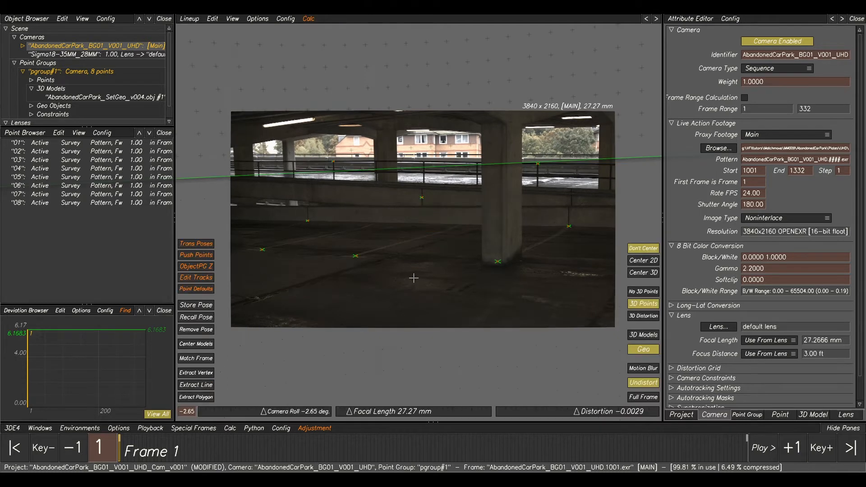
pyautogui.click(649, 337)
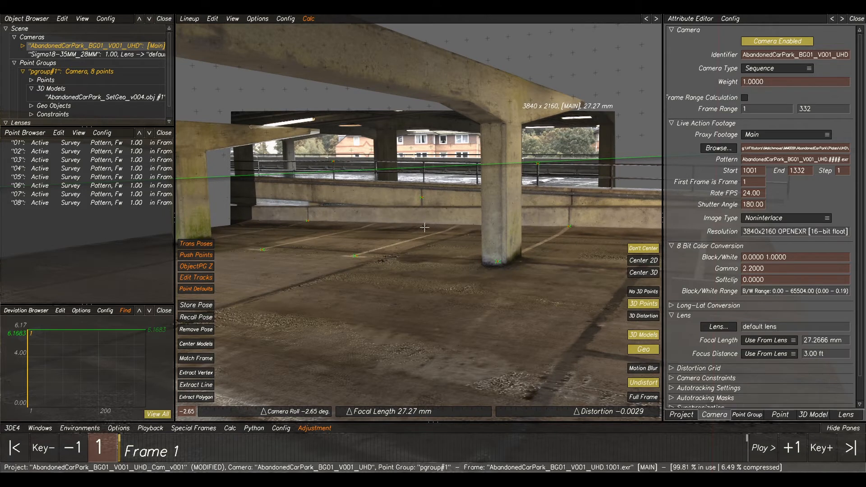
# Step: Recalculate the camera solve from the surveyed points and use the result
pyautogui.hotkey('alt', 'c')
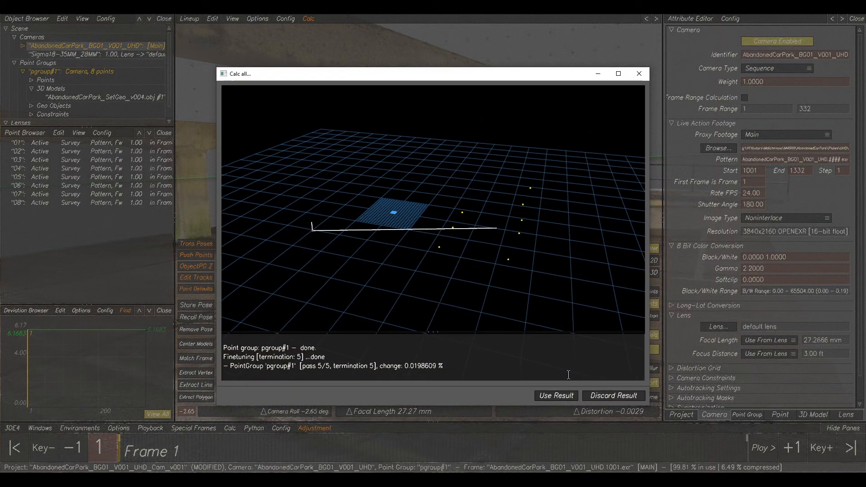
pyautogui.click(555, 396)
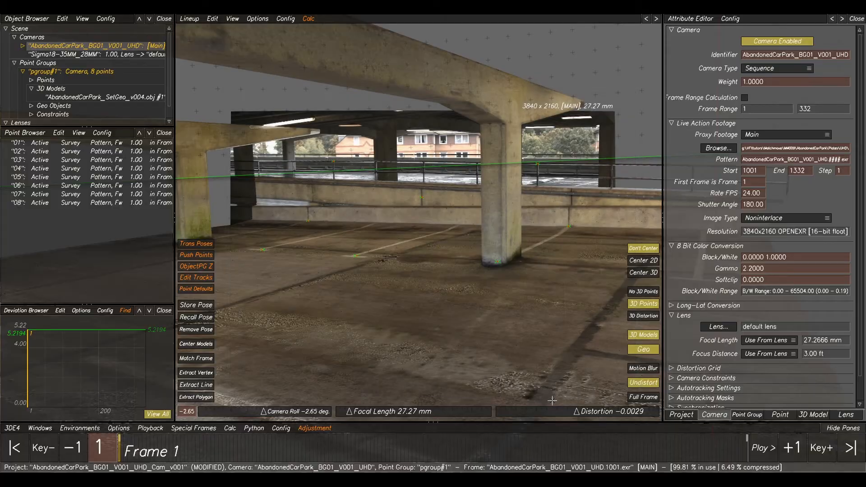
# Step: Compare the plate with and without the textured 3D models by toggling them repeatedly, leaving them shown
pyautogui.click(644, 337)
pyautogui.click(644, 338)
pyautogui.click(644, 338)
pyautogui.click(643, 336)
pyautogui.click(644, 336)
pyautogui.click(643, 336)
pyautogui.click(643, 336)
pyautogui.click(644, 336)
pyautogui.click(643, 335)
pyautogui.click(644, 338)
pyautogui.click(643, 337)
pyautogui.click(644, 338)
pyautogui.click(636, 338)
# Step: Display the AbandonedCarPark_SetGeo_v004.obj model as lines instead of polygons
pyautogui.click(66, 99)
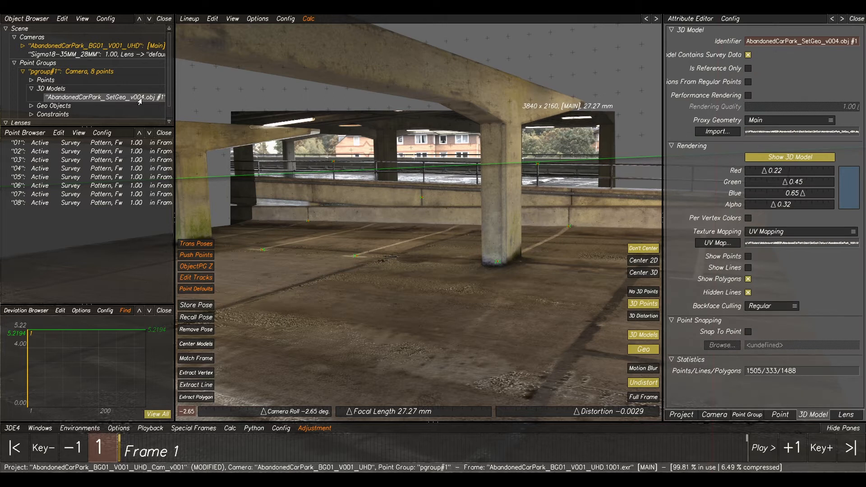
pyautogui.click(748, 279)
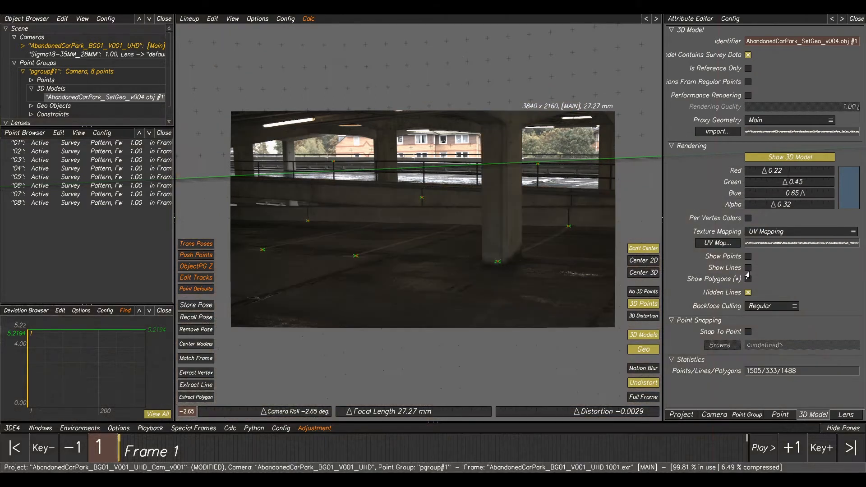
pyautogui.click(748, 269)
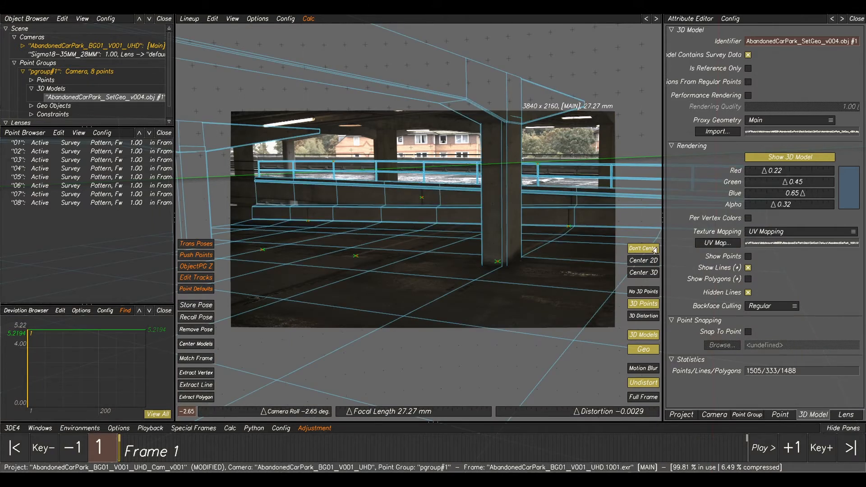
# Step: Examine how the wireframe set geometry lines up with the railings, low walls, floor and pillar in the undistorted plate
pyautogui.scroll(2, 307, 163)
pyautogui.scroll(4, 333, 193)
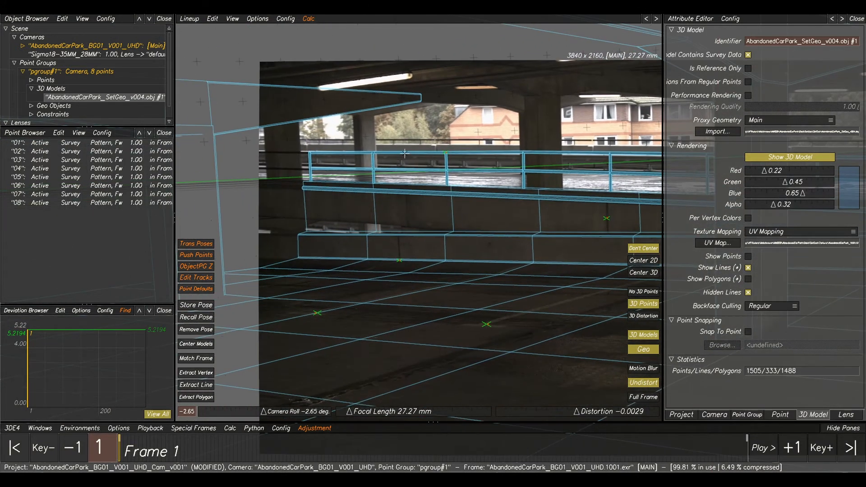
pyautogui.scroll(-3, 472, 208)
pyautogui.moveTo(464, 265); pyautogui.dragTo(441, 214, button='middle')
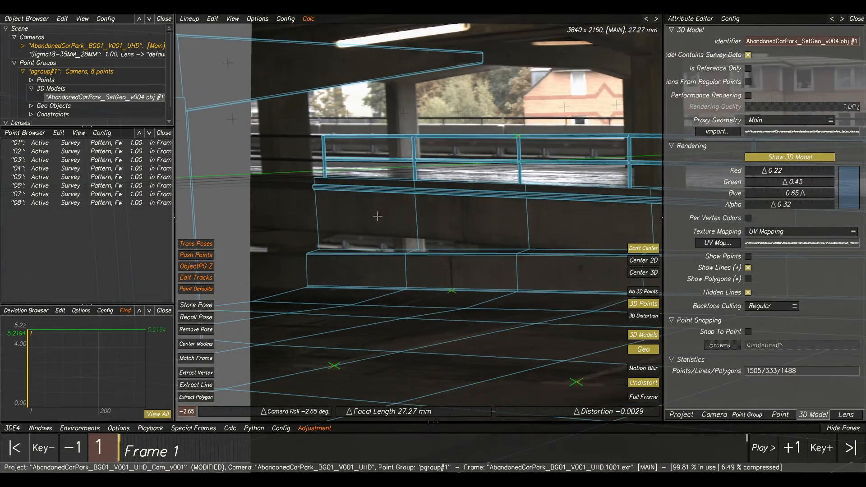
pyautogui.moveTo(378, 216); pyautogui.dragTo(310, 172, button='middle')
pyautogui.moveTo(533, 238); pyautogui.dragTo(333, 221, button='middle')
pyautogui.moveTo(348, 188); pyautogui.dragTo(256, 216, button='middle')
pyautogui.scroll(2, 386, 120)
pyautogui.scroll(-3, 504, 150)
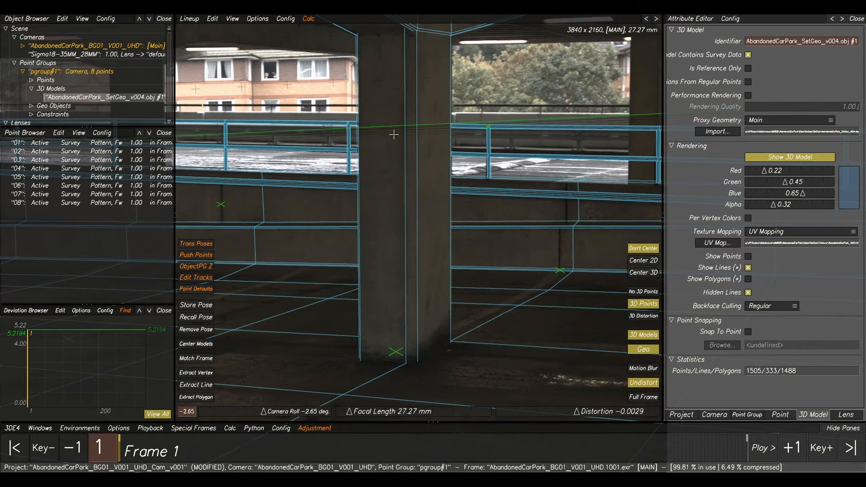
pyautogui.scroll(-2, 396, 181)
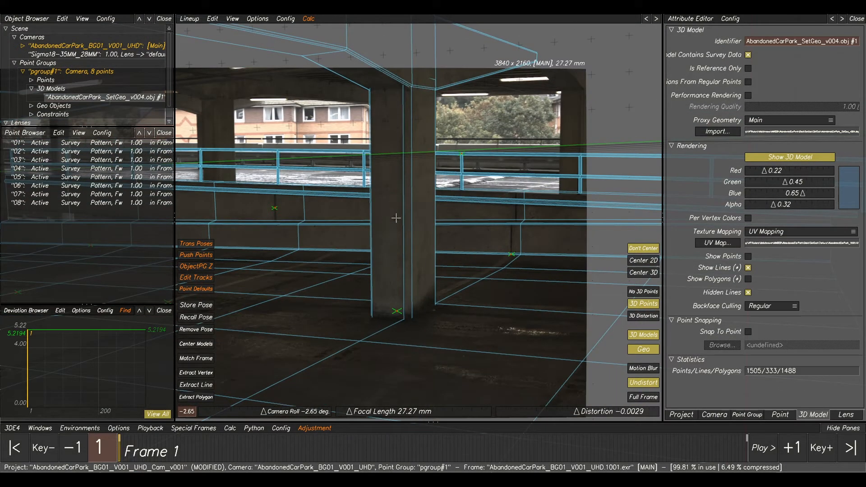
pyautogui.moveTo(396, 218); pyautogui.dragTo(547, 225, button='middle')
pyautogui.moveTo(328, 202); pyautogui.dragTo(450, 197, button='middle')
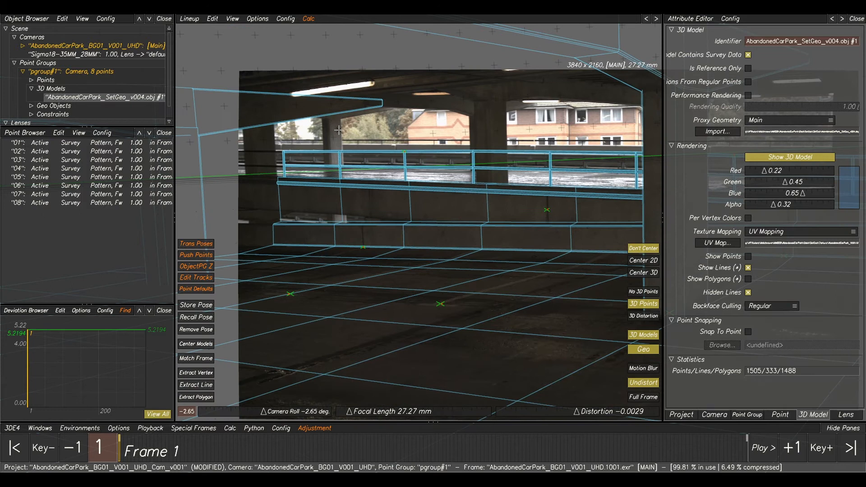
pyautogui.scroll(-3, 465, 249)
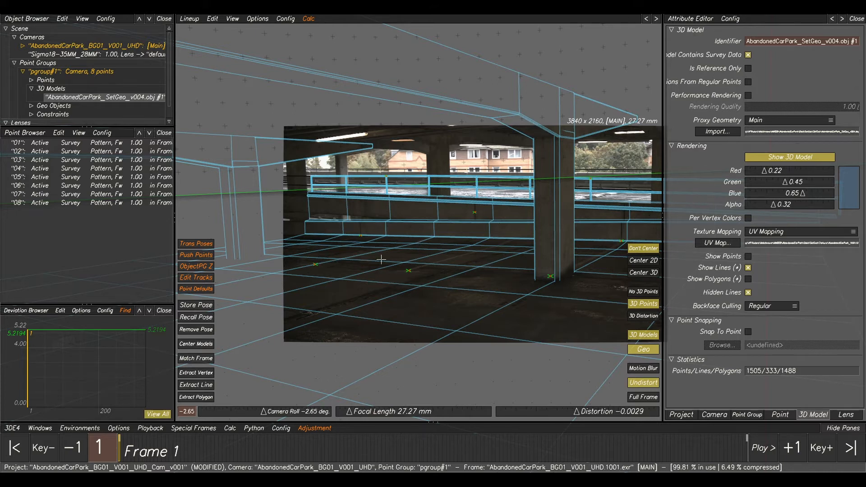
pyautogui.moveTo(584, 224); pyautogui.dragTo(550, 232, button='middle')
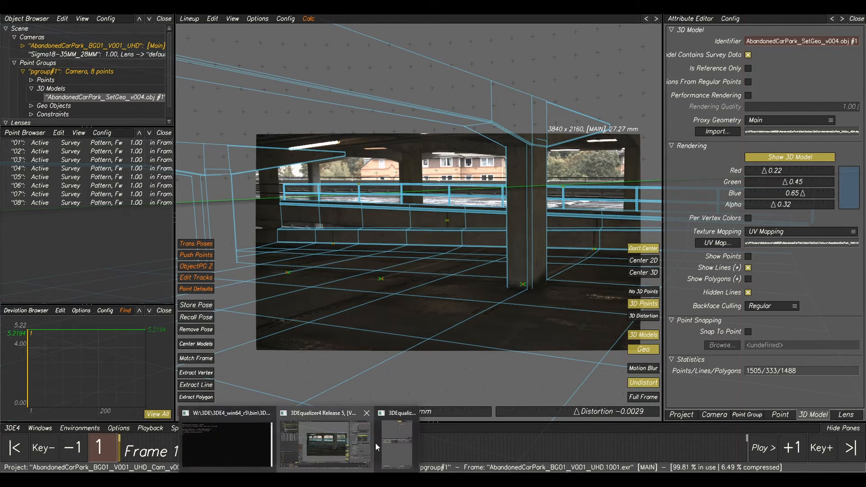
# Step: Clear the old Parameter Adjustment results, rerun the focal length adjustment and transfer the best parameters to the project
pyautogui.click(401, 433)
pyautogui.click(391, 167)
pyautogui.click(376, 393)
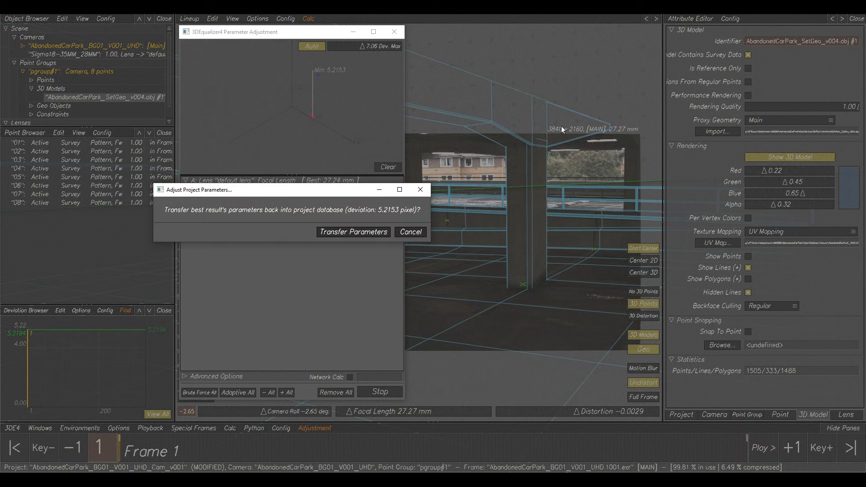
pyautogui.click(356, 232)
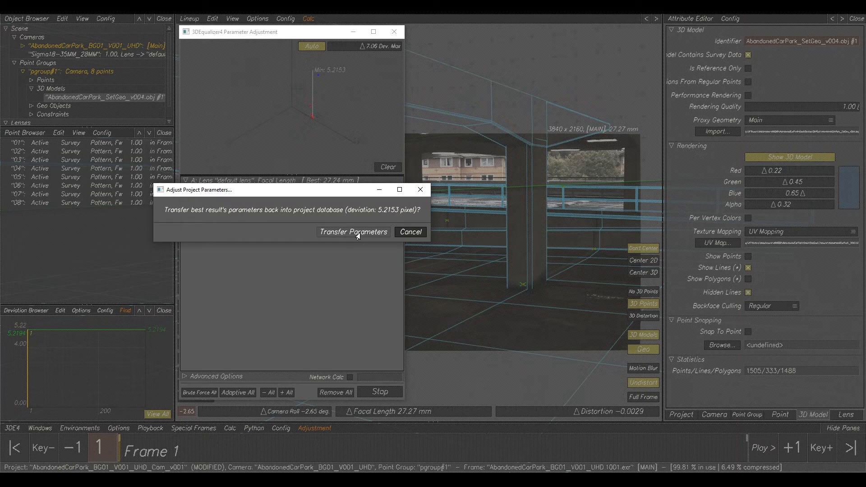
pyautogui.click(481, 256)
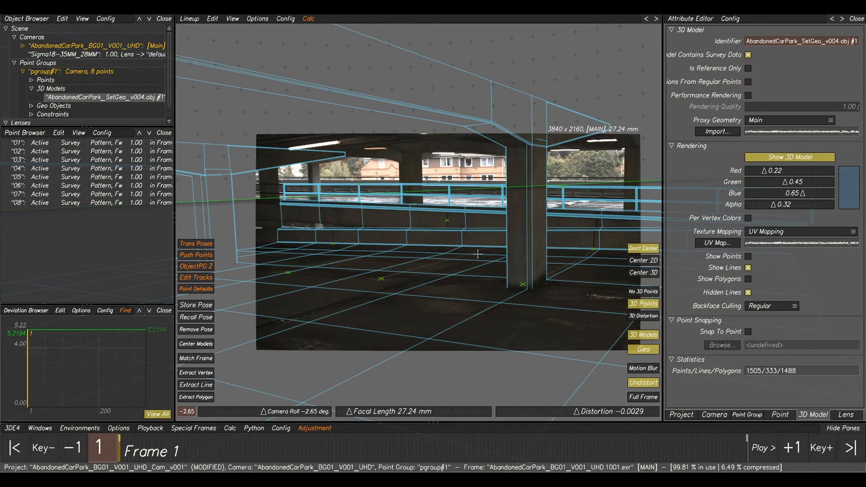
# Step: Recalculate the camera with the refined focal length, use the result and store the camera pose at frame 1
pyautogui.hotkey('alt', 'c')
pyautogui.click(561, 388)
pyautogui.click(188, 308)
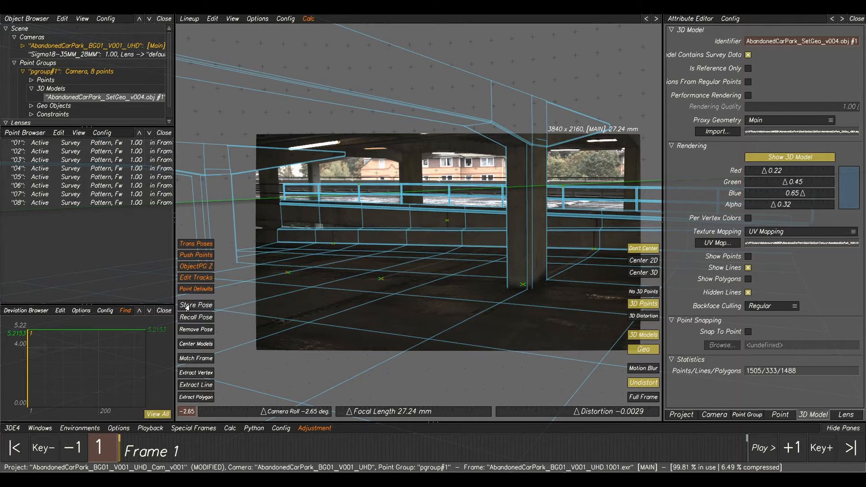
pyautogui.click(125, 448)
pyautogui.click(120, 450)
# Step: Select all points from 01 to 08 and start adding a new point set for them
pyautogui.click(78, 143)
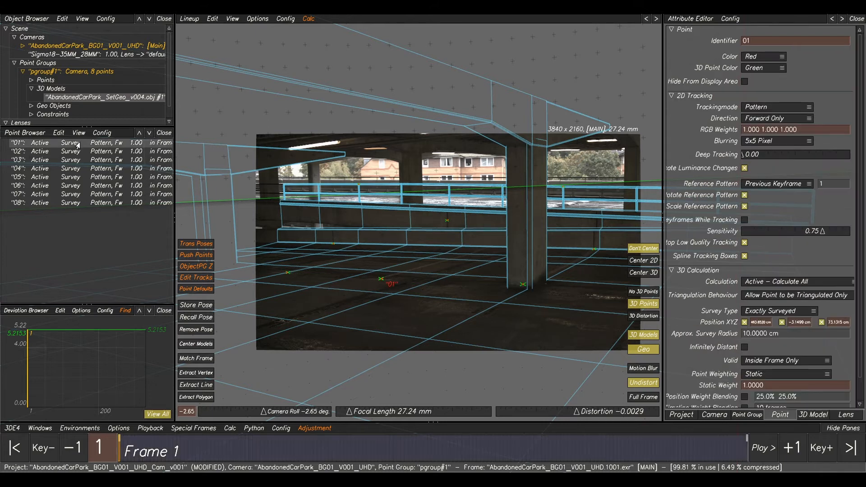
pyautogui.keyDown('shift'); pyautogui.click(80, 202); pyautogui.keyUp('shift')
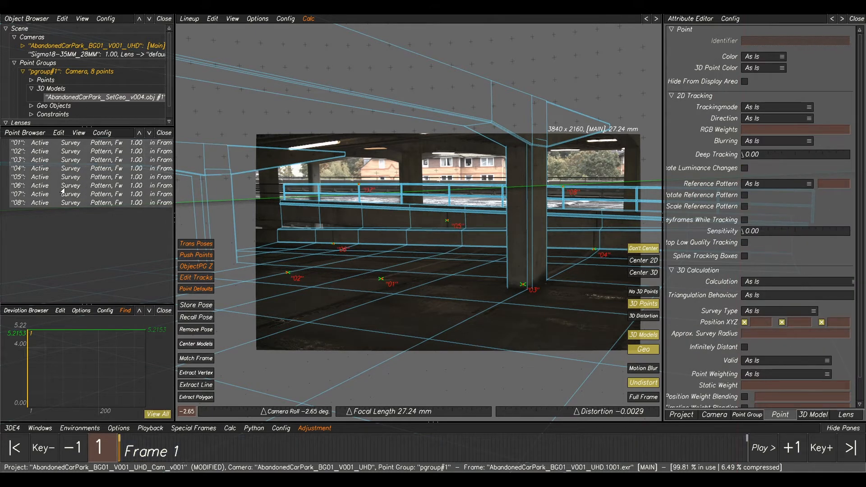
pyautogui.rightClick(79, 175)
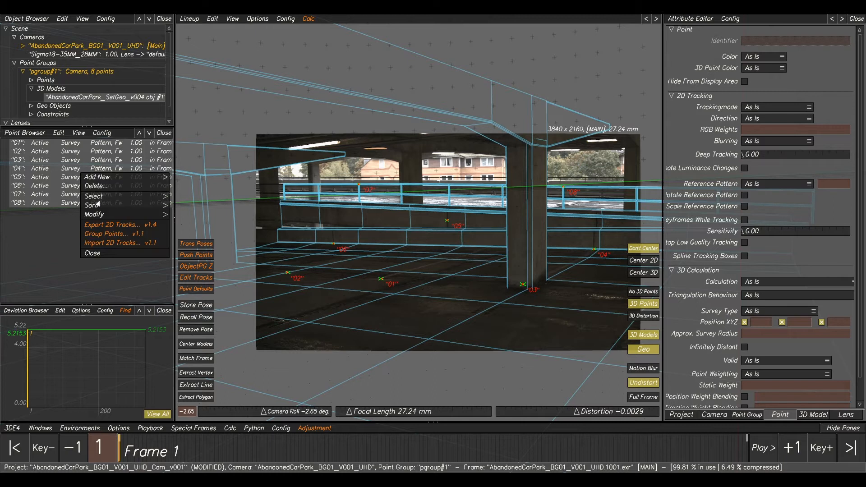
pyautogui.click(189, 180)
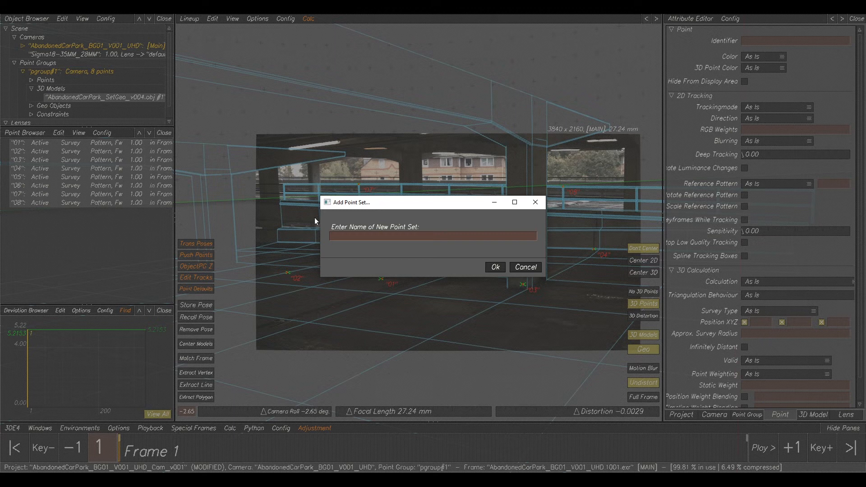
# Step: Create a point set named SF and move points 01 to 08 into it
pyautogui.click(345, 235)
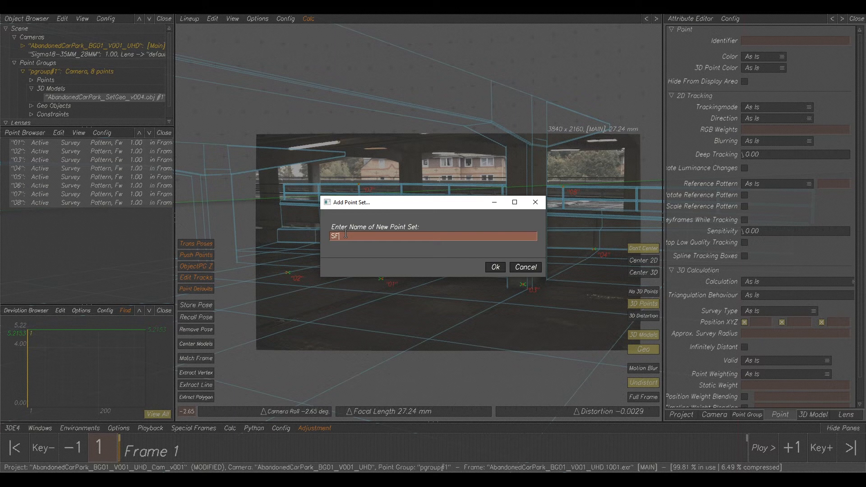
pyautogui.write('SF')
pyautogui.click(494, 267)
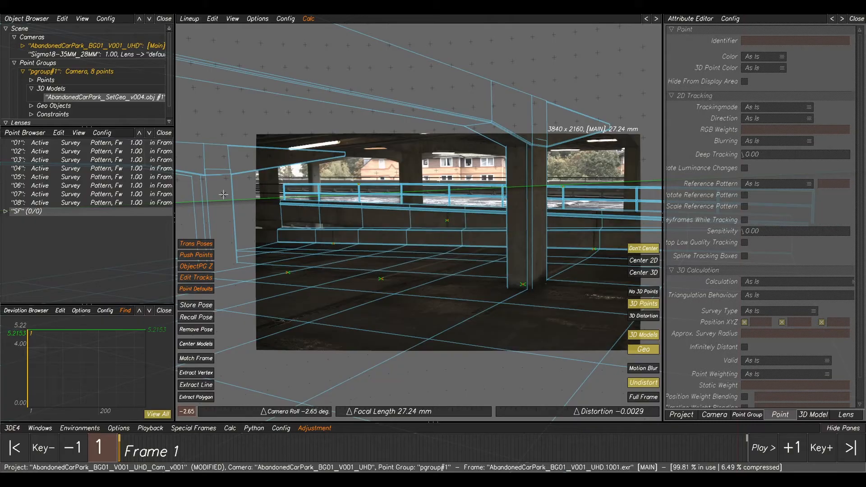
pyautogui.click(59, 143)
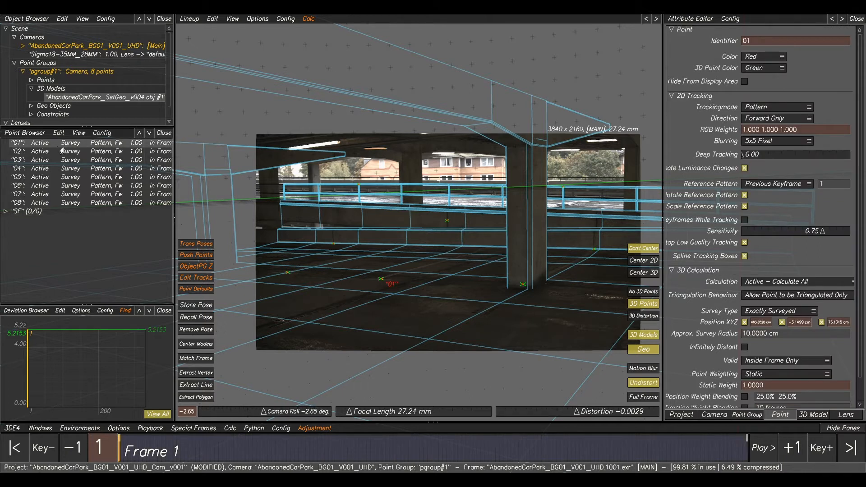
pyautogui.keyDown('shift'); pyautogui.click(68, 204); pyautogui.keyUp('shift')
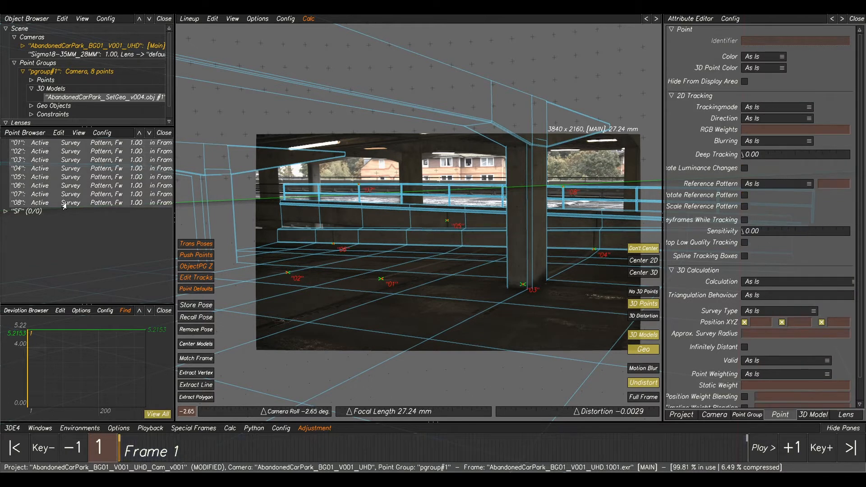
pyautogui.moveTo(41, 203); pyautogui.dragTo(34, 213)
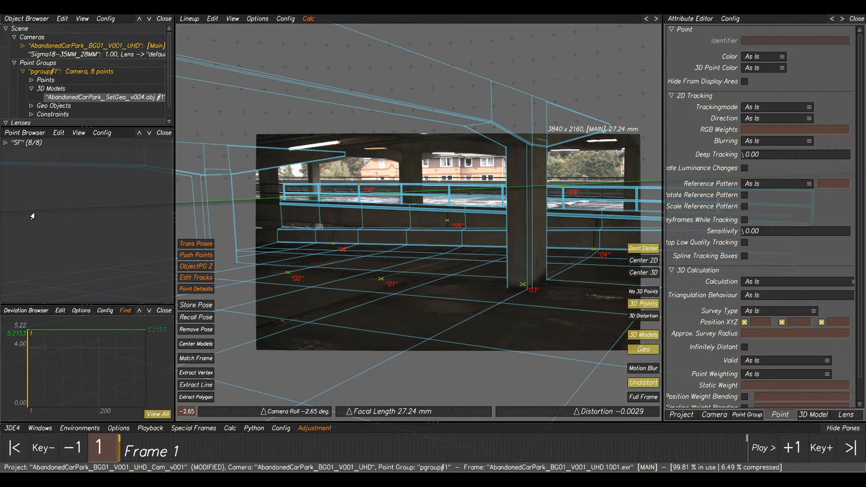
# Step: Set the calculation of all eight survey points in the SF set to Disabled
pyautogui.click(5, 143)
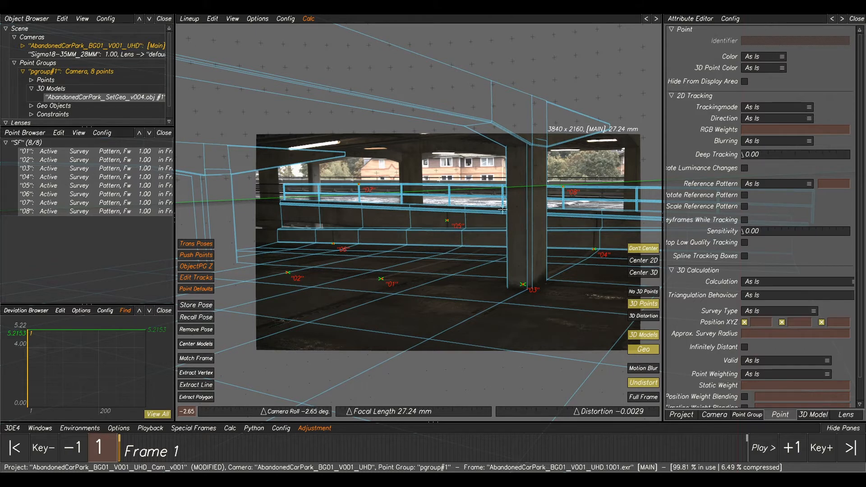
pyautogui.rightClick(76, 178)
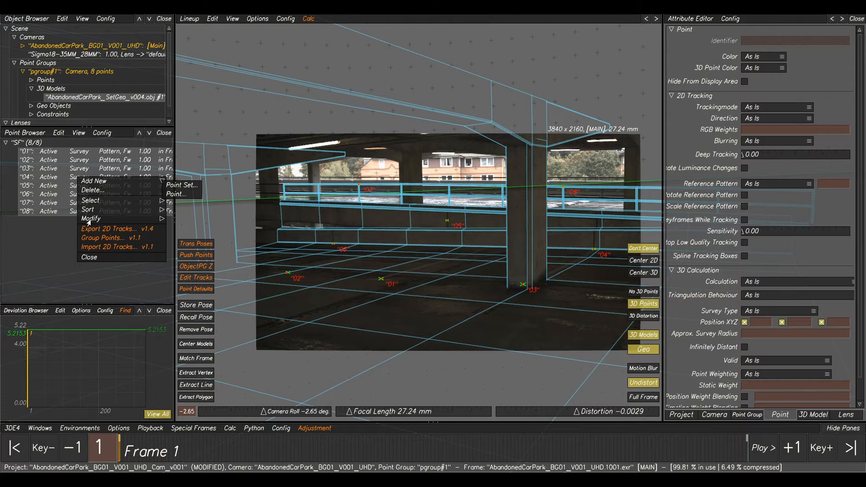
pyautogui.moveTo(92, 221)
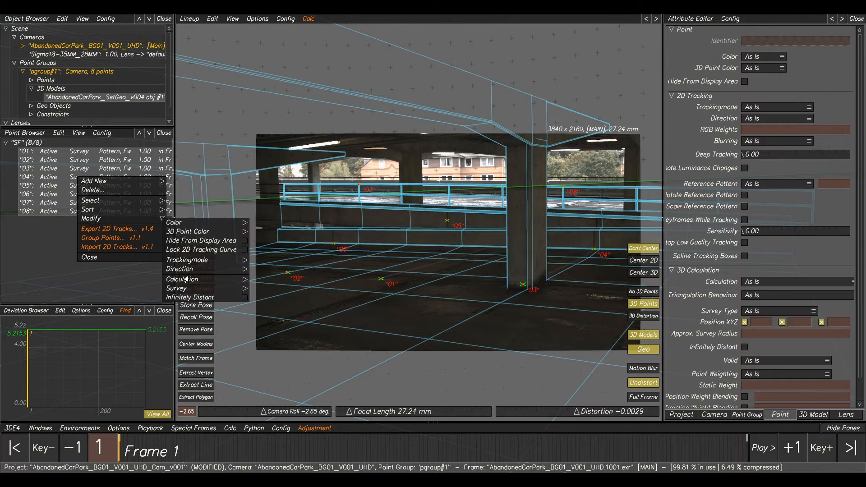
pyautogui.moveTo(184, 283)
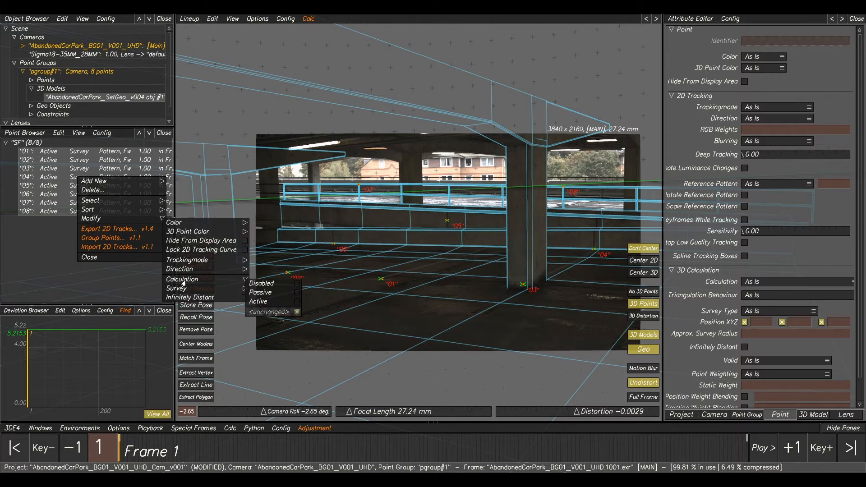
pyautogui.click(259, 284)
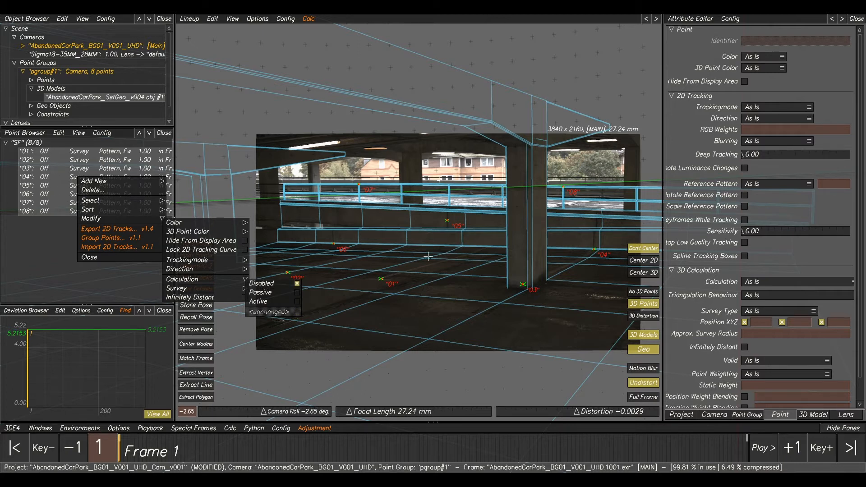
# Step: Hide the selected survey points and collapse the SF point set
pyautogui.click(79, 133)
pyautogui.click(88, 155)
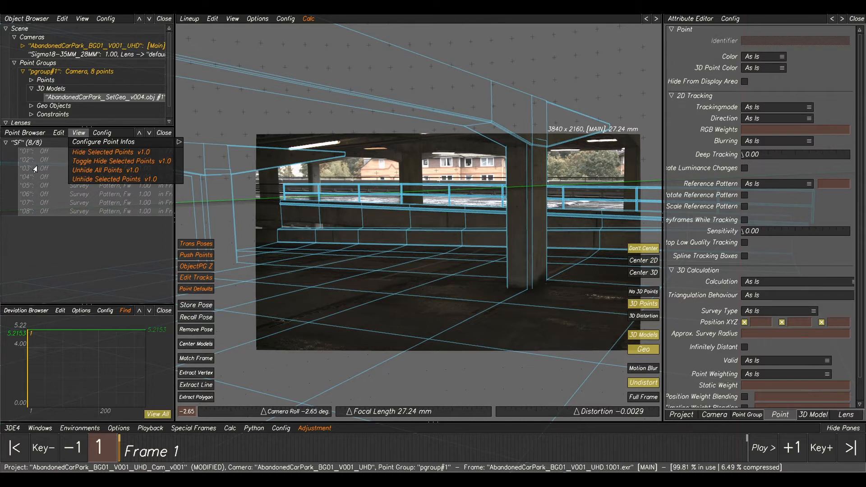
pyautogui.click(5, 143)
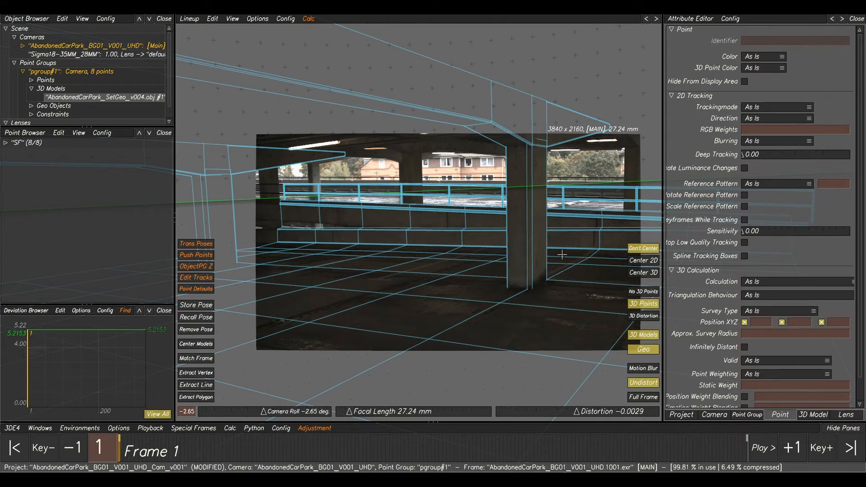
# Step: Switch to Manual Tracking and turn off the FOV display
pyautogui.press('F2')
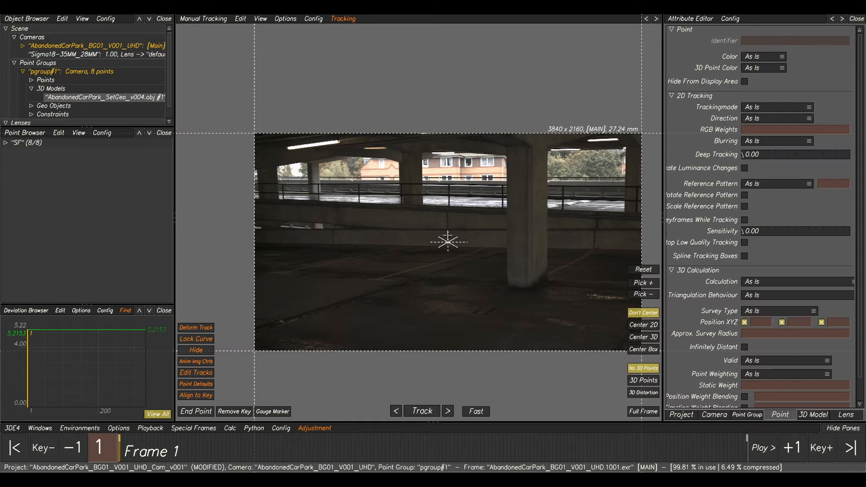
pyautogui.click(262, 20)
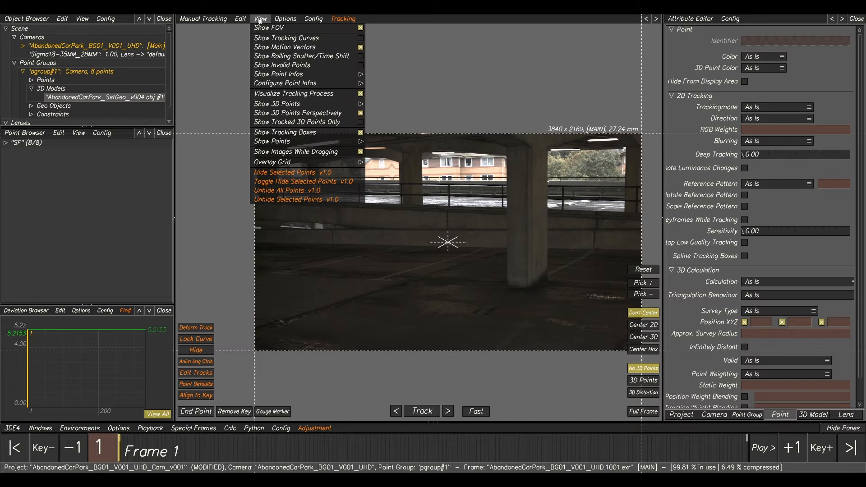
pyautogui.click(266, 28)
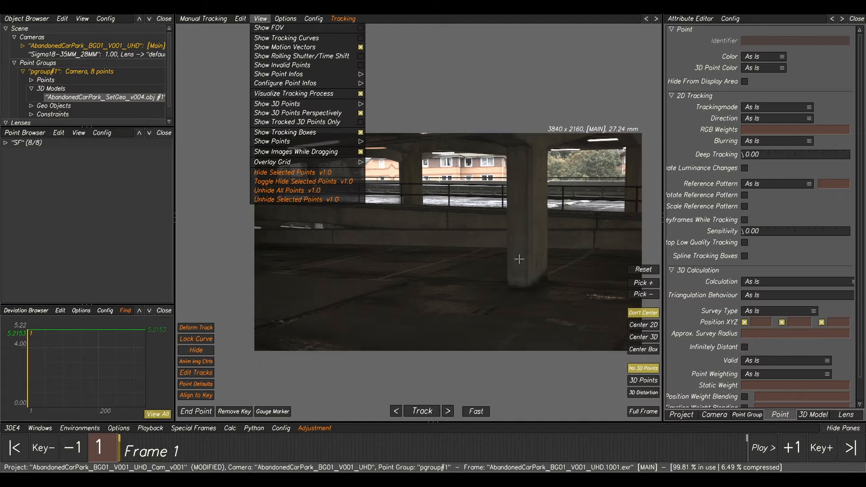
# Step: Place a new tracking point on frame 1 at the near end of the painted parking line in the middle of the floor
pyautogui.moveTo(426, 279); pyautogui.dragTo(416, 249, button='middle')
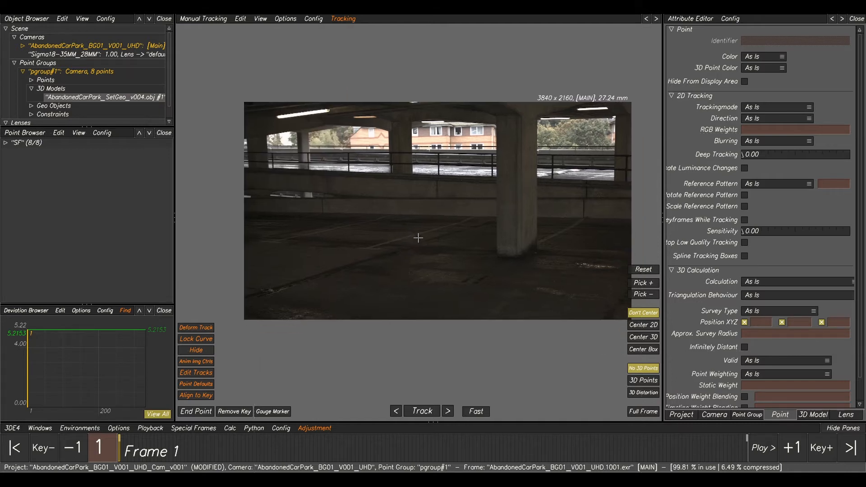
pyautogui.scroll(3, 363, 250)
pyautogui.scroll(3, 381, 269)
pyautogui.scroll(-4, 424, 248)
pyautogui.moveTo(499, 199); pyautogui.dragTo(425, 244, button='middle')
pyautogui.scroll(-3, 402, 279)
pyautogui.moveTo(402, 278); pyautogui.dragTo(416, 250, button='middle')
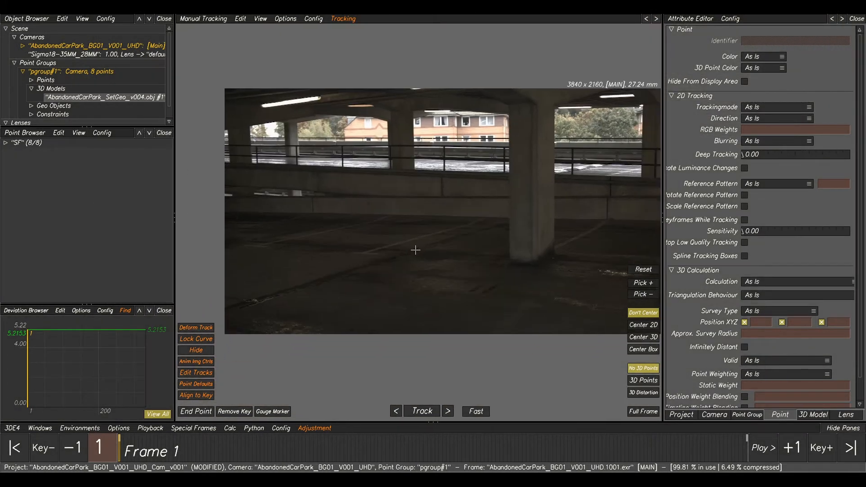
pyautogui.scroll(6, 365, 261)
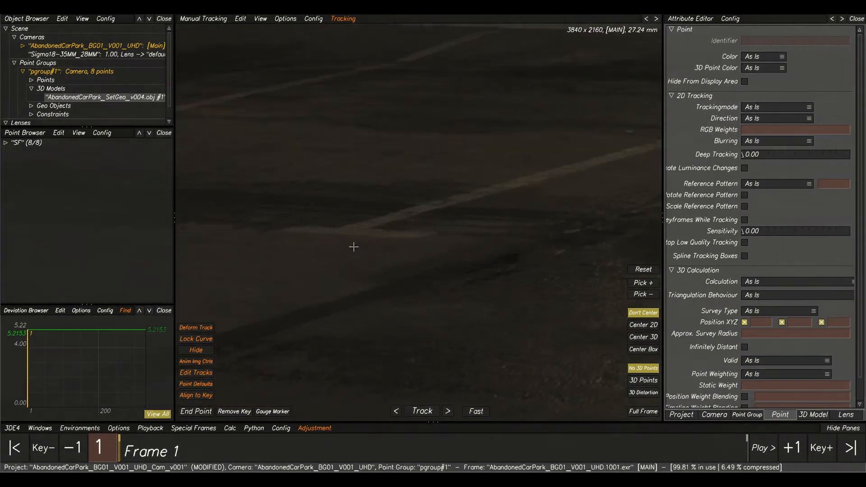
pyautogui.keyDown('ctrl'); pyautogui.click(372, 229); pyautogui.keyUp('ctrl')
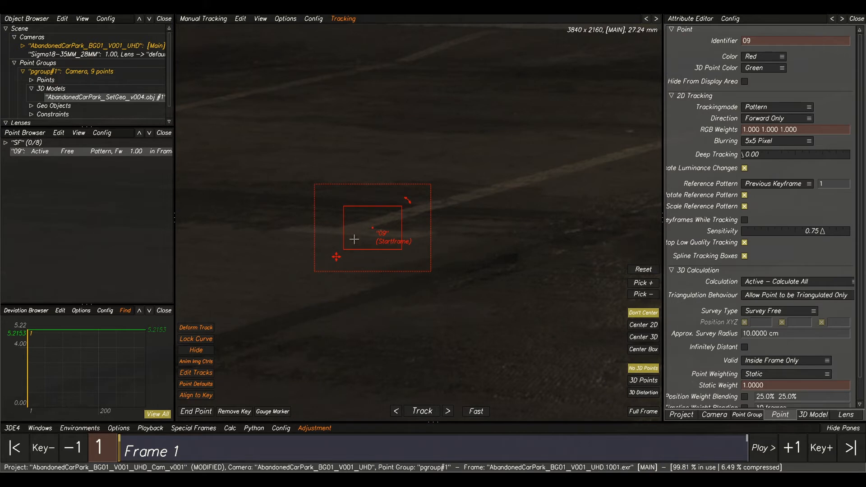
# Step: Apply the gauge marker to point 09 and track it forward to frame 332 with the view set to Center 2D
pyautogui.scroll(-2, 354, 239)
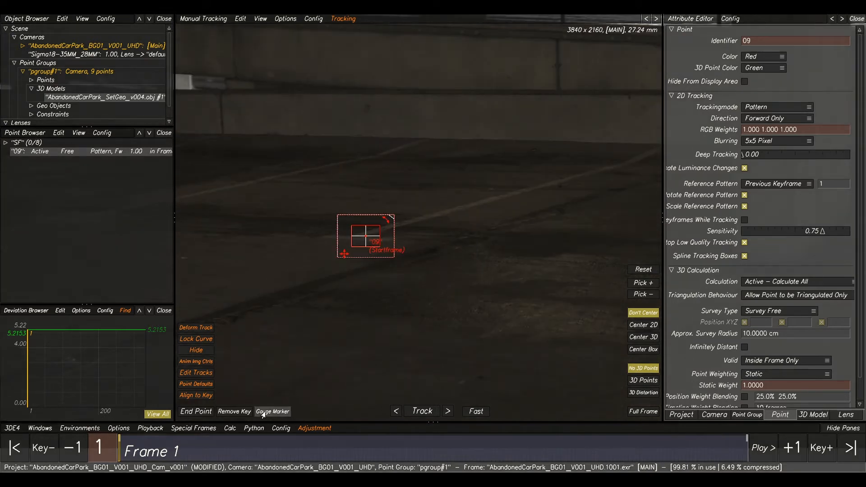
pyautogui.click(424, 412)
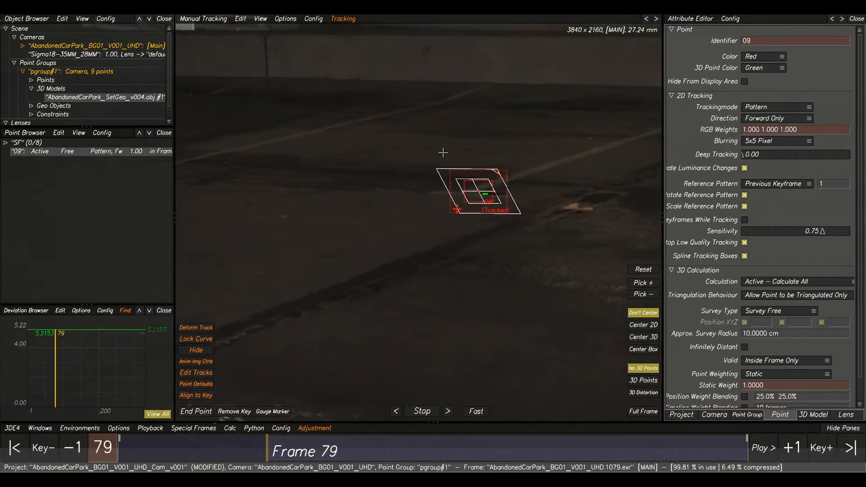
pyautogui.click(643, 325)
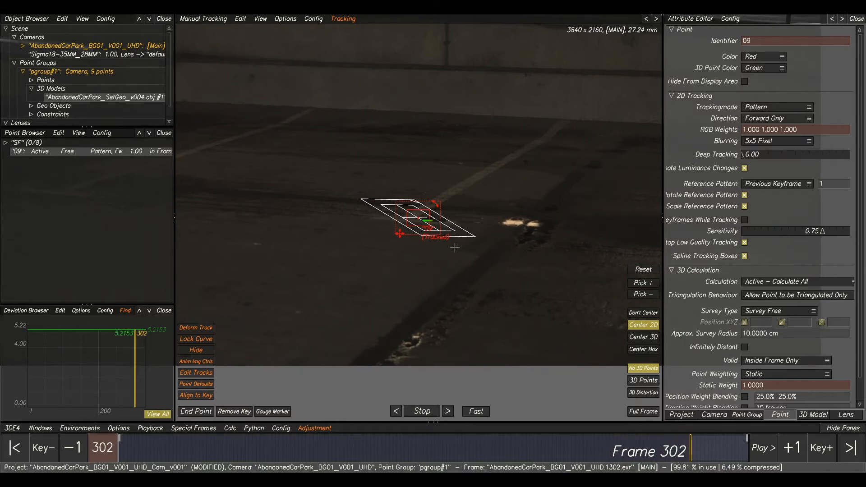
pyautogui.scroll(-4, 454, 247)
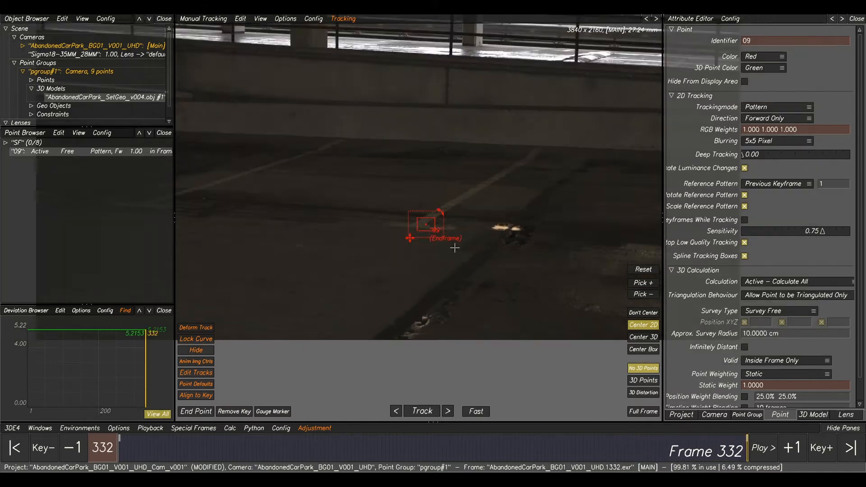
# Step: Place a new tracking point on frame 332 at the near end of the parking line left of point 09
pyautogui.moveTo(650, 448); pyautogui.dragTo(820, 450)
pyautogui.moveTo(309, 208); pyautogui.dragTo(409, 207, button='middle')
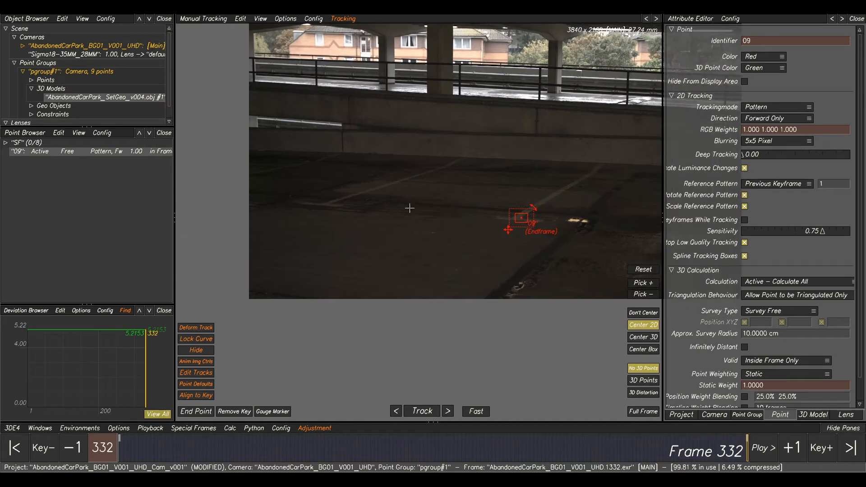
pyautogui.click(401, 207)
pyautogui.scroll(4, 346, 205)
pyautogui.scroll(3, 356, 207)
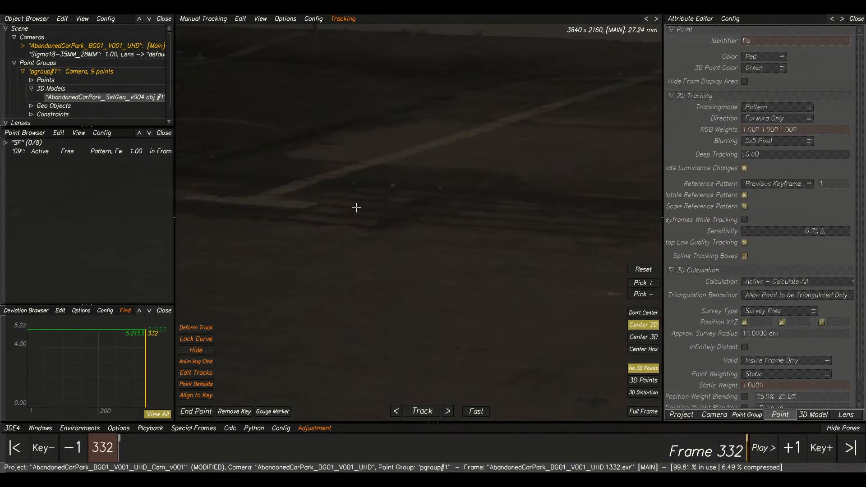
pyautogui.keyDown('ctrl'); pyautogui.click(267, 199); pyautogui.keyUp('ctrl')
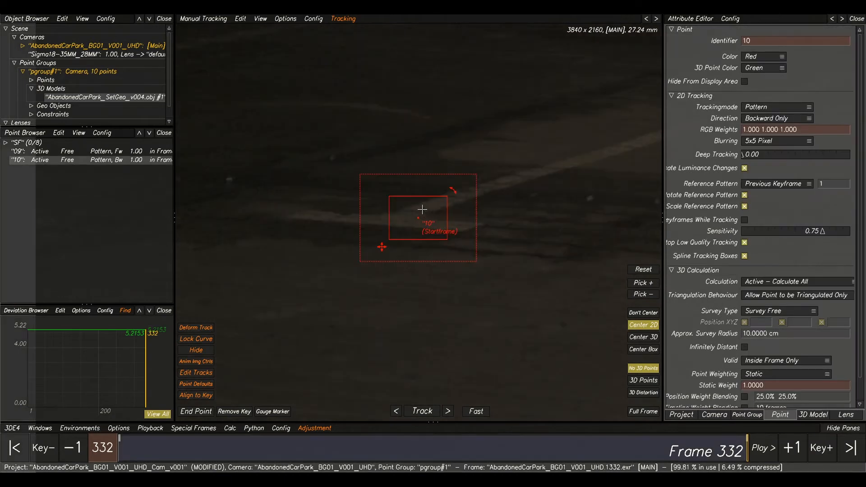
# Step: Enlarge point 10's search and pattern boxes, apply the gauge marker and track the point backward
pyautogui.moveTo(460, 185); pyautogui.dragTo(488, 169)
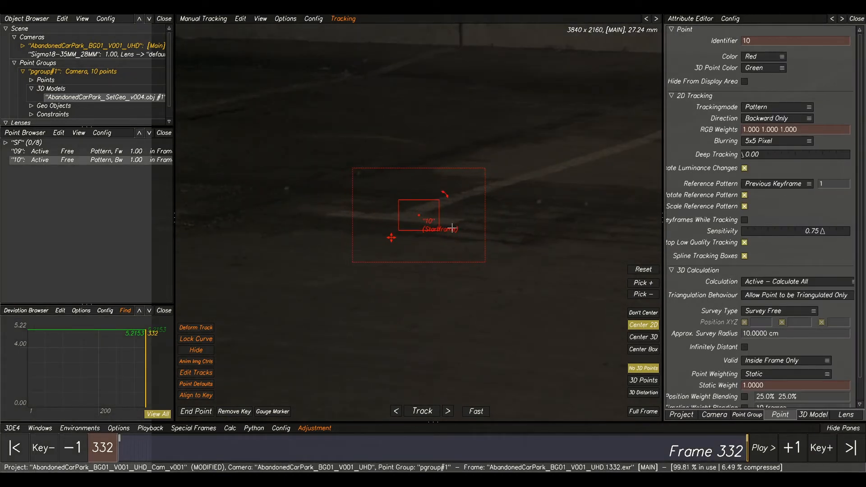
pyautogui.moveTo(440, 230); pyautogui.dragTo(448, 235)
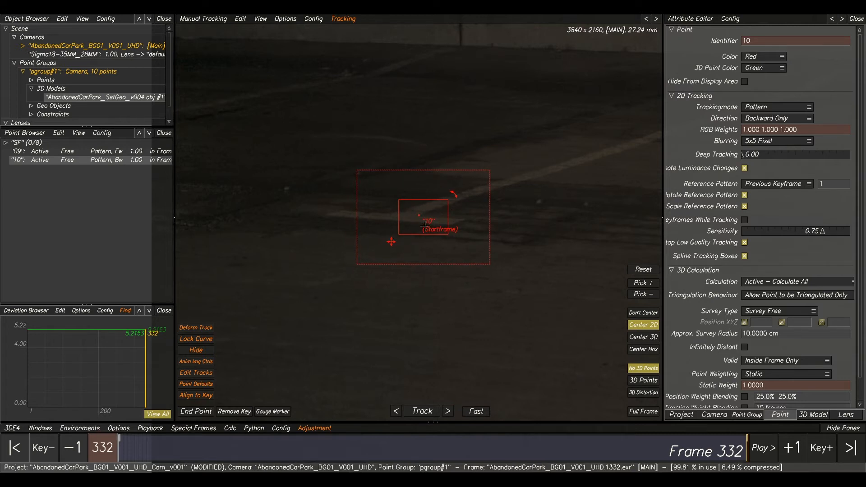
pyautogui.click(280, 411)
pyautogui.click(422, 411)
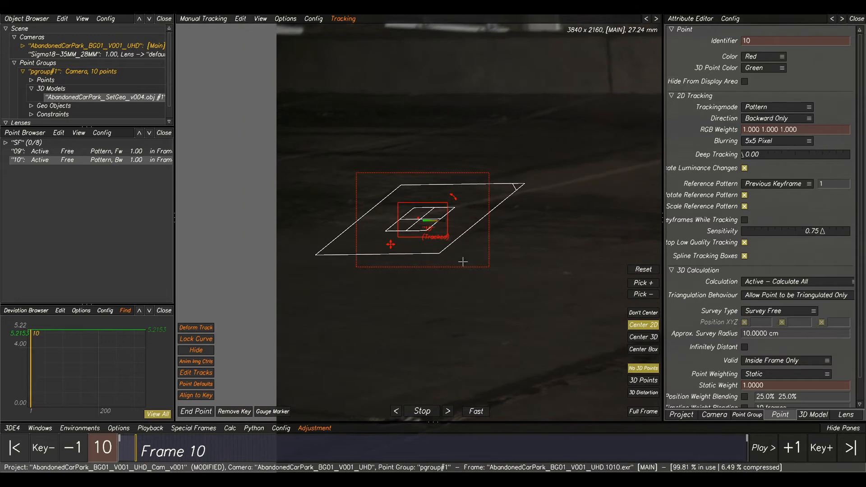
# Step: Add a keyframe to point 10 at frame 45 by enlarging its pattern box, reapply the gauge marker and retrack it backward
pyautogui.moveTo(162, 449); pyautogui.dragTo(206, 460)
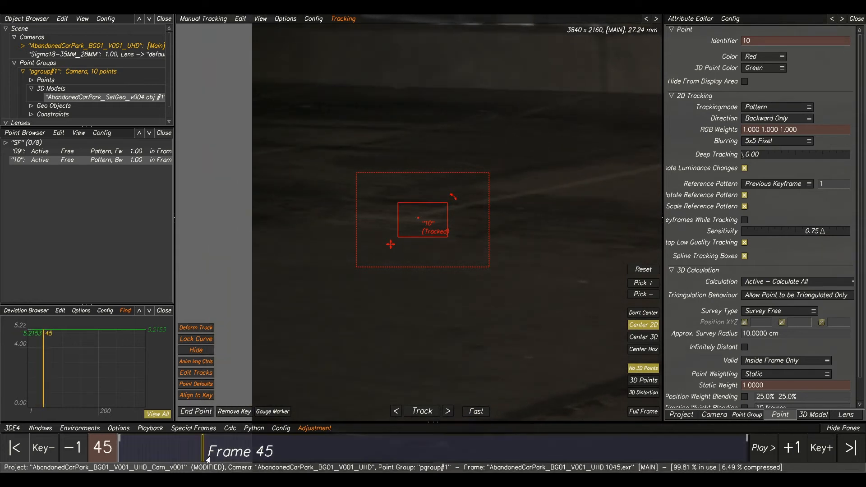
pyautogui.moveTo(403, 204); pyautogui.dragTo(397, 201)
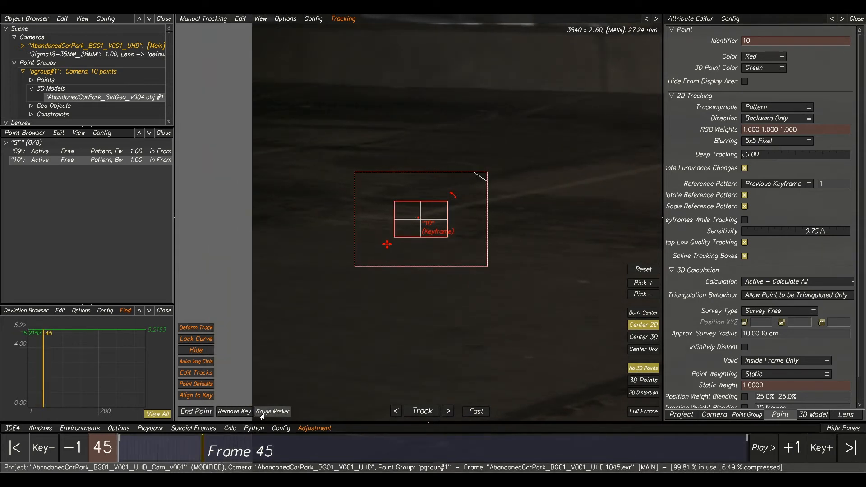
pyautogui.click(420, 411)
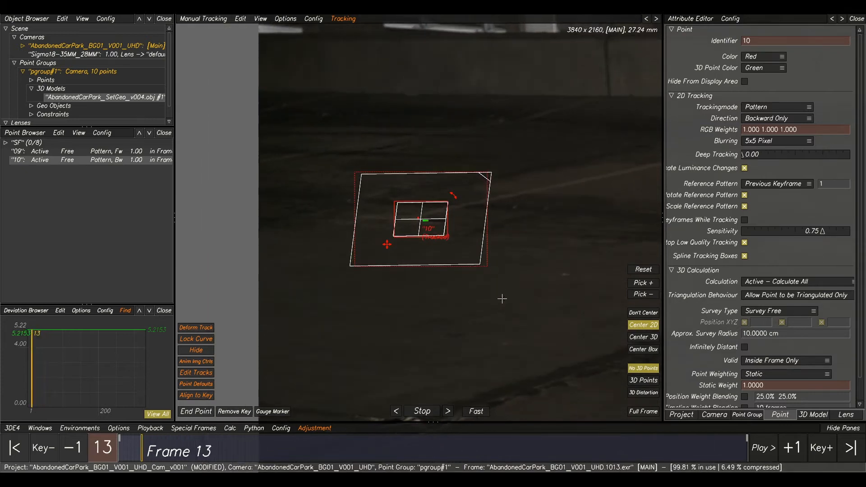
# Step: Place a tracking point on frame 1 where the back wall's vertical seam meets the horizontal ledge, apply the gauge marker and track it forward
pyautogui.scroll(-5, 520, 309)
pyautogui.moveTo(585, 265); pyautogui.dragTo(416, 234, button='middle')
pyautogui.click(485, 257)
pyautogui.scroll(8, 433, 251)
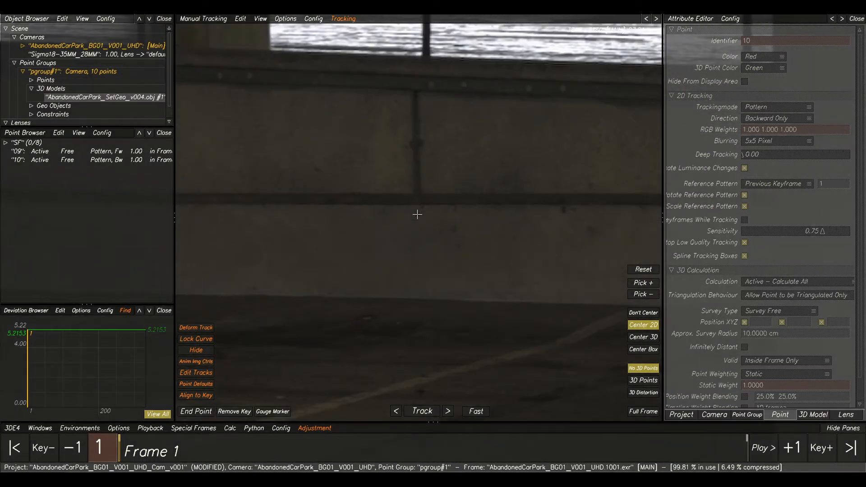
pyautogui.keyDown('ctrl'); pyautogui.click(417, 198); pyautogui.keyUp('ctrl')
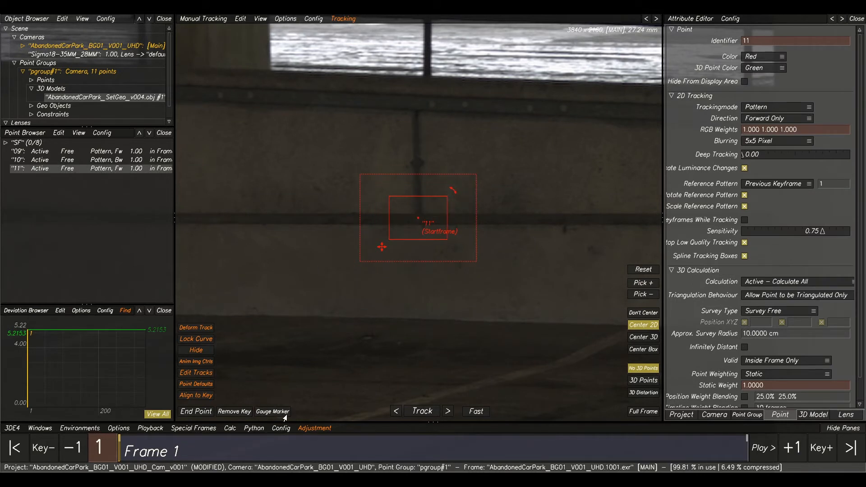
pyautogui.click(421, 411)
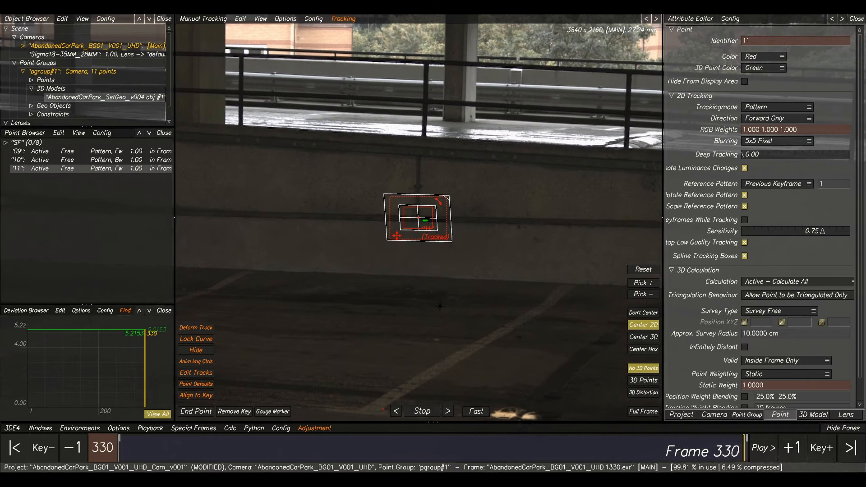
# Step: Play back the sequence at full frame to check point 11's track, and deselect the point
pyautogui.click(643, 412)
pyautogui.press('space')
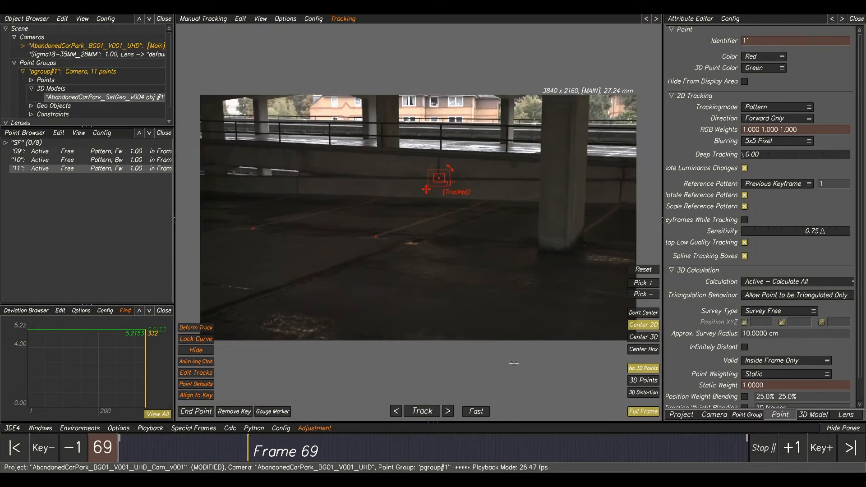
pyautogui.press('space')
pyautogui.click(384, 234)
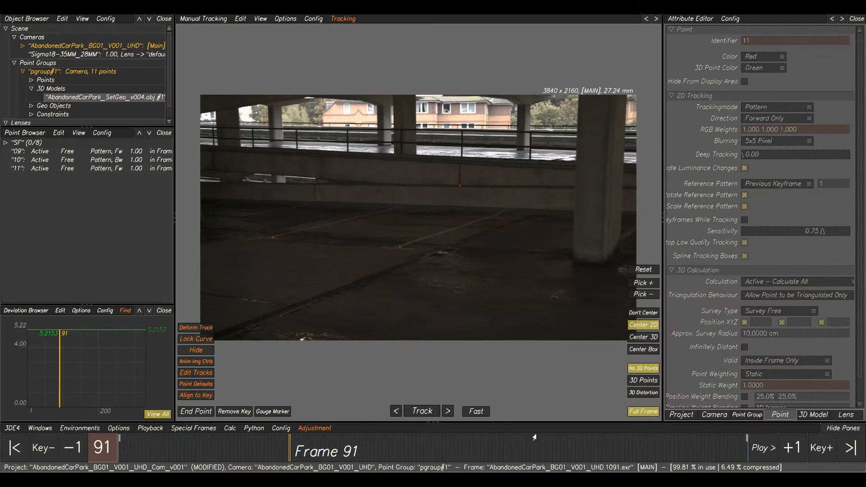
# Step: Compare the back wall, pillar base and floor on the first and last frames to find another trackable feature
pyautogui.moveTo(316, 447); pyautogui.dragTo(95, 441)
pyautogui.scroll(6, 319, 186)
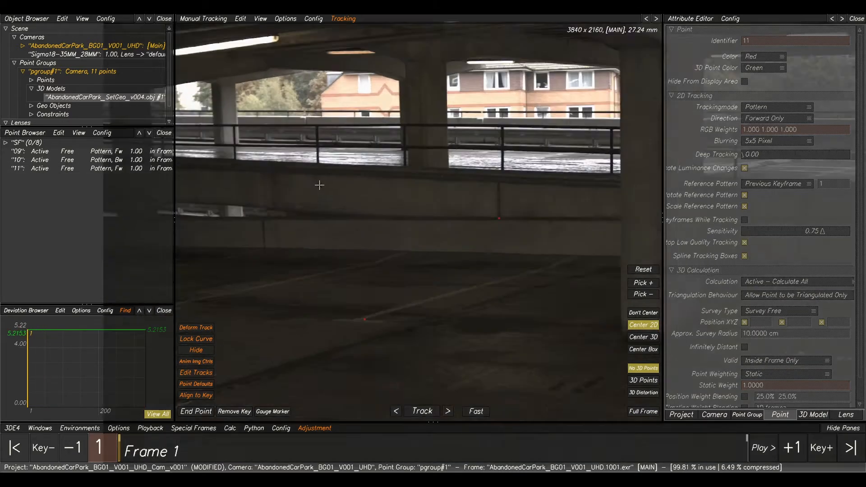
pyautogui.moveTo(296, 243); pyautogui.dragTo(370, 226, button='middle')
pyautogui.scroll(-3, 327, 221)
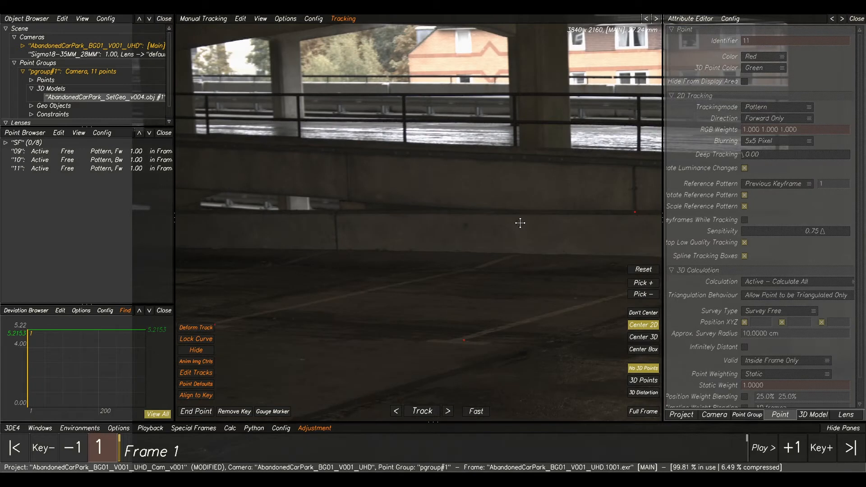
pyautogui.moveTo(559, 222); pyautogui.dragTo(412, 217, button='middle')
pyautogui.moveTo(505, 261); pyautogui.dragTo(450, 215, button='middle')
pyautogui.scroll(4, 467, 241)
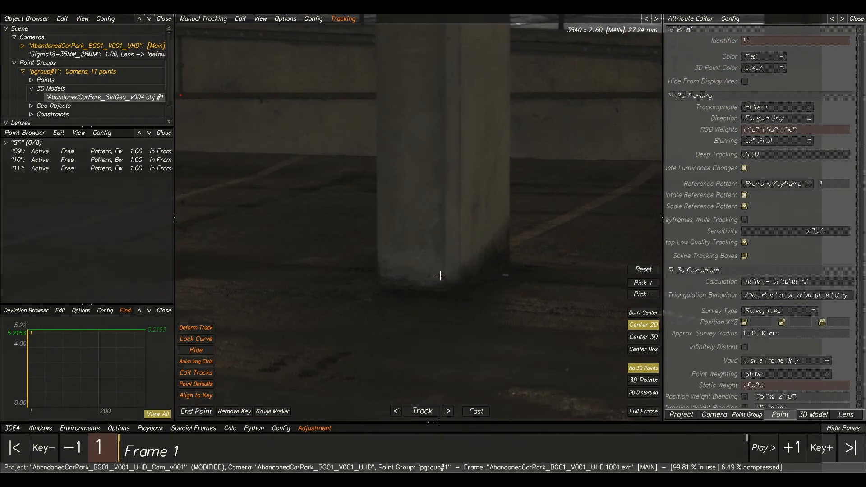
pyautogui.scroll(-5, 423, 276)
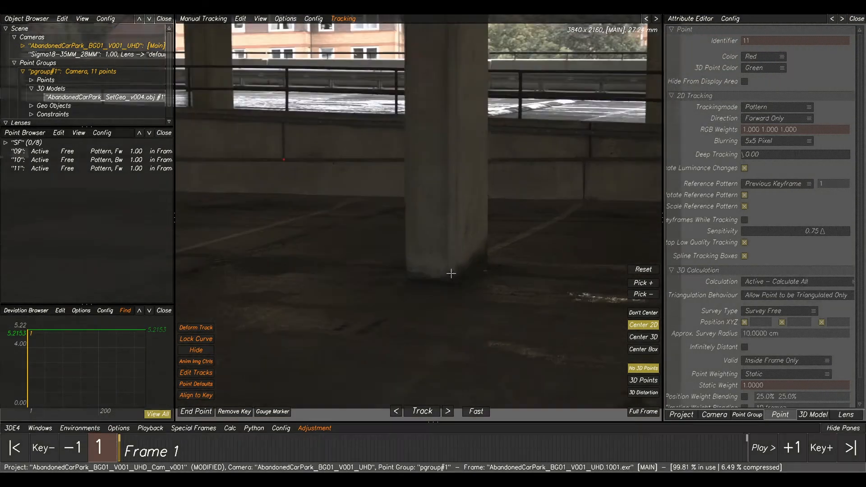
pyautogui.moveTo(122, 451); pyautogui.dragTo(751, 447)
pyautogui.moveTo(553, 331); pyautogui.dragTo(633, 313, button='middle')
pyautogui.scroll(-3, 350, 280)
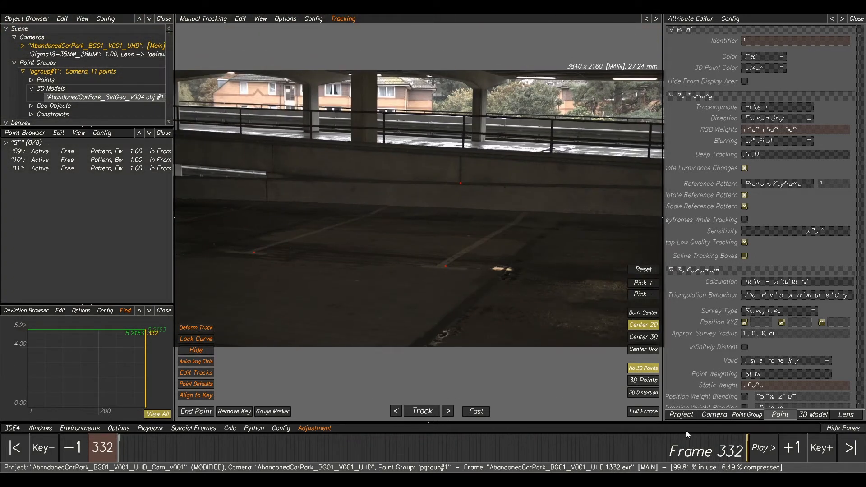
pyautogui.moveTo(684, 439); pyautogui.dragTo(237, 449)
pyautogui.moveTo(228, 399); pyautogui.dragTo(51, 389)
# Step: Place a tracking point on frame 1 where the vertical wall seam left of point 11 meets the floor, and track it forward
pyautogui.moveTo(251, 168); pyautogui.dragTo(345, 165, button='right')
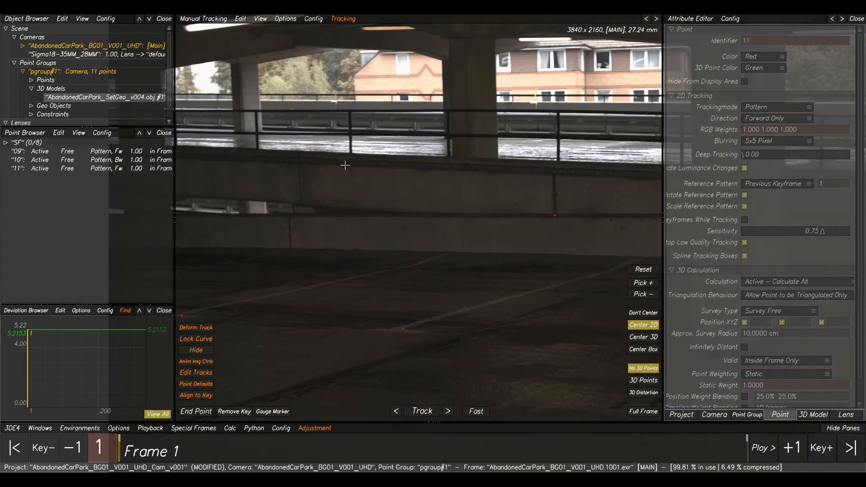
pyautogui.scroll(6, 350, 164)
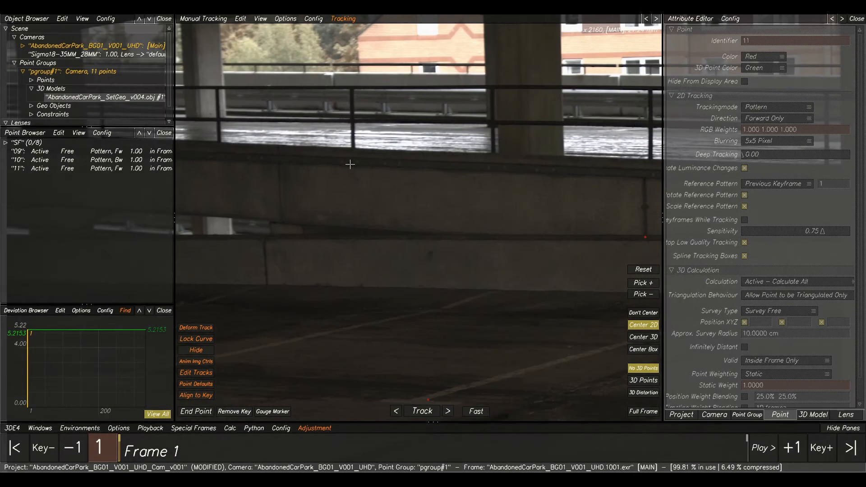
pyautogui.moveTo(296, 246); pyautogui.dragTo(387, 202, button='middle')
pyautogui.scroll(-5, 387, 202)
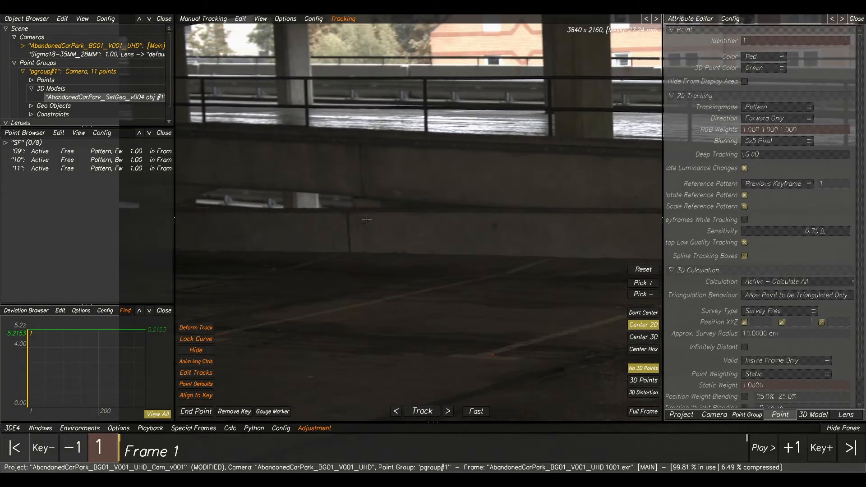
pyautogui.scroll(7, 348, 253)
pyautogui.keyDown('ctrl'); pyautogui.click(345, 255); pyautogui.keyUp('ctrl')
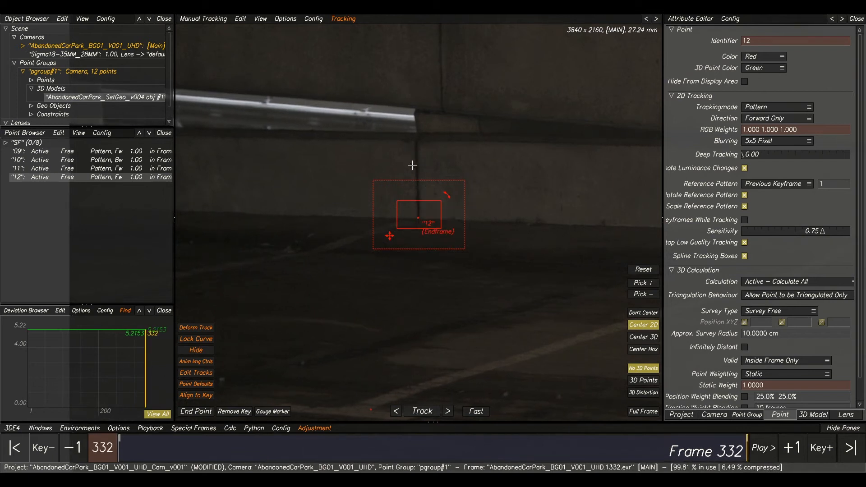
# Step: Place a tracking point on frame 332 at the small light floor mark right of the parking lines, and track it backward
pyautogui.scroll(-9, 444, 243)
pyautogui.moveTo(435, 239); pyautogui.dragTo(209, 215, button='middle')
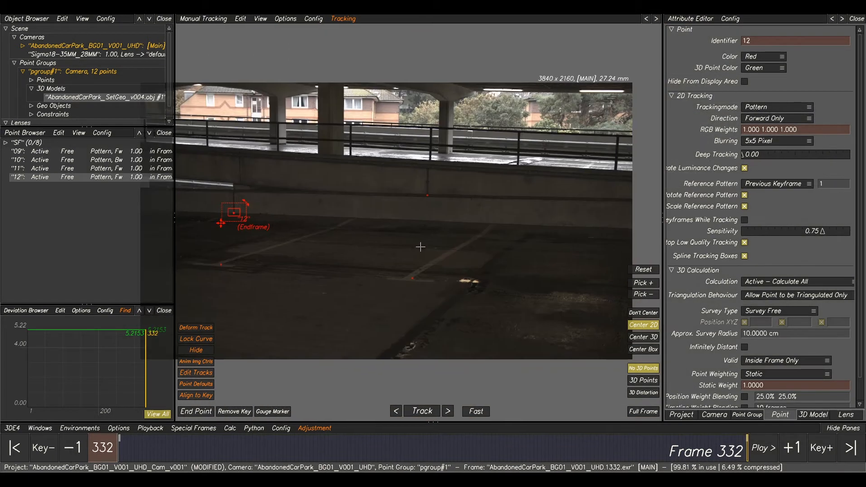
pyautogui.moveTo(746, 449); pyautogui.dragTo(278, 449)
pyautogui.moveTo(396, 447); pyautogui.dragTo(751, 446)
pyautogui.moveTo(441, 212); pyautogui.dragTo(216, 205, button='middle')
pyautogui.click(565, 228)
pyautogui.scroll(10, 543, 234)
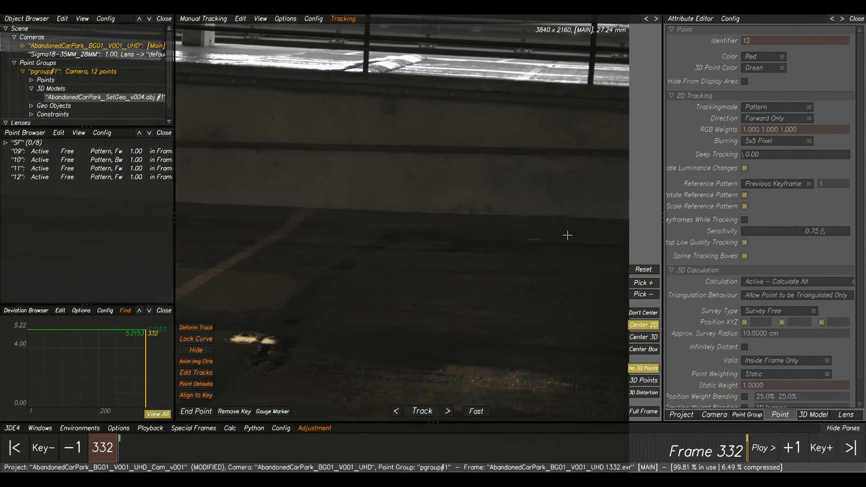
pyautogui.keyDown('ctrl'); pyautogui.click(527, 240); pyautogui.keyUp('ctrl')
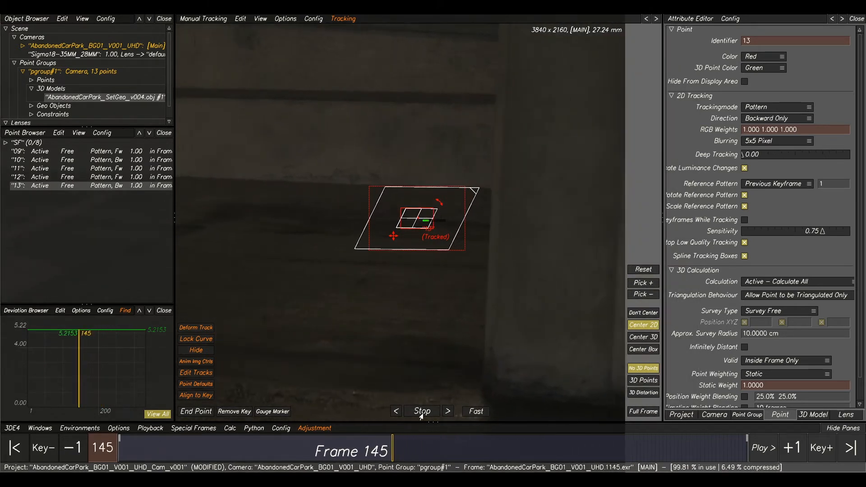
# Step: Stop the backward tracking of point 13 and set its end point at frame 116
pyautogui.click(422, 411)
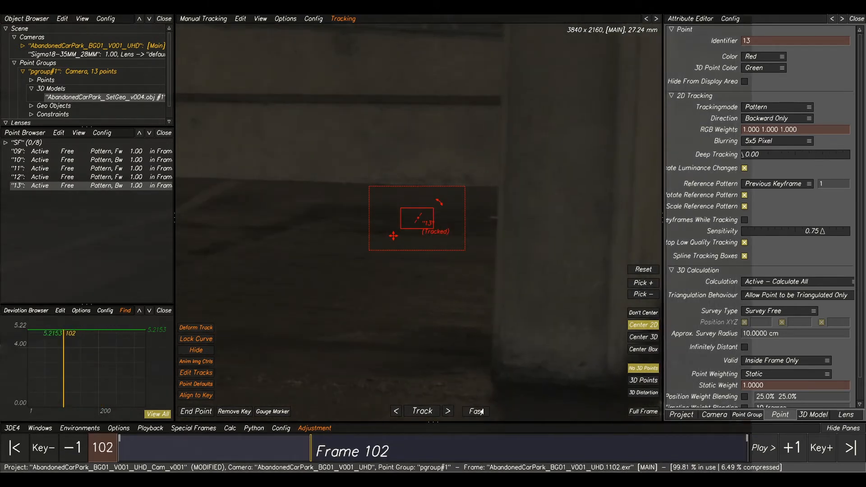
pyautogui.moveTo(308, 449); pyautogui.dragTo(337, 451)
pyautogui.click(197, 412)
# Step: Place a tracking point on frame 1 where the wall seam right of the pillar meets the floor, and track it forward
pyautogui.scroll(-5, 468, 368)
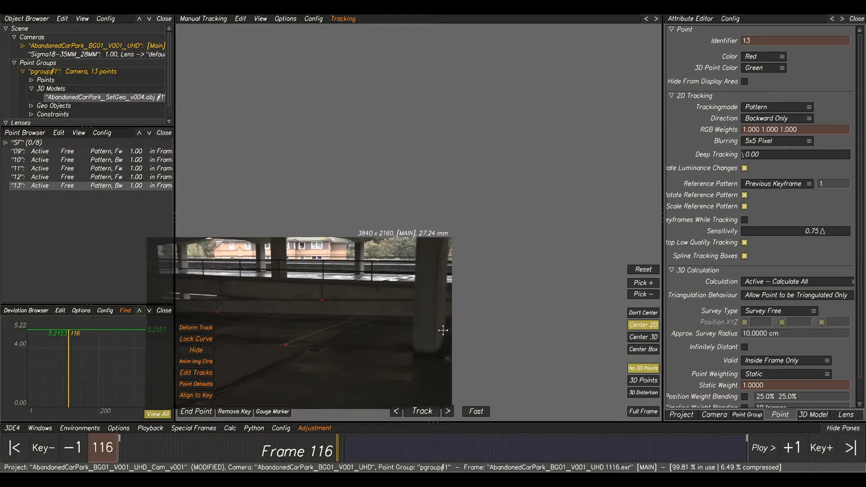
pyautogui.moveTo(412, 453); pyautogui.dragTo(25, 444)
pyautogui.moveTo(314, 194); pyautogui.dragTo(390, 183, button='middle')
pyautogui.click(370, 239)
pyautogui.scroll(8, 460, 215)
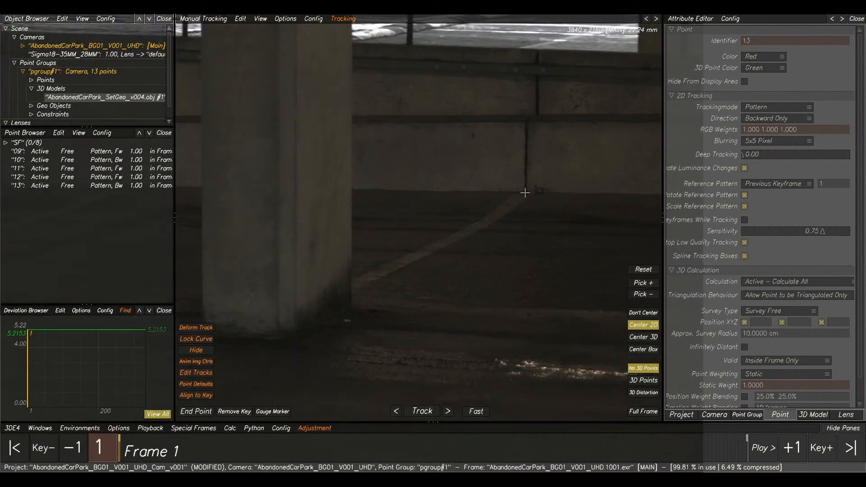
pyautogui.keyDown('ctrl'); pyautogui.click(524, 192); pyautogui.keyUp('ctrl')
pyautogui.click(425, 415)
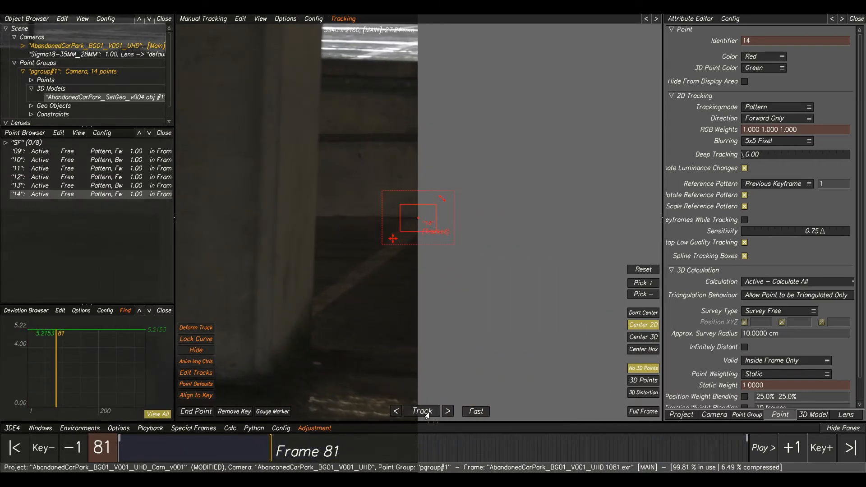
# Step: Step back through the frames and set point 14's end point at frame 71
pyautogui.press('Left')
pyautogui.press('Left')
pyautogui.press('Left')
pyautogui.press('Left')
pyautogui.press('Left')
pyautogui.press('Left')
pyautogui.press('Left')
pyautogui.press('Left')
pyautogui.press('Left')
pyautogui.press('Left')
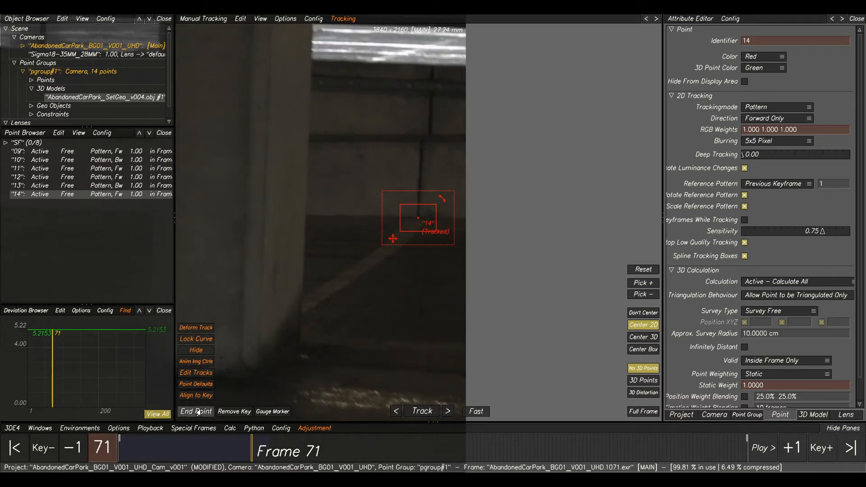
pyautogui.press('Right')
pyautogui.press('Right')
# Step: Place a tracking point on frame 1 at the base of the railing post above point 11, and track it forward
pyautogui.scroll(-5, 381, 328)
pyautogui.moveTo(388, 320); pyautogui.dragTo(538, 250, button='middle')
pyautogui.moveTo(262, 450); pyautogui.dragTo(120, 450)
pyautogui.scroll(5, 414, 181)
pyautogui.click(414, 182)
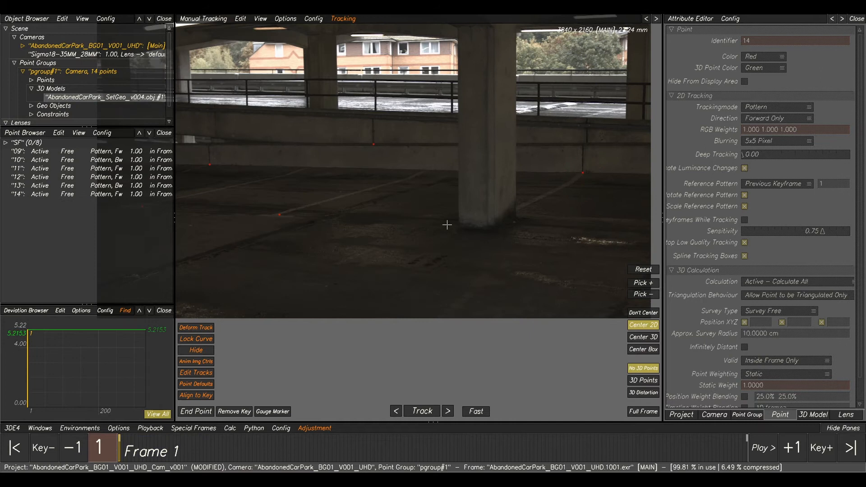
pyautogui.scroll(4, 457, 227)
pyautogui.moveTo(364, 227); pyautogui.dragTo(510, 215, button='middle')
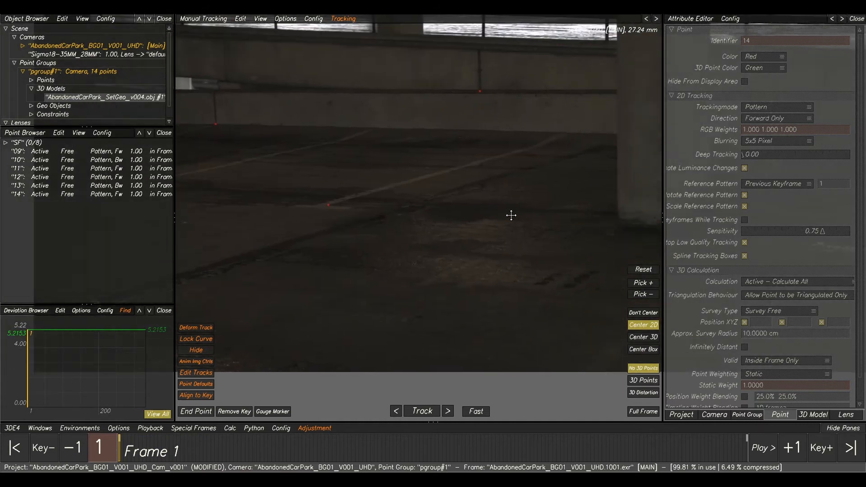
pyautogui.scroll(-1, 507, 217)
pyautogui.scroll(-4, 578, 243)
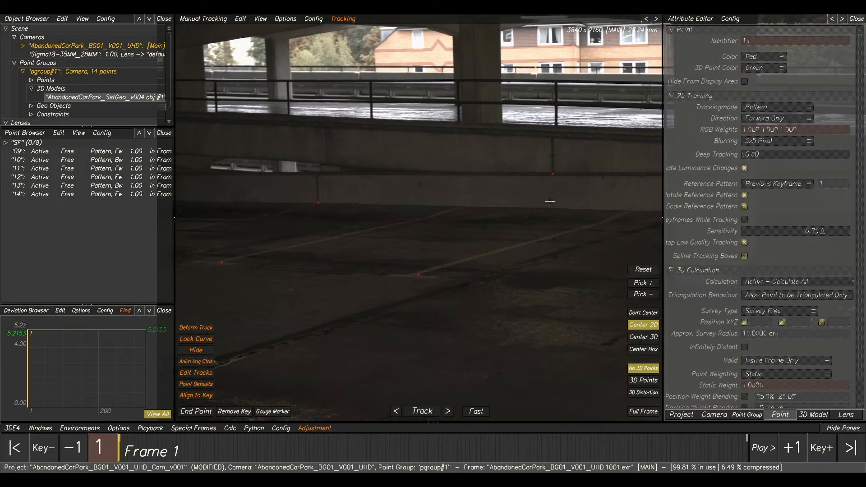
pyautogui.scroll(2, 514, 205)
pyautogui.scroll(4, 483, 146)
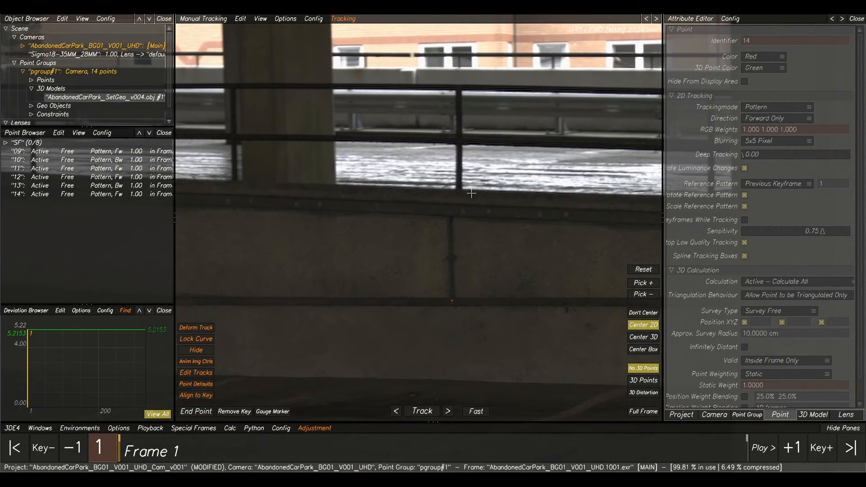
pyautogui.keyDown('ctrl'); pyautogui.click(454, 186); pyautogui.keyUp('ctrl')
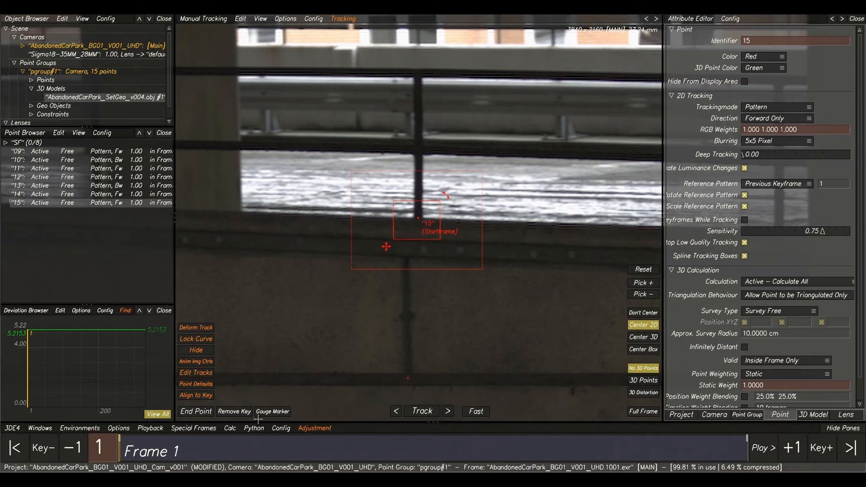
pyautogui.click(422, 411)
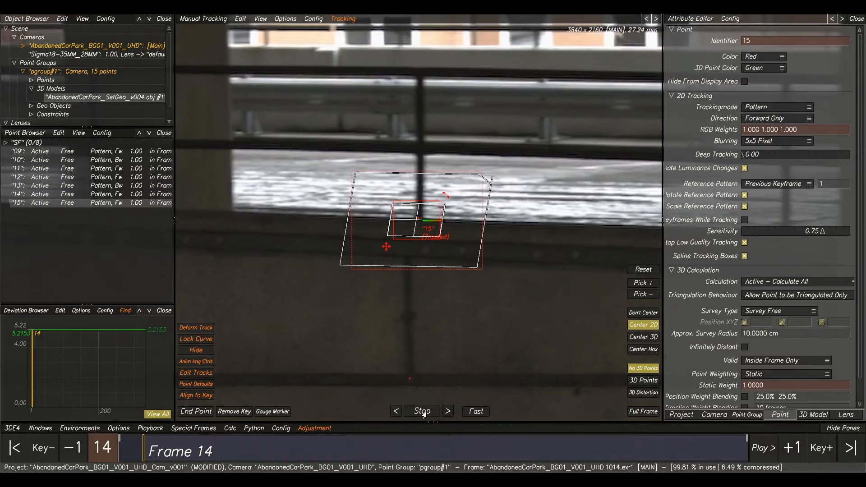
# Step: Move point 15 on frame 1 to the far end of the parking line at the wall base, and track it forward
pyautogui.scroll(-2, 423, 307)
pyautogui.moveTo(151, 451); pyautogui.dragTo(117, 450)
pyautogui.scroll(-3, 400, 302)
pyautogui.moveTo(400, 302); pyautogui.dragTo(605, 246, button='middle')
pyautogui.scroll(-2, 381, 278)
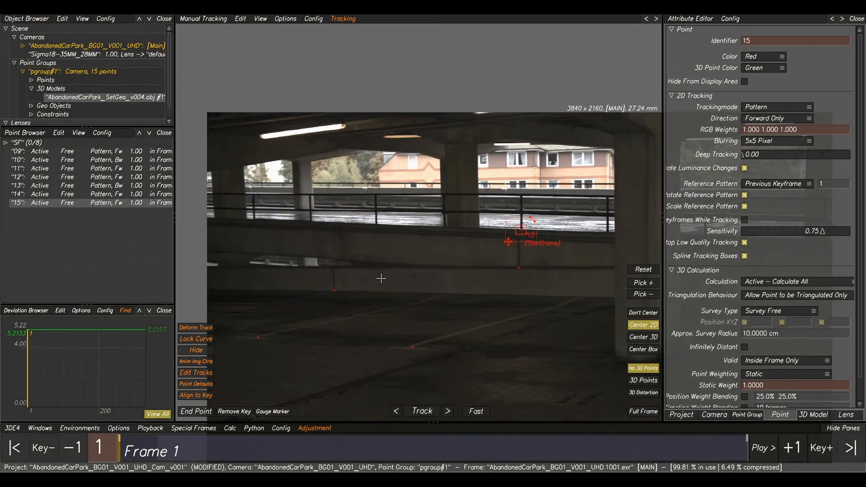
pyautogui.moveTo(381, 279); pyautogui.dragTo(389, 228, button='middle')
pyautogui.scroll(8, 518, 238)
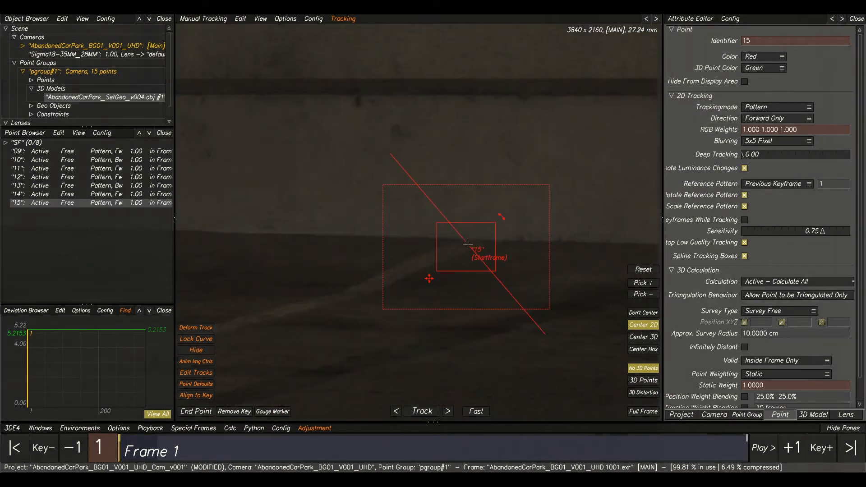
pyautogui.scroll(-2, 432, 277)
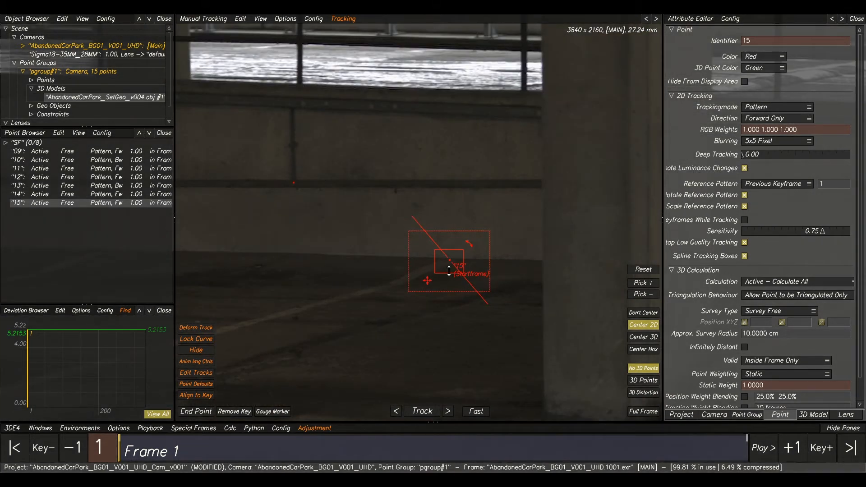
pyautogui.click(423, 412)
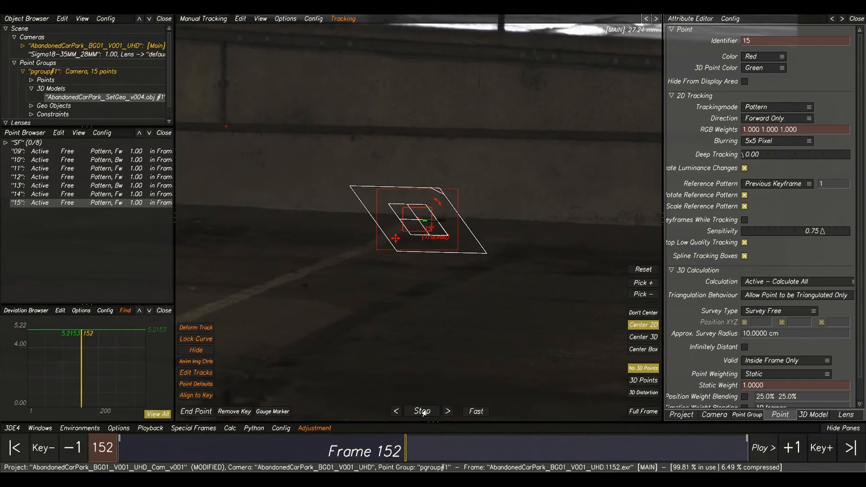
pyautogui.click(423, 412)
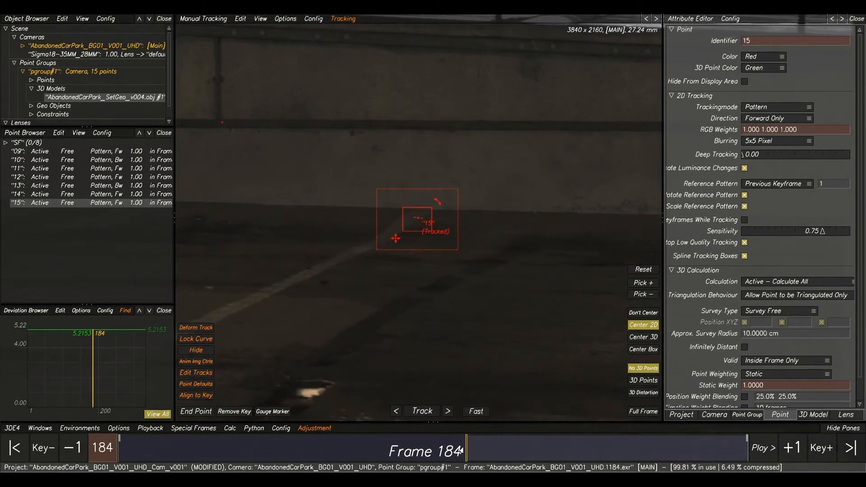
# Step: Add a keyframe to point 15 at frame 110, retrack it forward to the last frame and deselect it
pyautogui.moveTo(460, 451); pyautogui.dragTo(326, 451)
pyautogui.scroll(-2, 384, 212)
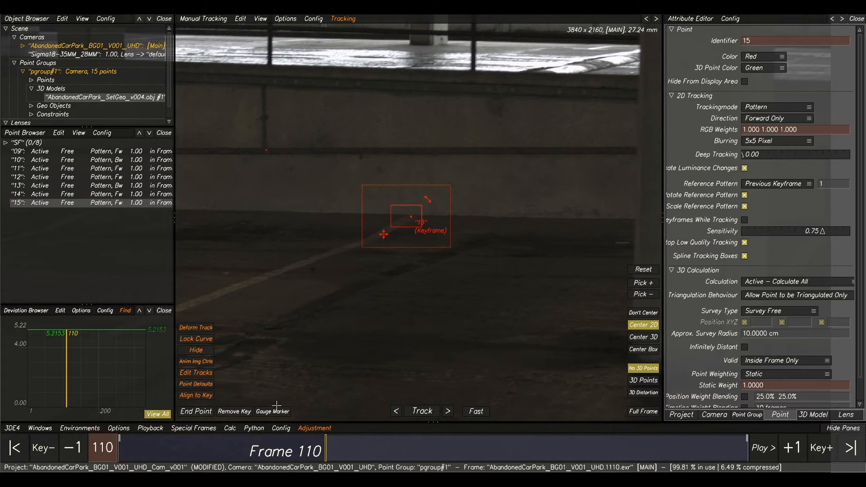
pyautogui.click(423, 412)
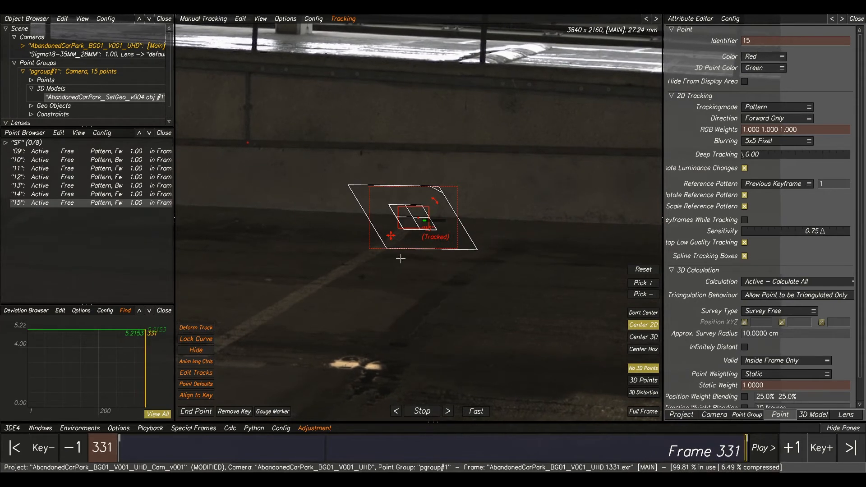
pyautogui.scroll(-3, 400, 258)
pyautogui.scroll(-1, 403, 291)
pyautogui.click(422, 292)
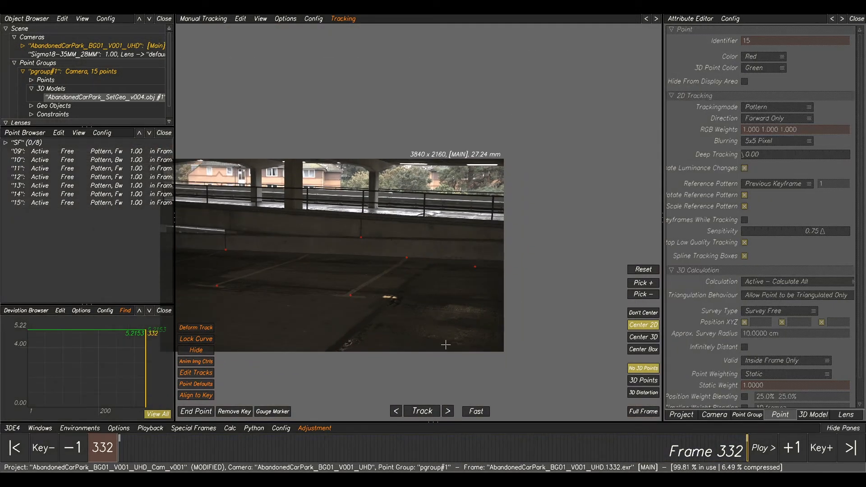
# Step: Track a new point at the base of the concrete pillar forward from frame 1 and set its end point at frame 127
pyautogui.moveTo(747, 447)
pyautogui.mouseDown()
pyautogui.moveTo(157, 448)
pyautogui.moveTo(85, 397)
pyautogui.mouseUp()
pyautogui.scroll(10, 394, 236)
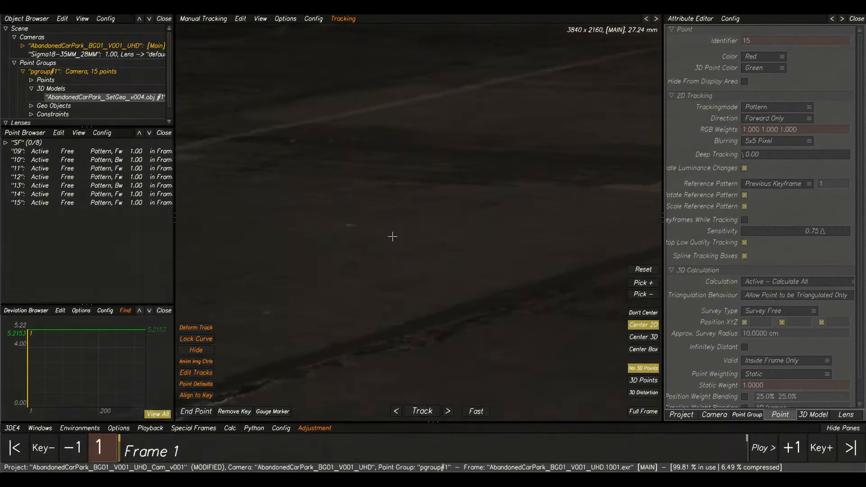
pyautogui.scroll(-5, 362, 231)
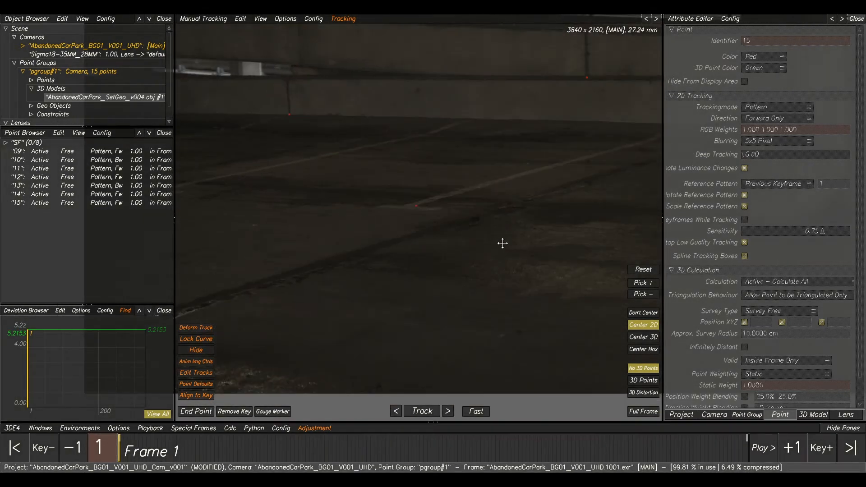
pyautogui.scroll(-8, 503, 244)
pyautogui.moveTo(153, 453); pyautogui.dragTo(90, 455)
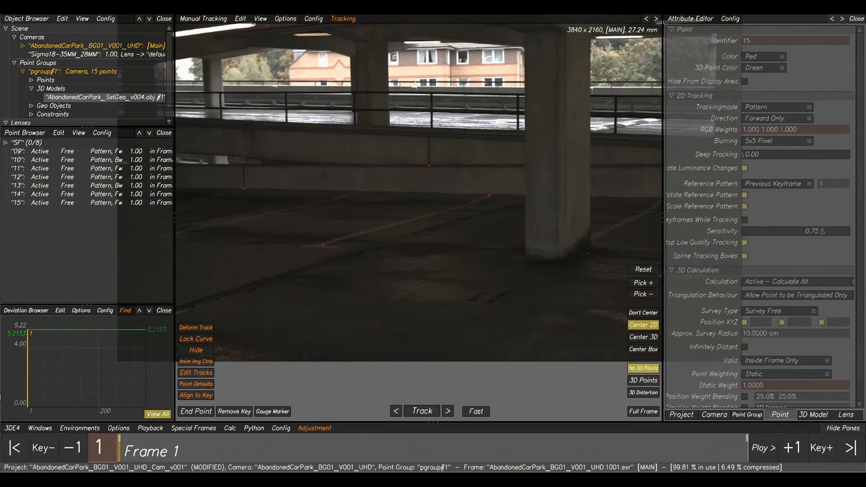
pyautogui.moveTo(319, 232); pyautogui.dragTo(516, 214, button='middle')
pyautogui.scroll(-3, 522, 213)
pyautogui.moveTo(571, 201); pyautogui.dragTo(423, 199, button='middle')
pyautogui.scroll(8, 488, 253)
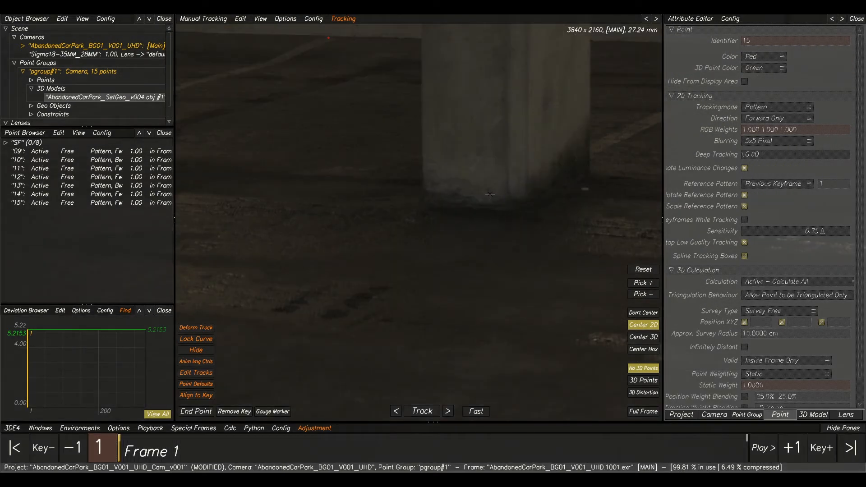
pyautogui.keyDown('ctrl'); pyautogui.click(490, 194); pyautogui.keyUp('ctrl')
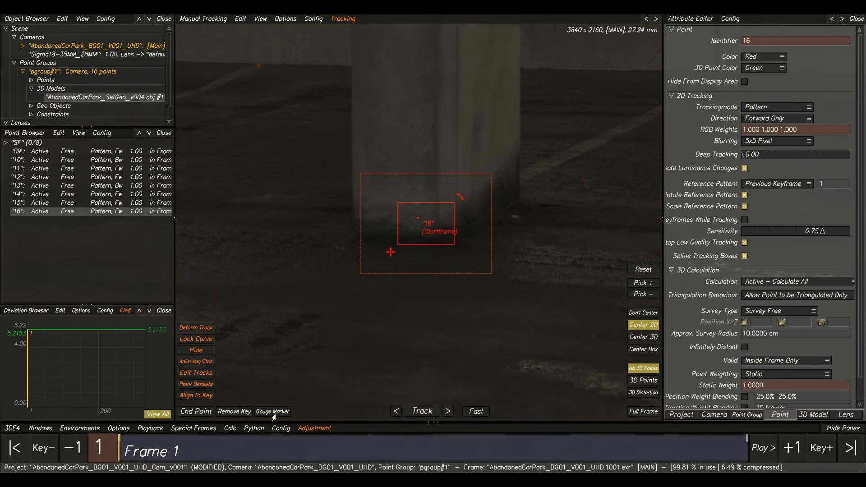
pyautogui.click(422, 412)
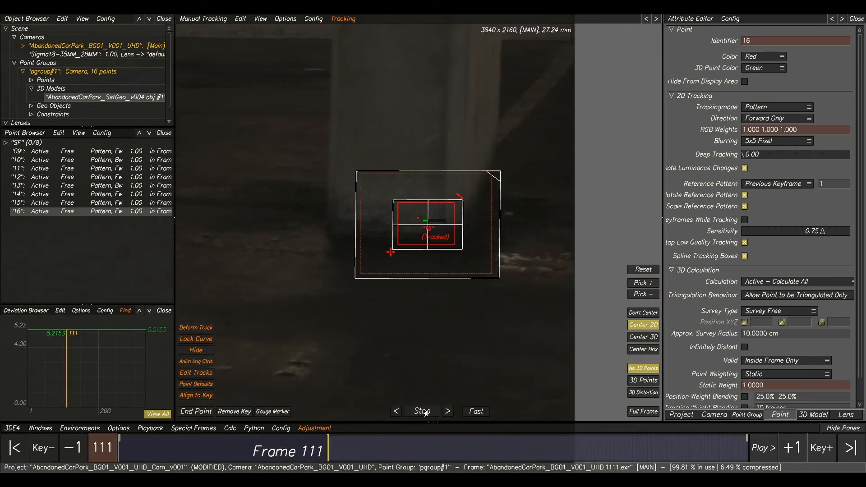
pyautogui.click(196, 414)
# Step: Place a tracking point on frame 332 on the floor between points 09 and 10, and track it backward to frame 1
pyautogui.scroll(-5, 312, 309)
pyautogui.moveTo(323, 291); pyautogui.dragTo(623, 225, button='middle')
pyautogui.scroll(-3, 624, 224)
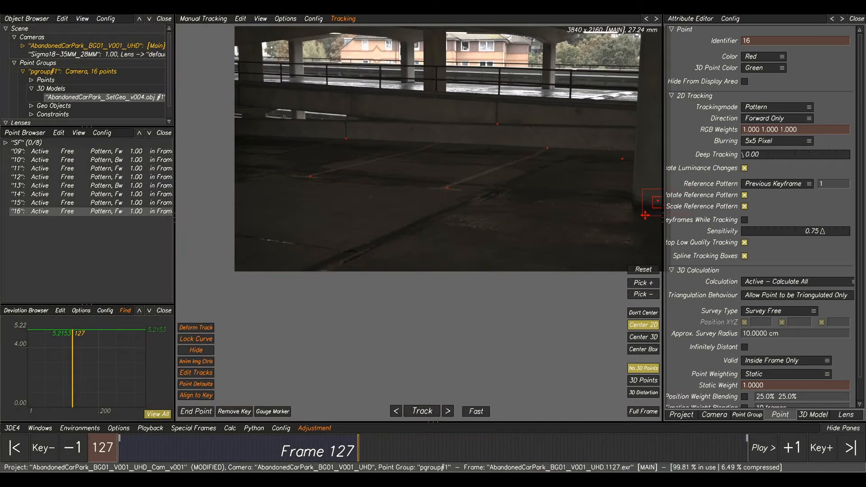
pyautogui.moveTo(364, 451); pyautogui.dragTo(746, 454)
pyautogui.scroll(-3, 509, 295)
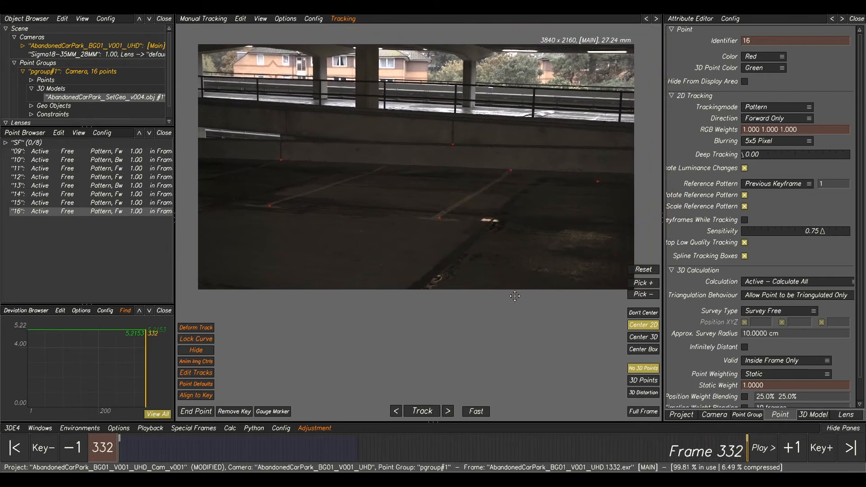
pyautogui.scroll(6, 404, 199)
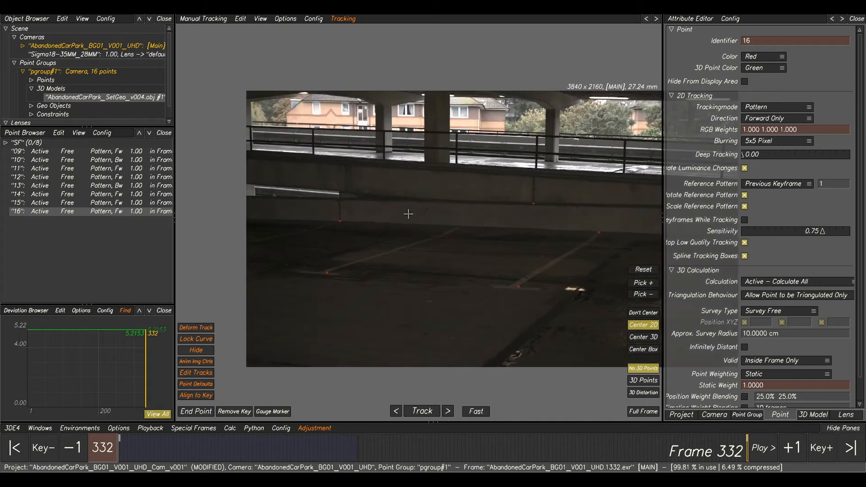
pyautogui.moveTo(432, 186); pyautogui.dragTo(479, 201, button='middle')
pyautogui.moveTo(575, 251); pyautogui.dragTo(469, 195, button='middle')
pyautogui.scroll(-2, 452, 187)
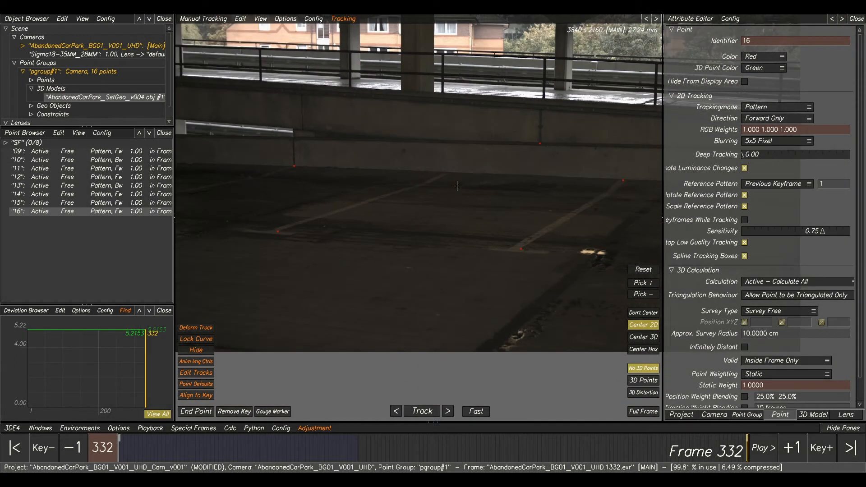
pyautogui.scroll(5, 424, 261)
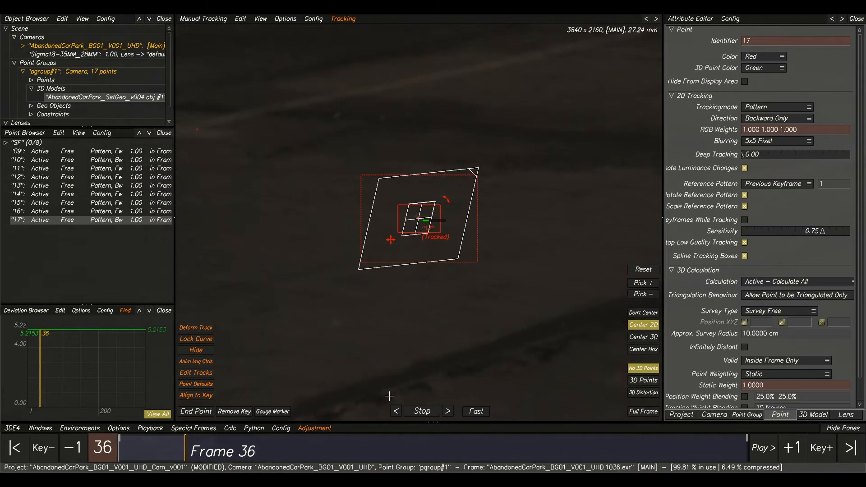
pyautogui.scroll(-5, 440, 344)
pyautogui.moveTo(485, 325); pyautogui.dragTo(345, 316, button='middle')
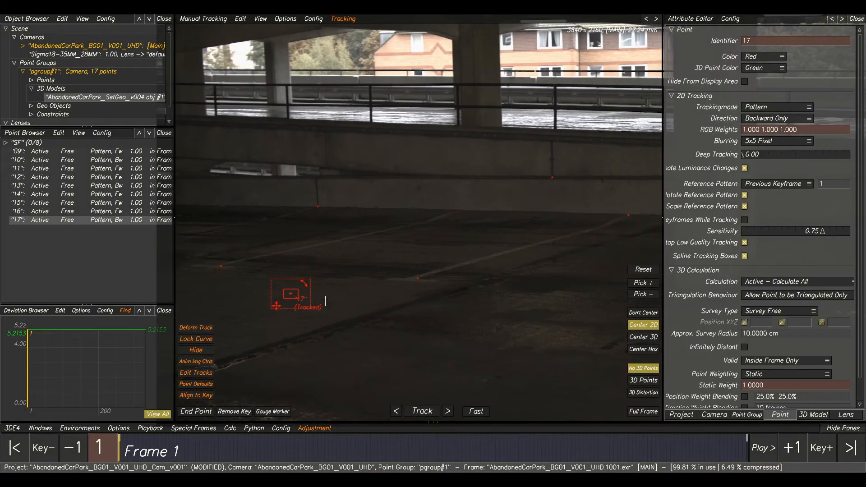
# Step: Select points 09 to 17 and check their tracks through the sequence
pyautogui.click(70, 153)
pyautogui.keyDown('shift'); pyautogui.click(92, 222); pyautogui.keyUp('shift')
pyautogui.scroll(-6, 332, 236)
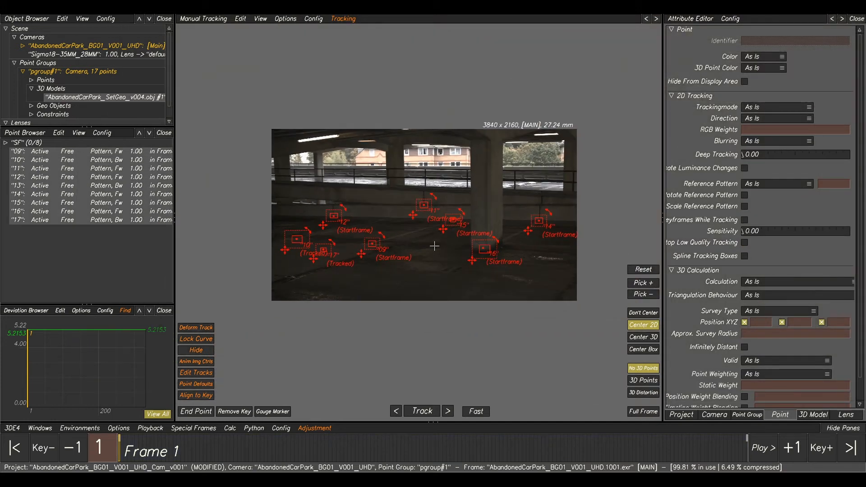
pyautogui.moveTo(145, 449); pyautogui.dragTo(678, 460)
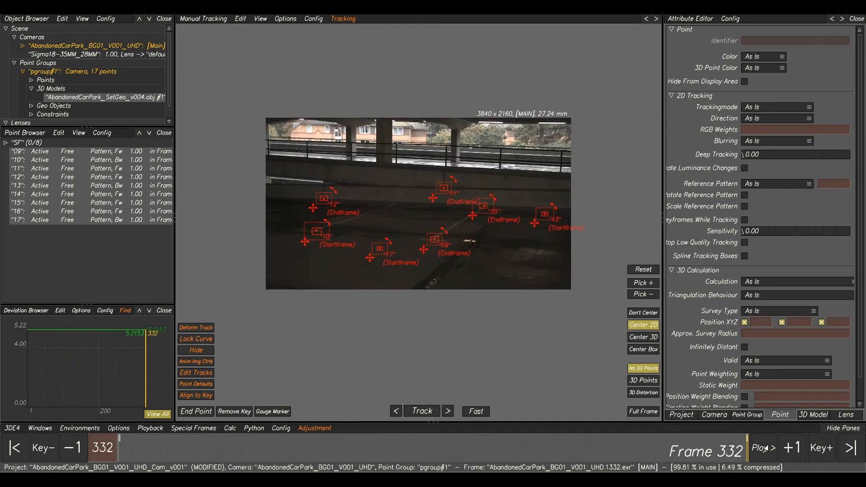
pyautogui.moveTo(549, 444); pyautogui.dragTo(466, 443)
# Step: Place a tracking point on frame 332 at the dark mark on the low wall between points 12 and 11, and track it backward to frame 1
pyautogui.scroll(4, 634, 247)
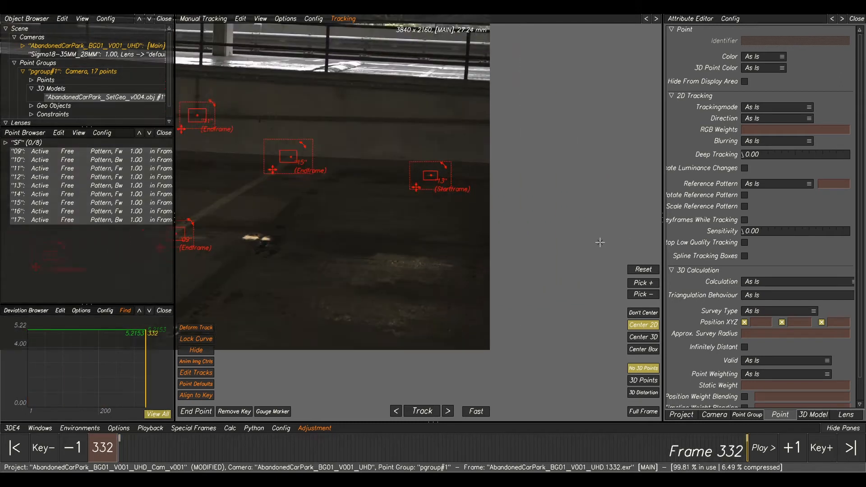
pyautogui.scroll(2, 442, 257)
pyautogui.scroll(2, 435, 267)
pyautogui.scroll(-8, 354, 258)
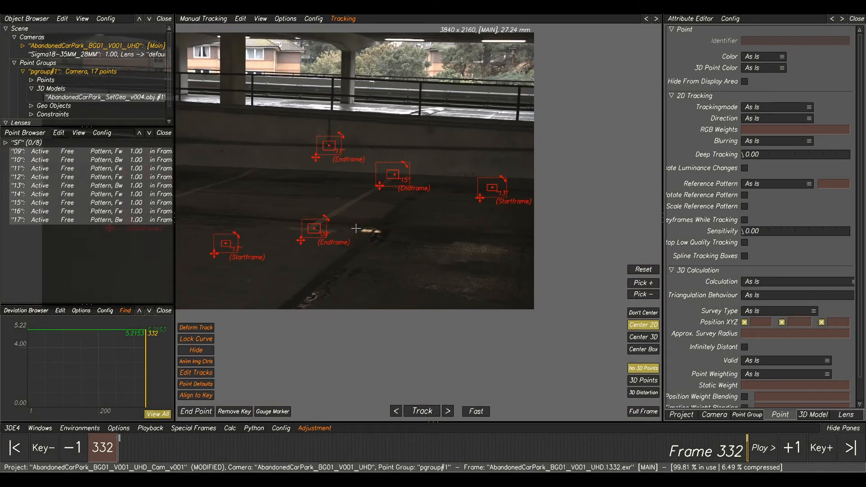
pyautogui.scroll(8, 516, 232)
pyautogui.scroll(2, 433, 191)
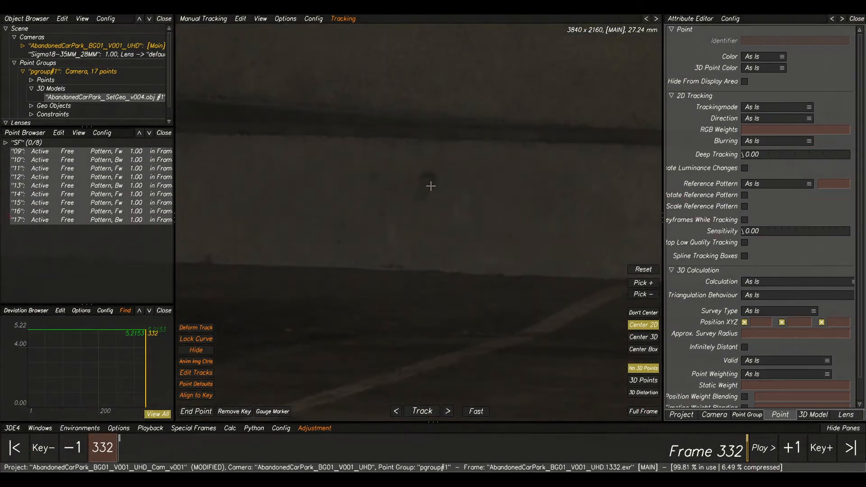
pyautogui.keyDown('ctrl'); pyautogui.click(428, 181); pyautogui.keyUp('ctrl')
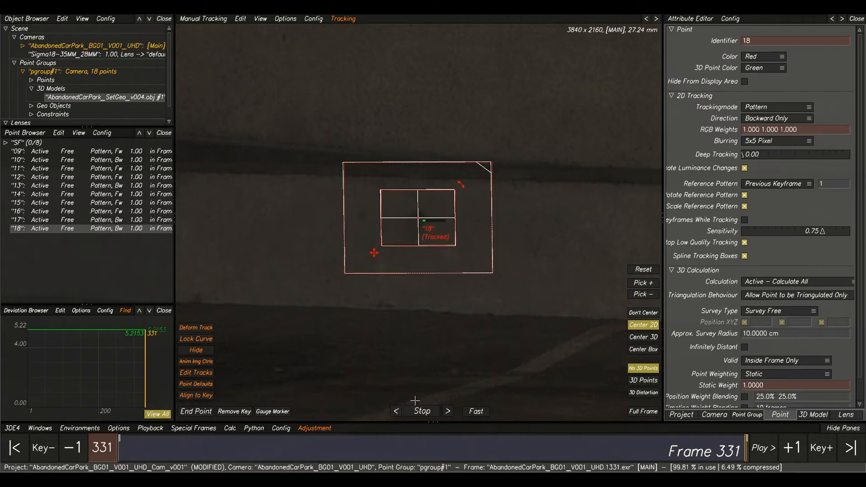
pyautogui.scroll(-10, 397, 328)
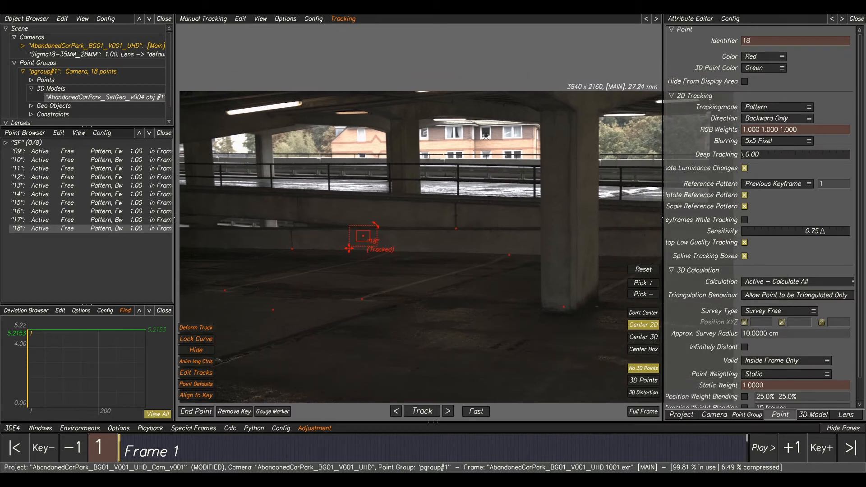
# Step: Track a new point at the lower corner of the brick building's dark upper window forward from frame 1, and set its end point at frame 197
pyautogui.scroll(4, 472, 130)
pyautogui.scroll(3, 506, 141)
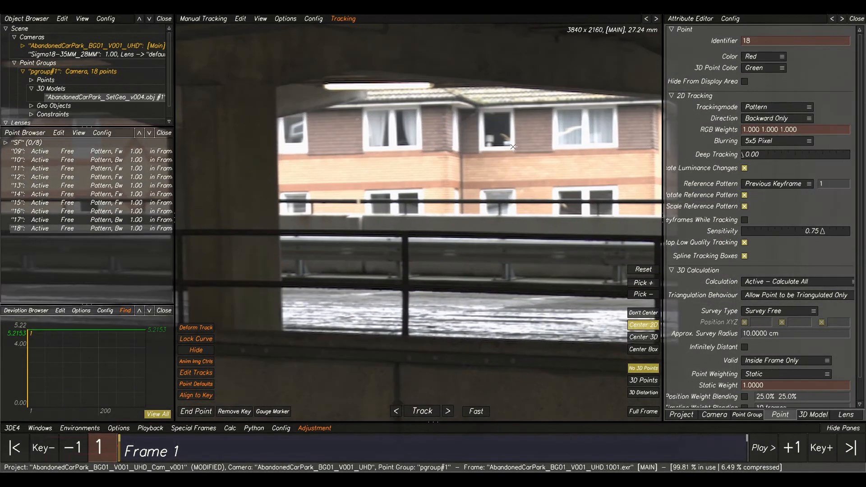
pyautogui.keyDown('ctrl'); pyautogui.click(513, 148); pyautogui.keyUp('ctrl')
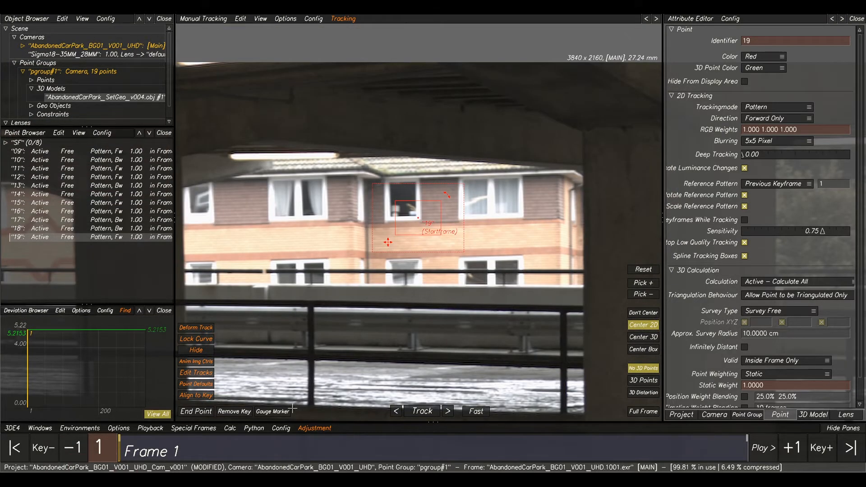
pyautogui.click(418, 411)
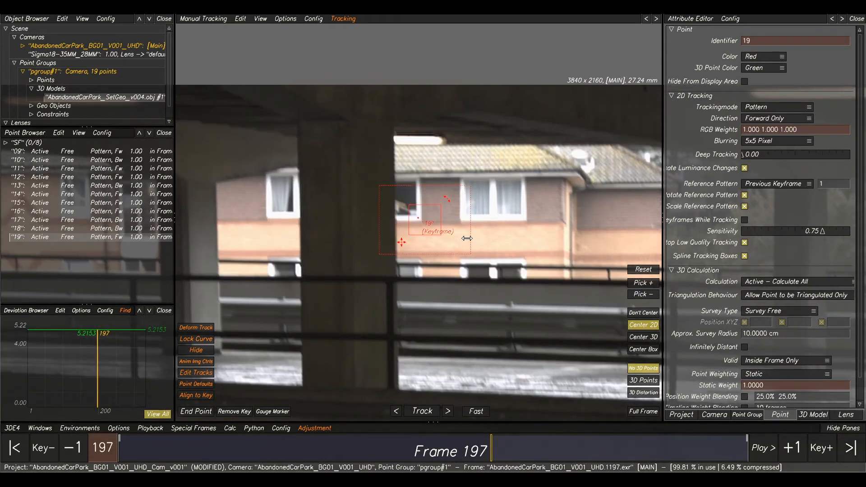
pyautogui.scroll(-3, 467, 238)
pyautogui.moveTo(425, 370); pyautogui.dragTo(467, 332, button='middle')
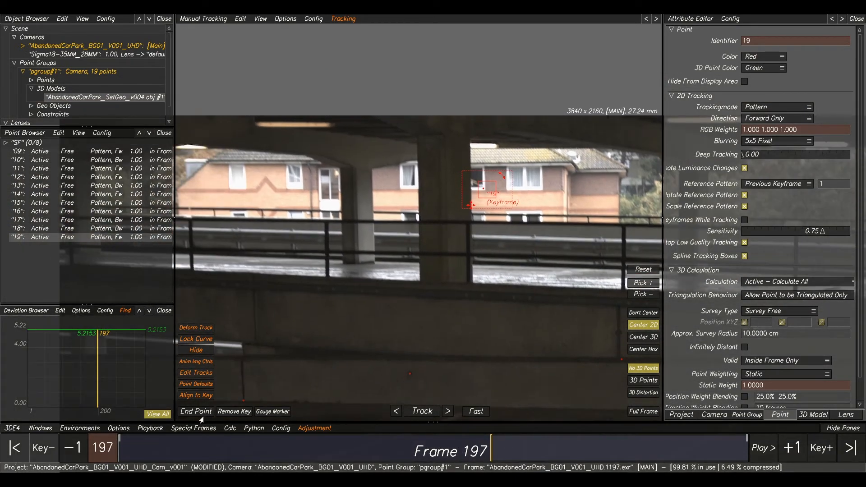
pyautogui.scroll(-2, 453, 305)
# Step: Place a tracking point on frame 332 at the lower corner of the building's end upper window, and track it backward to frame 1
pyautogui.moveTo(494, 444); pyautogui.dragTo(746, 444)
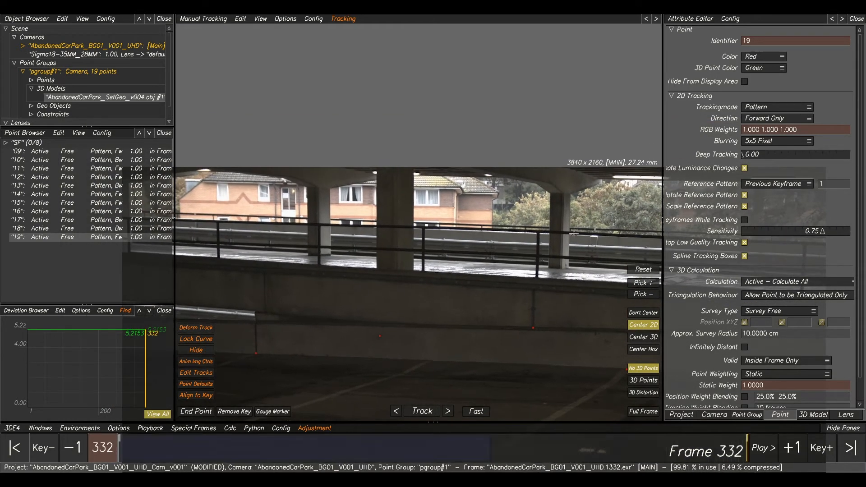
pyautogui.scroll(5, 474, 195)
pyautogui.keyDown('ctrl'); pyautogui.click(337, 231); pyautogui.keyUp('ctrl')
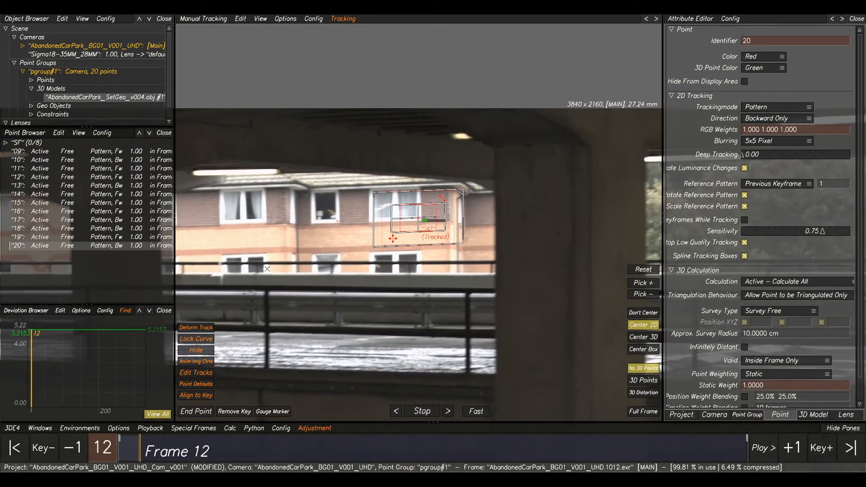
pyautogui.moveTo(267, 269); pyautogui.dragTo(184, 259, button='right')
pyautogui.moveTo(184, 259); pyautogui.dragTo(350, 222, button='middle')
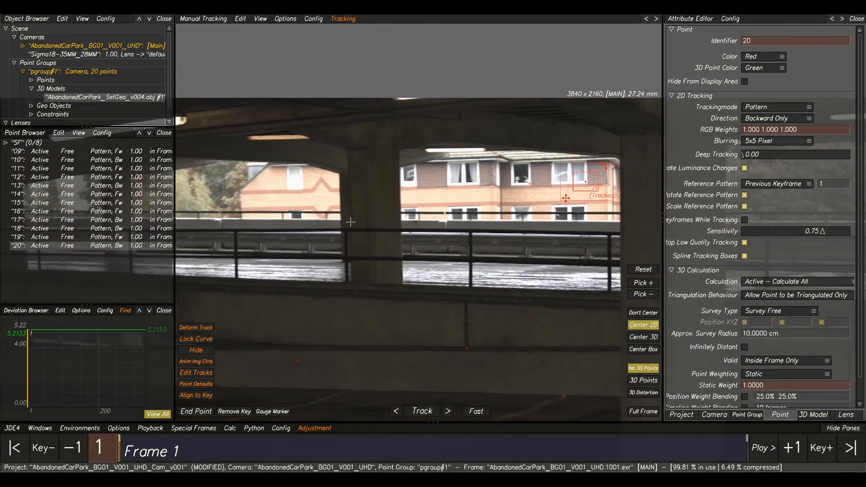
# Step: Place a tracking point on frame 332 at the lower corner of the window beside the brick chevron, and track it backward to frame 1
pyautogui.moveTo(154, 449); pyautogui.dragTo(540, 448)
pyautogui.click(345, 325)
pyautogui.moveTo(439, 343); pyautogui.dragTo(617, 334, button='middle')
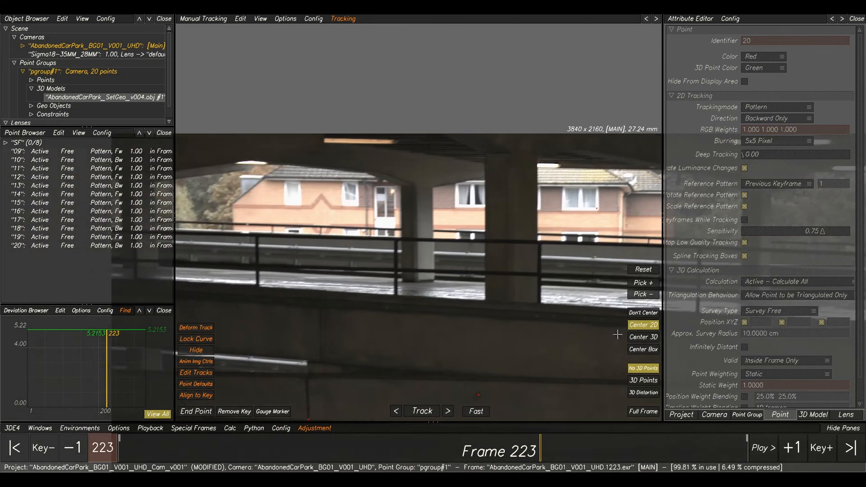
pyautogui.moveTo(151, 450); pyautogui.dragTo(747, 449)
pyautogui.moveTo(281, 177); pyautogui.dragTo(438, 178, button='middle')
pyautogui.scroll(8, 438, 178)
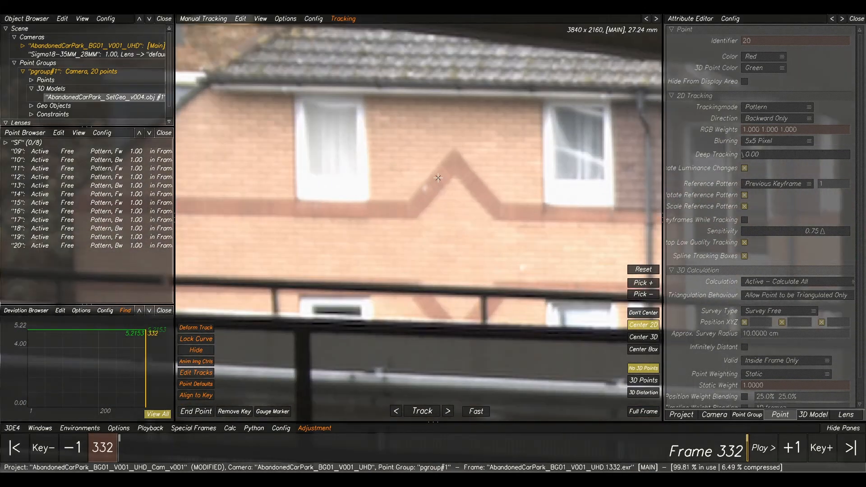
pyautogui.keyDown('ctrl'); pyautogui.click(368, 201); pyautogui.keyUp('ctrl')
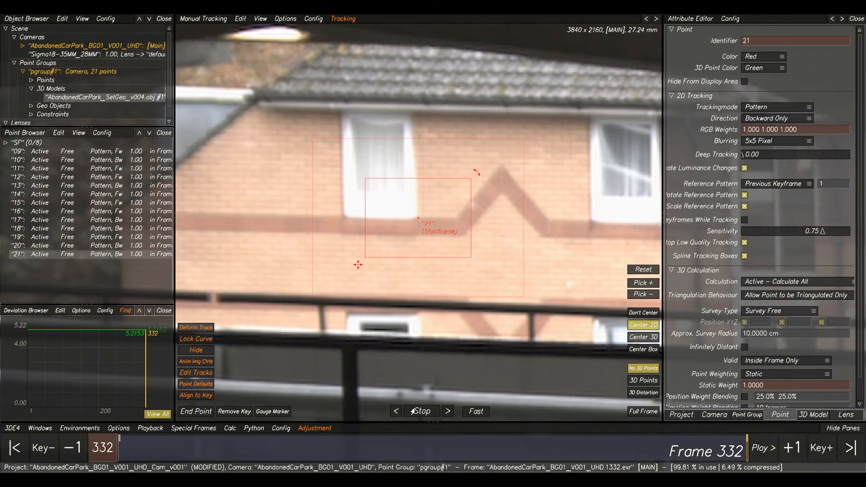
pyautogui.scroll(-8, 422, 314)
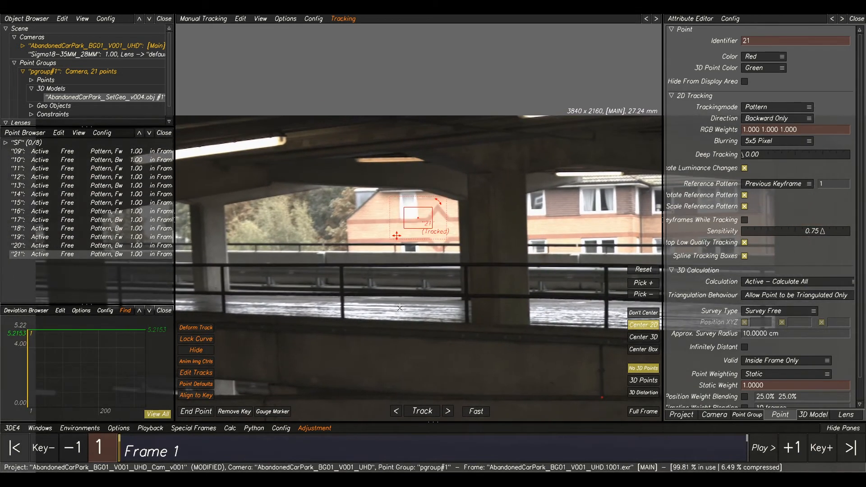
# Step: Select points 09 to 21 and check their tracks across the frames
pyautogui.click(112, 150)
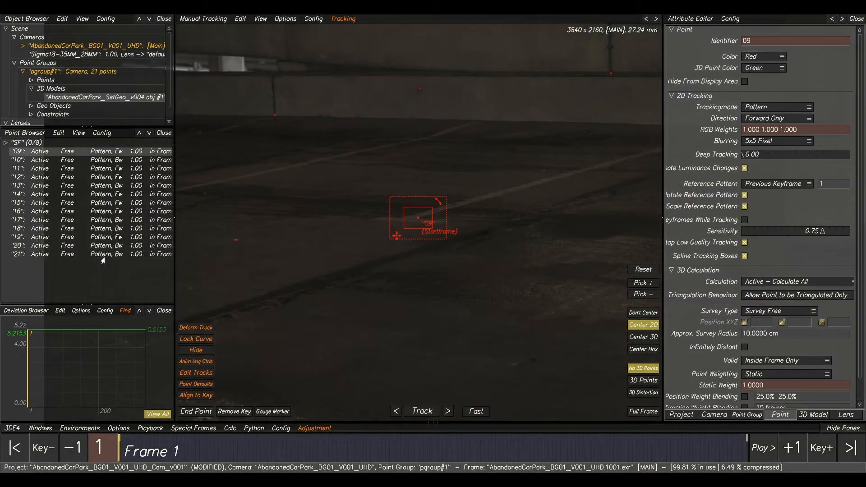
pyautogui.keyDown('shift'); pyautogui.click(104, 257); pyautogui.keyUp('shift')
pyautogui.scroll(-6, 426, 222)
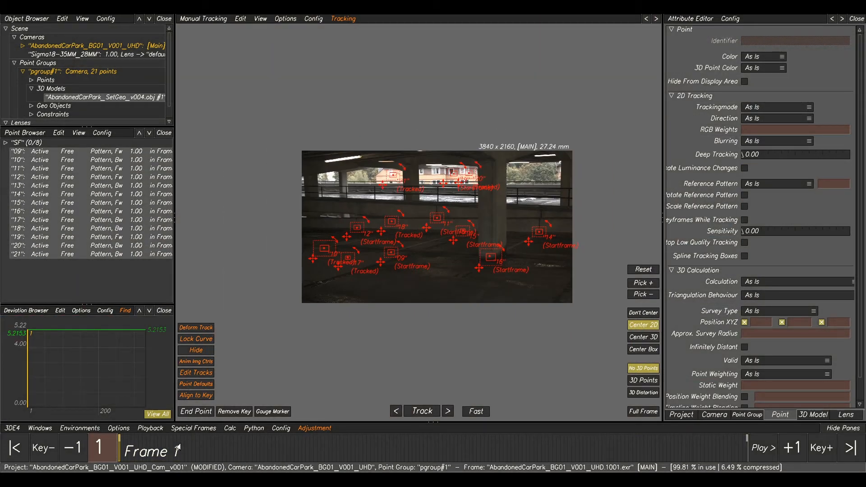
pyautogui.click(230, 452)
pyautogui.moveTo(270, 454); pyautogui.dragTo(326, 444)
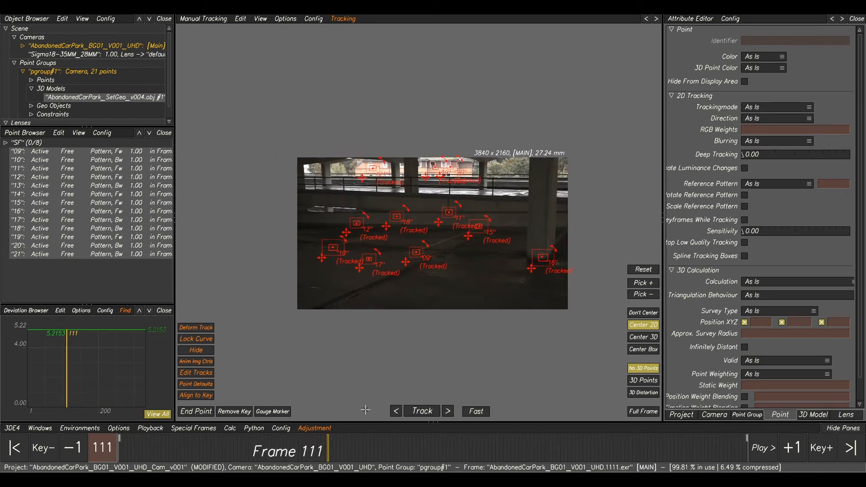
# Step: Switch to the Lineup view and return to frame 1
pyautogui.press('F2')
pyautogui.moveTo(169, 437); pyautogui.dragTo(149, 444)
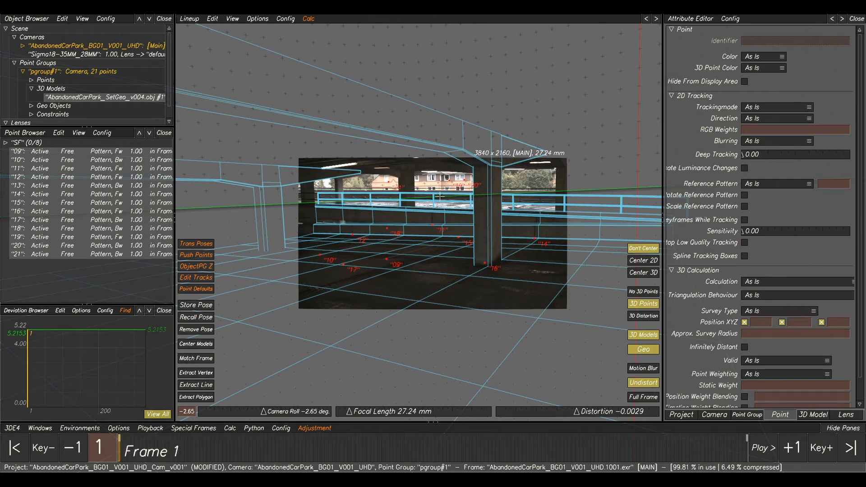
pyautogui.scroll(1, 461, 222)
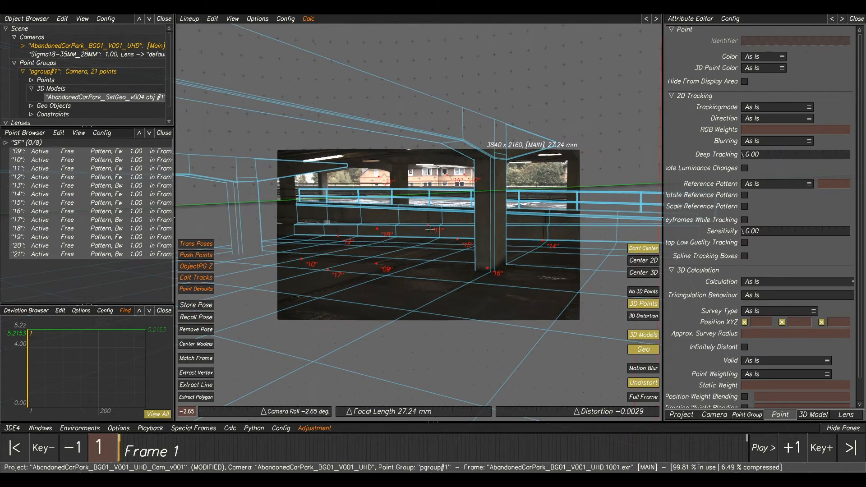
# Step: On frame 1, limit the selection to points 09 to 12 and 14 to 18 and project them onto the 3D models
pyautogui.moveTo(557, 210); pyautogui.dragTo(386, 276)
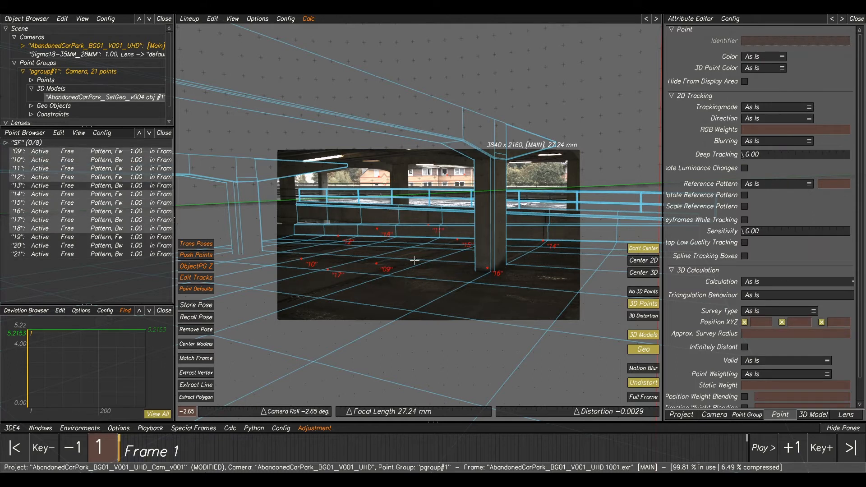
pyautogui.click(210, 18)
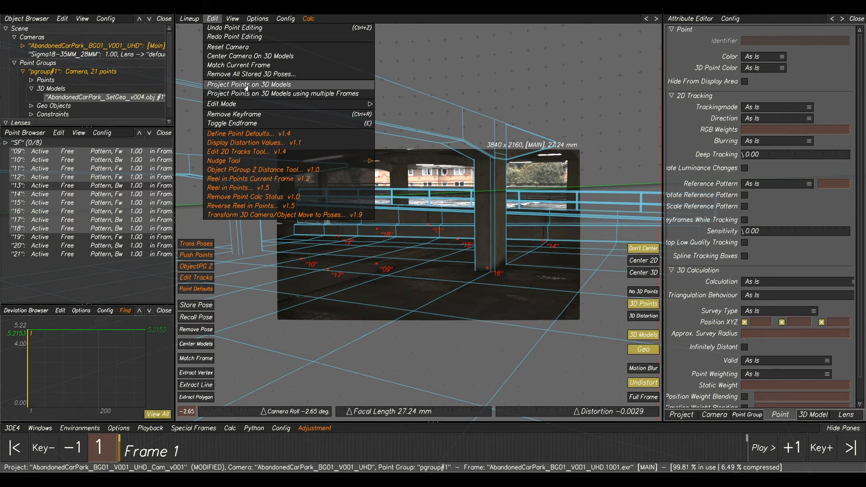
pyautogui.click(314, 86)
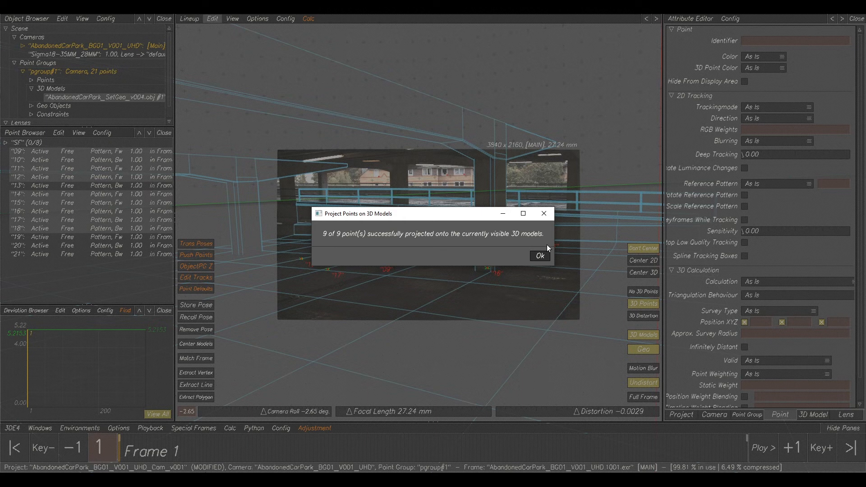
pyautogui.click(539, 257)
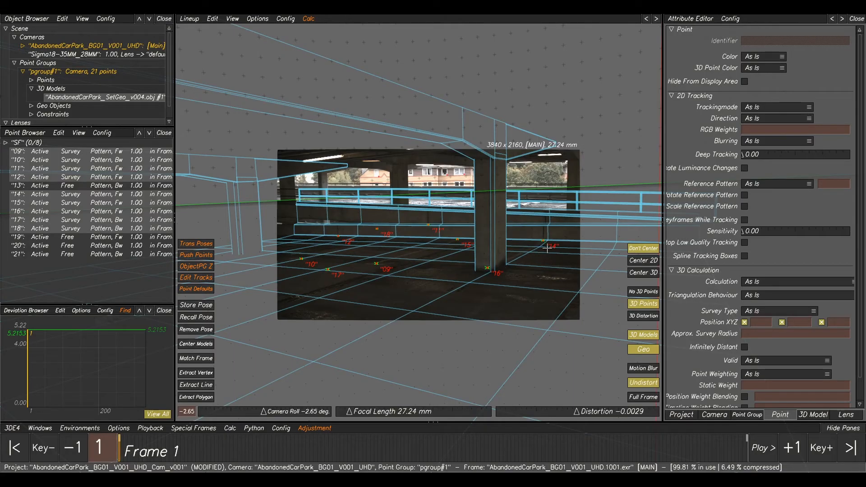
# Step: Calculate the camera solve, inspect the camera path and points from several angles, and use the result
pyautogui.hotkey('alt', 'c')
pyautogui.keyDown('alt'); pyautogui.moveTo(350, 261); pyautogui.dragTo(539, 280); pyautogui.keyUp('alt')
pyautogui.keyDown('alt'); pyautogui.moveTo(539, 280); pyautogui.dragTo(578, 312, button='right'); pyautogui.keyUp('alt')
pyautogui.keyDown('alt'); pyautogui.moveTo(319, 247); pyautogui.dragTo(464, 296, button='right'); pyautogui.keyUp('alt')
pyautogui.keyDown('alt'); pyautogui.moveTo(464, 296); pyautogui.dragTo(424, 334); pyautogui.keyUp('alt')
pyautogui.keyDown('alt'); pyautogui.moveTo(420, 334); pyautogui.dragTo(400, 162, button='middle'); pyautogui.keyUp('alt')
pyautogui.keyDown('alt'); pyautogui.moveTo(400, 161); pyautogui.dragTo(407, 187, button='right'); pyautogui.keyUp('alt')
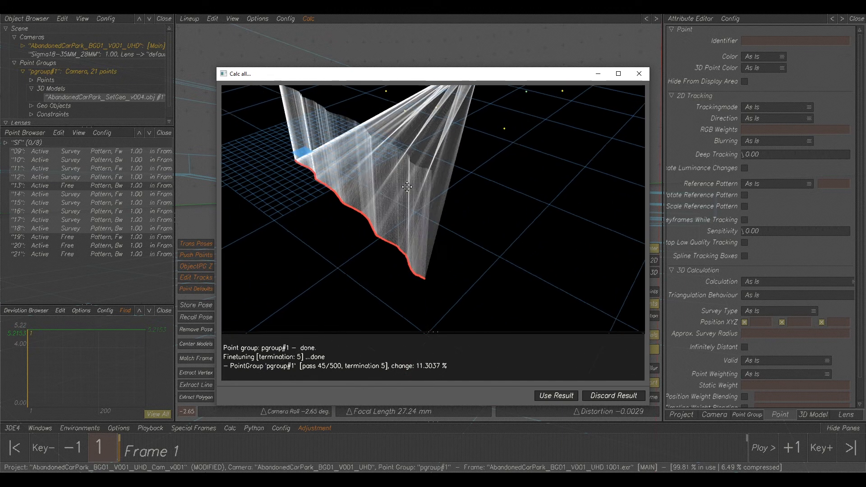
pyautogui.keyDown('alt'); pyautogui.moveTo(407, 187); pyautogui.dragTo(426, 191, button='middle'); pyautogui.keyUp('alt')
pyautogui.keyDown('alt'); pyautogui.moveTo(427, 192); pyautogui.dragTo(456, 272); pyautogui.keyUp('alt')
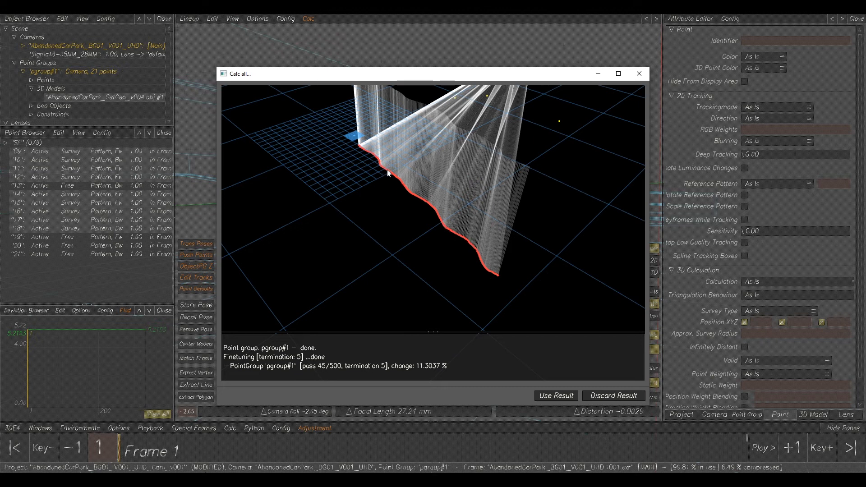
pyautogui.keyDown('alt'); pyautogui.moveTo(498, 254); pyautogui.dragTo(414, 187); pyautogui.keyUp('alt')
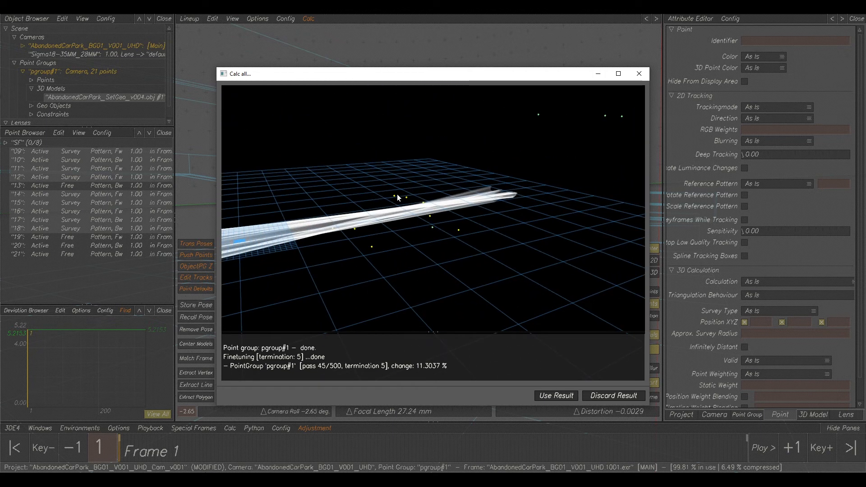
pyautogui.keyDown('alt'); pyautogui.moveTo(433, 220); pyautogui.dragTo(380, 274); pyautogui.keyUp('alt')
pyautogui.keyDown('alt'); pyautogui.moveTo(602, 171); pyautogui.dragTo(520, 206); pyautogui.keyUp('alt')
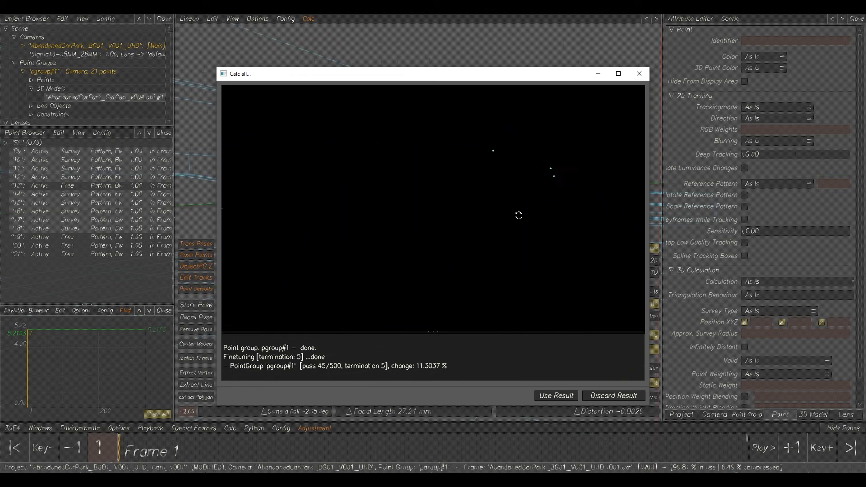
pyautogui.keyDown('alt'); pyautogui.moveTo(389, 207); pyautogui.dragTo(632, 199, button='middle'); pyautogui.keyUp('alt')
pyautogui.keyDown('alt'); pyautogui.moveTo(353, 294); pyautogui.dragTo(424, 275); pyautogui.keyUp('alt')
pyautogui.keyDown('alt'); pyautogui.moveTo(417, 258); pyautogui.dragTo(533, 183, button='middle'); pyautogui.keyUp('alt')
pyautogui.keyDown('alt'); pyautogui.moveTo(378, 212); pyautogui.dragTo(458, 231); pyautogui.keyUp('alt')
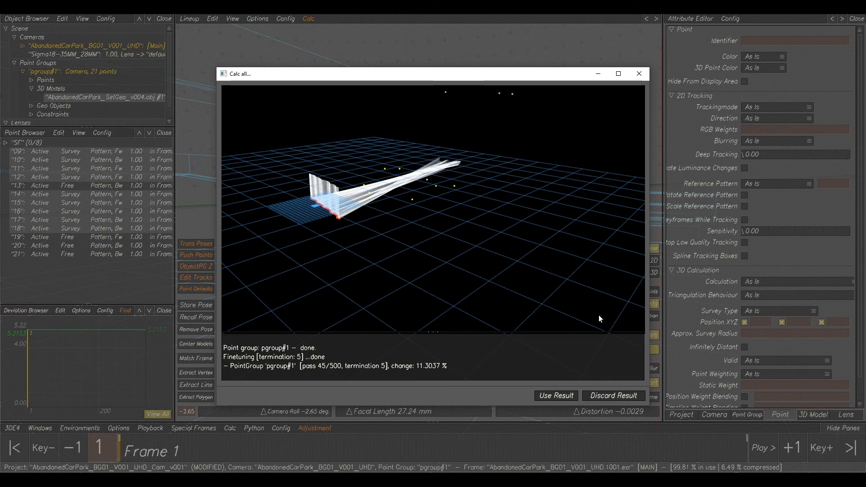
pyautogui.click(556, 396)
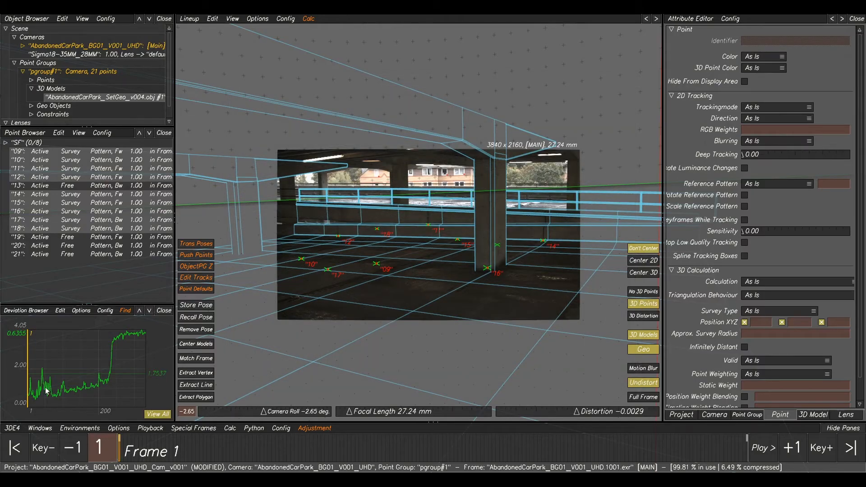
# Step: Go to frame 94 and show the point deviation curves for active points only
pyautogui.moveTo(128, 459); pyautogui.dragTo(296, 458)
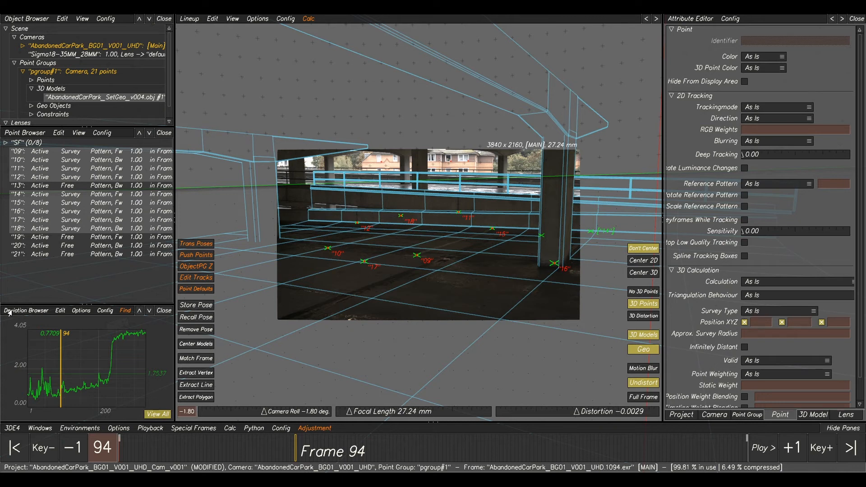
pyautogui.click(27, 311)
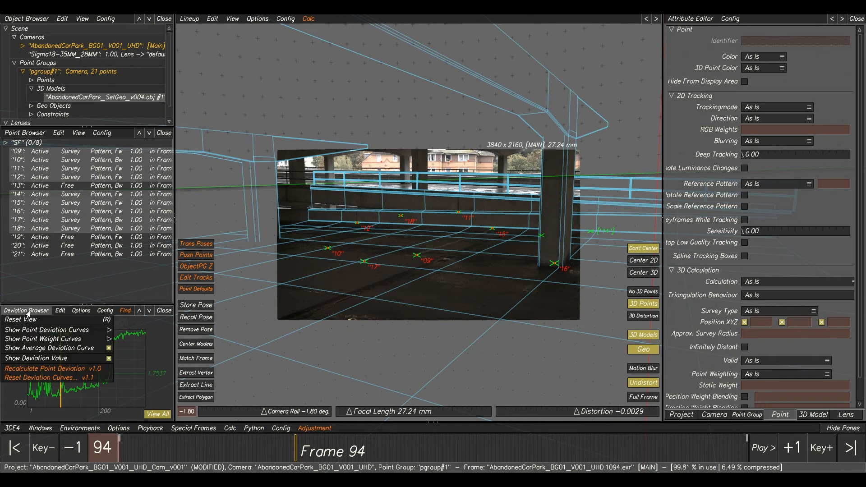
pyautogui.moveTo(41, 332)
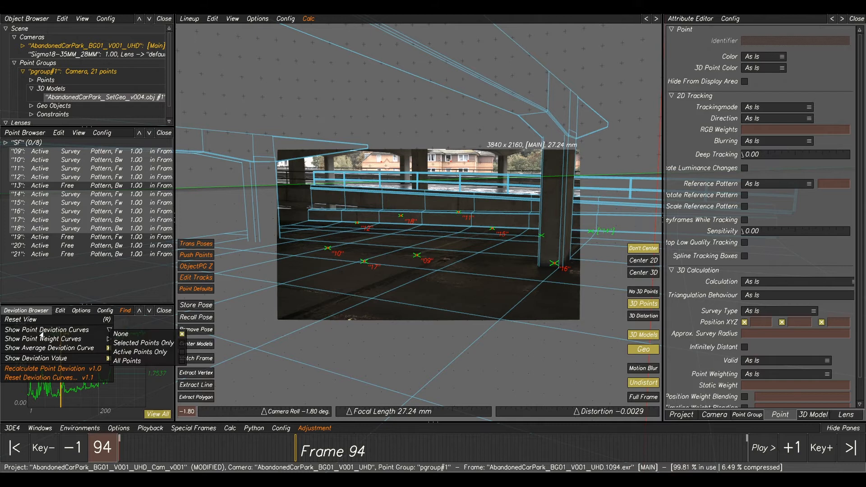
pyautogui.click(141, 352)
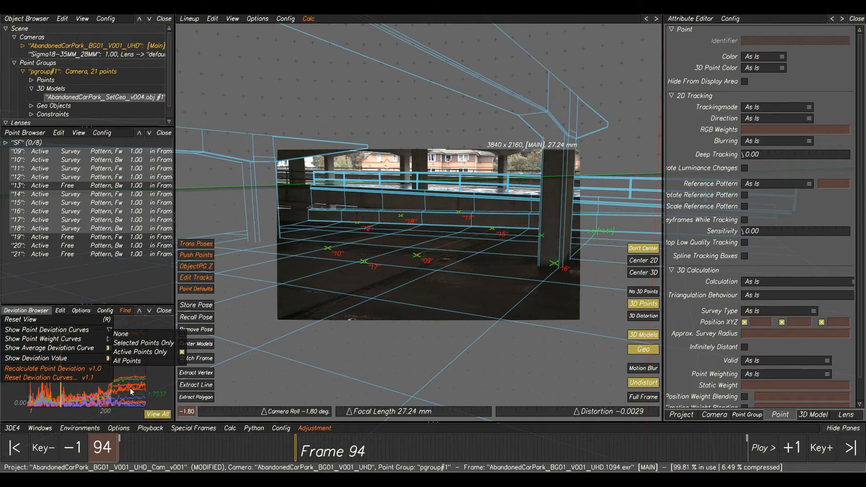
pyautogui.click(130, 388)
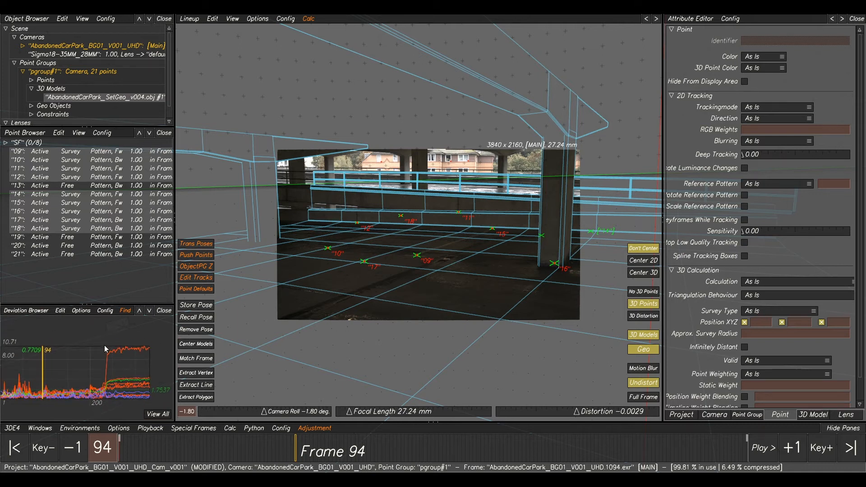
# Step: Select point 11 from its high deviation curve, check its alignment on the wall, and set it to Survey Free
pyautogui.moveTo(86, 337); pyautogui.dragTo(120, 352)
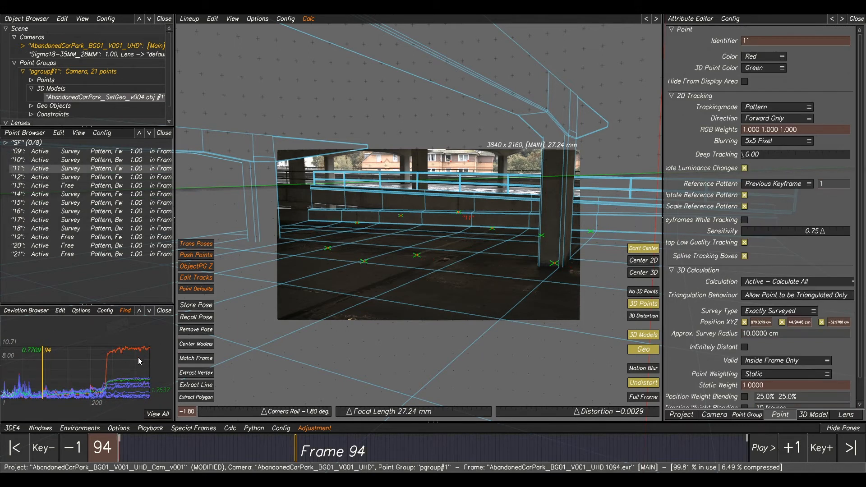
pyautogui.moveTo(395, 213); pyautogui.dragTo(564, 233, button='right')
pyautogui.moveTo(567, 232); pyautogui.dragTo(399, 255, button='middle')
pyautogui.moveTo(399, 255); pyautogui.dragTo(572, 259, button='right')
pyautogui.moveTo(571, 246); pyautogui.dragTo(430, 295, button='middle')
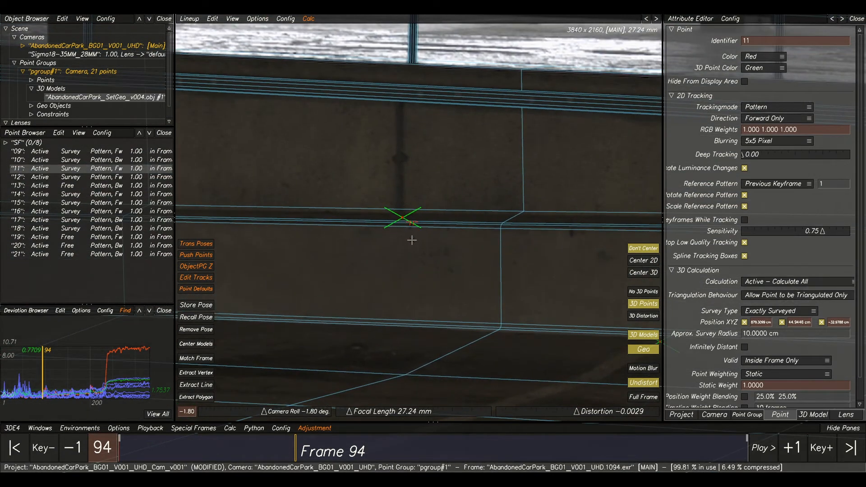
pyautogui.scroll(-1, 412, 240)
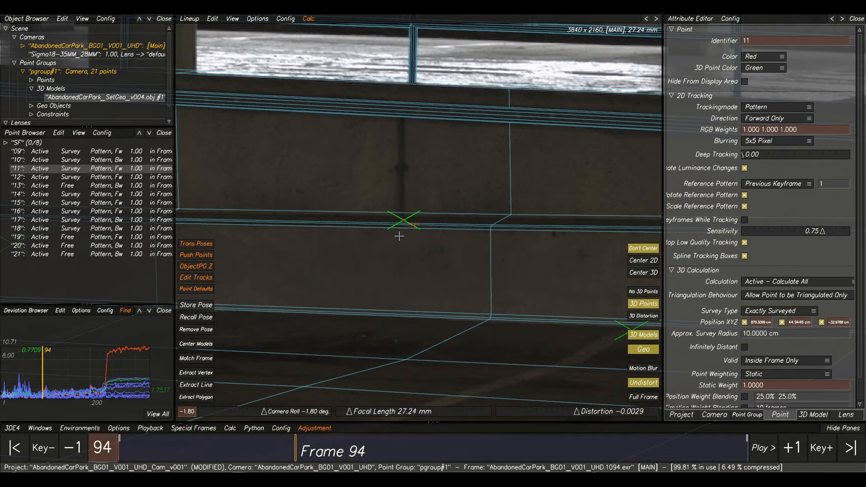
pyautogui.rightClick(92, 171)
pyautogui.click(113, 216)
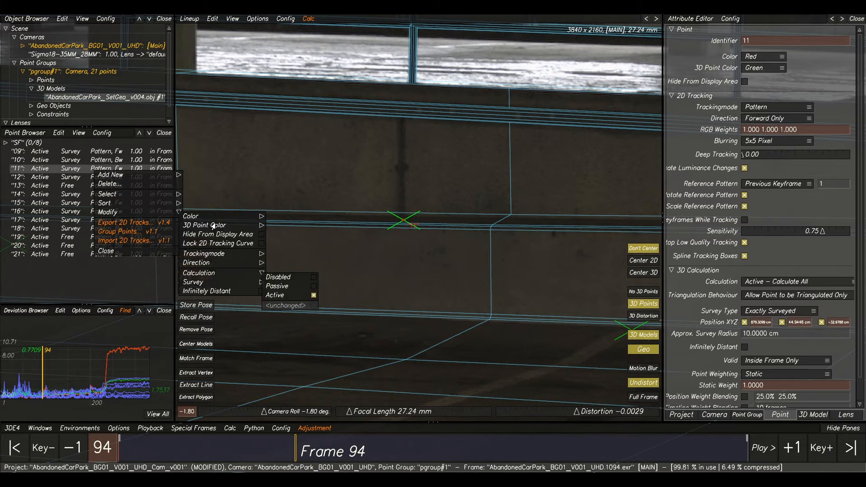
pyautogui.moveTo(198, 281)
pyautogui.click(283, 286)
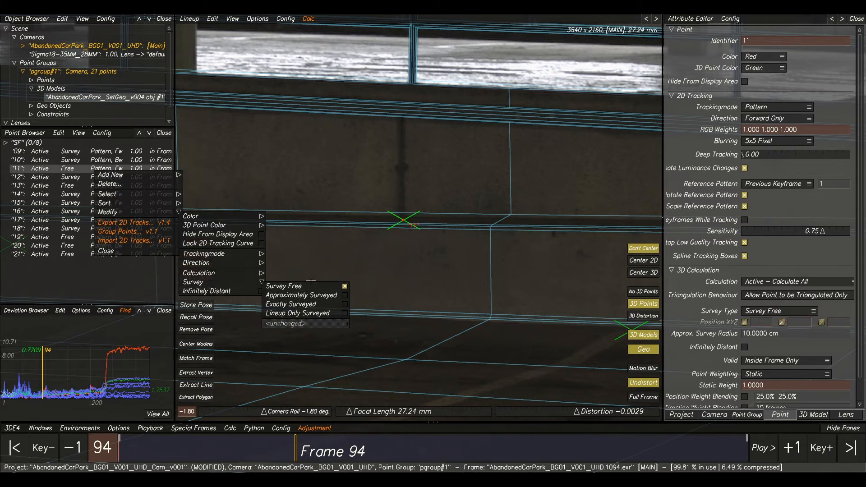
pyautogui.scroll(-2, 471, 227)
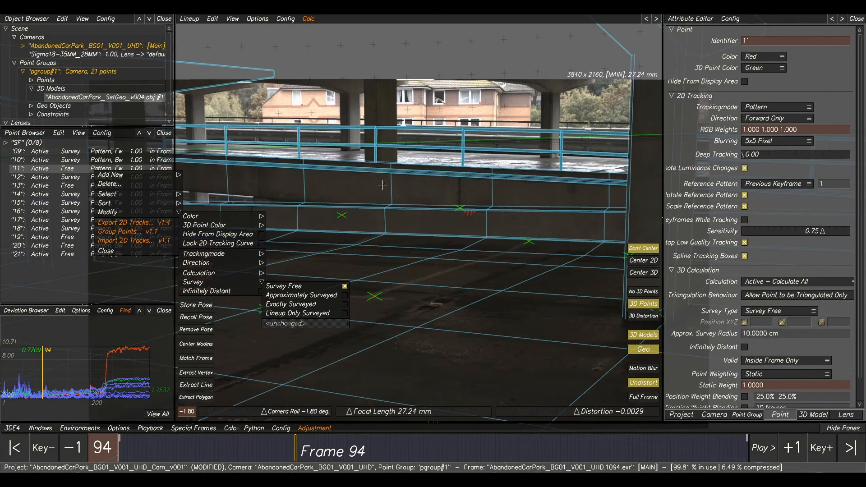
pyautogui.click(450, 219)
# Step: Recalculate the camera solve with point 11 set free and use the result
pyautogui.scroll(3, 444, 223)
pyautogui.moveTo(445, 223); pyautogui.dragTo(330, 203, button='middle')
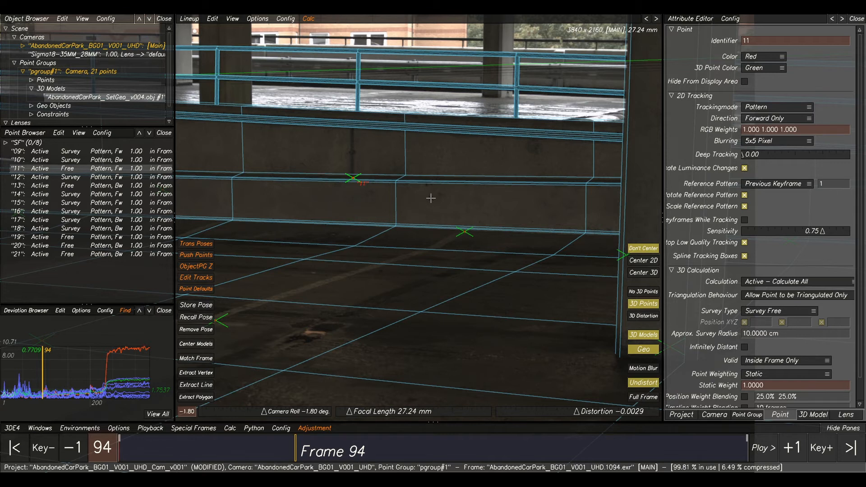
pyautogui.hotkey('alt', 'c')
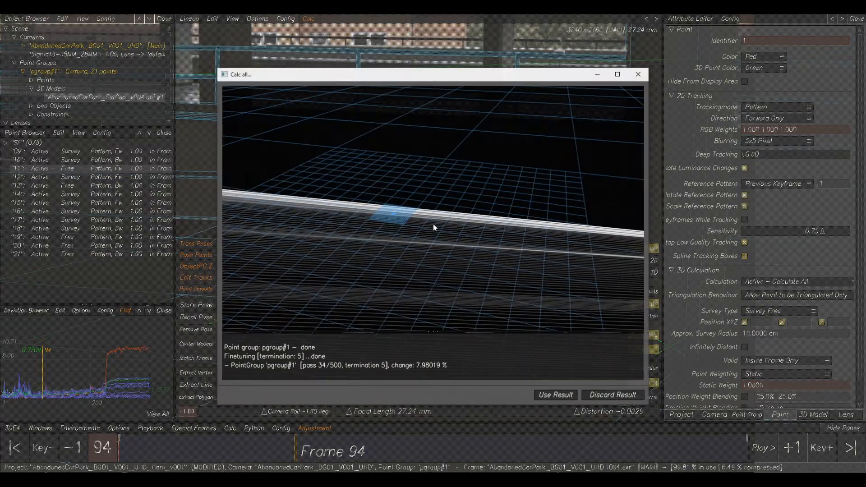
pyautogui.click(557, 396)
pyautogui.moveTo(77, 385)
pyautogui.keyDown('ctrl'); pyautogui.mouseDown(button='right')
pyautogui.moveTo(84, 385)
pyautogui.moveTo(63, 383)
pyautogui.mouseUp(button='right'); pyautogui.keyUp('ctrl')
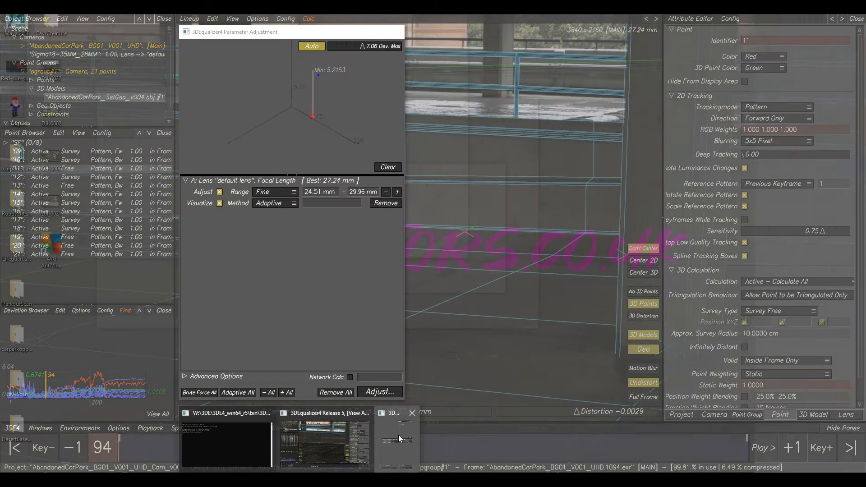
# Step: Clear the earlier parameter adjustment, adjust the default lens's focal length again, and transfer the best parameters into the project
pyautogui.click(398, 435)
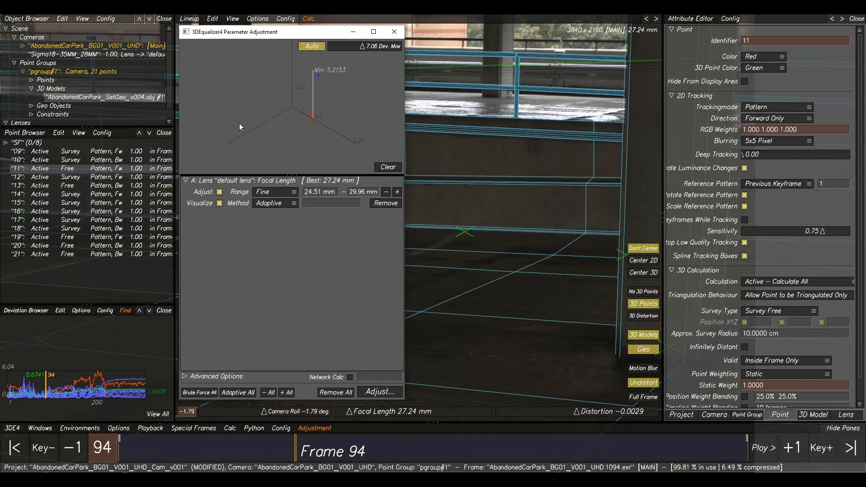
pyautogui.click(383, 167)
pyautogui.click(376, 397)
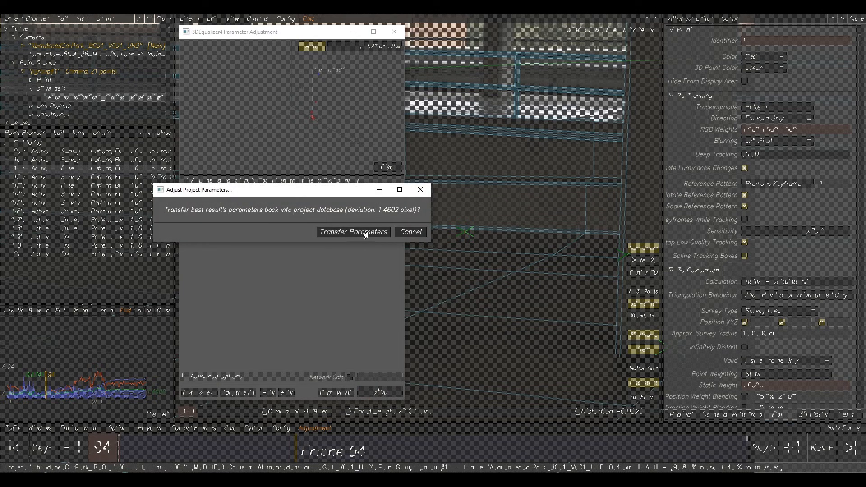
pyautogui.click(353, 232)
# Step: Recalculate the camera solve with the adjusted focal length and use the result
pyautogui.scroll(-2, 429, 216)
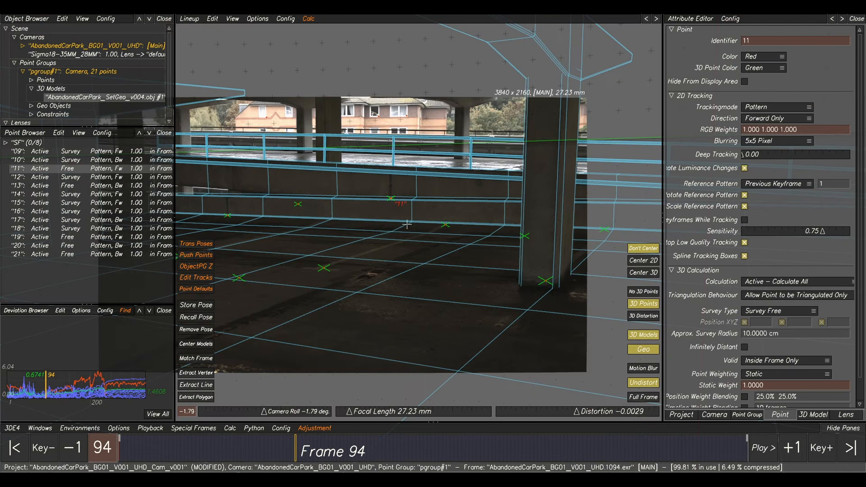
pyautogui.hotkey('alt', 'c')
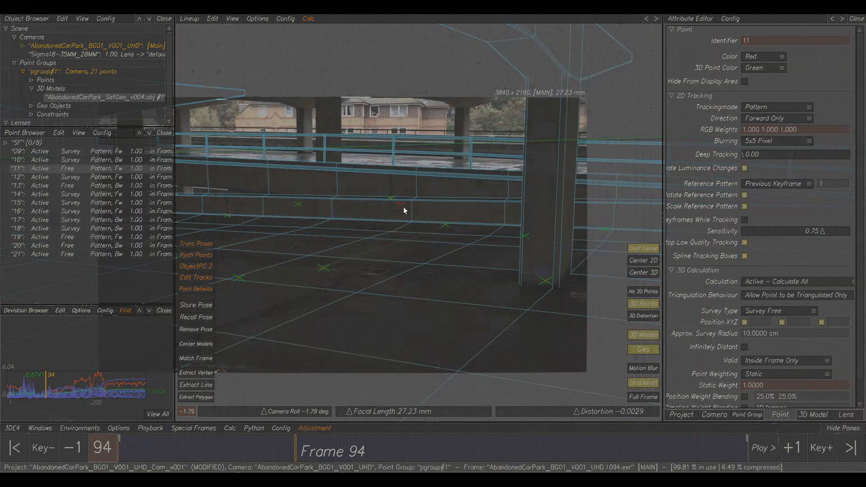
pyautogui.click(556, 396)
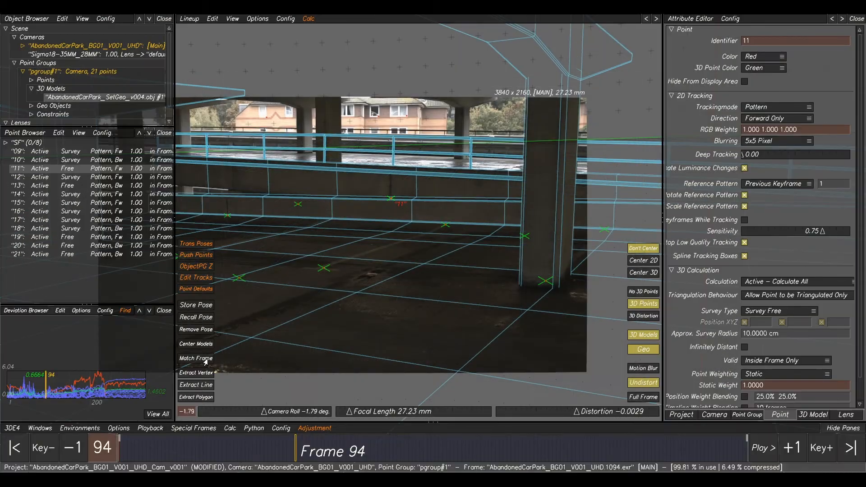
# Step: Select point 17 from its deviation curve, set it to Survey Free, and accept a fresh camera solve
pyautogui.keyDown('ctrl'); pyautogui.moveTo(122, 379); pyautogui.dragTo(124, 370, button='right'); pyautogui.keyUp('ctrl')
pyautogui.keyDown('ctrl'); pyautogui.moveTo(123, 370); pyautogui.dragTo(110, 342, button='middle'); pyautogui.keyUp('ctrl')
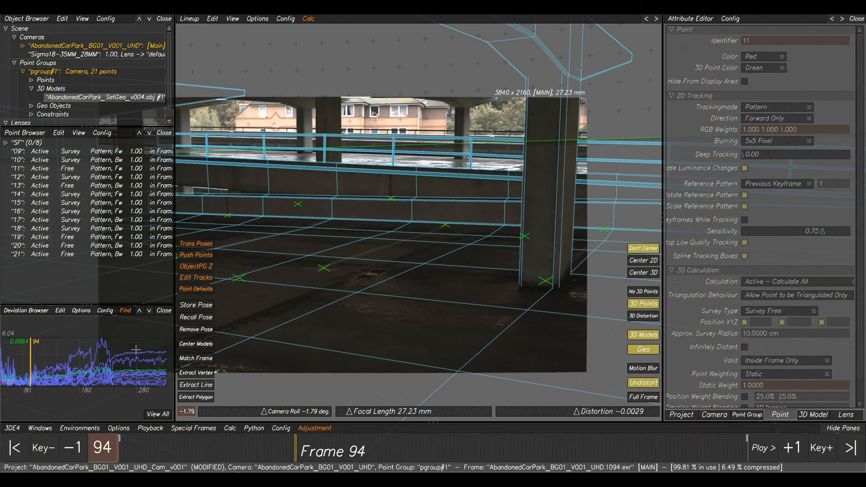
pyautogui.click(138, 352)
pyautogui.keyDown('ctrl'); pyautogui.moveTo(283, 247); pyautogui.dragTo(384, 236, button='middle'); pyautogui.keyUp('ctrl')
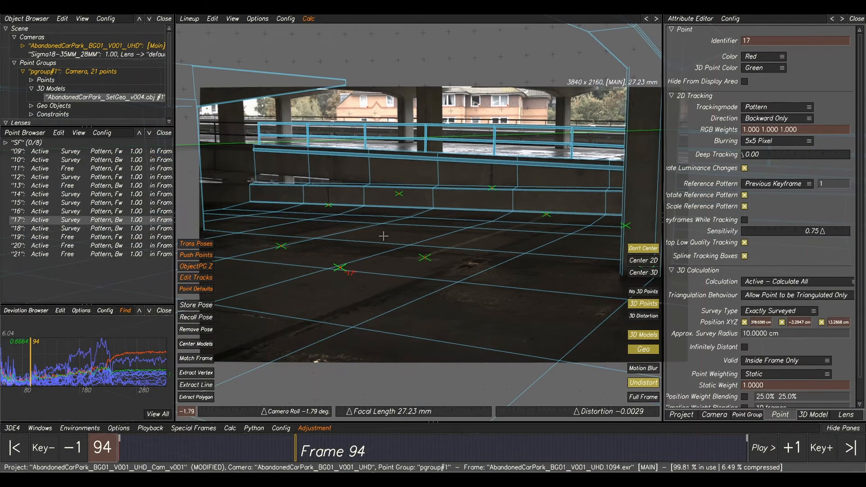
pyautogui.rightClick(139, 218)
pyautogui.click(325, 332)
pyautogui.hotkey('alt', 'c')
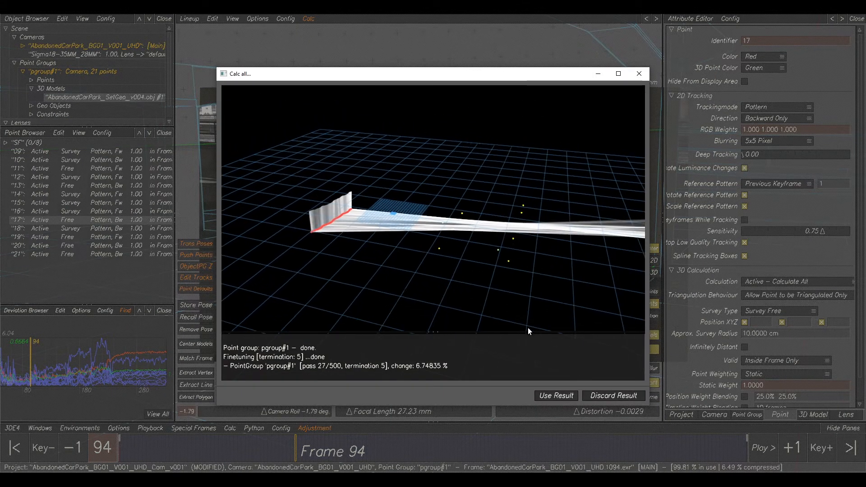
pyautogui.click(556, 396)
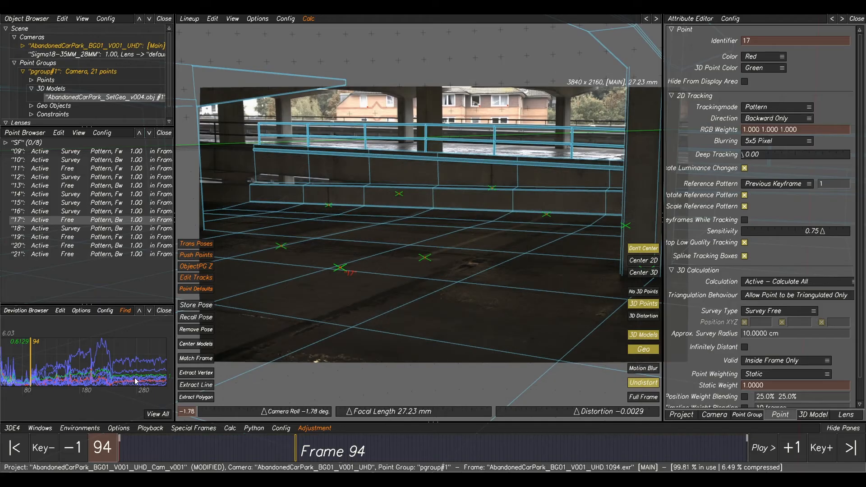
# Step: Select point 11 from the highest curve in the deviation graph, go to frame 1 and delete the point
pyautogui.moveTo(115, 375); pyautogui.dragTo(127, 354, button='right')
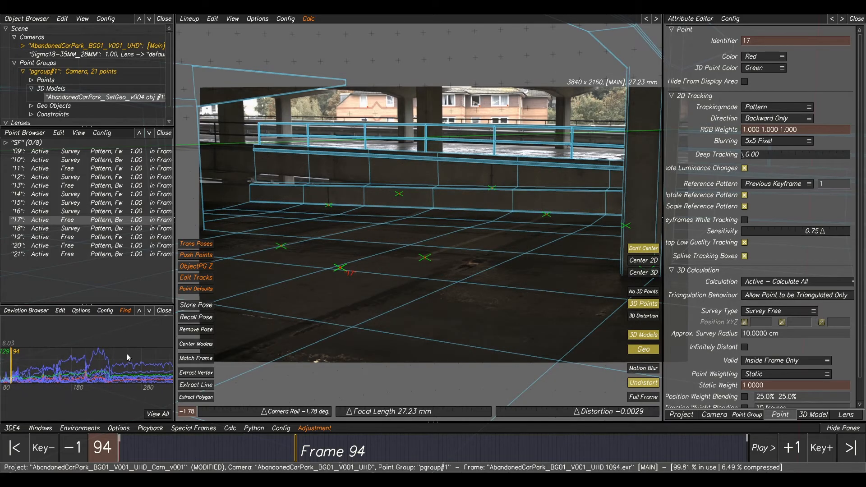
pyautogui.click(99, 352)
pyautogui.scroll(-3, 490, 188)
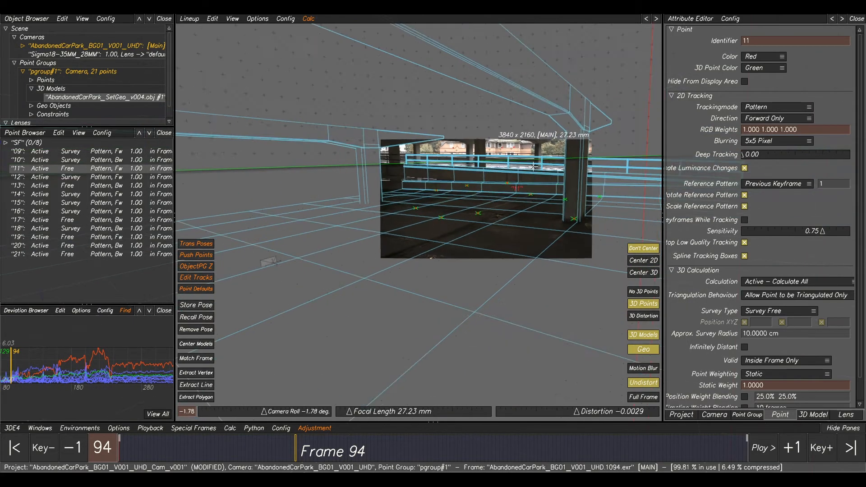
pyautogui.scroll(4, 495, 186)
pyautogui.press('F2')
pyautogui.scroll(4, 430, 225)
pyautogui.scroll(2, 424, 232)
pyautogui.moveTo(298, 456)
pyautogui.mouseDown()
pyautogui.moveTo(460, 459)
pyautogui.moveTo(282, 447)
pyautogui.moveTo(320, 458)
pyautogui.moveTo(713, 460)
pyautogui.moveTo(508, 460)
pyautogui.moveTo(567, 467)
pyautogui.moveTo(550, 460)
pyautogui.moveTo(644, 459)
pyautogui.moveTo(119, 452)
pyautogui.mouseUp()
pyautogui.press('Delete')
# Step: Place a new tracking point on the dark mark in the wall's vertical joint at frame 1 and track it forward
pyautogui.click(445, 269)
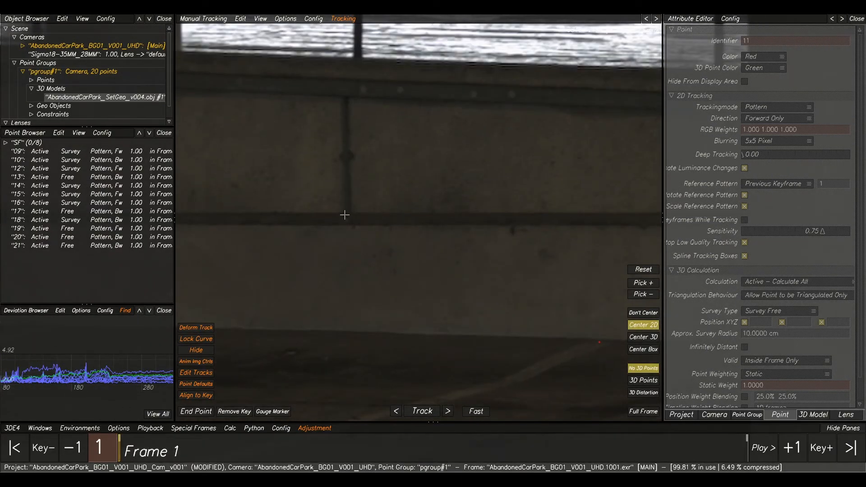
pyautogui.scroll(-2, 391, 231)
pyautogui.scroll(2, 391, 230)
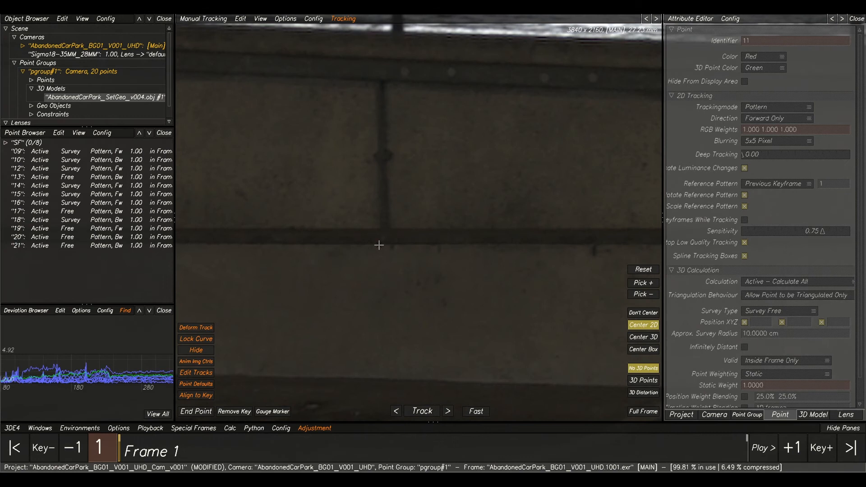
pyautogui.keyDown('ctrl'); pyautogui.click(382, 155); pyautogui.keyUp('ctrl')
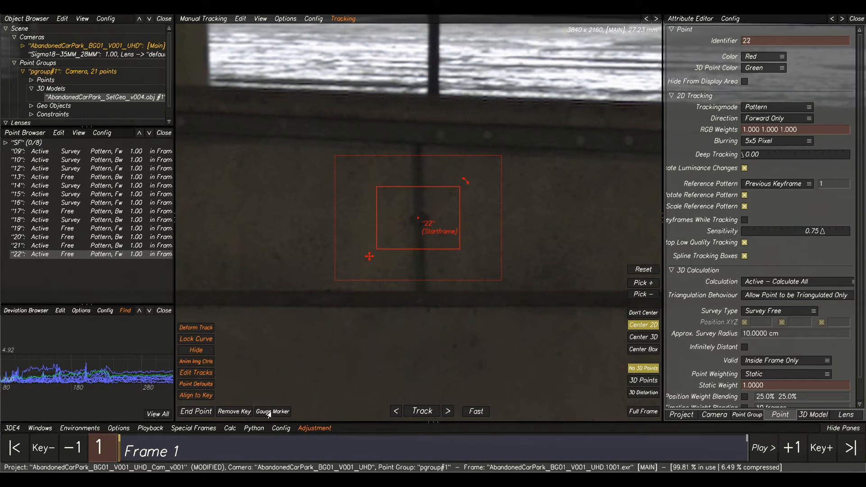
pyautogui.click(421, 411)
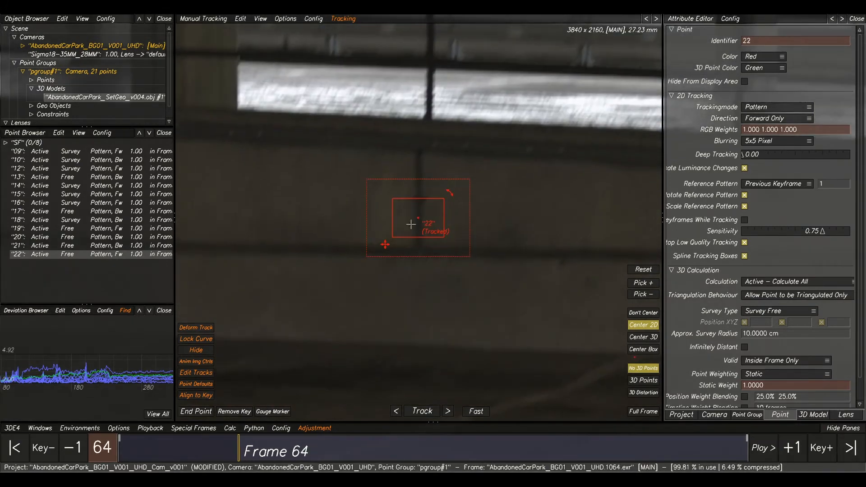
# Step: Shrink point 22's pattern box at frame 54 and track it on to the end of the shot at frame 332
pyautogui.moveTo(234, 457)
pyautogui.mouseDown()
pyautogui.moveTo(213, 452)
pyautogui.moveTo(220, 452)
pyautogui.mouseUp()
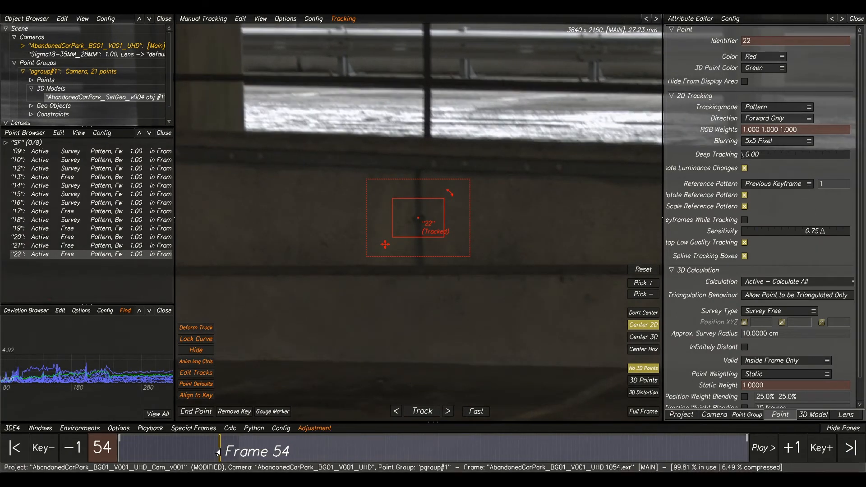
pyautogui.moveTo(395, 235); pyautogui.dragTo(401, 233)
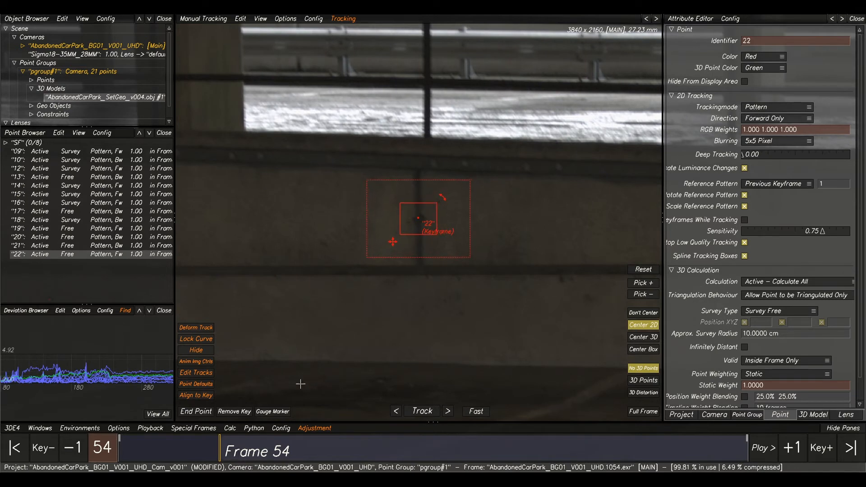
pyautogui.click(424, 412)
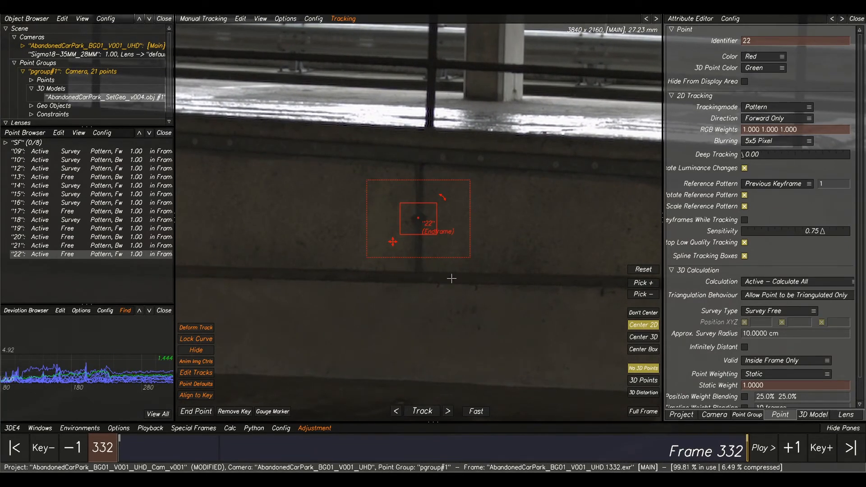
# Step: Recalculate the camera solve with the newly tracked point 22 and use the result
pyautogui.scroll(2, 408, 273)
pyautogui.scroll(-3, 444, 272)
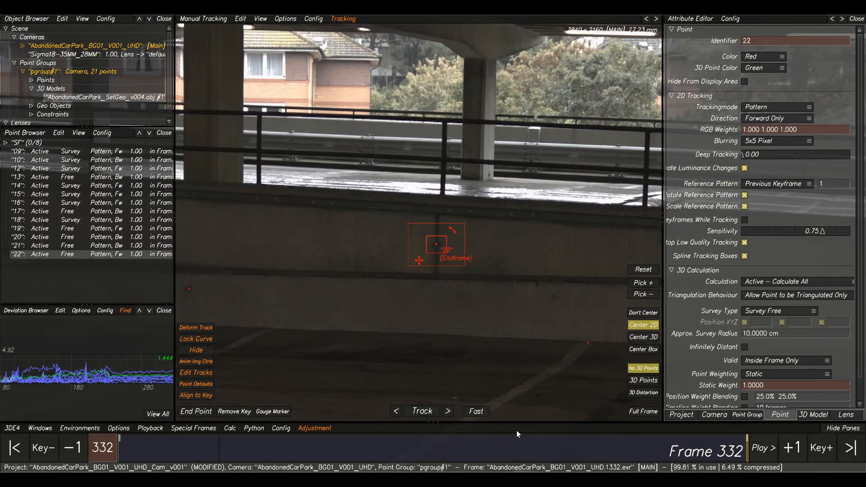
pyautogui.hotkey('alt', 'c')
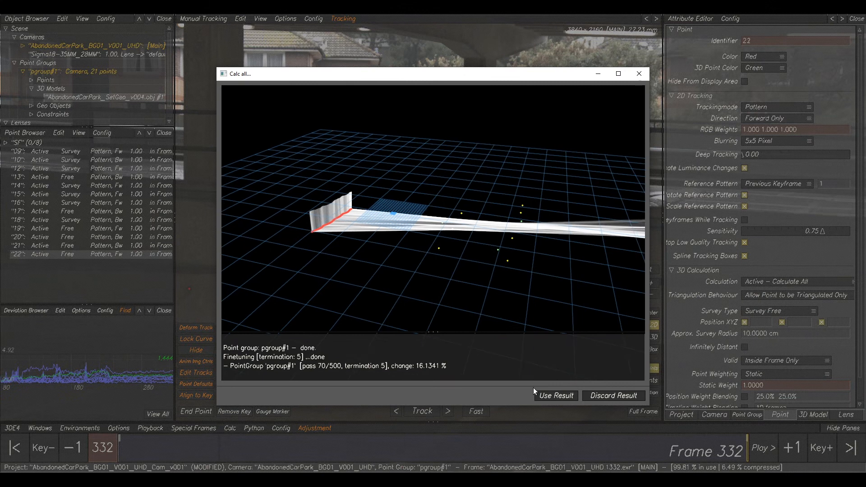
pyautogui.click(541, 395)
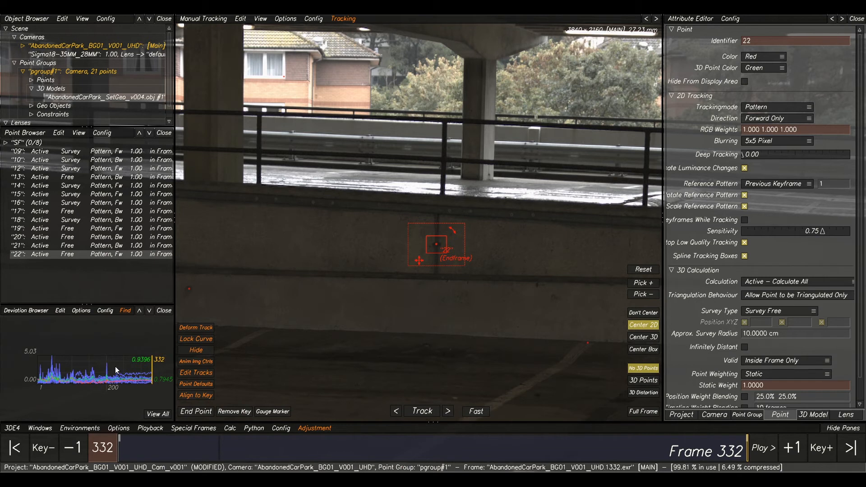
# Step: Scrub and play back the shot in Lineup to check how the set model and 3D points fit the plate
pyautogui.moveTo(652, 448); pyautogui.dragTo(576, 446)
pyautogui.press('F2')
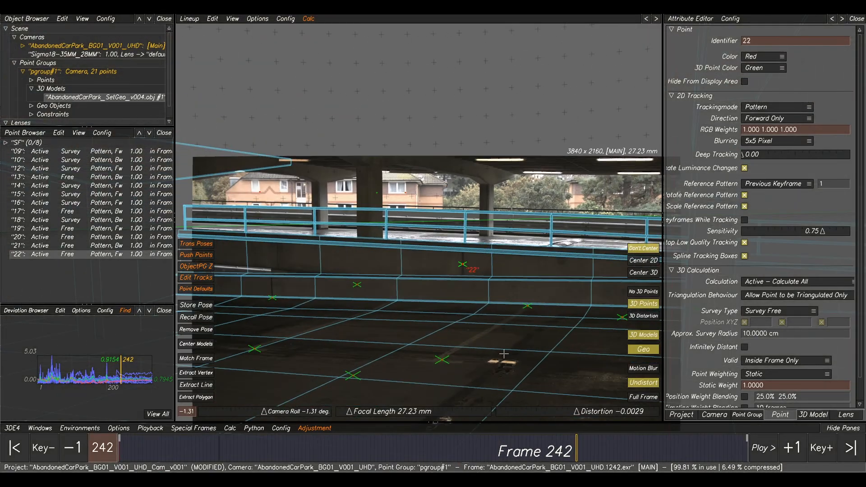
pyautogui.moveTo(586, 456); pyautogui.dragTo(216, 443)
pyautogui.press('space')
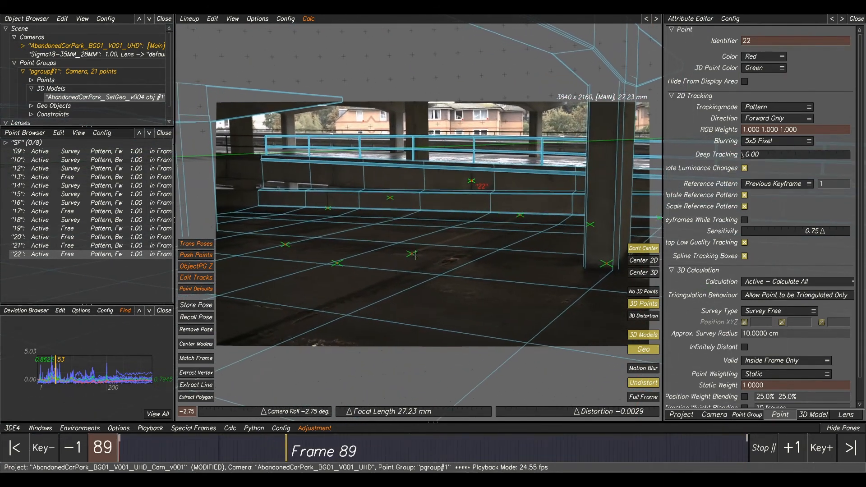
pyautogui.press('space')
# Step: Select point 09 from its deviation spike and show its 2D track at frame 197 in Manual Tracking
pyautogui.moveTo(116, 371); pyautogui.dragTo(148, 391, button='right')
pyautogui.moveTo(102, 357)
pyautogui.mouseDown(button='middle')
pyautogui.moveTo(112, 357)
pyautogui.moveTo(63, 376)
pyautogui.mouseUp(button='middle')
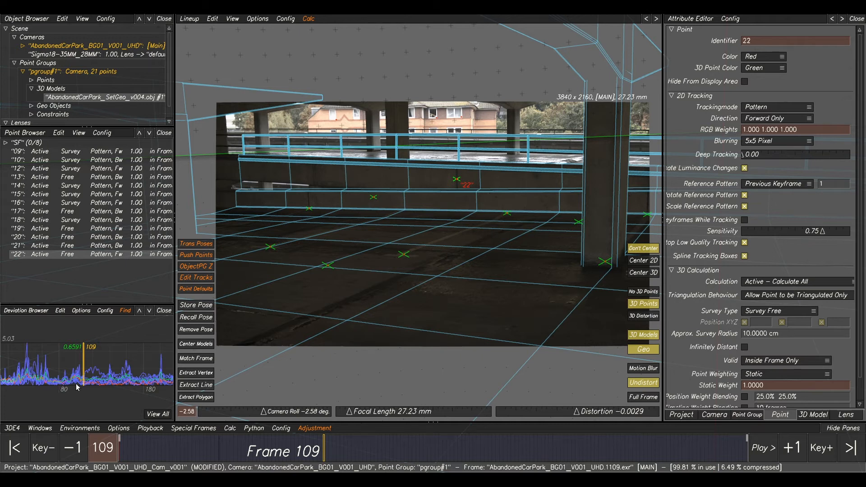
pyautogui.moveTo(132, 372); pyautogui.dragTo(108, 374, button='right')
pyautogui.click(119, 347)
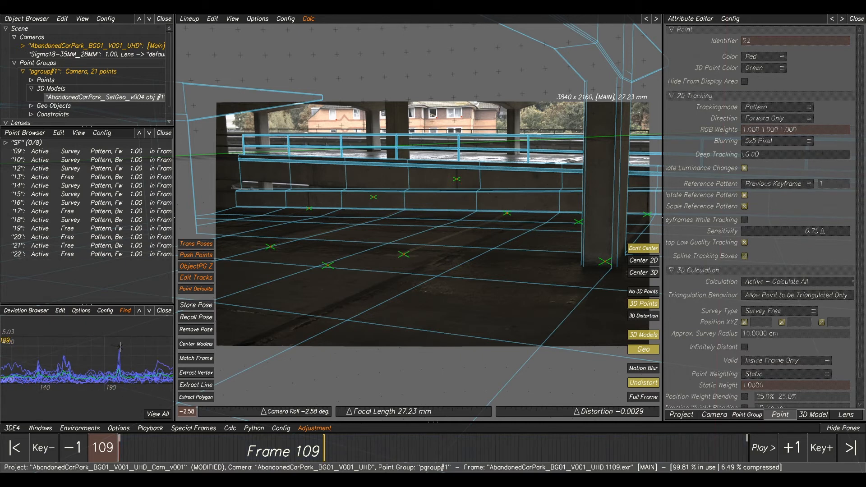
pyautogui.click(120, 349)
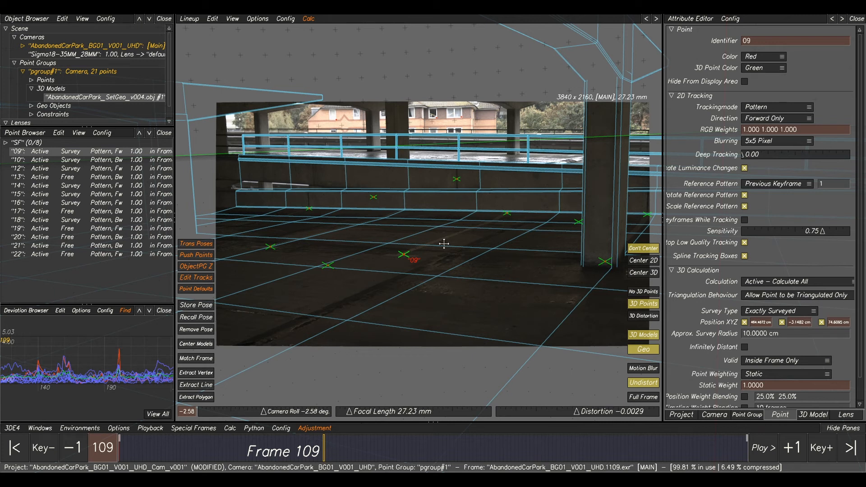
pyautogui.press('F1')
pyautogui.moveTo(315, 438)
pyautogui.mouseDown()
pyautogui.moveTo(350, 448)
pyautogui.moveTo(483, 453)
pyautogui.mouseUp()
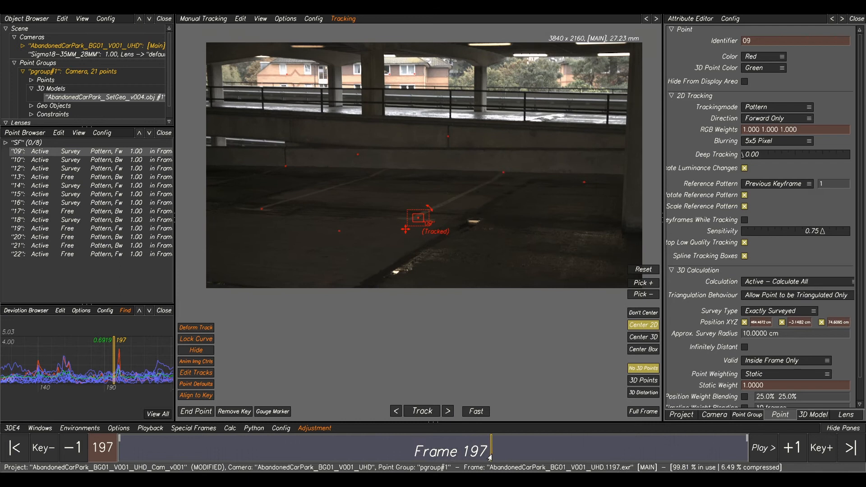
# Step: Step back and forth through the frames around 200 to examine how point 09 tracks the painted line
pyautogui.scroll(5, 441, 209)
pyautogui.press('Right')
pyautogui.scroll(-3, 459, 177)
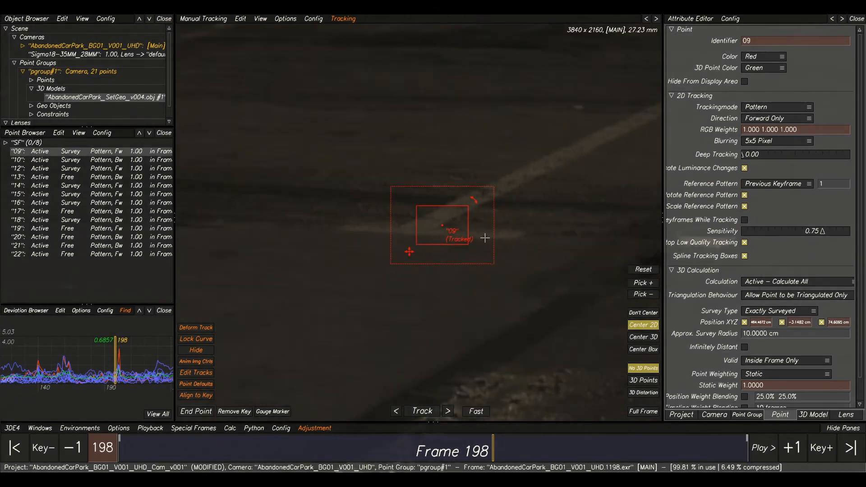
pyautogui.press('Right')
pyautogui.press('Right')
pyautogui.press('Left')
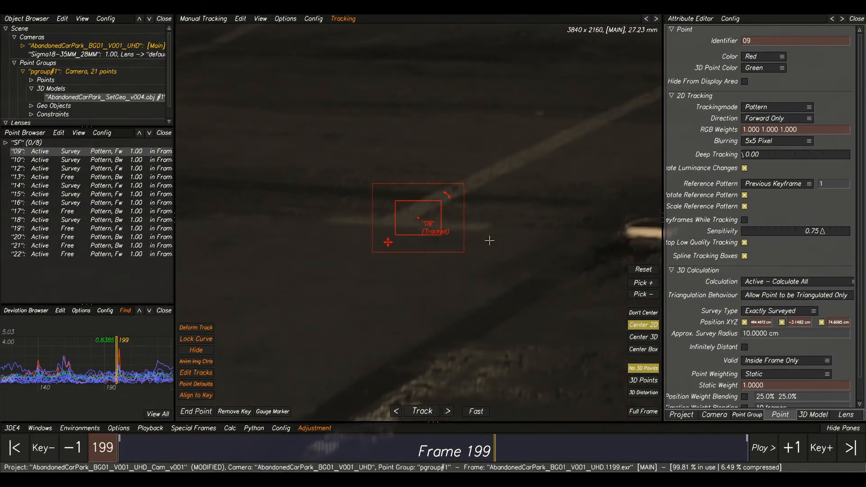
pyautogui.press('Left')
pyautogui.press('Right')
pyautogui.press('Right')
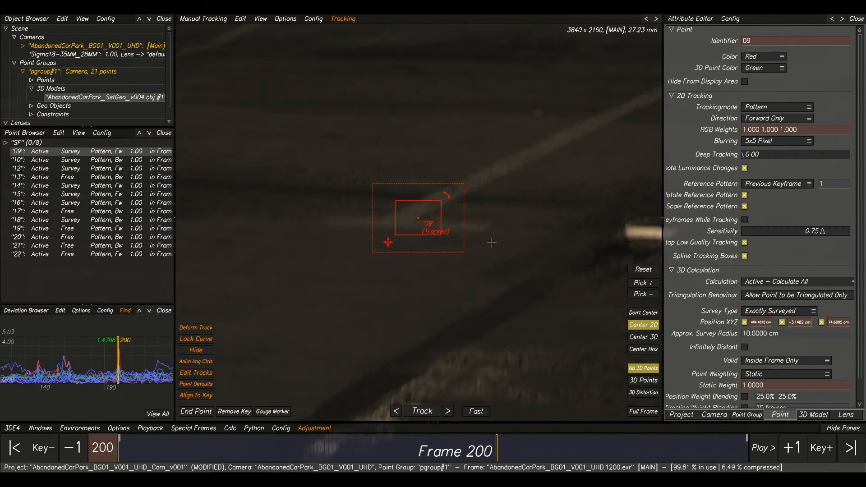
pyautogui.press('Right')
pyautogui.press('Right')
pyautogui.press('Left')
pyautogui.press('Left')
pyautogui.press('Left')
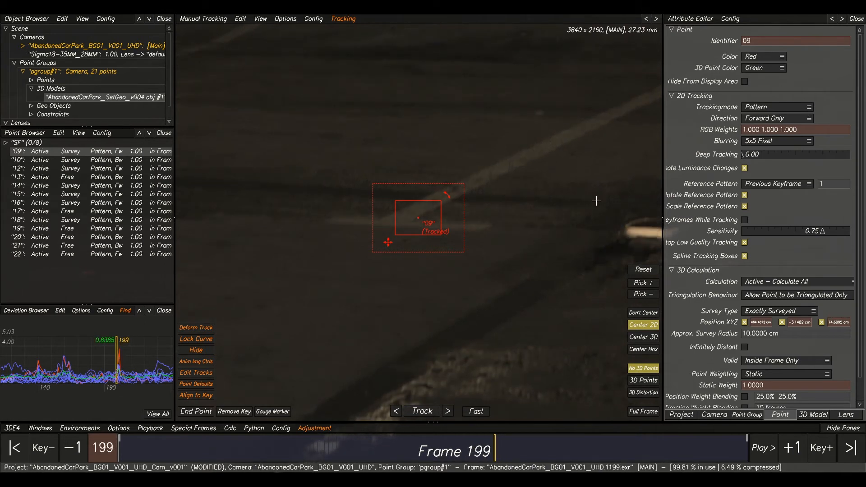
# Step: Compare point 09's movement between frames 197 and 200 with centering off, and switch back to Center 2D
pyautogui.click(644, 313)
pyautogui.press('Left')
pyautogui.press('Left')
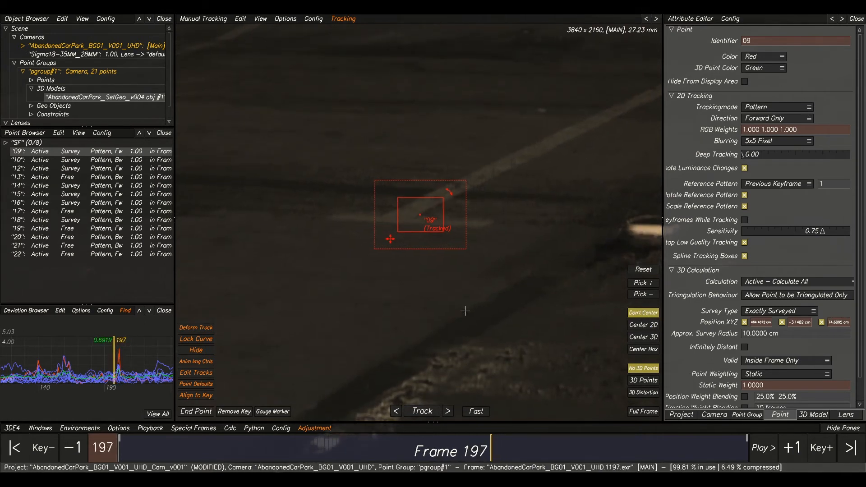
pyautogui.press('Right')
pyautogui.press('Right')
pyautogui.press('Right')
pyautogui.click(644, 325)
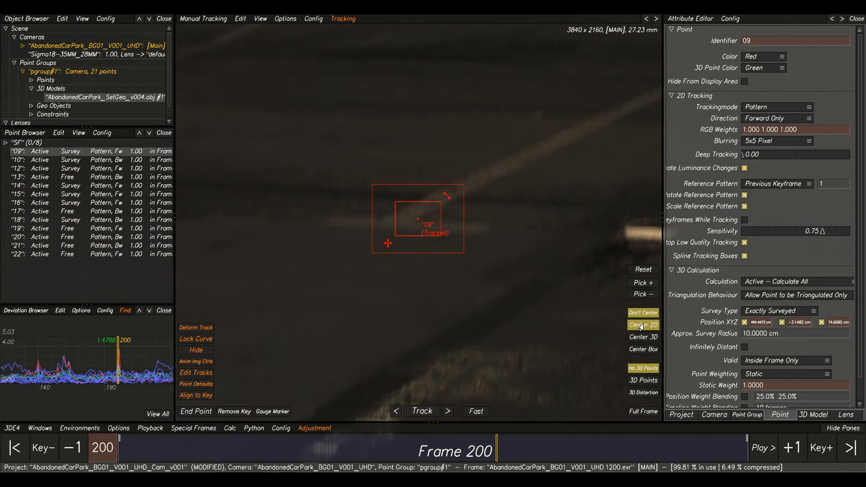
pyautogui.press('Left')
pyautogui.press('Left')
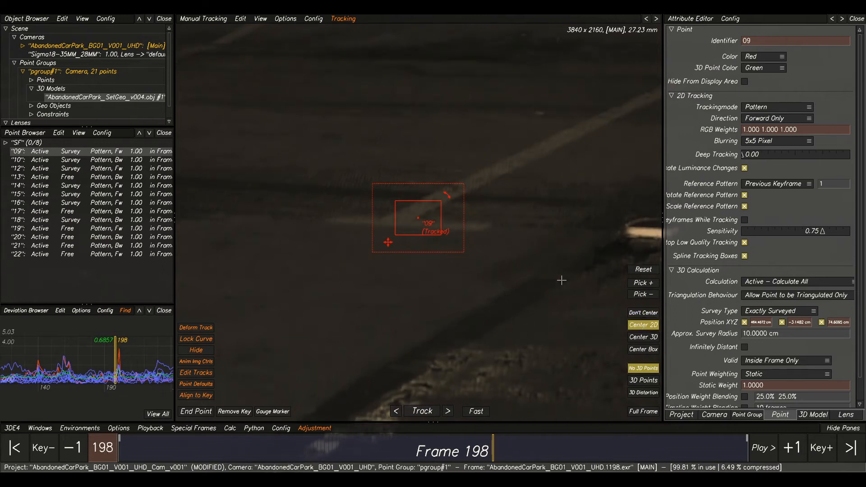
pyautogui.press('Right')
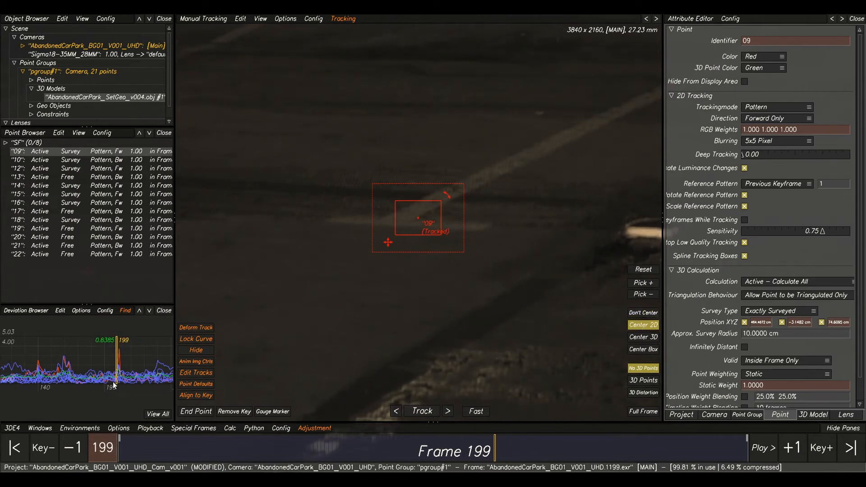
# Step: Examine point 09's jump at its deviation spike by flipping repeatedly between frames 199 and 200
pyautogui.scroll(3, 113, 382)
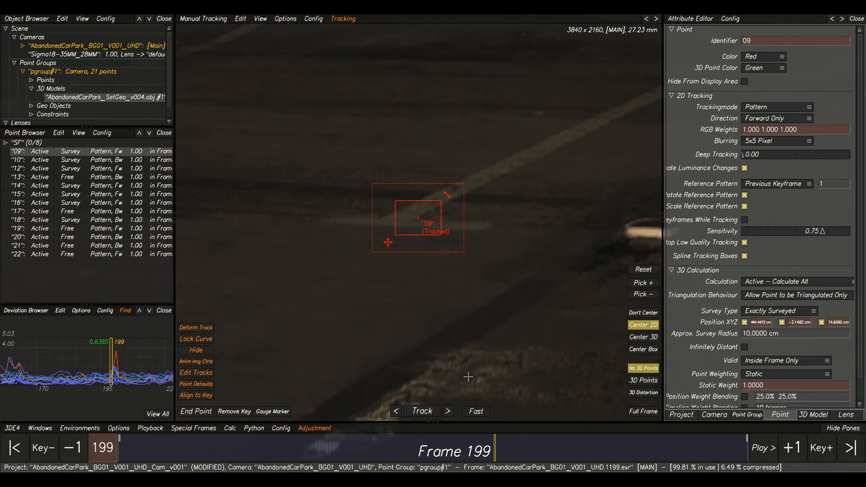
pyautogui.press('Right')
pyautogui.press('Left')
pyautogui.press('Left')
pyautogui.press('Left')
pyautogui.press('Left')
pyautogui.press('Left')
pyautogui.press('Right')
pyautogui.press('Right')
pyautogui.press('Right')
pyautogui.press('Right')
pyautogui.press('Right')
pyautogui.press('Left')
pyautogui.press('Right')
pyautogui.press('Left')
pyautogui.press('Right')
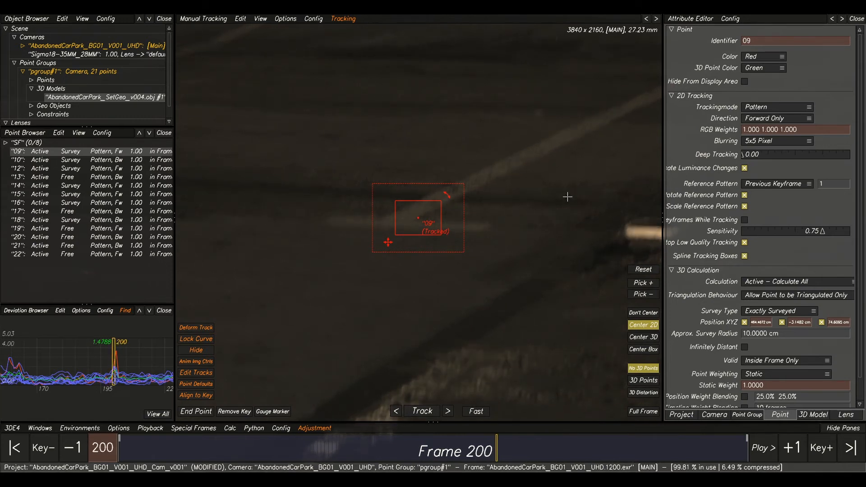
pyautogui.press('Left')
pyautogui.press('Right')
pyautogui.press('Left')
pyautogui.press('Right')
pyautogui.press('Left')
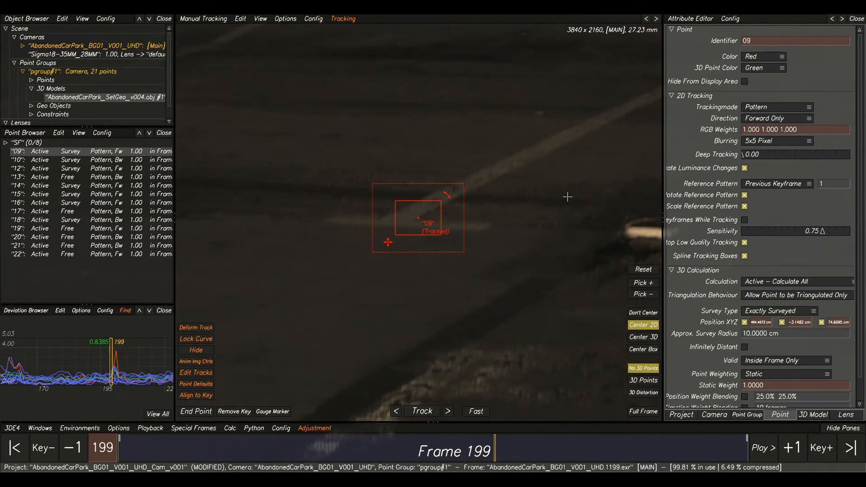
pyautogui.press('Right')
pyautogui.press('Left')
# Step: Set a keyframe for point 09 at frame 200 and nudge its position to line up with the painted line
pyautogui.press('Right')
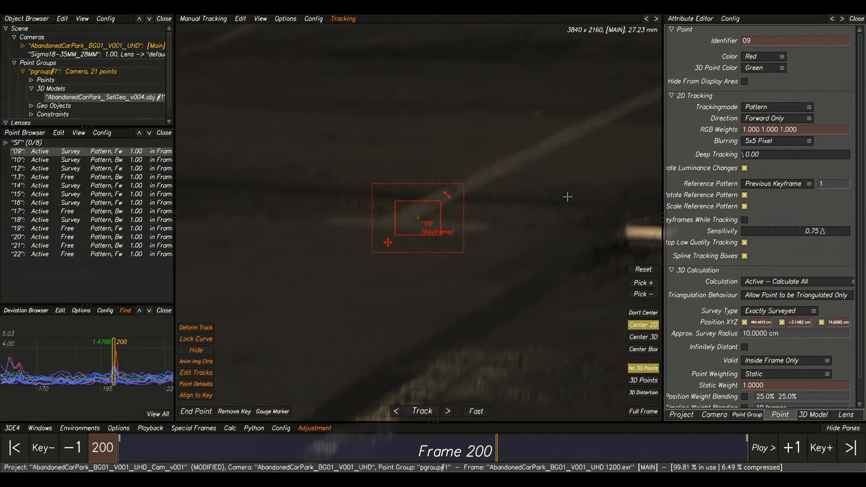
pyautogui.scroll(2, 555, 200)
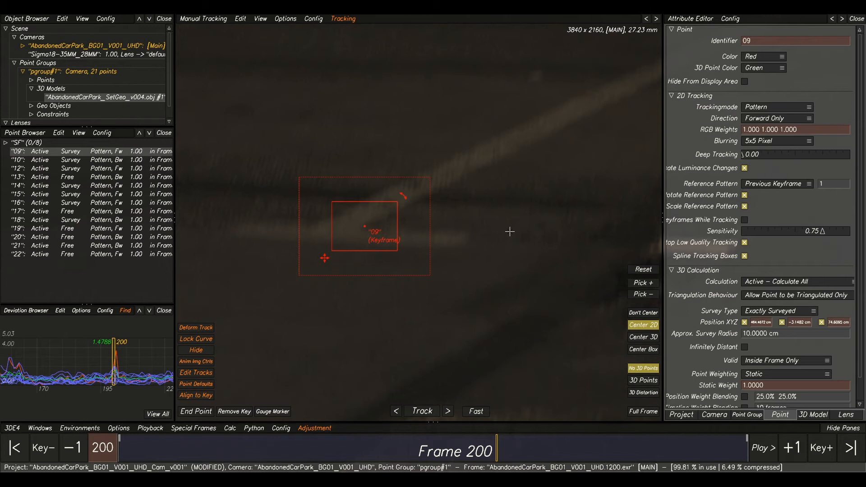
pyautogui.hotkey('alt', 'Left')
pyautogui.hotkey('alt', 'Left')
pyautogui.hotkey('alt', 'Down')
pyautogui.hotkey('alt', 'Left')
pyautogui.hotkey('alt', 'Down')
pyautogui.hotkey('alt', 'Left')
pyautogui.hotkey('alt', 'Left')
pyautogui.hotkey('alt', 'Down')
pyautogui.hotkey('alt', 'Left')
pyautogui.hotkey('alt', 'Down')
pyautogui.hotkey('alt', 'Right')
pyautogui.hotkey('alt', 'Up')
pyautogui.hotkey('alt', 'Right')
pyautogui.hotkey('alt', 'Up')
pyautogui.hotkey('alt', 'Right')
pyautogui.hotkey('alt', 'Up')
pyautogui.hotkey('alt', 'Right')
pyautogui.hotkey('alt', 'Up')
pyautogui.hotkey('alt', 'Right')
pyautogui.hotkey('alt', 'Up')
# Step: Check point 09's keyed position at frame 200 against its tracked position at frame 199
pyautogui.press('Left')
pyautogui.press('Left')
pyautogui.press('Right')
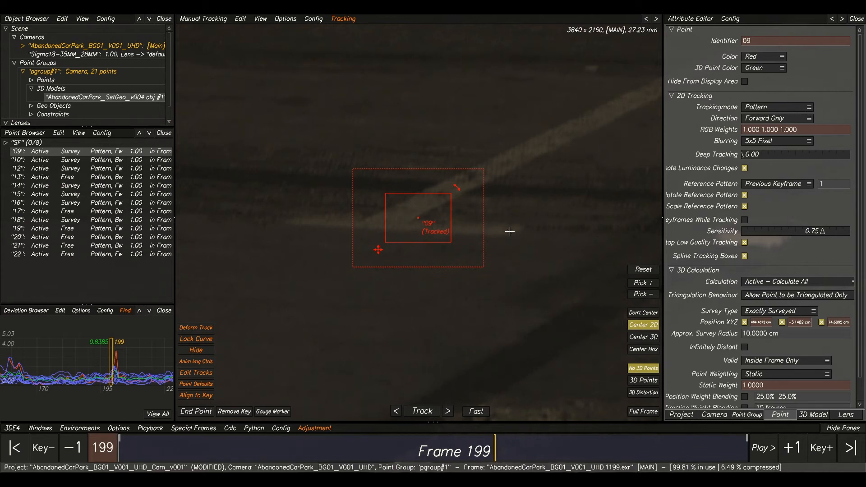
pyautogui.press('Right')
pyautogui.press('Left')
pyautogui.press('Right')
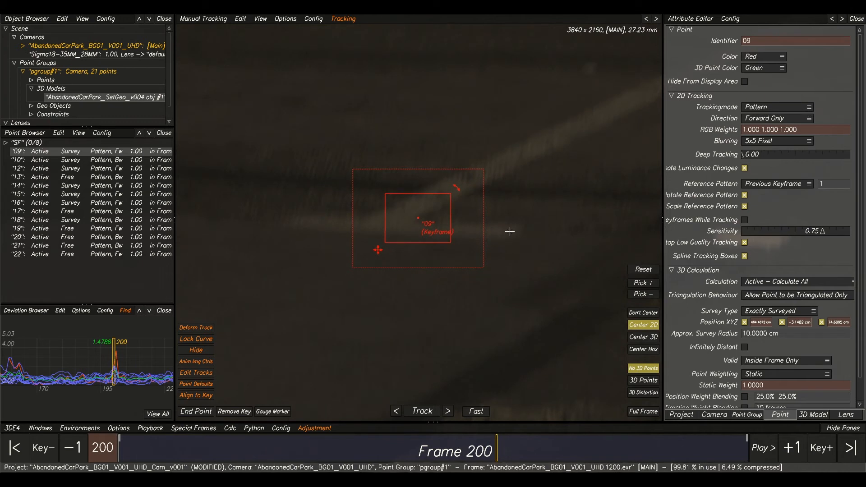
pyautogui.press('Left')
pyautogui.press('Right')
pyautogui.press('Left')
pyautogui.press('Right')
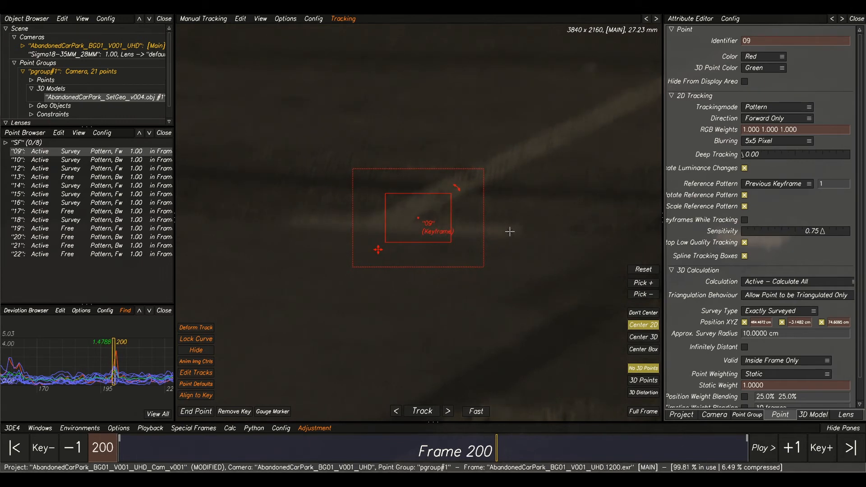
pyautogui.press('Left')
pyautogui.press('Right')
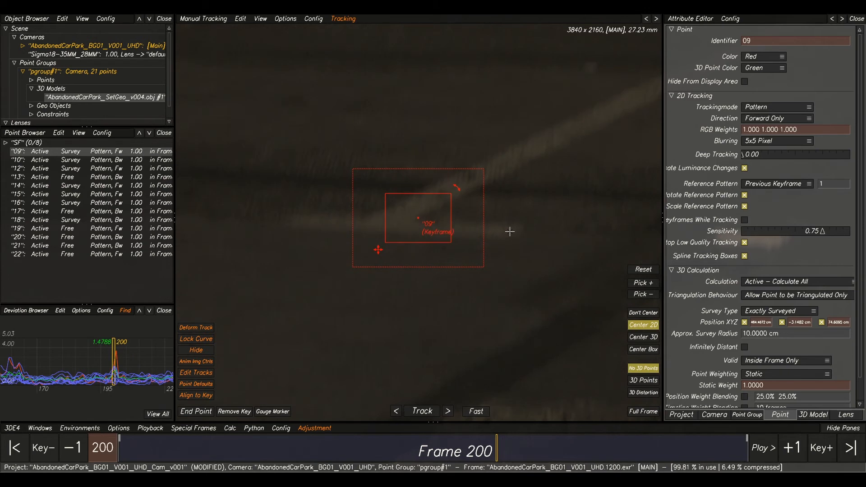
# Step: Flip repeatedly between frames 199 and 200 to judge whether point 09 holds steady on the painted line
pyautogui.press('Left')
pyautogui.press('Right')
pyautogui.press('Left')
pyautogui.press('Right')
pyautogui.press('Left')
pyautogui.press('Right')
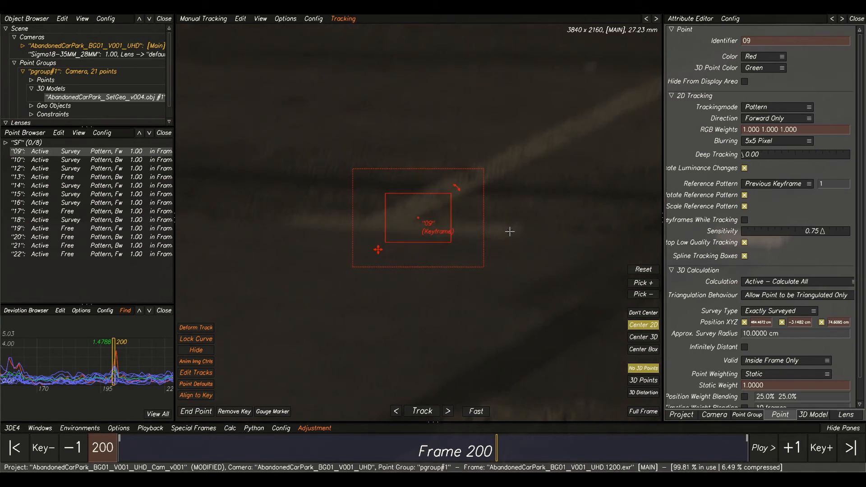
pyautogui.press('Left')
pyautogui.press('Right')
pyautogui.press('Left')
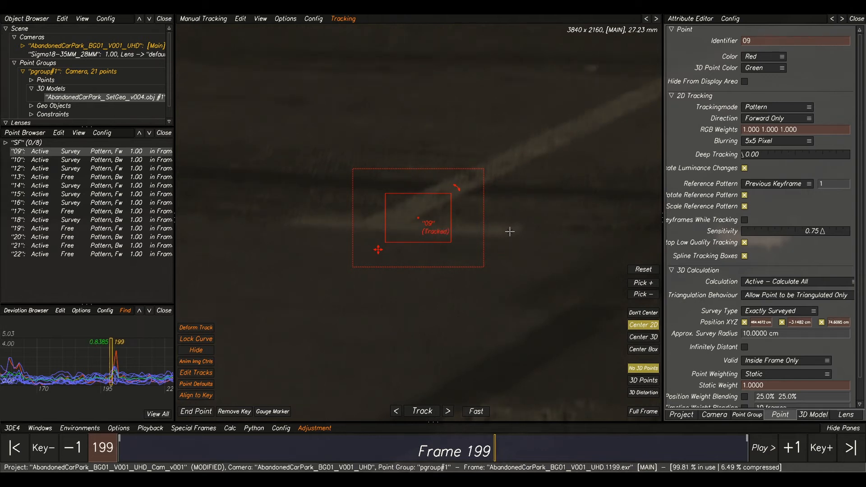
pyautogui.press('Right')
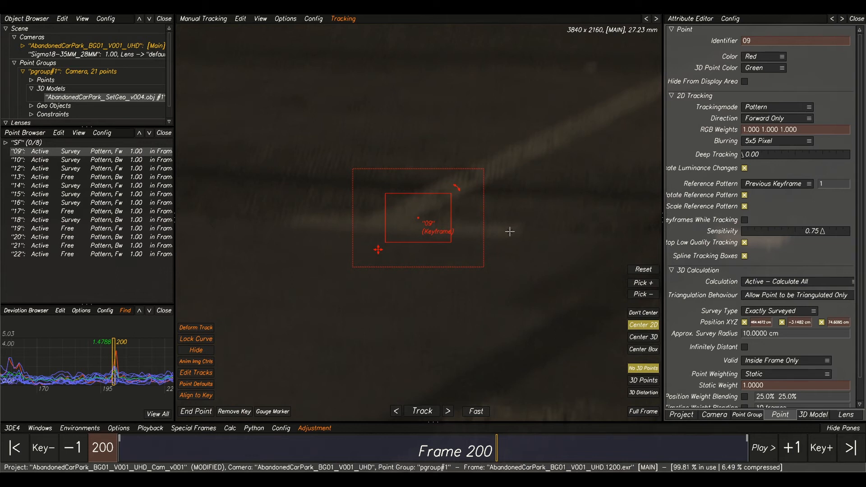
# Step: Key point 09 at frame 201 and fine-tune its position on the painted line by comparing with frame 200
pyautogui.press('Right')
pyautogui.press('Left')
pyautogui.press('Right')
pyautogui.press('Left')
pyautogui.press('Right')
pyautogui.press('Left')
pyautogui.press('Right')
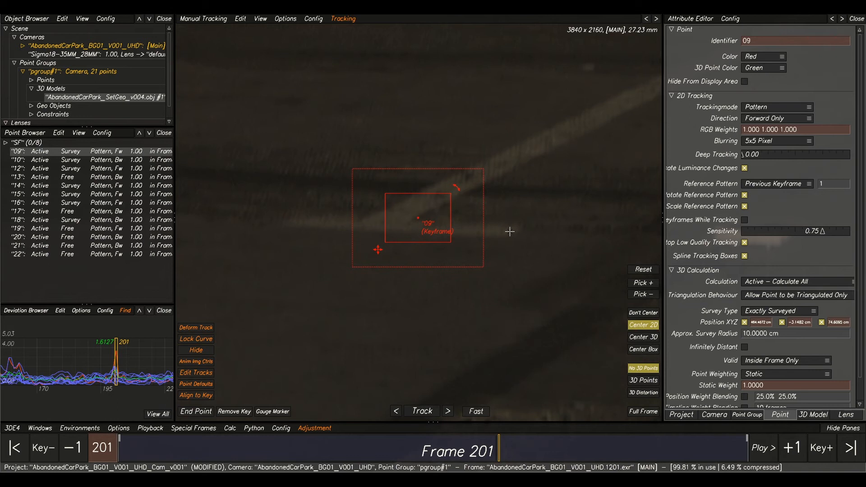
pyautogui.press('Left')
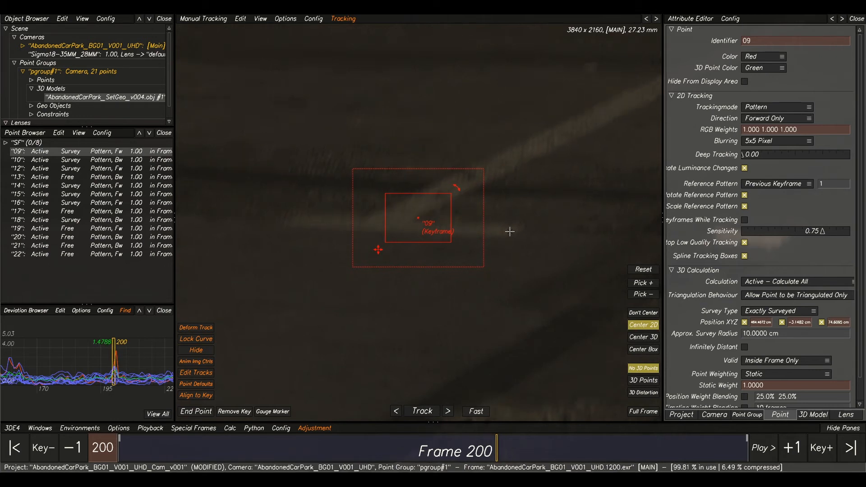
pyautogui.press('Right')
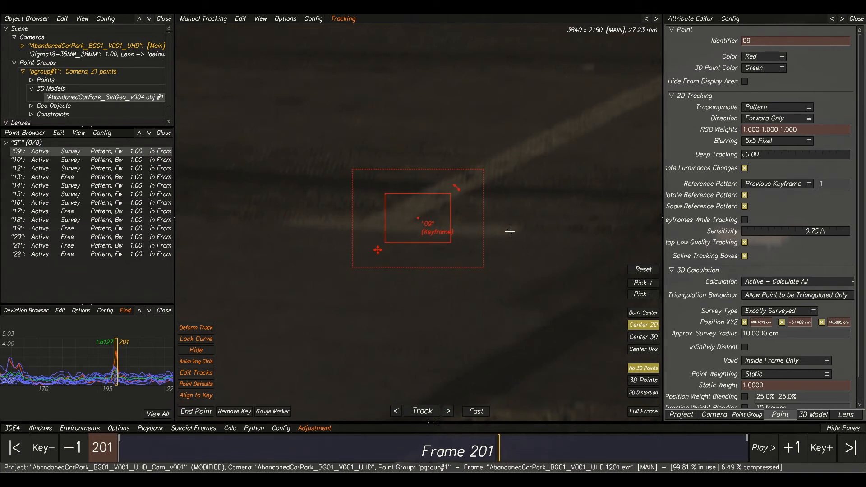
pyautogui.press('Left')
pyautogui.press('Right')
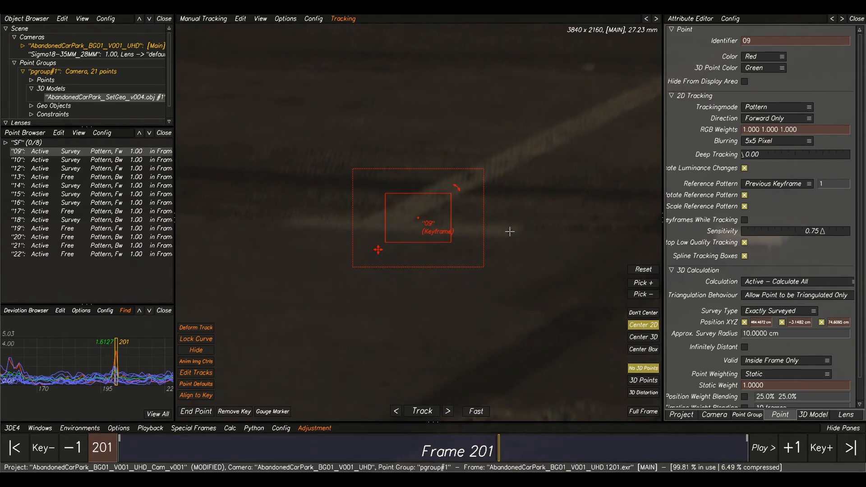
pyautogui.press('Left')
pyautogui.press('Right')
pyautogui.press('Left')
pyautogui.press('Right')
pyautogui.press('Left')
pyautogui.press('Right')
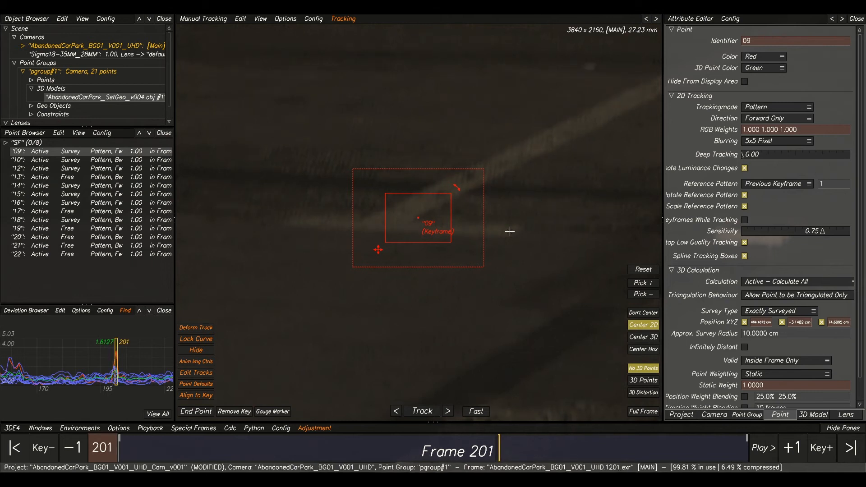
pyautogui.press('Left')
pyautogui.press('Right')
pyautogui.press('Left')
pyautogui.press('Right')
# Step: Compare point 09 across frames 201 to 203 and key its position at frame 203
pyautogui.press('Right')
pyautogui.press('Left')
pyautogui.press('Right')
pyautogui.press('Left')
pyautogui.press('Right')
pyautogui.press('Left')
pyautogui.press('Right')
pyautogui.press('Right')
pyautogui.press('Left')
pyautogui.press('Left')
pyautogui.press('Right')
pyautogui.press('Left')
pyautogui.press('Right')
pyautogui.press('Left')
pyautogui.press('Right')
pyautogui.press('Right')
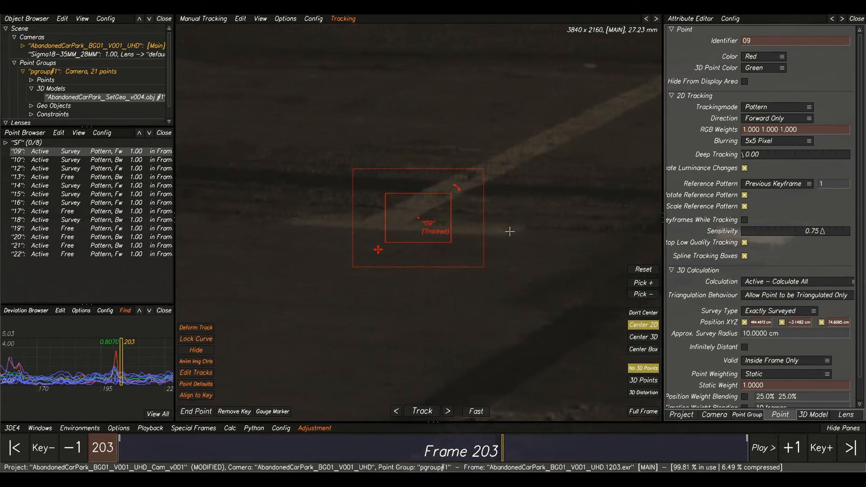
pyautogui.press('Left')
pyautogui.press('Right')
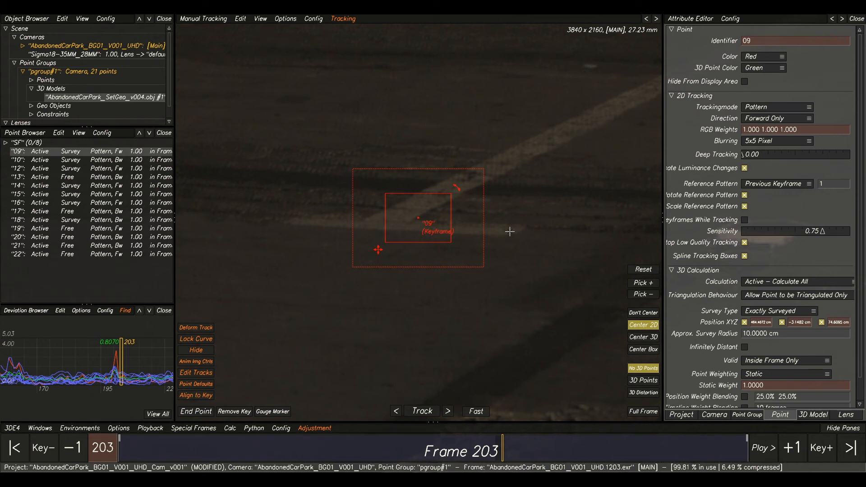
# Step: Recalculate all from scratch, accept the result, and widen the deviation graph to inspect the curves around frame 203
pyautogui.scroll(-3, 503, 249)
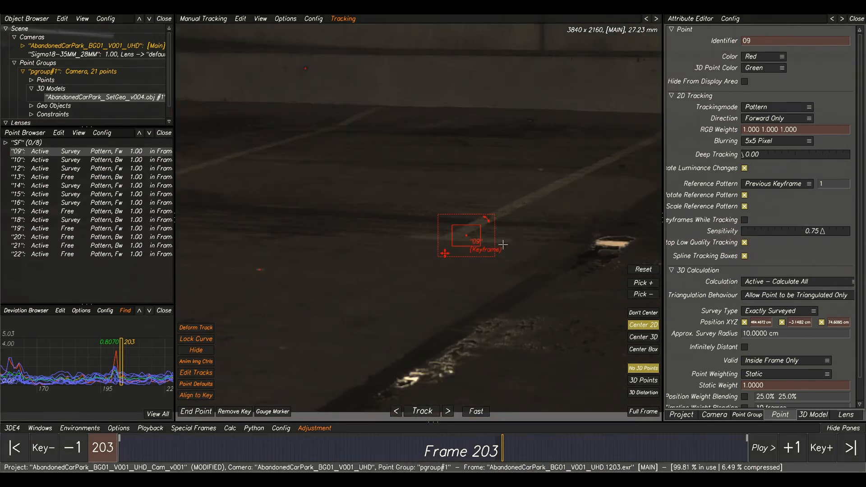
pyautogui.hotkey('alt', 'c')
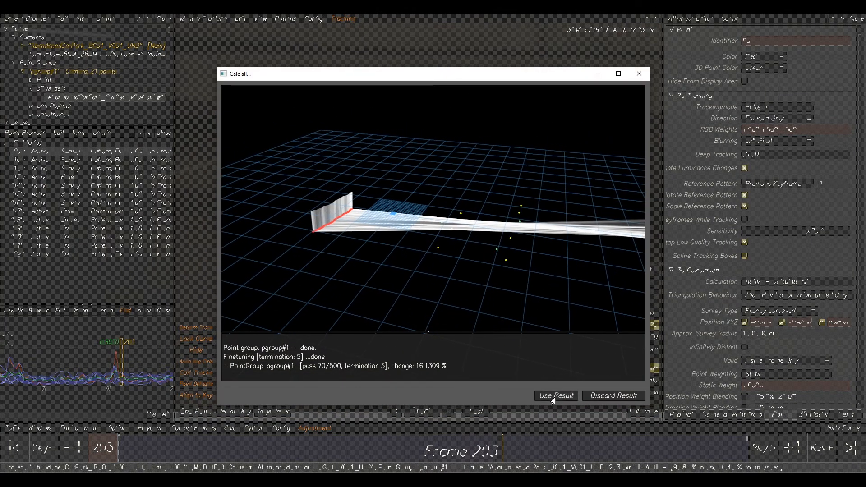
pyautogui.click(552, 397)
pyautogui.moveTo(91, 371)
pyautogui.mouseDown(button='middle')
pyautogui.moveTo(109, 371)
pyautogui.moveTo(107, 381)
pyautogui.mouseUp(button='middle')
pyautogui.scroll(-2, 125, 371)
pyautogui.scroll(-4, 135, 374)
pyautogui.scroll(-2, 443, 315)
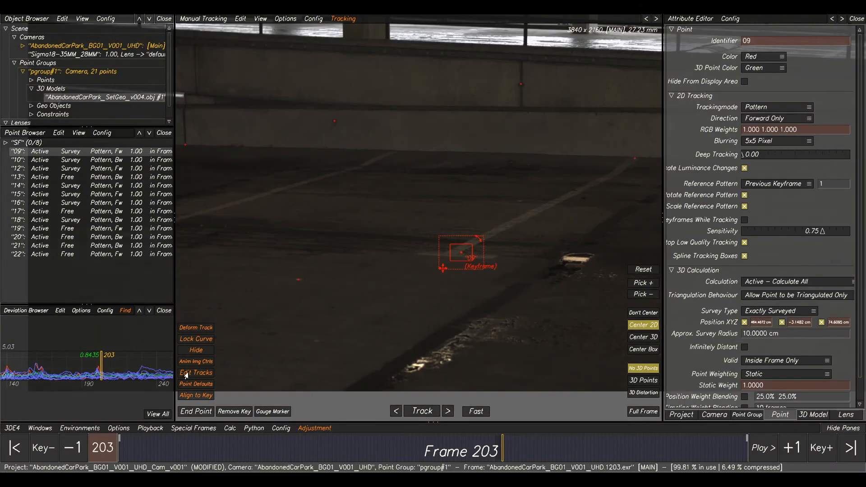
pyautogui.moveTo(117, 380); pyautogui.dragTo(82, 359, button='right')
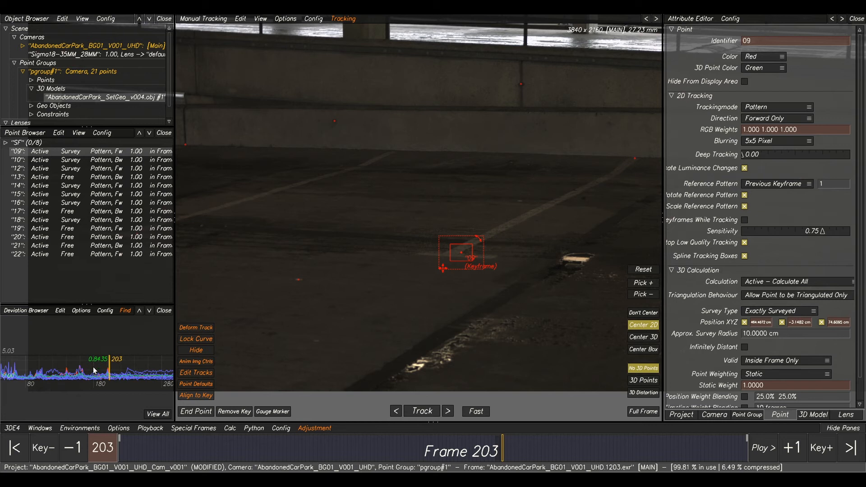
# Step: Play the shot at full frame, continue playback in the Lineup view to check the set model, and stop
pyautogui.click(640, 411)
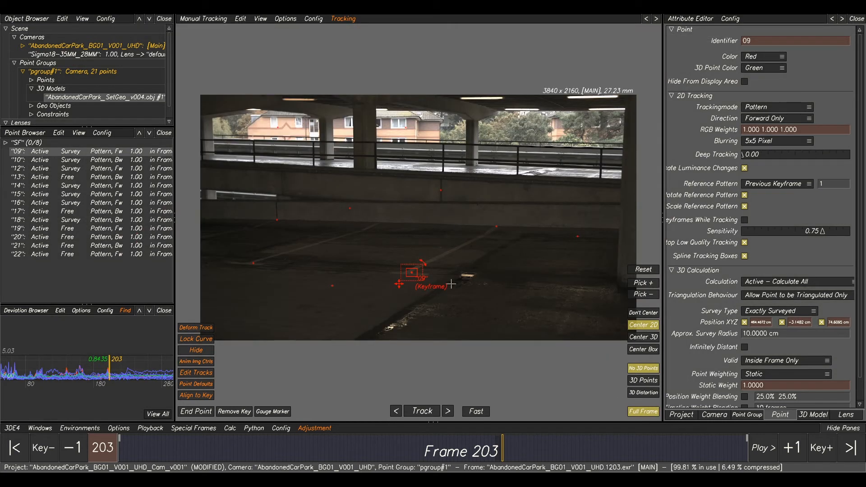
pyautogui.press('space')
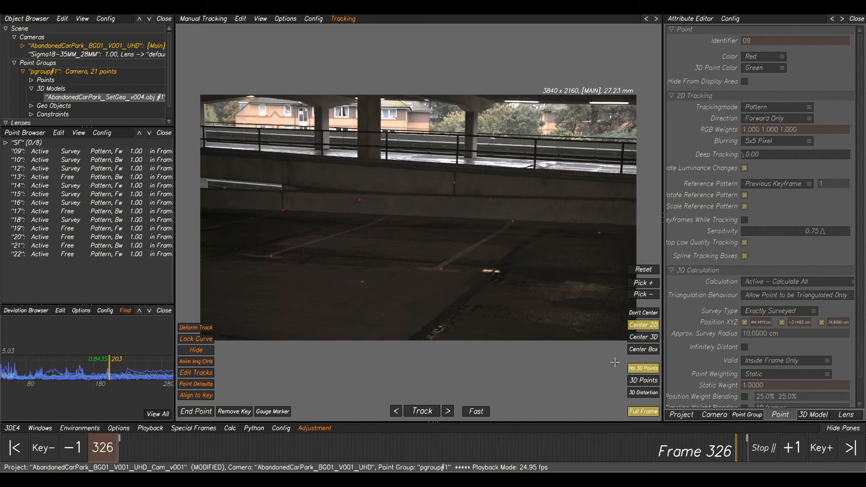
pyautogui.press('F3')
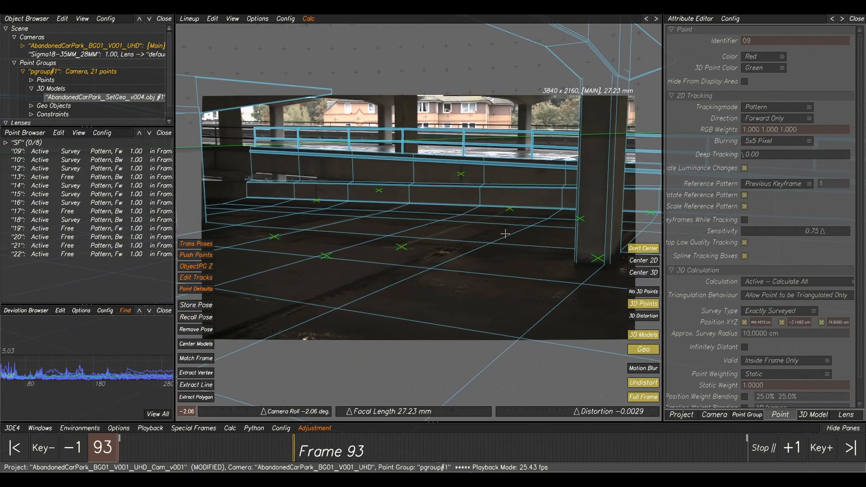
pyautogui.scroll(3, 421, 212)
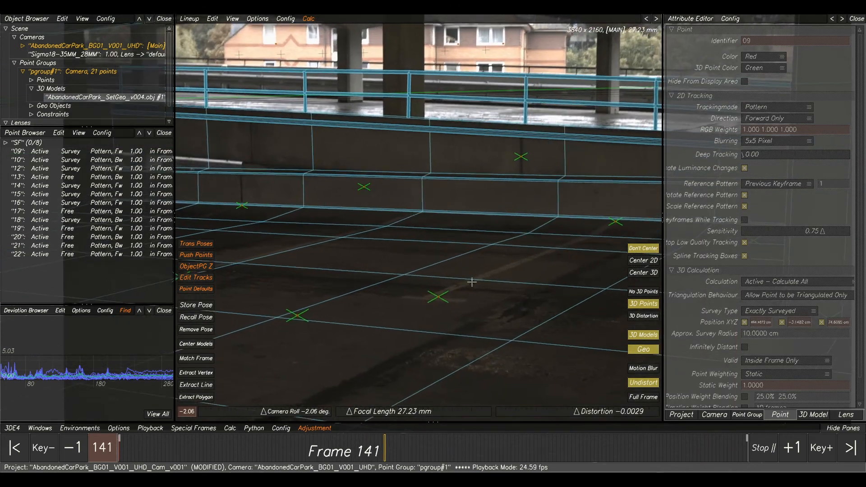
pyautogui.press('space')
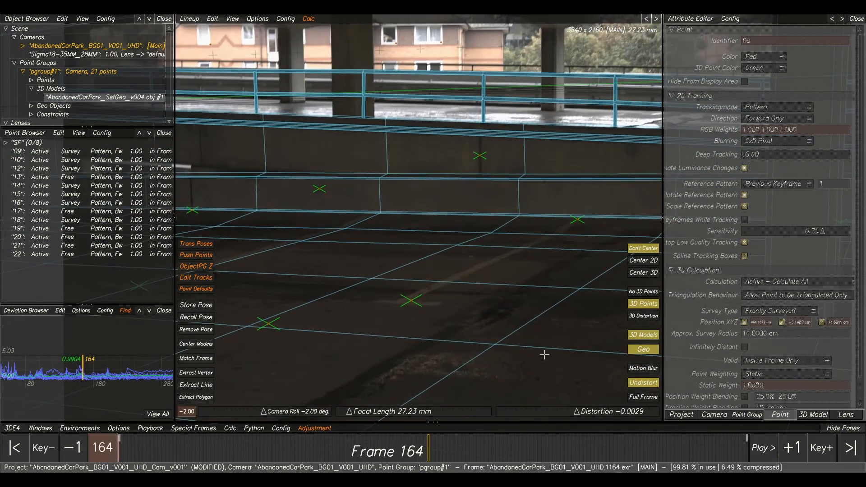
# Step: Center the Lineup view on point 09 in 3D and scrub between frames 186 and 241 to check its alignment
pyautogui.click(427, 298)
pyautogui.click(641, 272)
pyautogui.moveTo(438, 447); pyautogui.dragTo(470, 427)
pyautogui.scroll(5, 424, 225)
pyautogui.scroll(2, 419, 193)
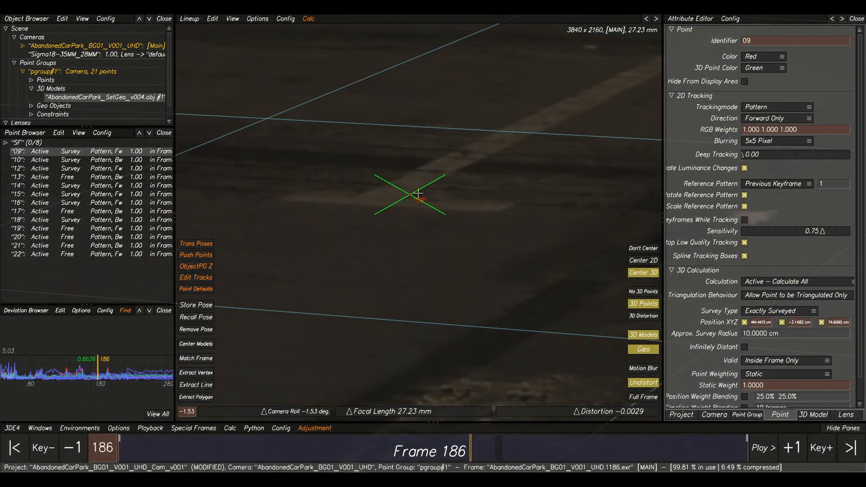
pyautogui.moveTo(464, 448); pyautogui.dragTo(574, 447)
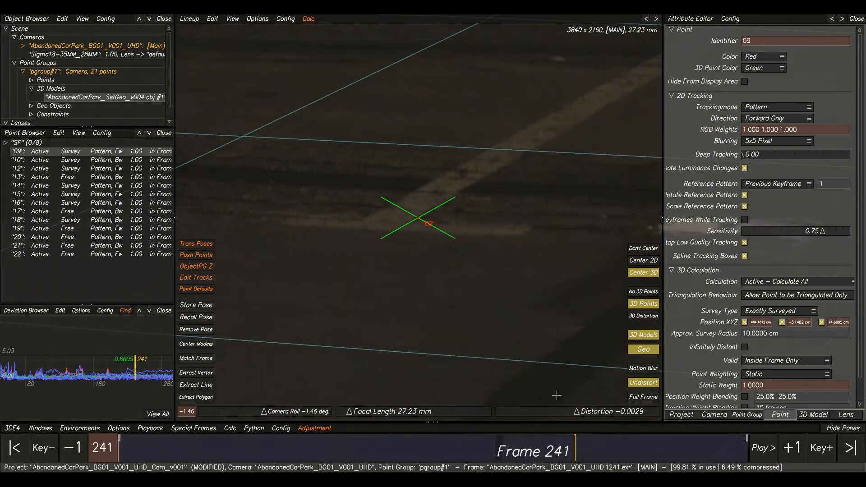
# Step: Play the shot centered on point 09 to check how the wireframe follows the floor and wall
pyautogui.scroll(-5, 481, 193)
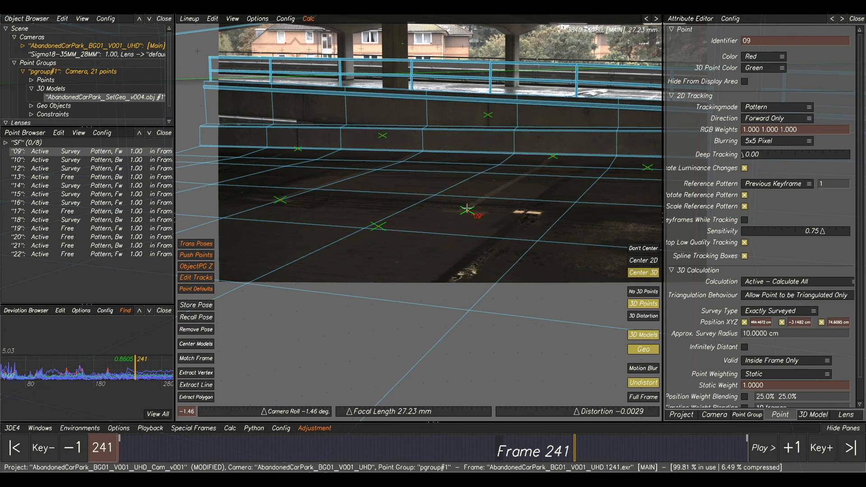
pyautogui.scroll(1, 446, 216)
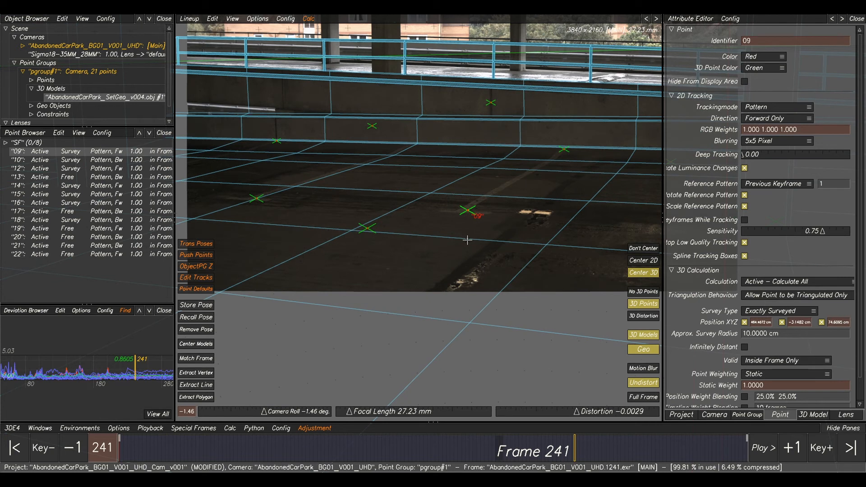
pyautogui.scroll(-3, 407, 289)
pyautogui.press('space')
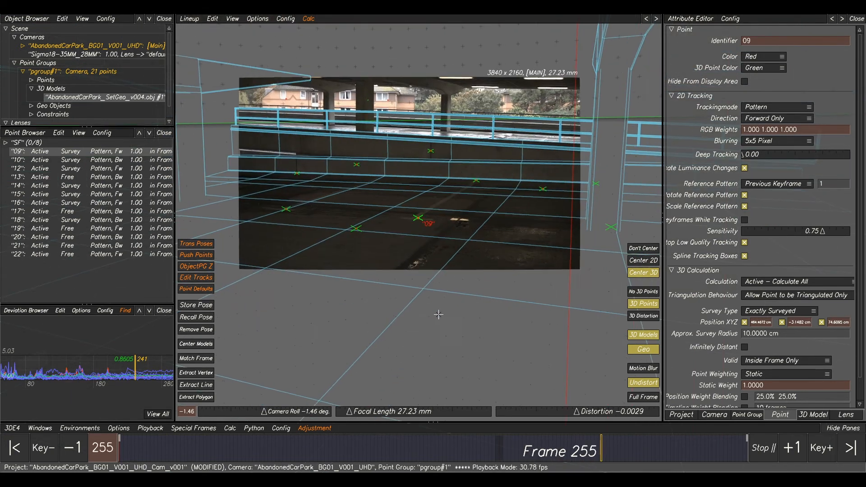
pyautogui.scroll(4, 480, 221)
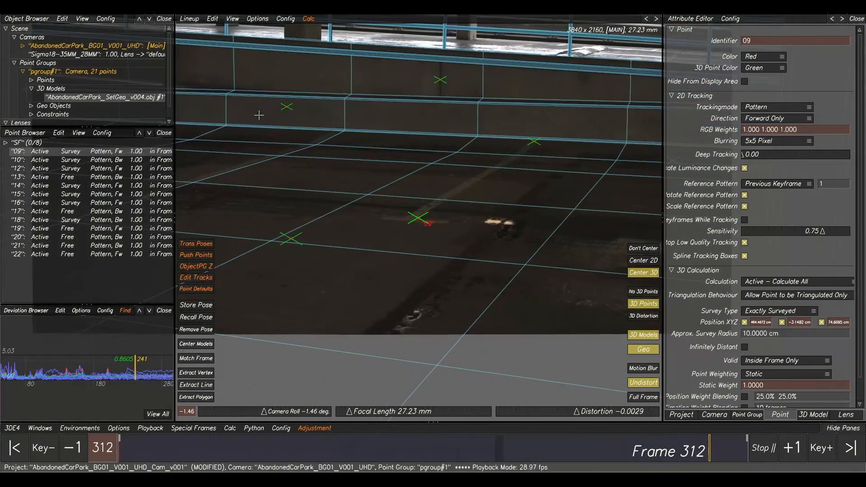
pyautogui.press('space')
# Step: Inspect the set model's alignment with the railings, beams and pillar at frames 14 and 98
pyautogui.scroll(-4, 287, 157)
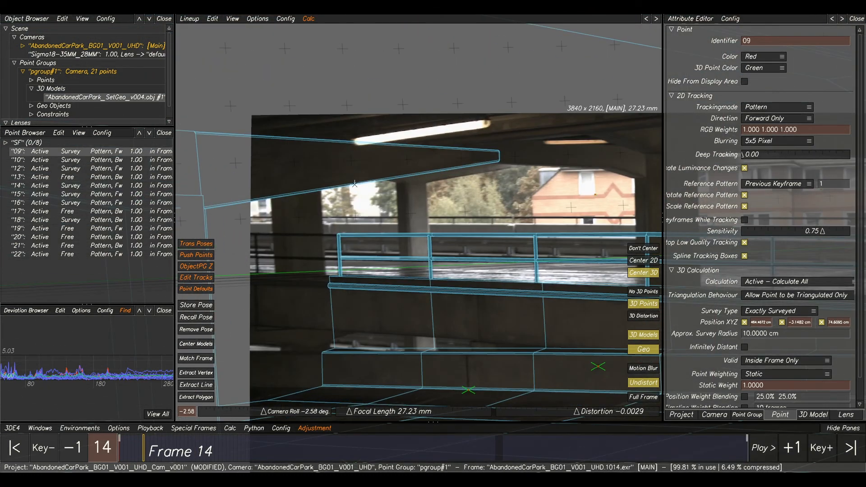
pyautogui.scroll(2, 492, 161)
pyautogui.scroll(-3, 510, 194)
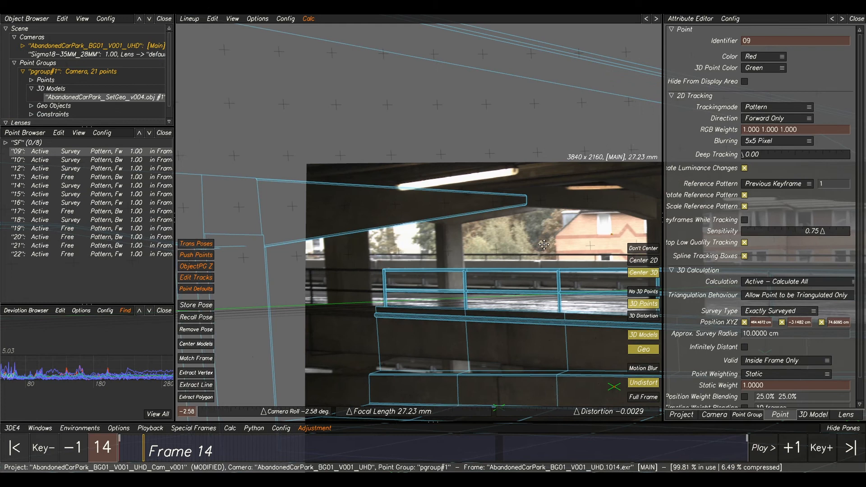
pyautogui.moveTo(632, 235); pyautogui.dragTo(400, 222, button='middle')
pyautogui.scroll(-2, 401, 222)
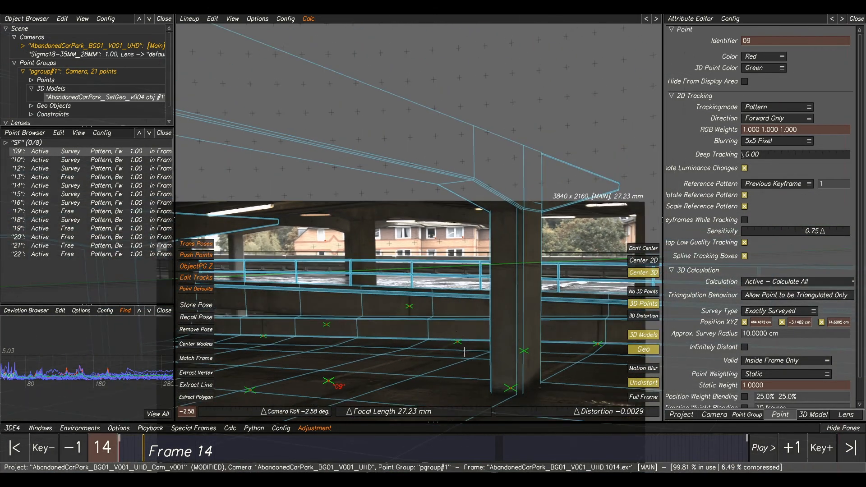
pyautogui.click(422, 450)
pyautogui.moveTo(545, 450); pyautogui.dragTo(302, 420)
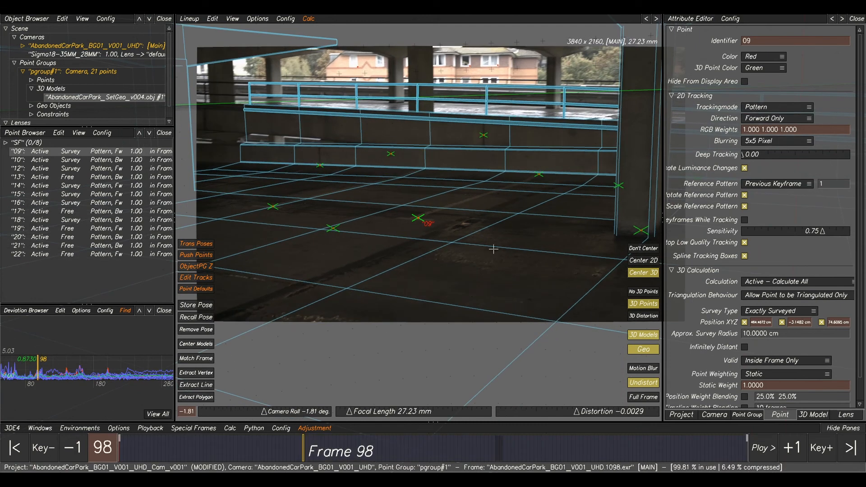
pyautogui.scroll(-4, 499, 154)
pyautogui.moveTo(567, 171); pyautogui.dragTo(540, 193, button='middle')
pyautogui.scroll(2, 532, 193)
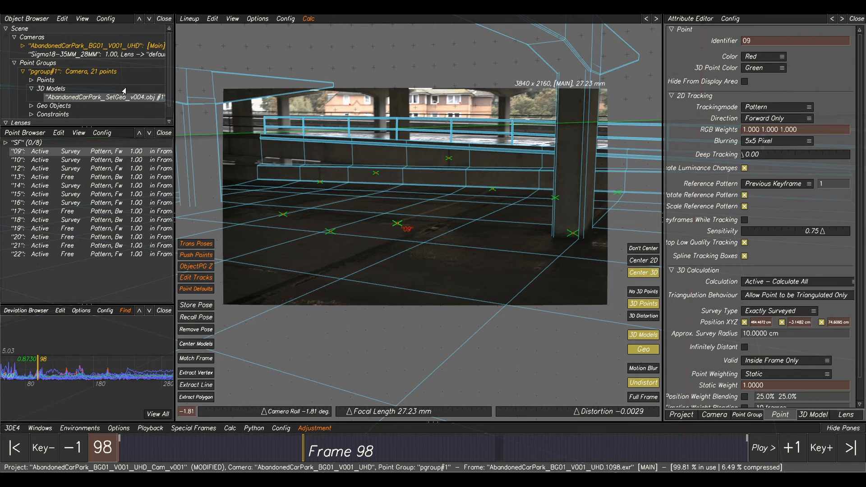
# Step: Mark the 3D model AbandonedCarPark_SetGeo_v004.obj as Is Reference Only
pyautogui.click(53, 99)
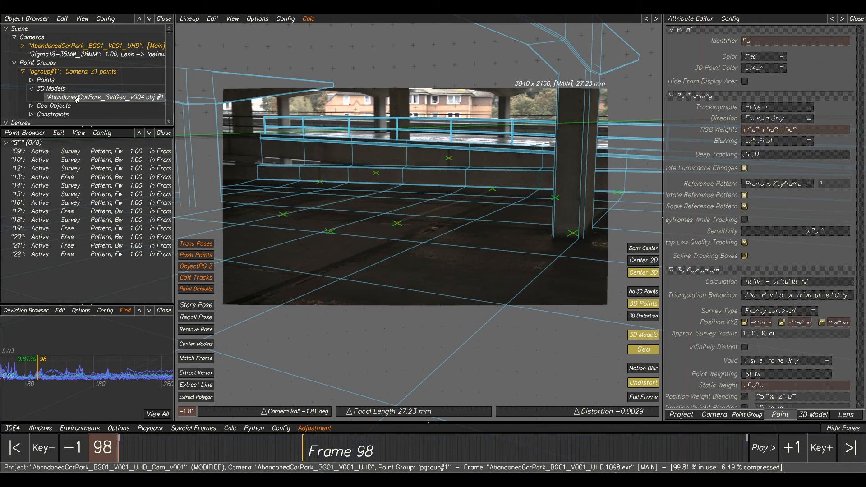
pyautogui.click(812, 415)
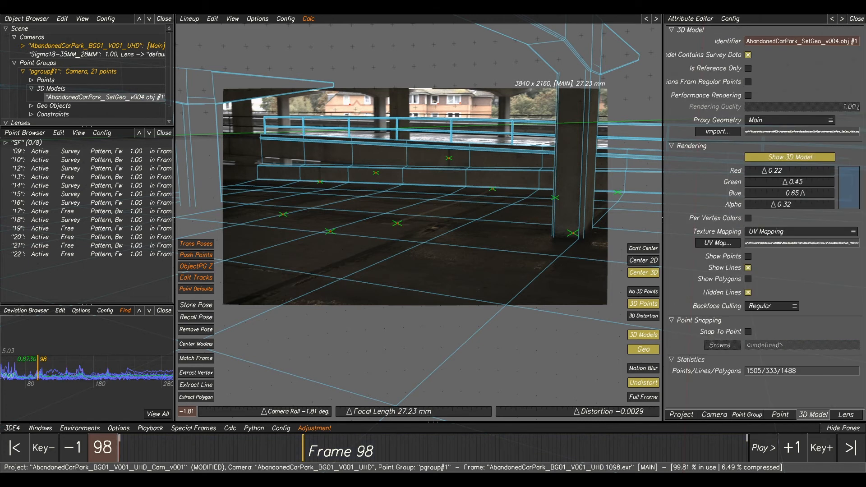
pyautogui.click(748, 68)
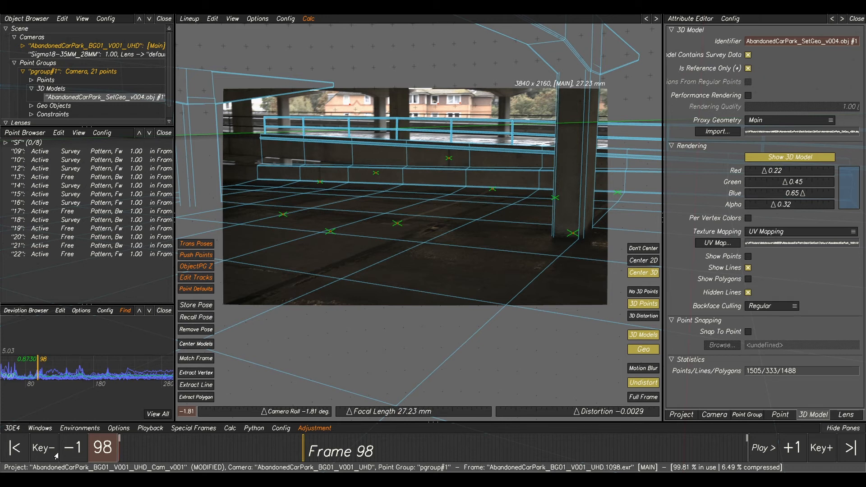
# Step: Save the project over AbandonedCarPark_BG01_V001_UHD_Cam_v001.3de in the MM009 tut folder
pyautogui.click(13, 430)
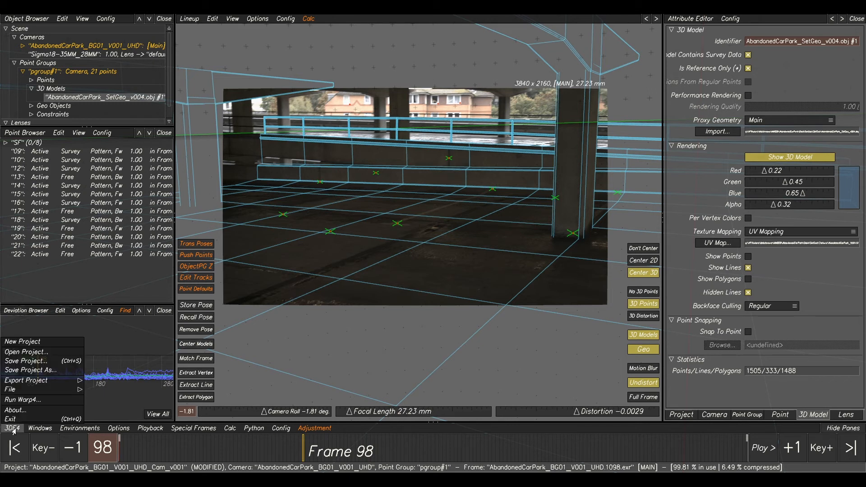
pyautogui.click(52, 374)
pyautogui.click(189, 359)
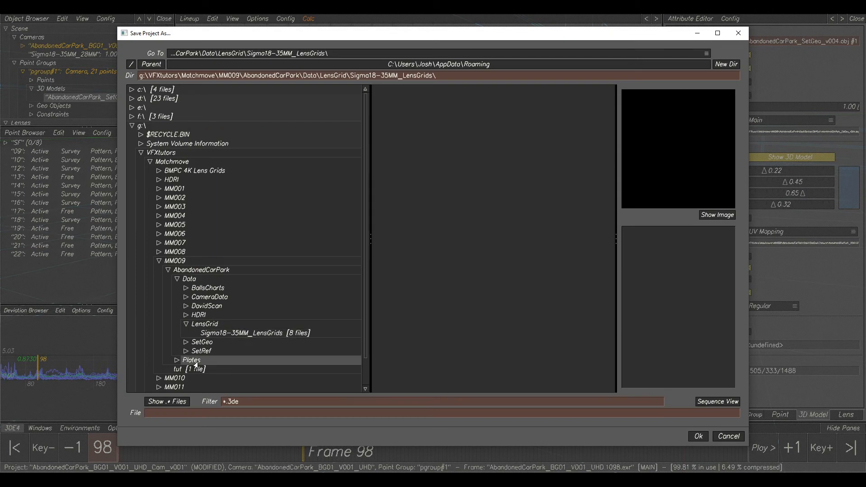
pyautogui.click(197, 371)
pyautogui.click(432, 92)
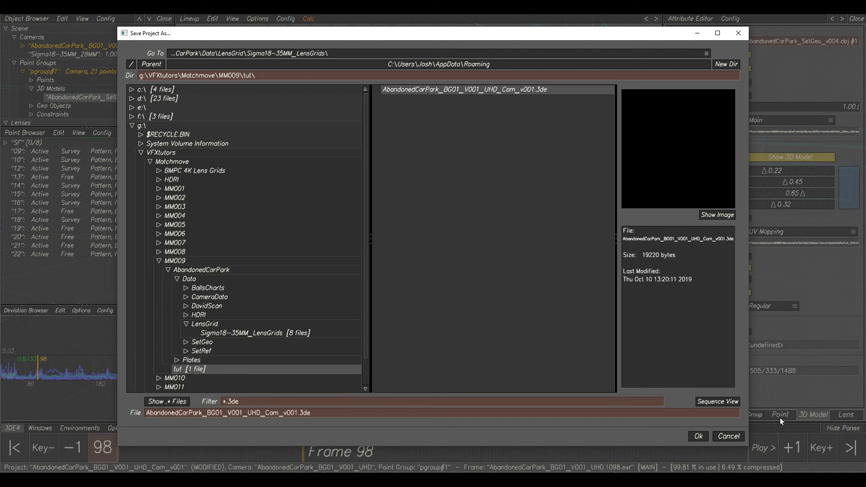
pyautogui.click(697, 437)
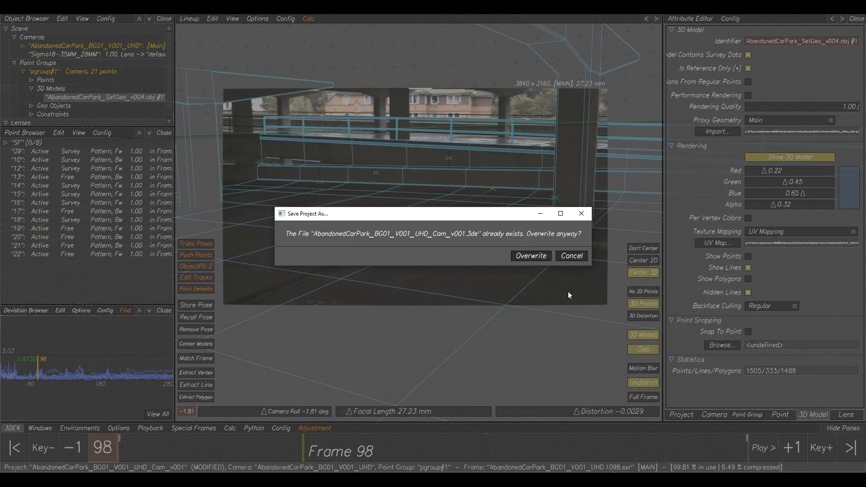
pyautogui.click(531, 256)
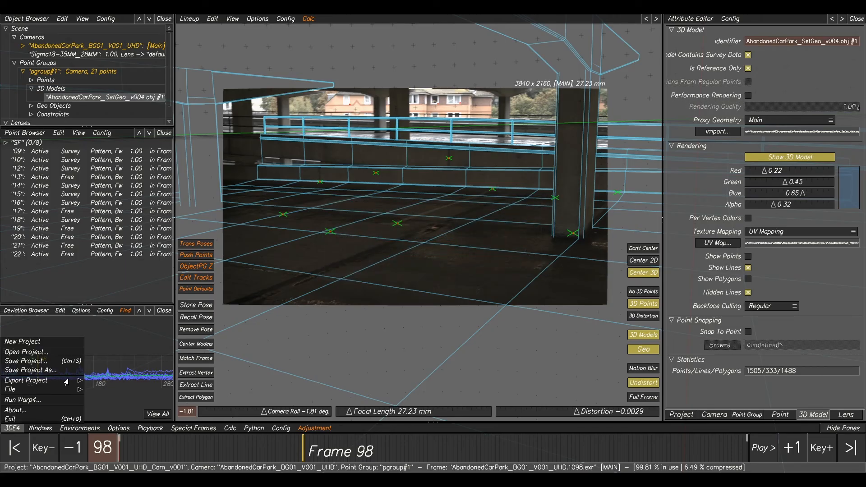
# Step: Set up a Maya MEL-script export of the project with start frame 1001
pyautogui.click(9, 430)
pyautogui.click(9, 429)
pyautogui.moveTo(29, 384)
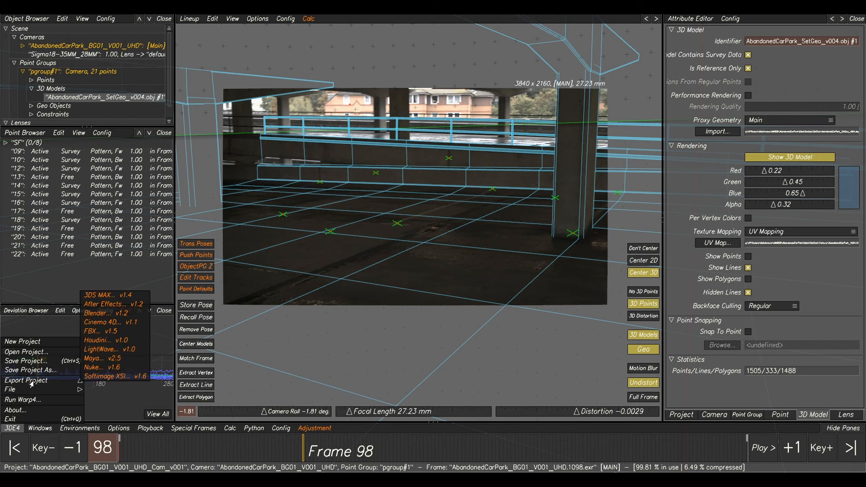
pyautogui.click(114, 359)
pyautogui.click(396, 200)
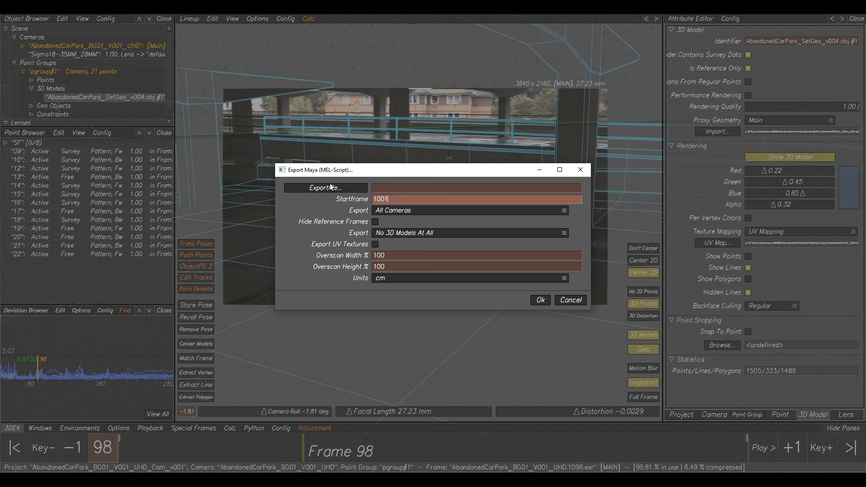
# Step: Export the Maya script to the tut folder as AbandonedCarPark_BG01_V001_Cam_v001, copying the file name for reuse
pyautogui.click(316, 188)
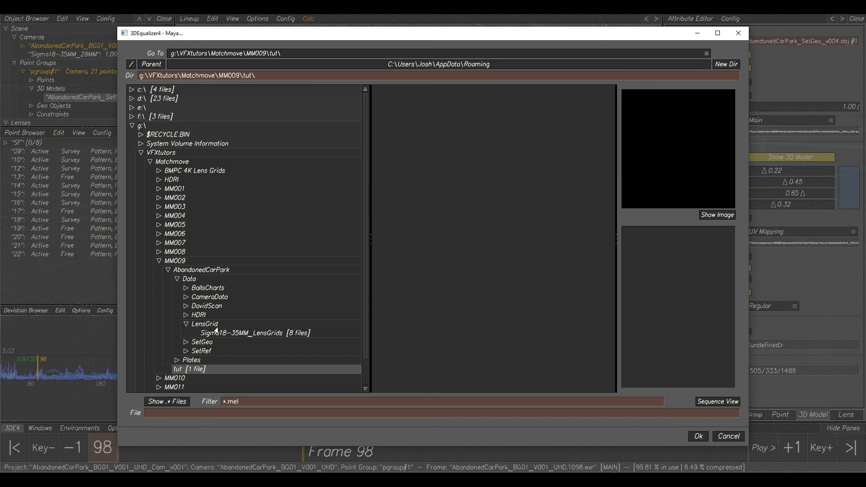
pyautogui.click(192, 412)
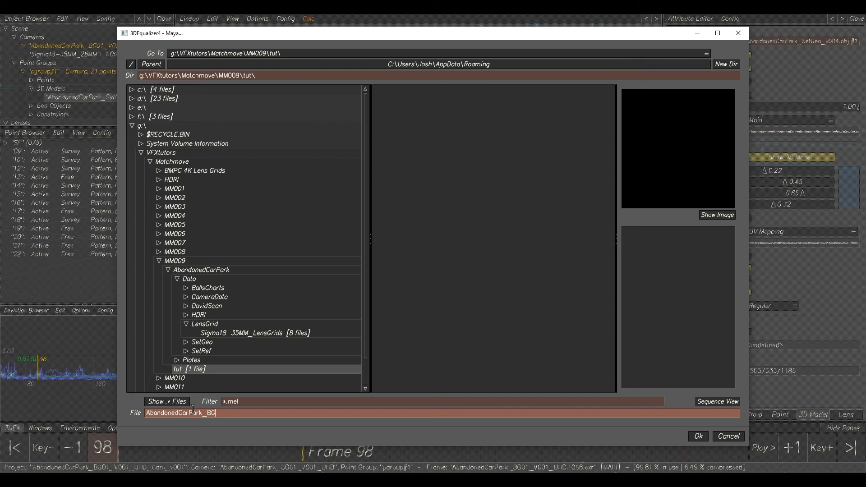
pyautogui.write('001')
pyautogui.moveTo(281, 413); pyautogui.dragTo(144, 413)
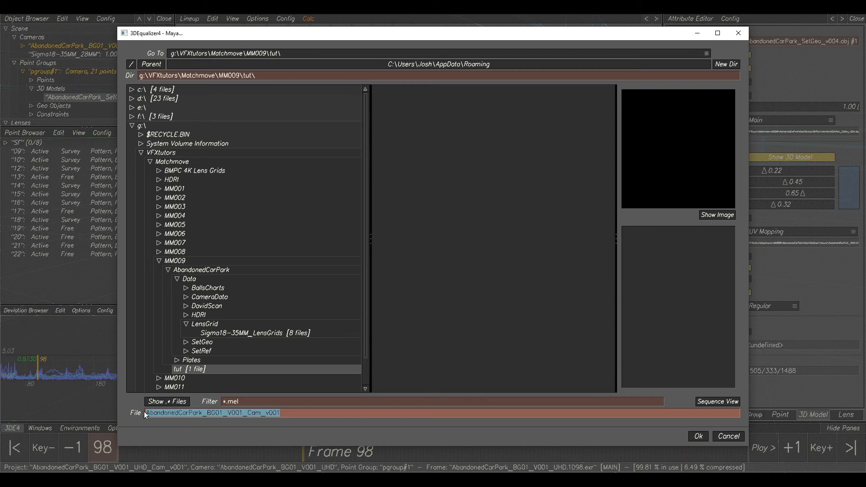
pyautogui.rightClick(167, 413)
pyautogui.click(185, 432)
pyautogui.click(698, 436)
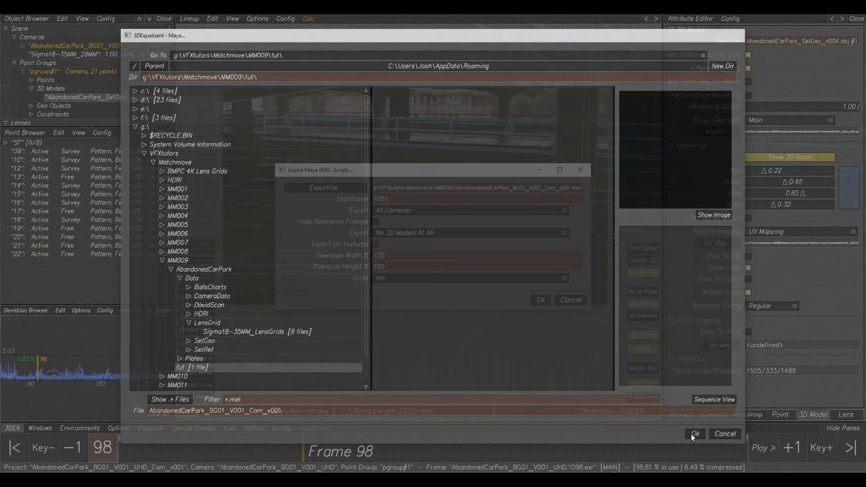
pyautogui.click(540, 300)
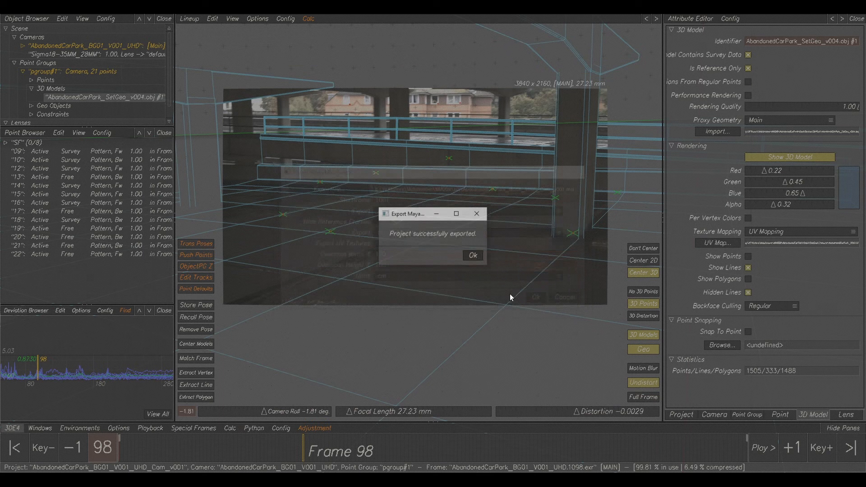
pyautogui.click(473, 256)
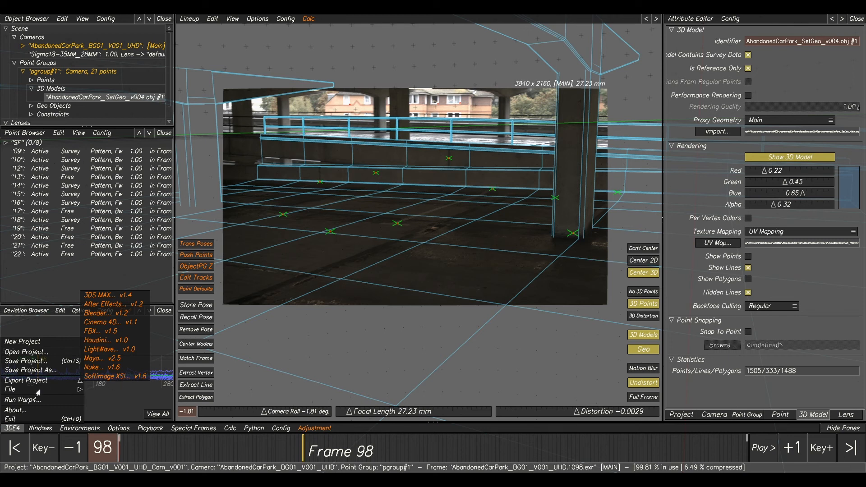
# Step: Start a Nuke LD_3DE4 Lens Distortion Node export in the tut folder and paste the copied file name
pyautogui.moveTo(9, 392)
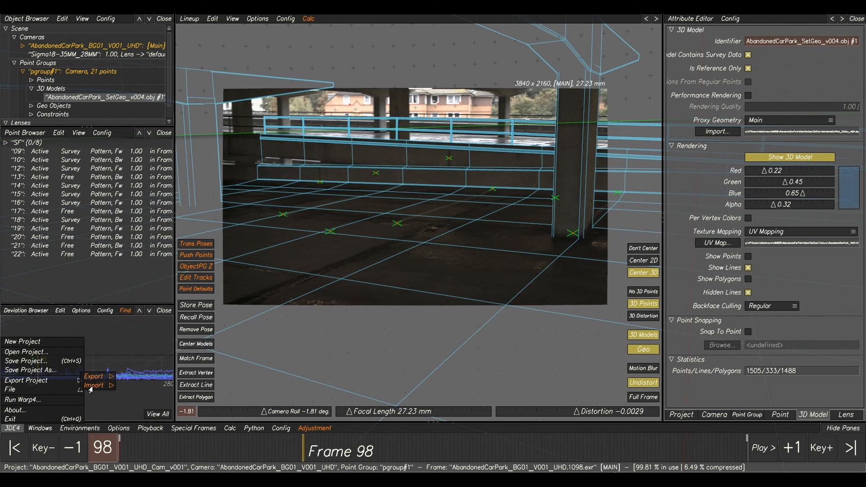
pyautogui.moveTo(93, 378)
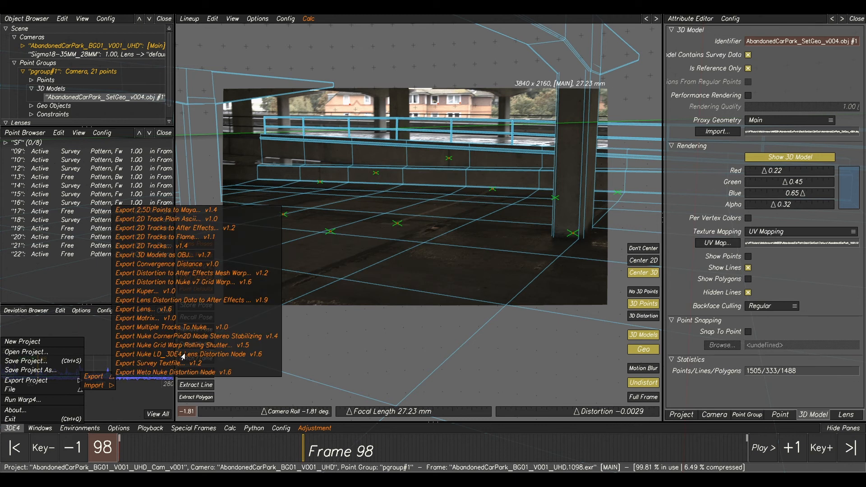
pyautogui.click(216, 354)
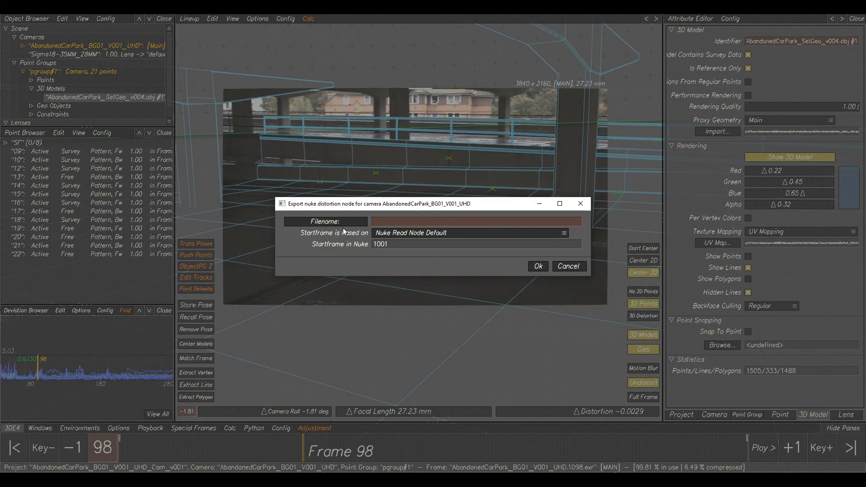
pyautogui.click(326, 222)
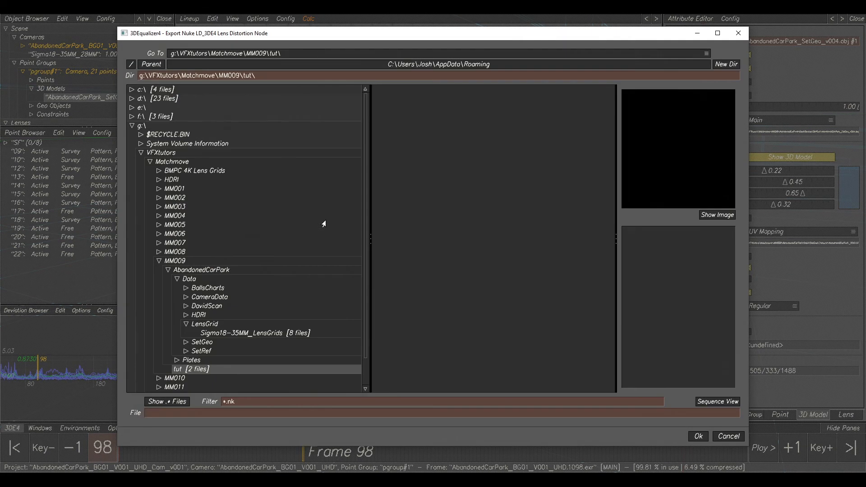
pyautogui.rightClick(188, 416)
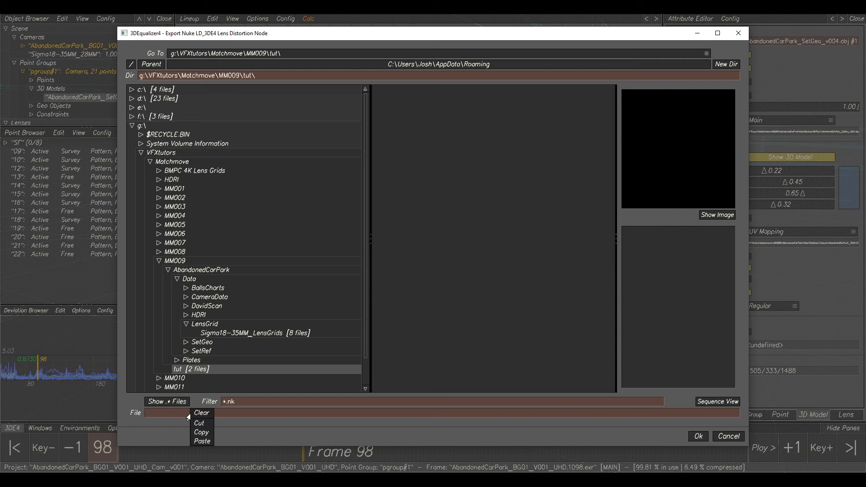
pyautogui.click(202, 441)
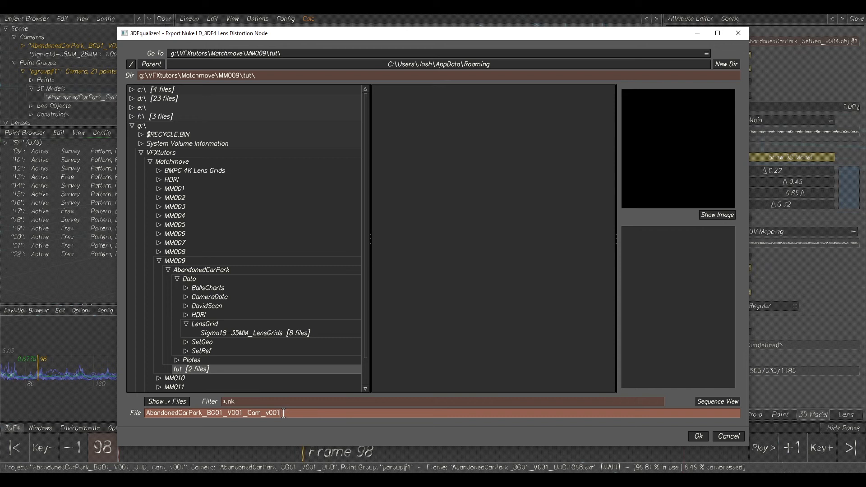
# Step: Replace Cam in the file name with NukeLDnode and export the node as AbandonedCarPark_BG01_V001_NukeLDnode_v001.nk
pyautogui.moveTo(280, 414); pyautogui.dragTo(120, 406)
pyautogui.rightClick(175, 414)
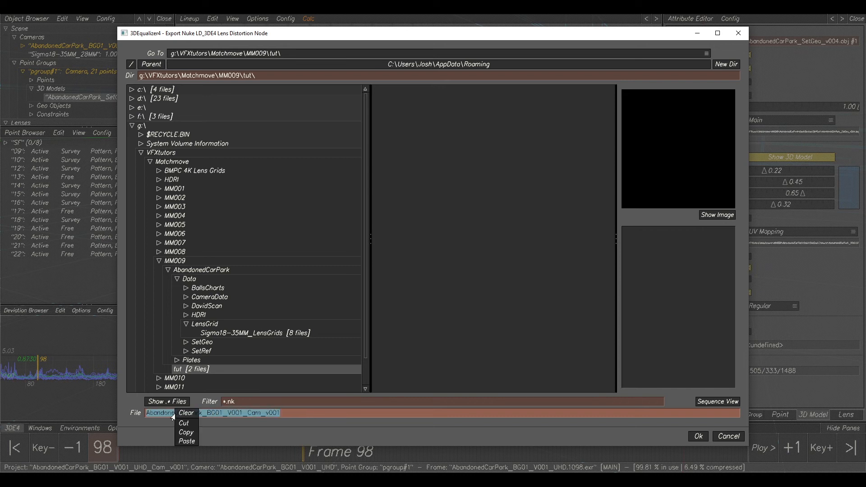
pyautogui.click(184, 433)
pyautogui.moveTo(261, 412); pyautogui.dragTo(250, 412)
pyautogui.write('NukeLDnode')
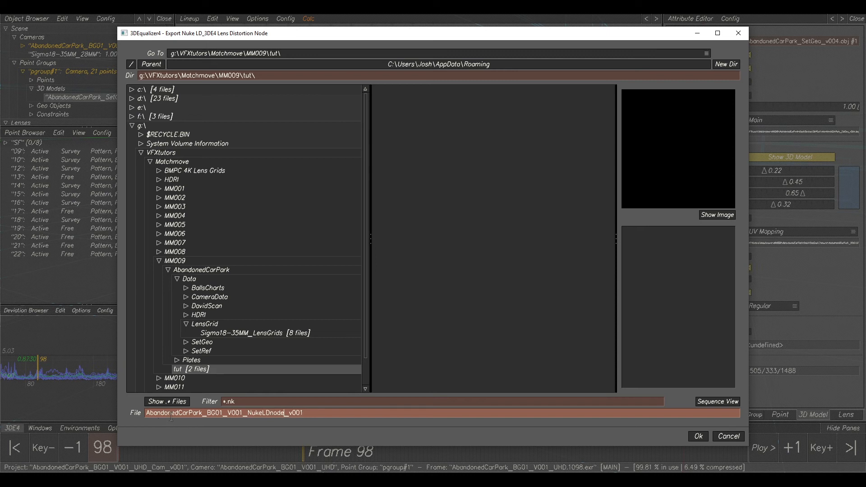
pyautogui.click(698, 437)
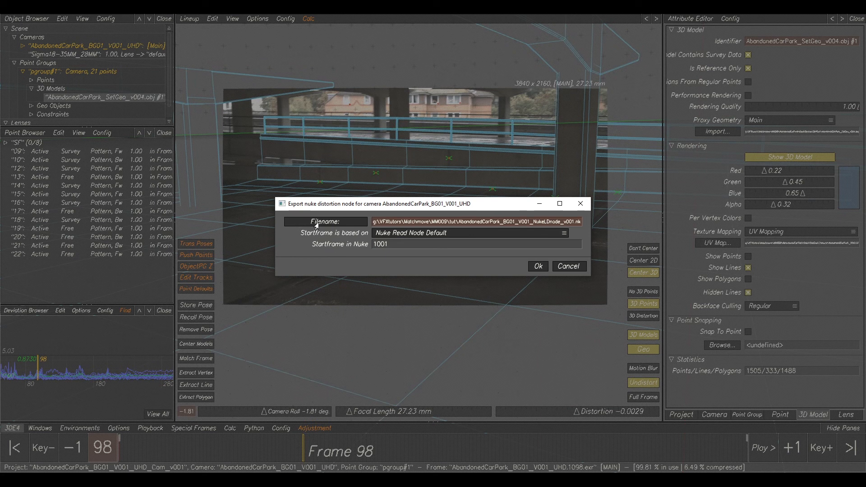
pyautogui.click(538, 266)
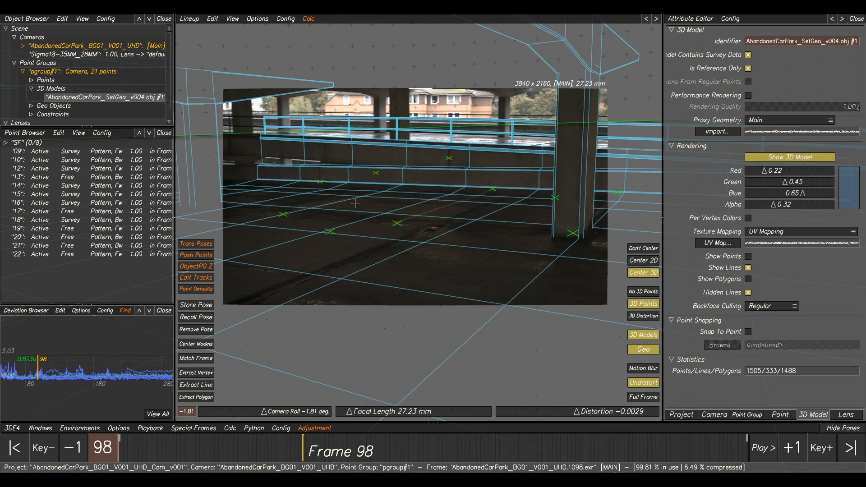
# Step: Run Warp4 and generate a warped preview of the AbandonedCarPark_BG01_V001_UHD footage
pyautogui.click(10, 430)
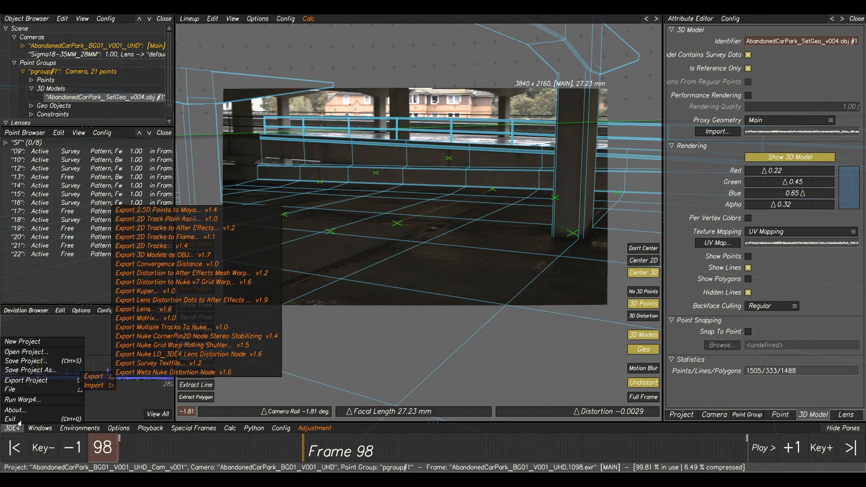
pyautogui.click(31, 400)
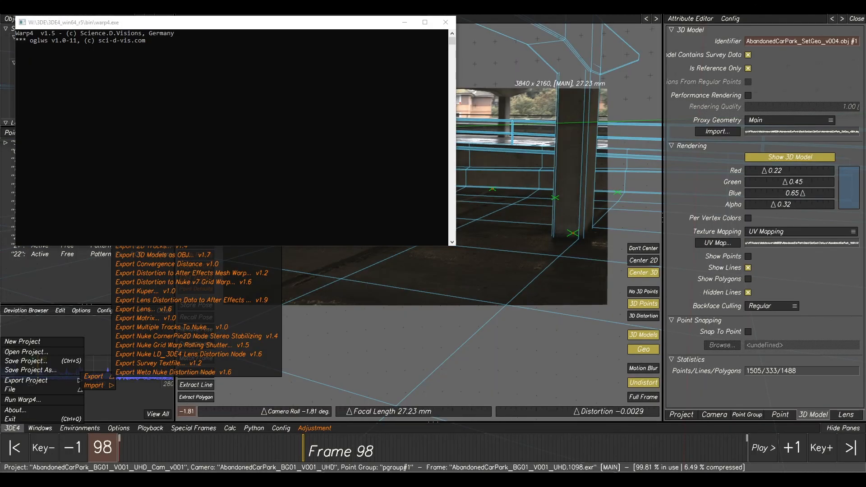
pyautogui.moveTo(865, 173); pyautogui.dragTo(383, 48)
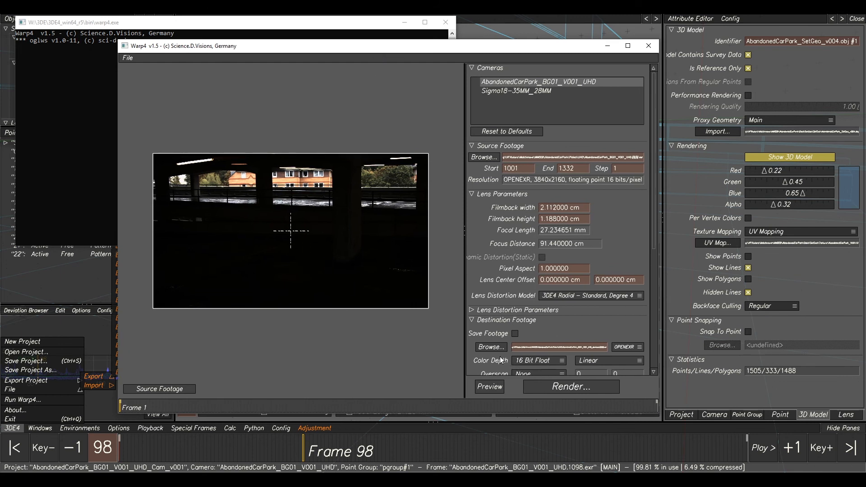
pyautogui.scroll(-1, 502, 359)
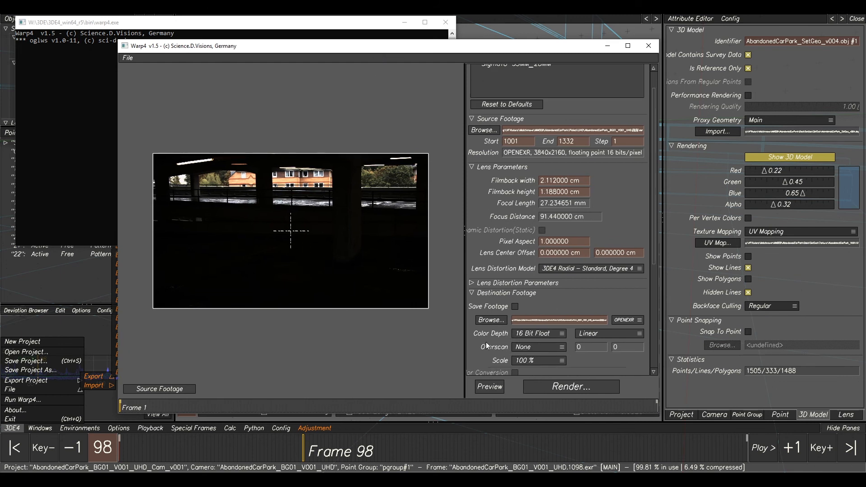
pyautogui.click(151, 389)
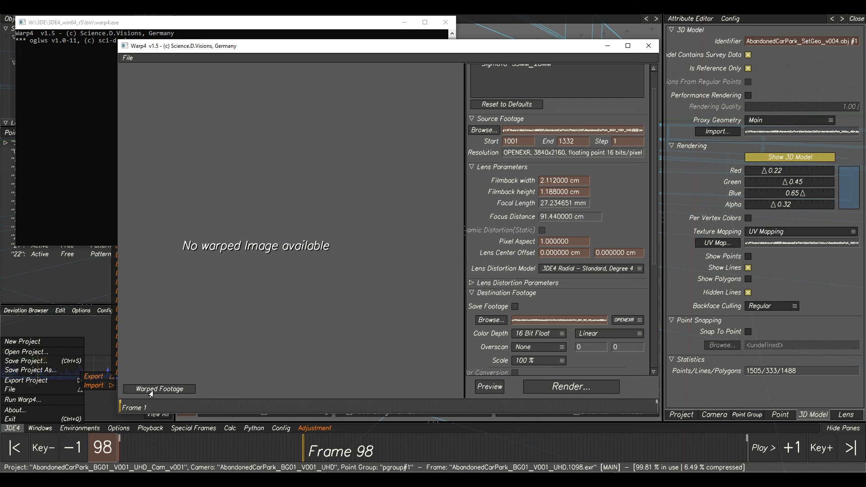
pyautogui.click(494, 393)
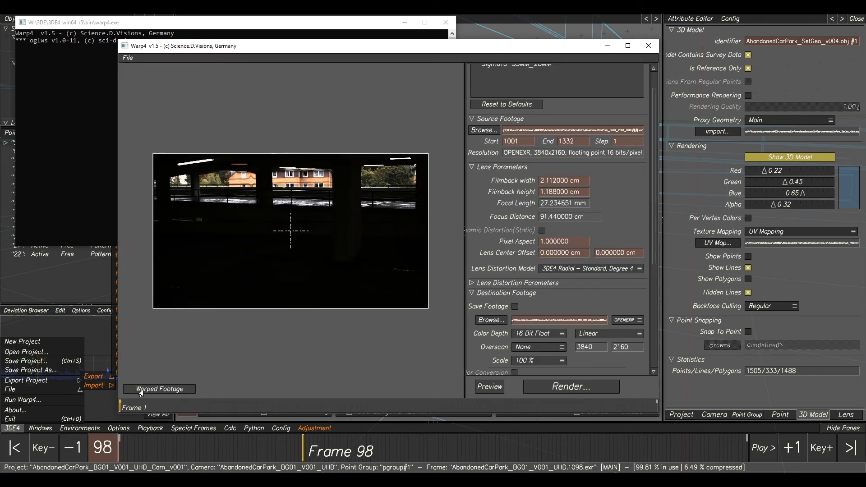
# Step: Compare the source footage with the warped footage repeatedly to check the lens undistortion
pyautogui.click(140, 391)
pyautogui.click(140, 391)
pyautogui.click(140, 391)
pyautogui.click(168, 391)
pyautogui.click(168, 391)
pyautogui.click(167, 391)
pyautogui.click(168, 391)
pyautogui.click(167, 391)
# Step: Enable saving of the destination footage, set its scale to 50 %, and regenerate the warped preview
pyautogui.click(514, 306)
pyautogui.click(524, 361)
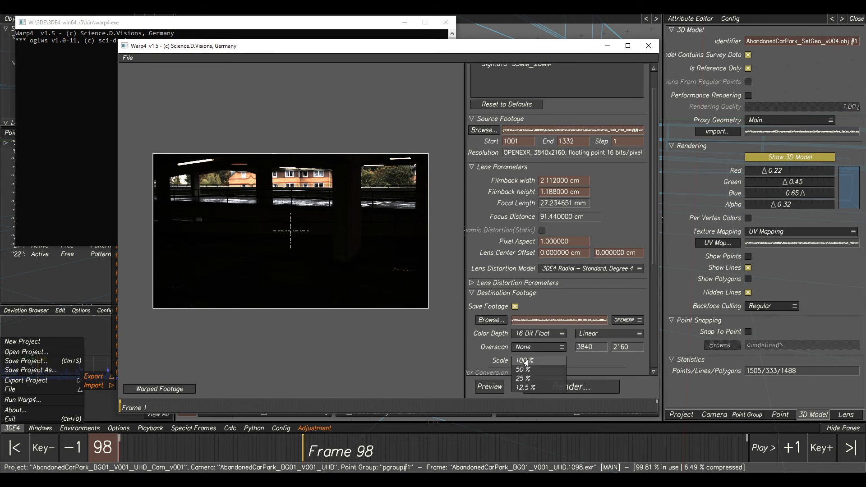
pyautogui.click(526, 372)
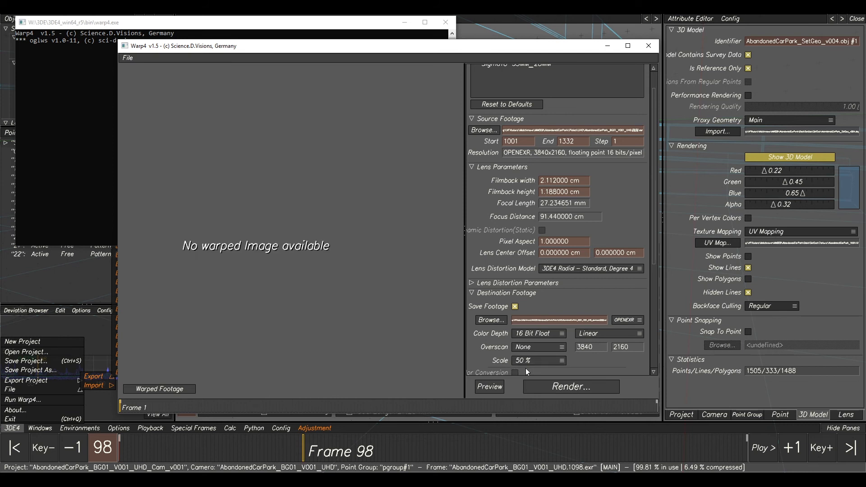
pyautogui.click(480, 391)
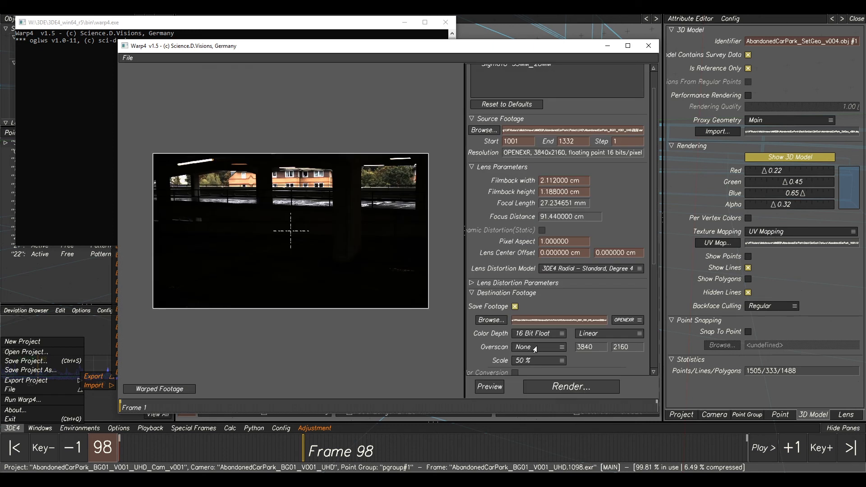
# Step: Browse for the destination footage location and open the folder g:\VFXtutors\Matchmove\MM009\tut
pyautogui.click(491, 319)
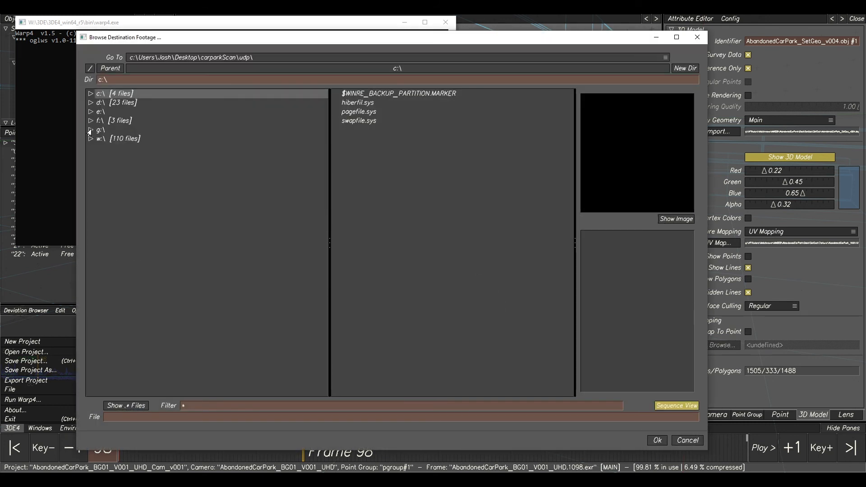
pyautogui.click(91, 130)
pyautogui.click(115, 159)
pyautogui.click(97, 158)
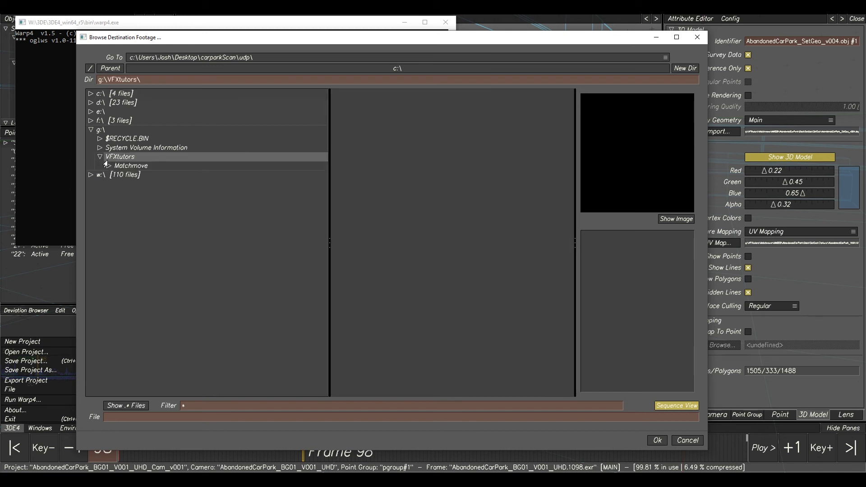
pyautogui.click(110, 166)
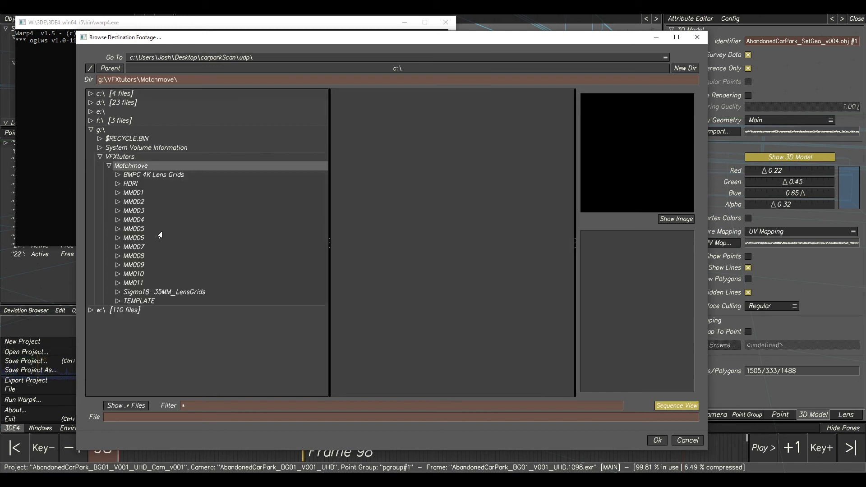
pyautogui.click(128, 265)
pyautogui.click(118, 265)
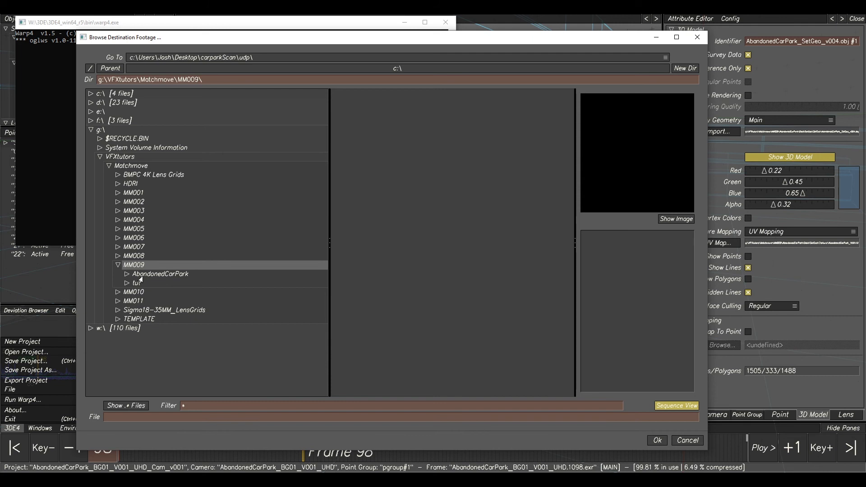
pyautogui.click(137, 282)
pyautogui.click(127, 283)
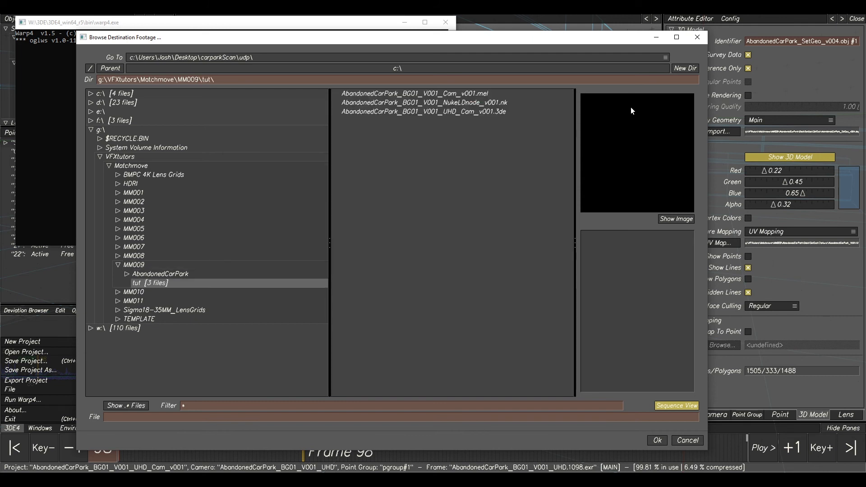
# Step: Create a directory named AbandonedCarPark_BG01_V001_UHD_UDP inside the tut folder and select it as the destination
pyautogui.click(685, 68)
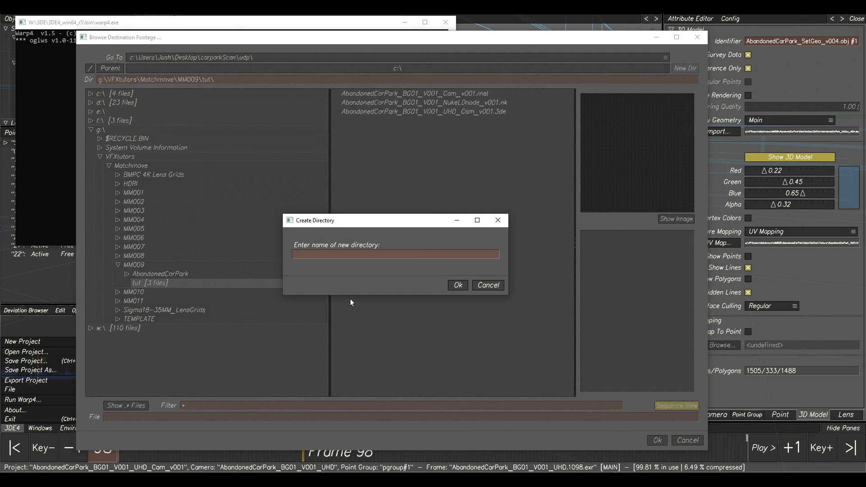
pyautogui.click(342, 256)
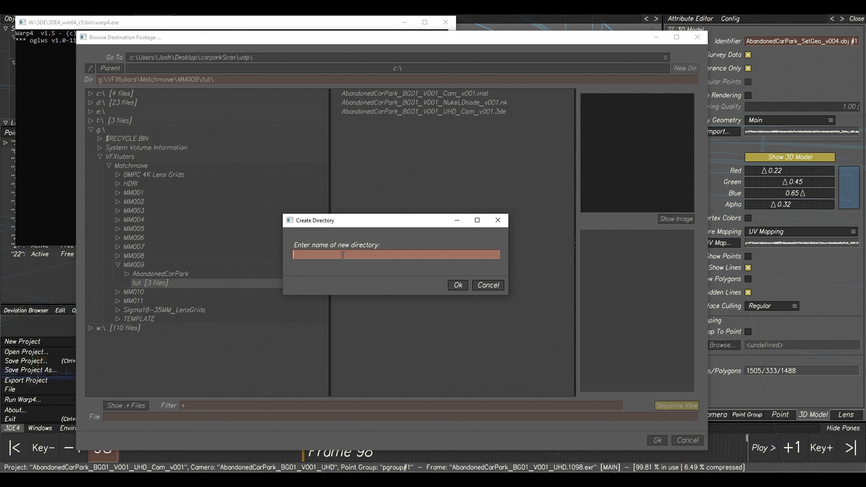
pyautogui.write('Abo')
pyautogui.write('ndone')
pyautogui.write('dCarPark_B')
pyautogui.write('G01_V001')
pyautogui.write('_U')
pyautogui.write('HD_')
pyautogui.write('U')
pyautogui.write('DP')
pyautogui.click(458, 285)
pyautogui.click(167, 293)
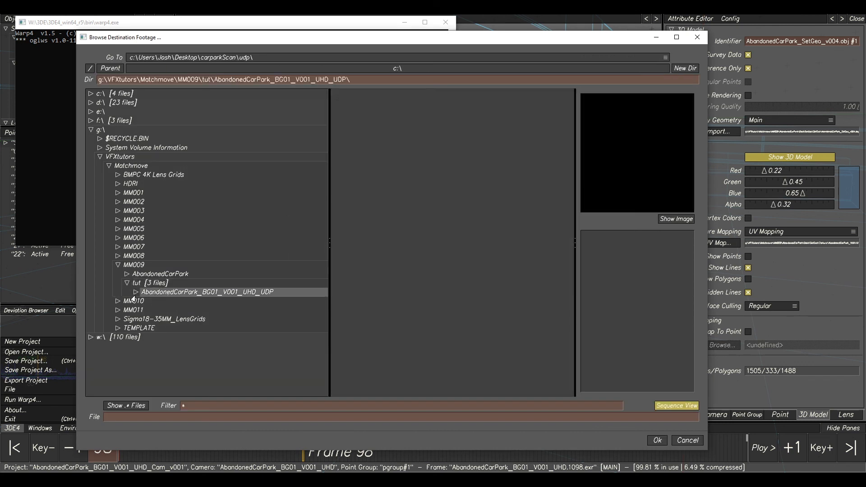
# Step: Name the destination sequence AbandonedCarPark_BG01_V001_UHD.####.exr and accept it as the output footage
pyautogui.click(151, 416)
pyautogui.write('Cam')
pyautogui.moveTo(128, 417); pyautogui.dragTo(81, 414)
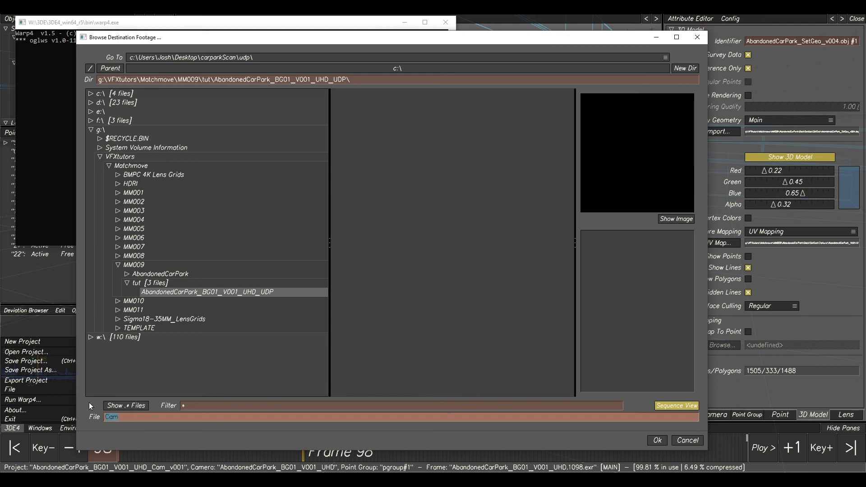
pyautogui.write('Abandoned')
pyautogui.write('CarPark_BG01_V001_UHD.####.exr')
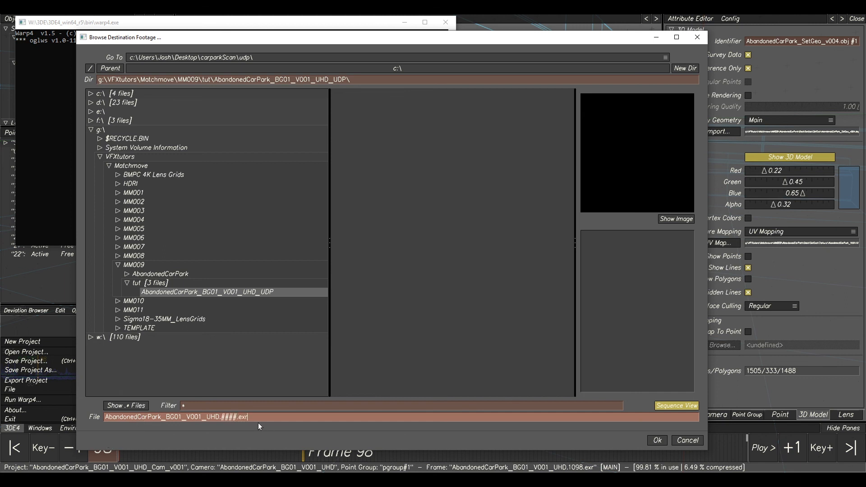
pyautogui.moveTo(251, 416); pyautogui.dragTo(221, 417)
pyautogui.click(265, 416)
pyautogui.click(657, 441)
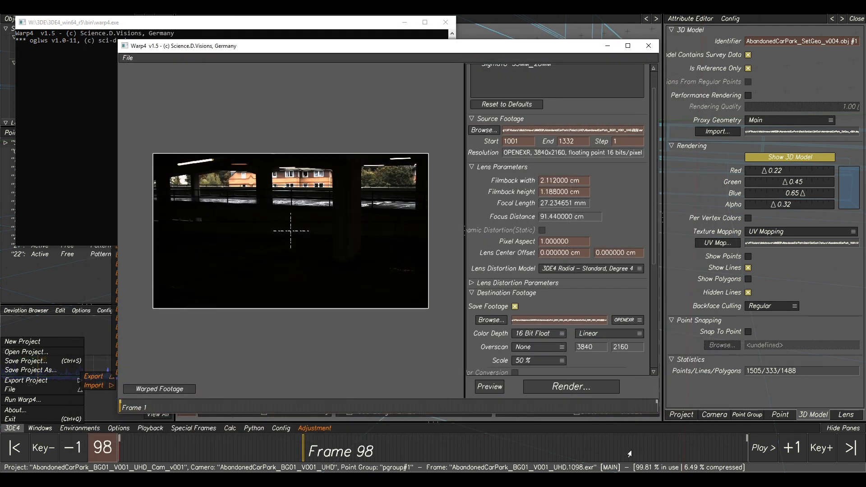
# Step: Start rendering the undistorted footage sequence, and exit Warp4
pyautogui.click(557, 387)
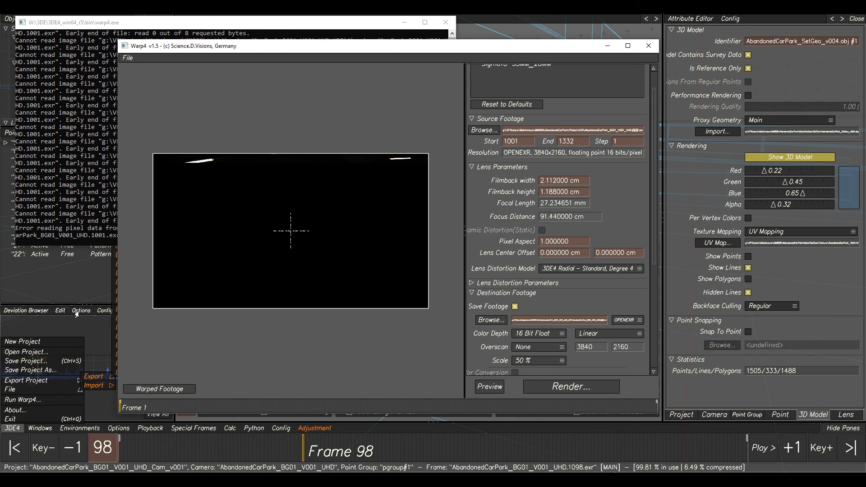
pyautogui.click(127, 59)
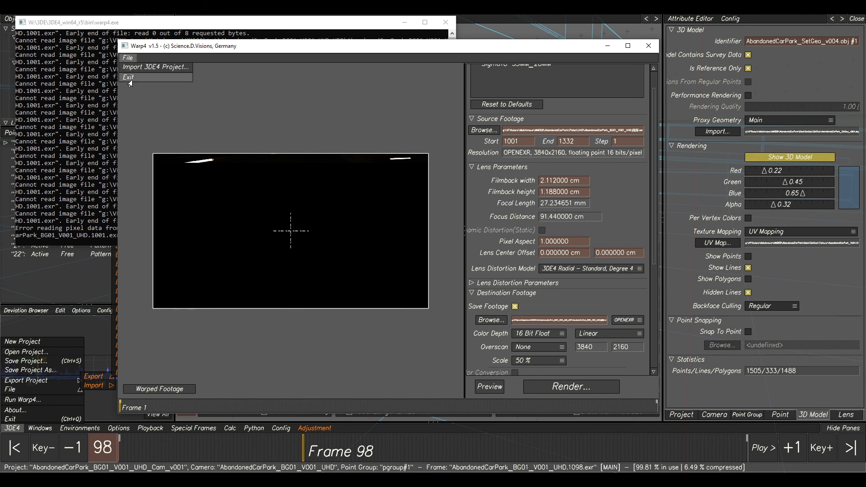
pyautogui.click(129, 79)
# Step: Play and scrub through the shot to check the car park geometry's alignment, and view the full deviation curve
pyautogui.moveTo(314, 444); pyautogui.dragTo(477, 451)
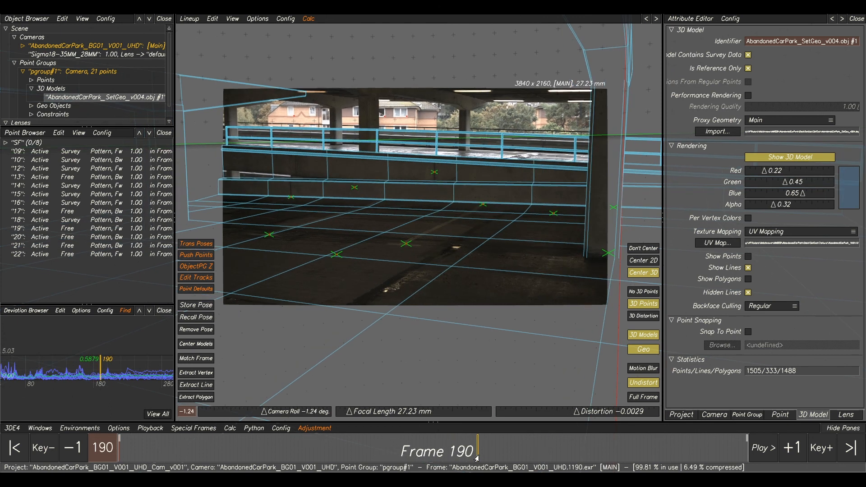
pyautogui.moveTo(123, 348); pyautogui.dragTo(101, 338, button='right')
pyautogui.moveTo(128, 364); pyautogui.dragTo(84, 364, button='middle')
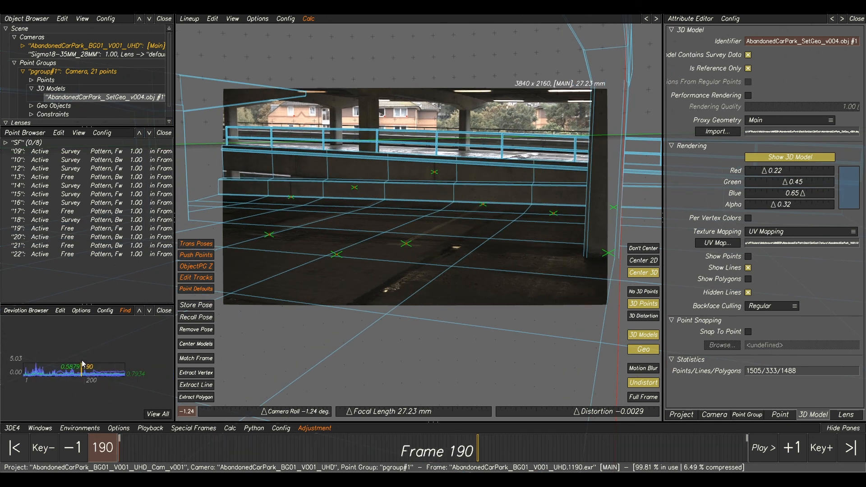
pyautogui.press('space')
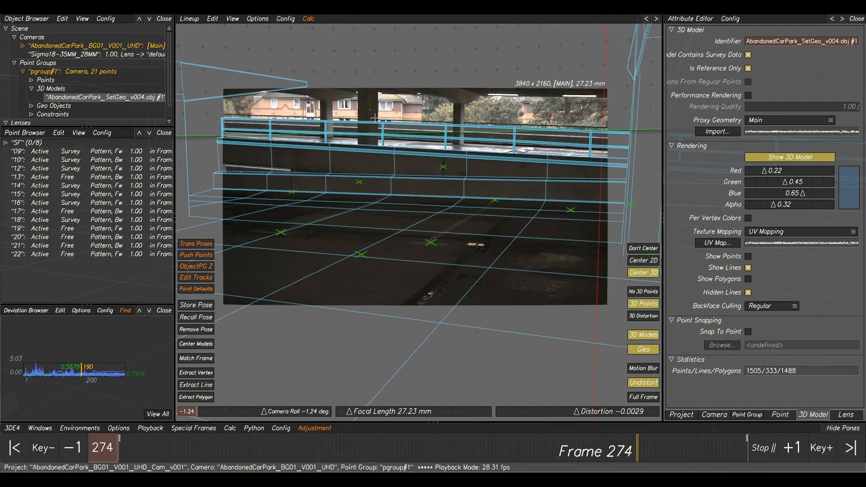
pyautogui.scroll(3, 387, 208)
pyautogui.scroll(-3, 388, 207)
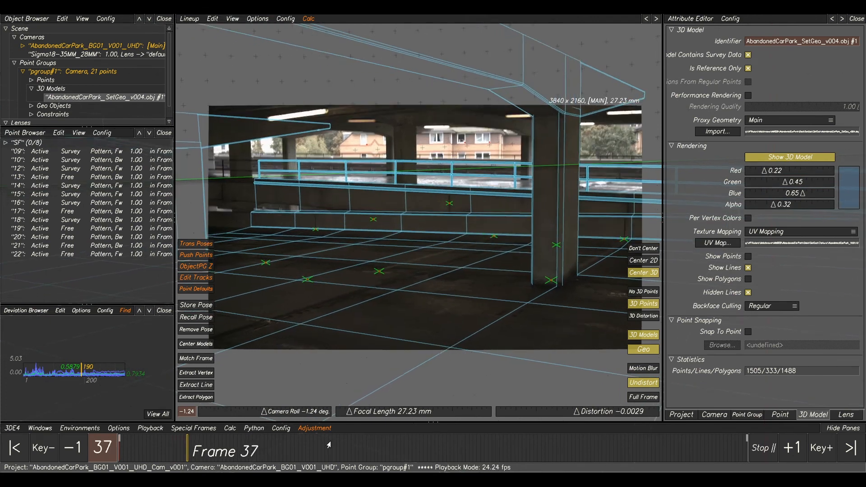
pyautogui.press('space')
pyautogui.moveTo(328, 446); pyautogui.dragTo(529, 460)
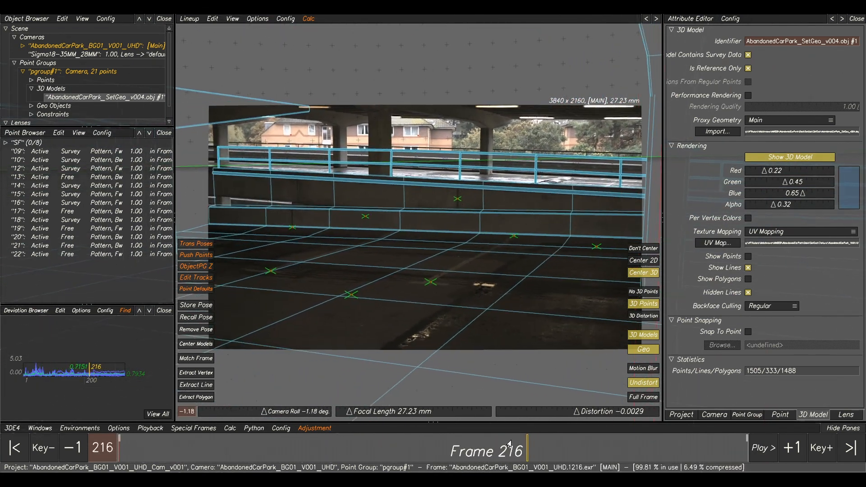